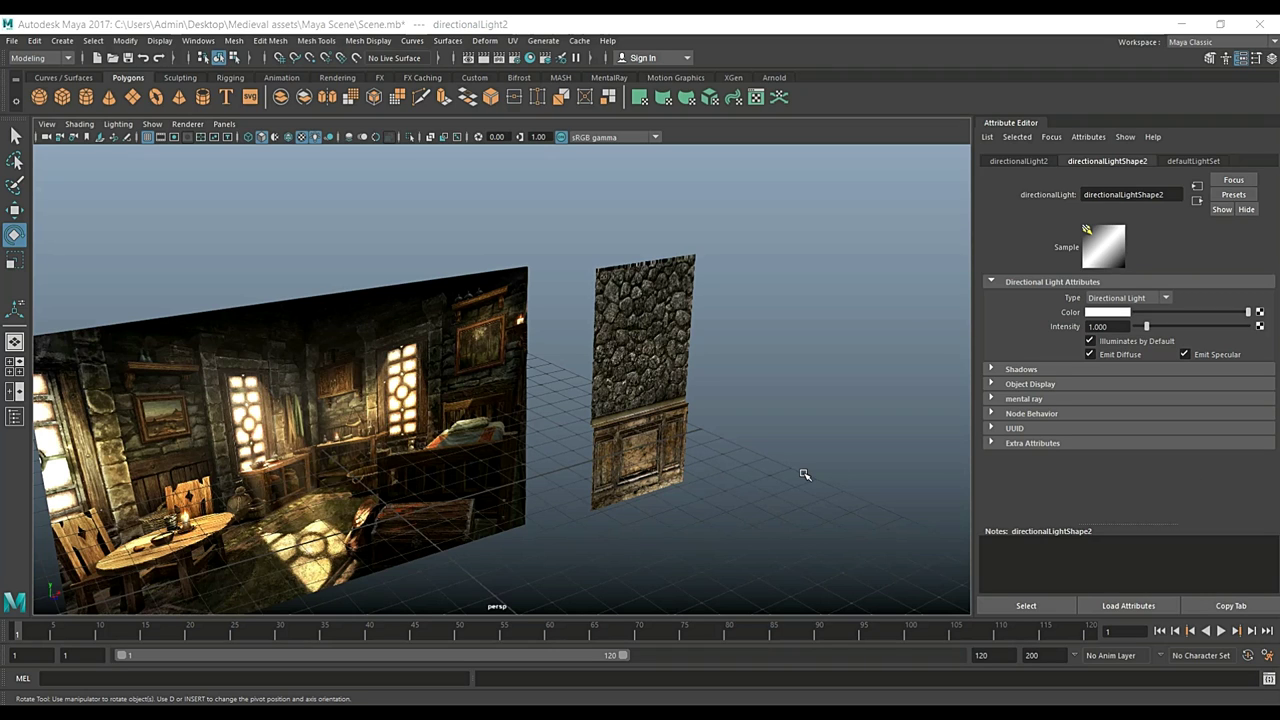
# Step: Examine the medieval interior reference image and the textured stone-and-wood wall panel beside it
pyautogui.moveTo(808, 474)
pyautogui.keyDown('alt'); pyautogui.mouseDown()
pyautogui.moveTo(808, 440)
pyautogui.moveTo(780, 454)
pyautogui.moveTo(789, 460)
pyautogui.mouseUp(); pyautogui.keyUp('alt')
pyautogui.keyDown('alt'); pyautogui.moveTo(672, 466); pyautogui.dragTo(786, 472); pyautogui.keyUp('alt')
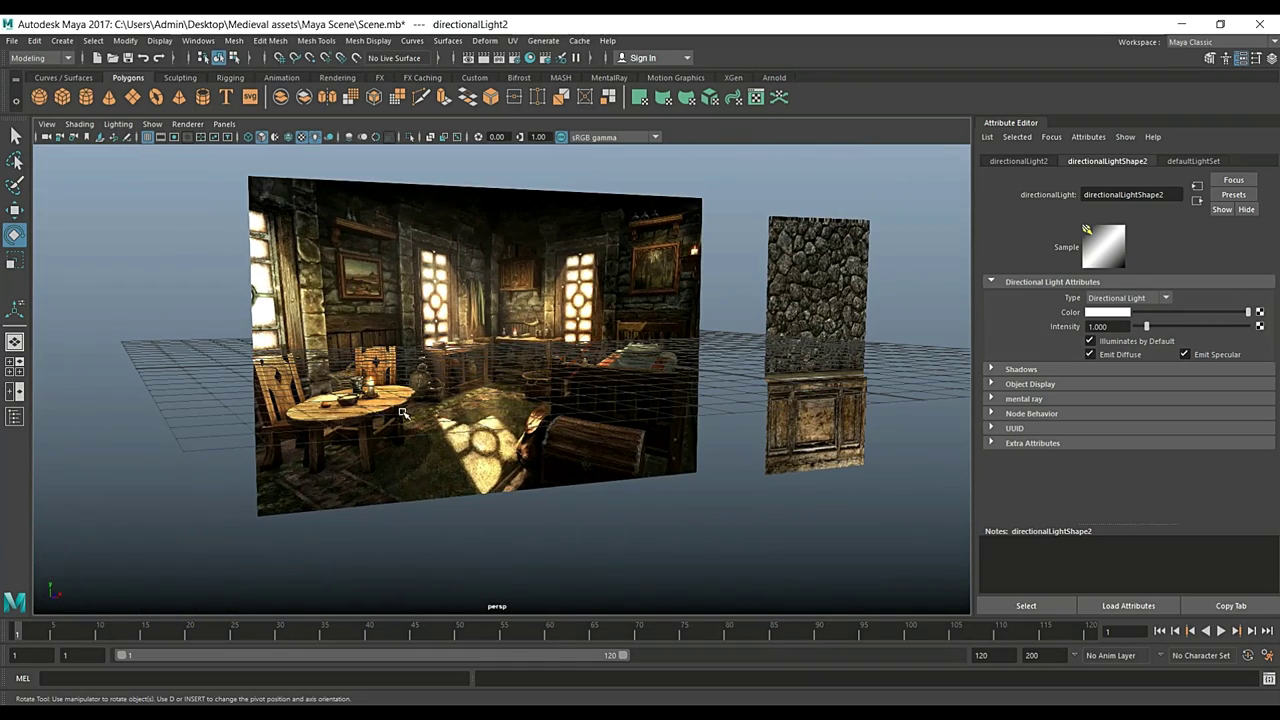
pyautogui.scroll(5, 403, 413)
pyautogui.keyDown('alt'); pyautogui.moveTo(403, 413); pyautogui.dragTo(508, 415); pyautogui.keyUp('alt')
pyautogui.scroll(-5, 508, 415)
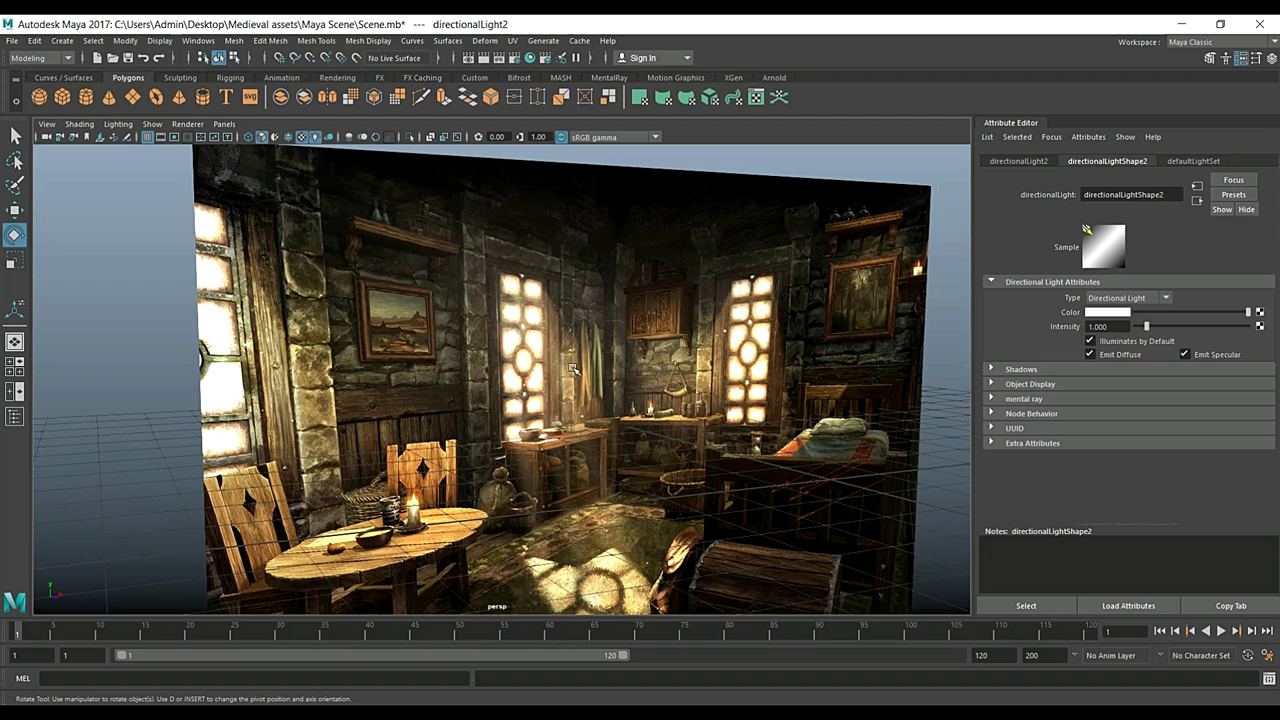
pyautogui.scroll(-4, 699, 369)
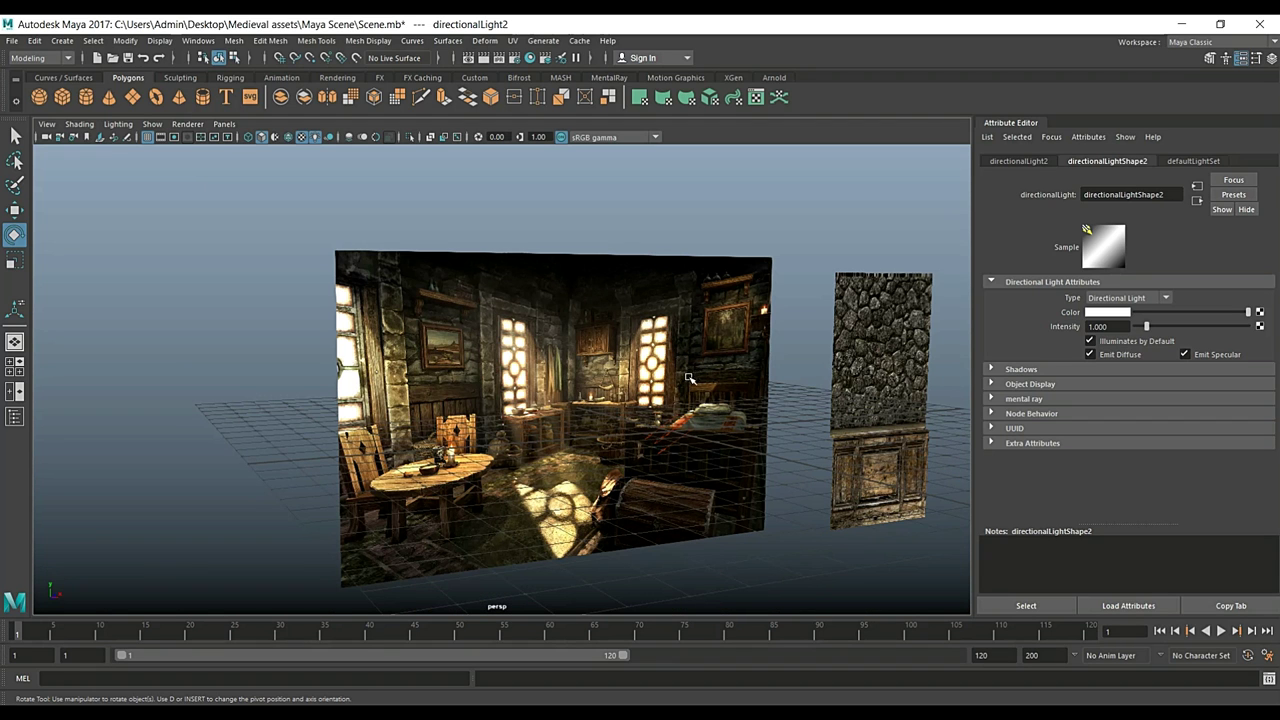
pyautogui.keyDown('alt'); pyautogui.moveTo(686, 449); pyautogui.dragTo(520, 434, button='middle'); pyautogui.keyUp('alt')
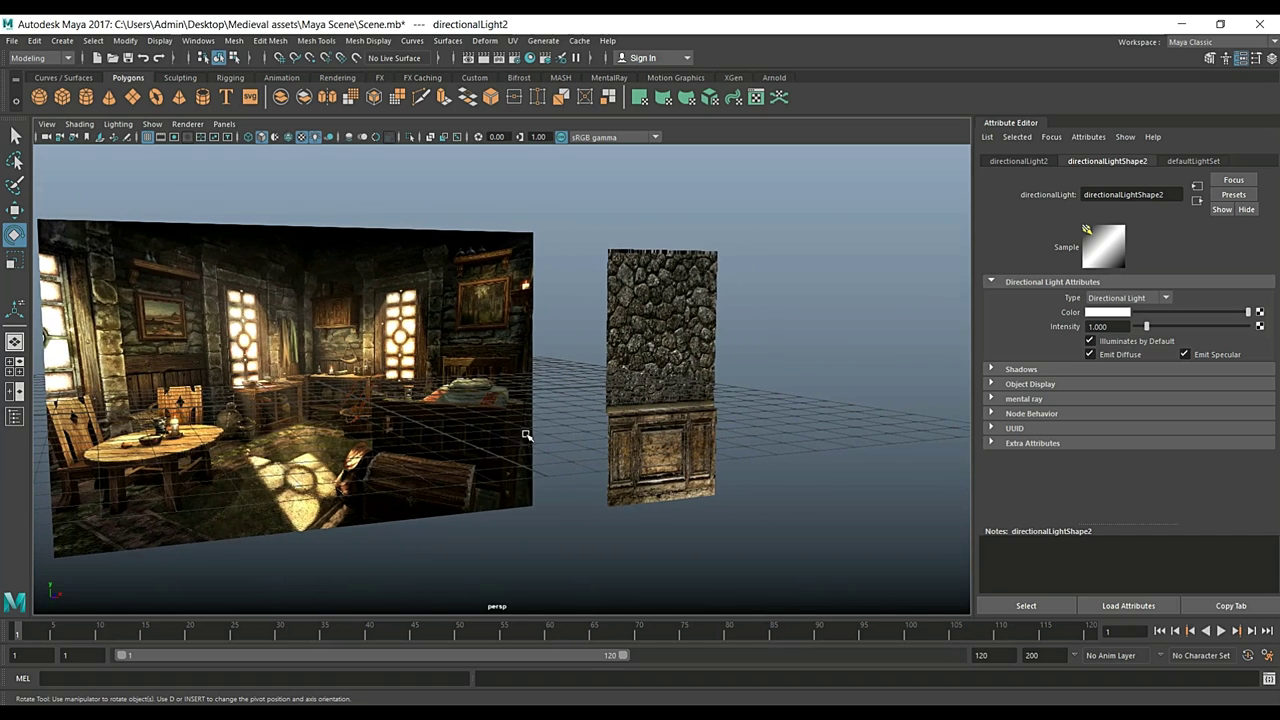
# Step: Move the selected stone-and-wood wall panel sideways, away from the overlapping textured panel and the reference image
pyautogui.click(649, 250)
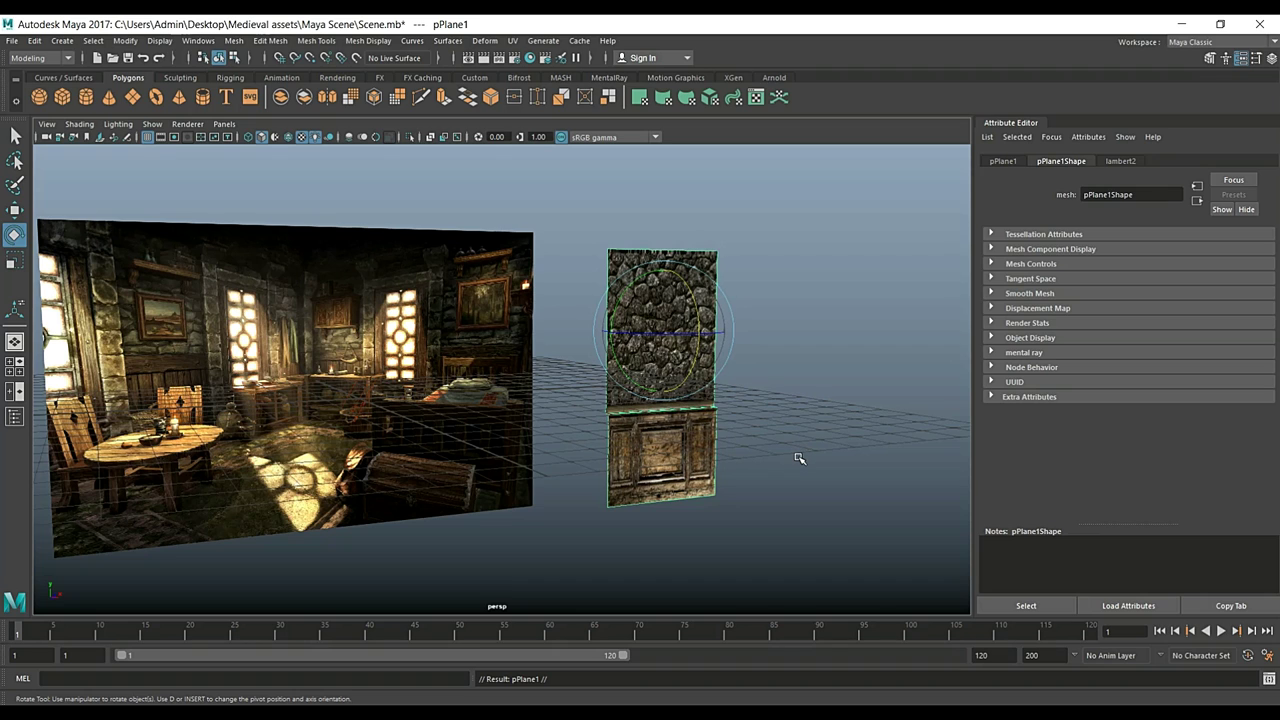
pyautogui.press('w')
pyautogui.moveTo(748, 338); pyautogui.dragTo(875, 354)
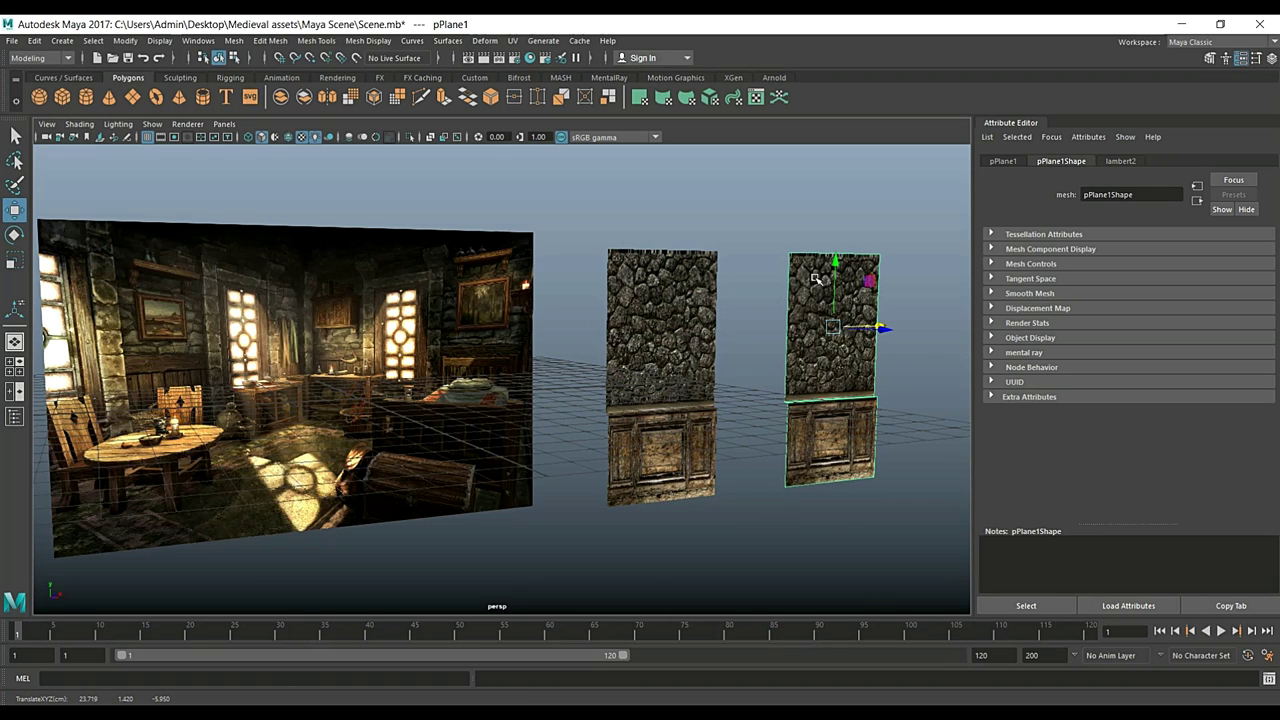
# Step: Assign a new Lambert material to the moved wall panel
pyautogui.moveTo(816, 279); pyautogui.dragTo(806, 622, button='right')
pyautogui.write('la')
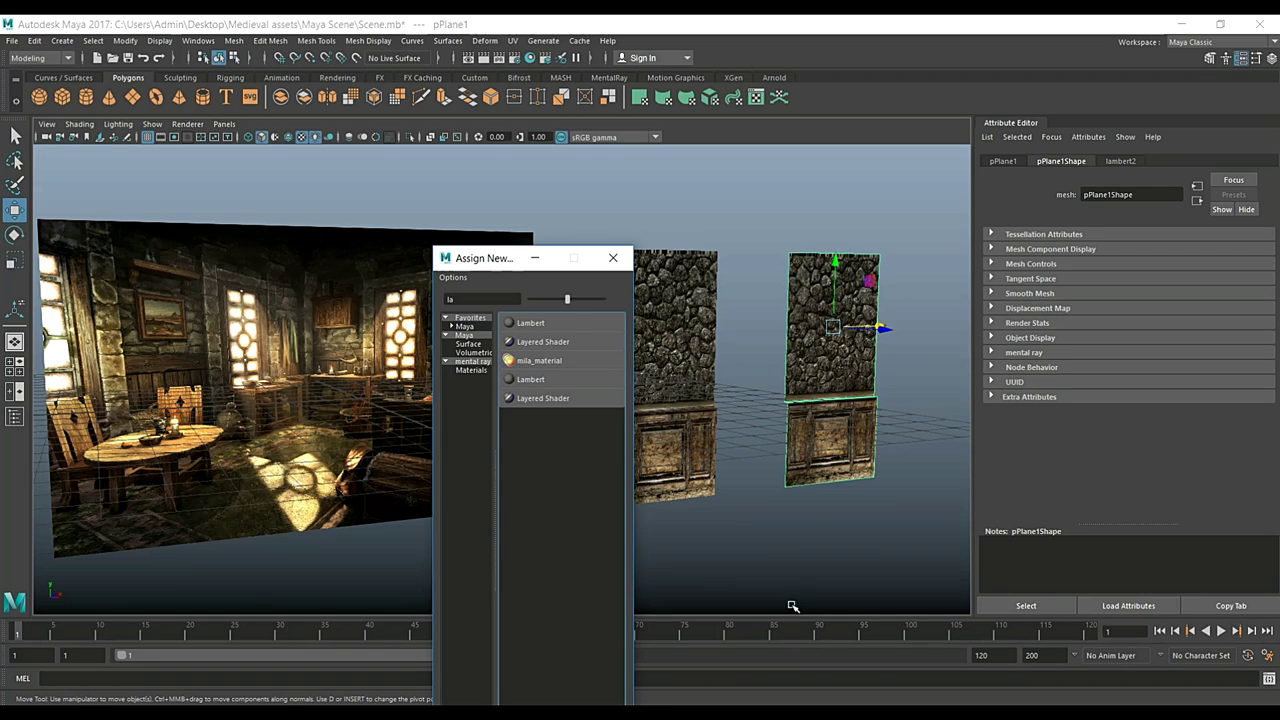
pyautogui.click(531, 323)
pyautogui.click(778, 521)
# Step: Delete the upper directional light beside the wall panels
pyautogui.scroll(-4, 778, 521)
pyautogui.keyDown('alt'); pyautogui.moveTo(698, 474); pyautogui.dragTo(634, 486); pyautogui.keyUp('alt')
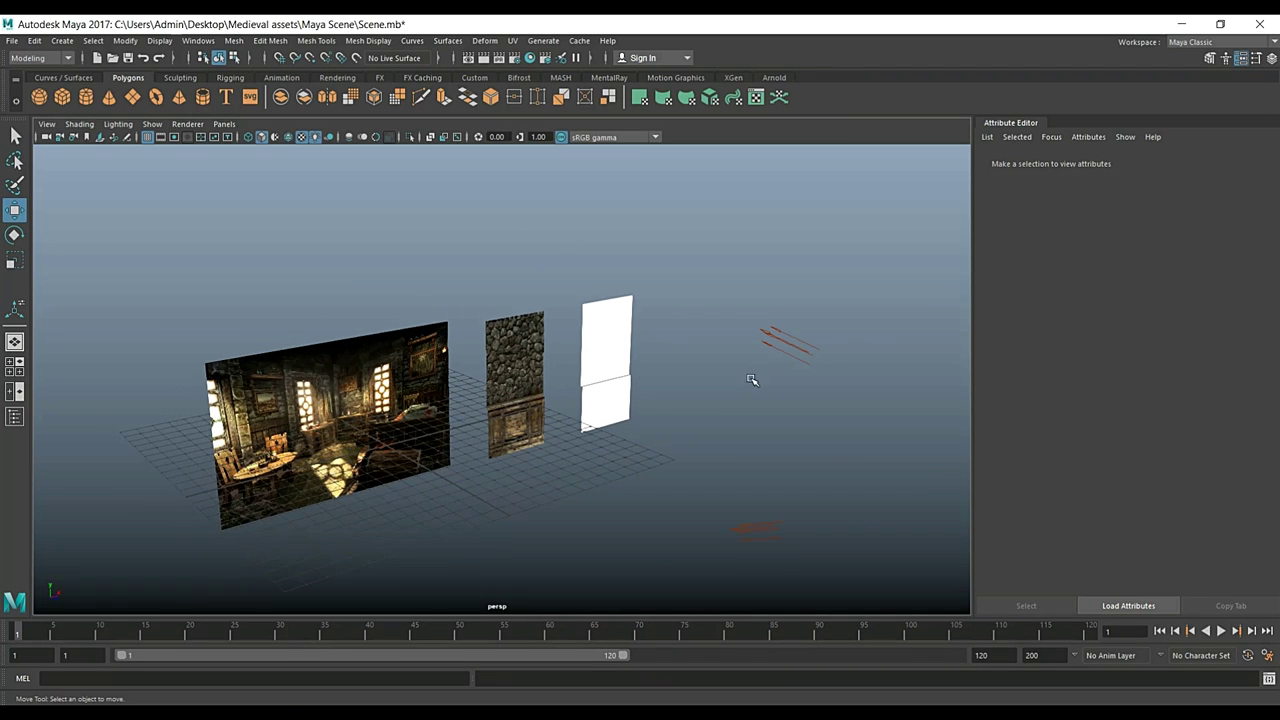
pyautogui.click(803, 350)
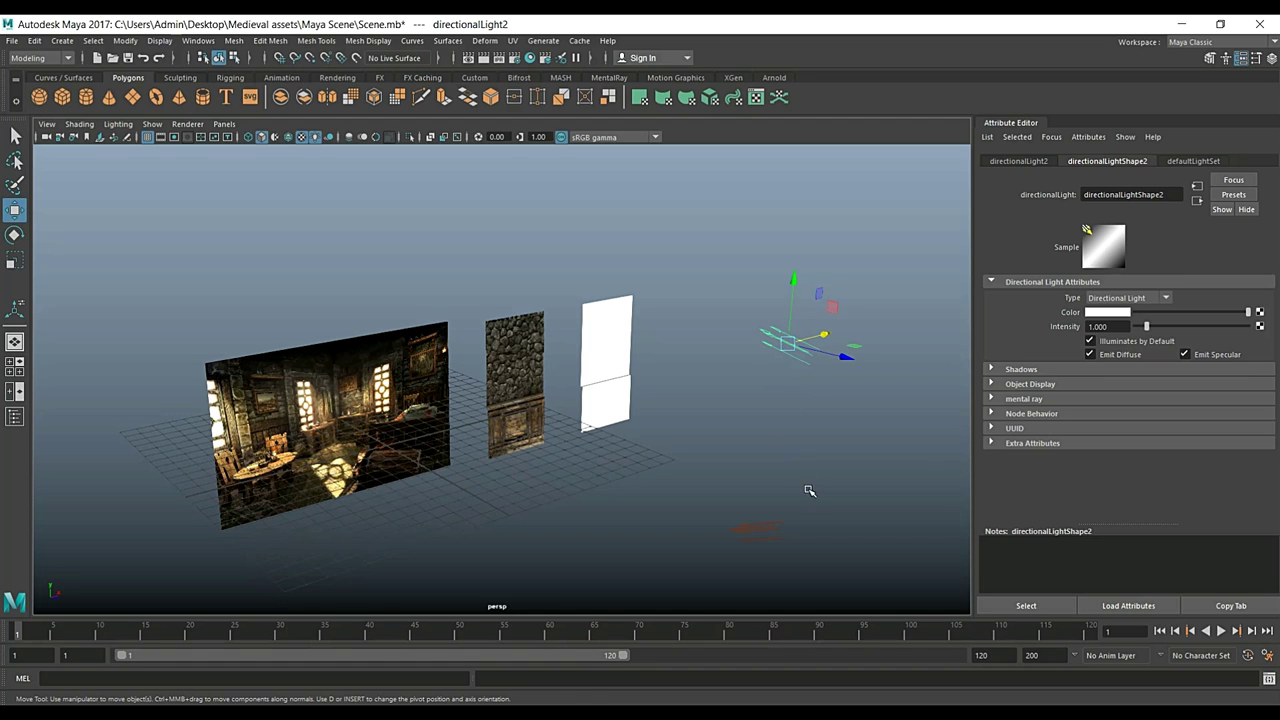
pyautogui.press('Delete')
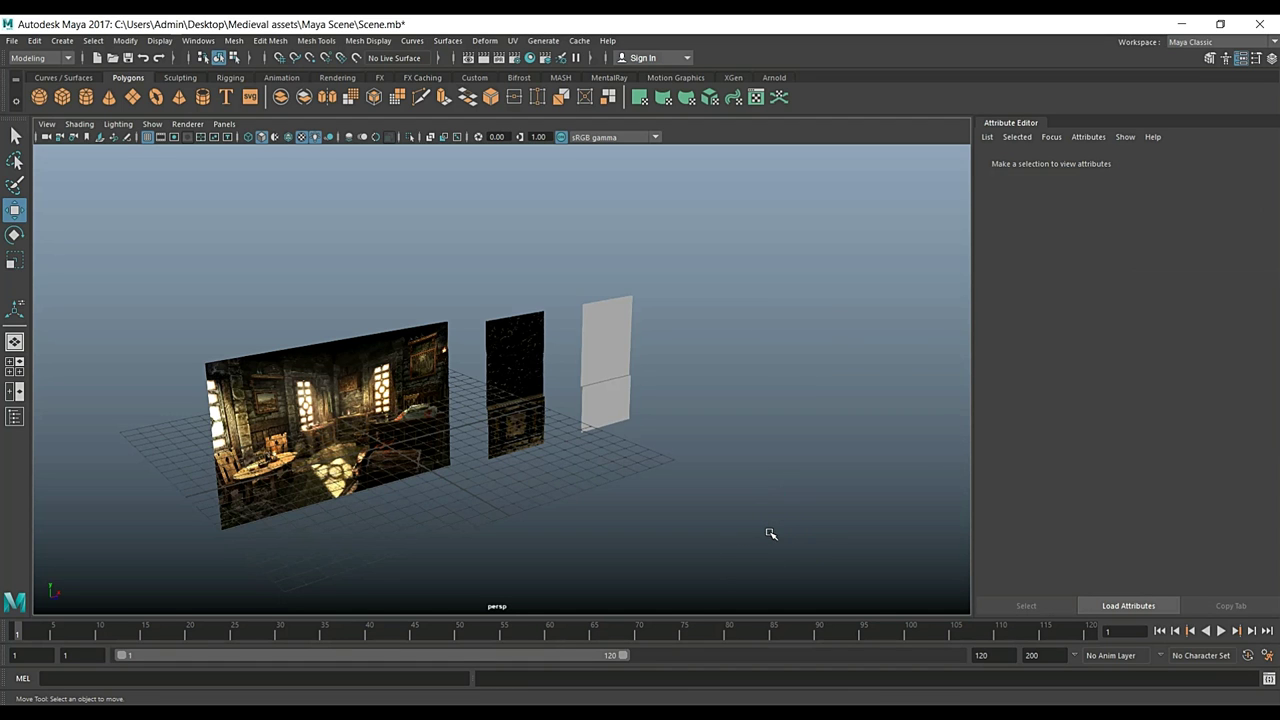
# Step: Examine the reference image's walls, wooden panelling, windows and furniture up close
pyautogui.scroll(5, 771, 471)
pyautogui.keyDown('alt'); pyautogui.moveTo(751, 472); pyautogui.dragTo(620, 430); pyautogui.keyUp('alt')
pyautogui.keyDown('alt'); pyautogui.moveTo(503, 431); pyautogui.dragTo(991, 409, button='right'); pyautogui.keyUp('alt')
pyautogui.scroll(5, 602, 452)
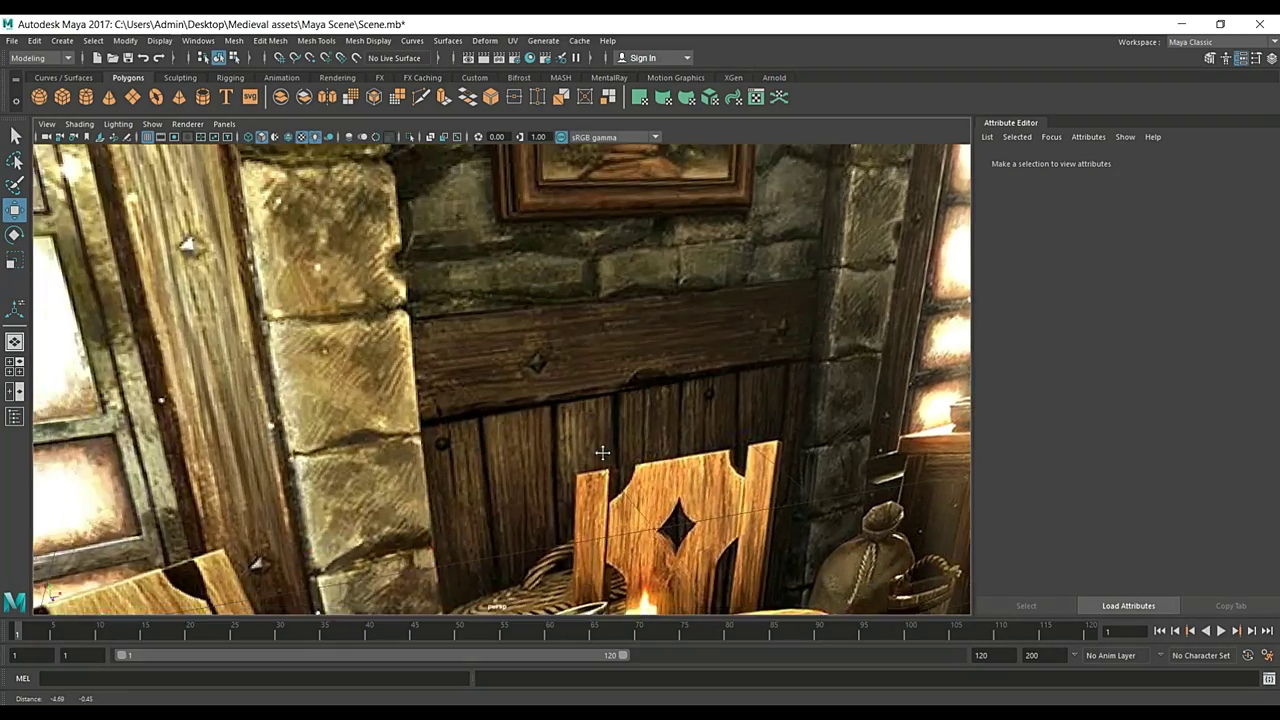
pyautogui.scroll(-3, 500, 458)
pyautogui.scroll(-5, 405, 420)
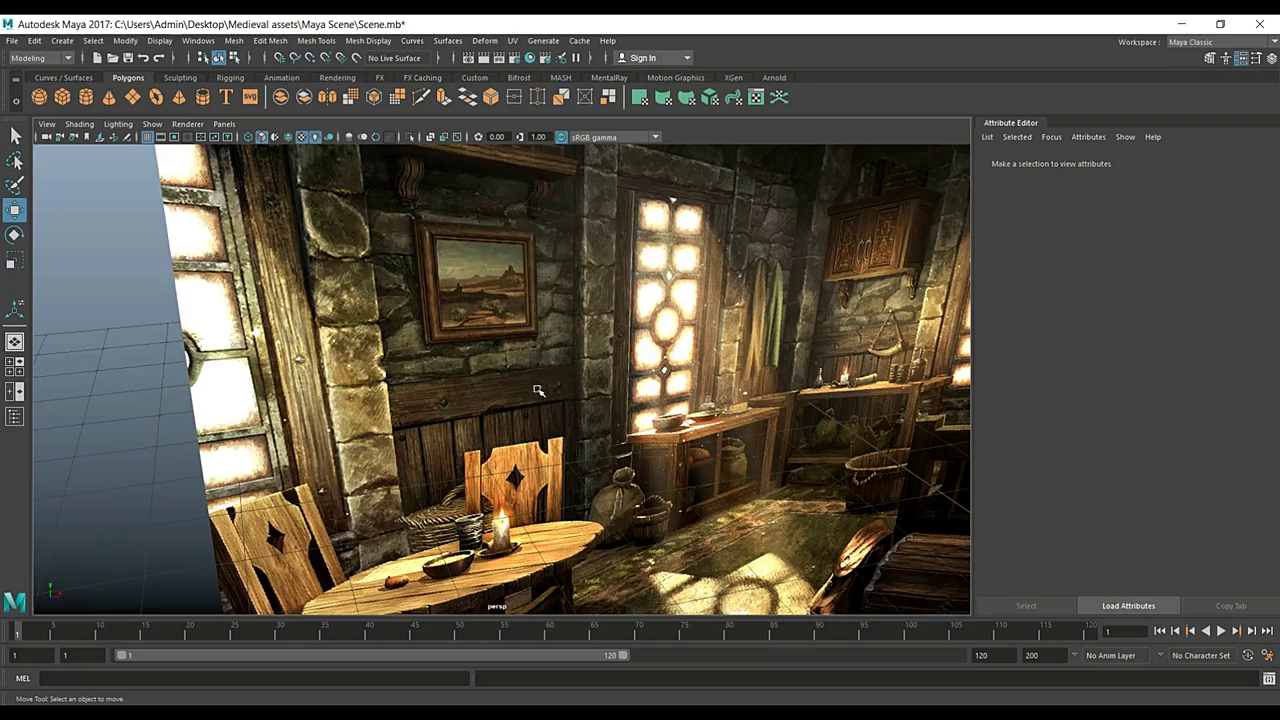
pyautogui.scroll(-5, 545, 395)
pyautogui.keyDown('alt'); pyautogui.moveTo(620, 432); pyautogui.dragTo(423, 437); pyautogui.keyUp('alt')
pyautogui.scroll(5, 492, 452)
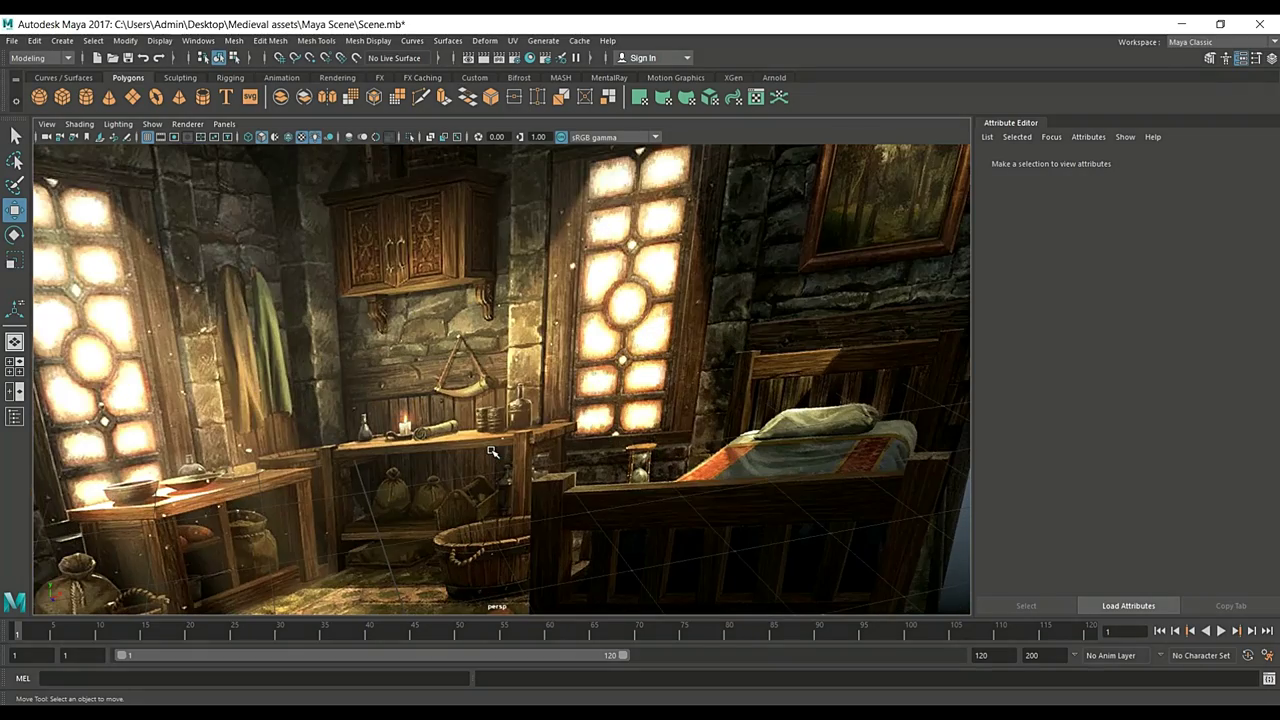
pyautogui.keyDown('alt'); pyautogui.moveTo(289, 439); pyautogui.dragTo(494, 355); pyautogui.keyUp('alt')
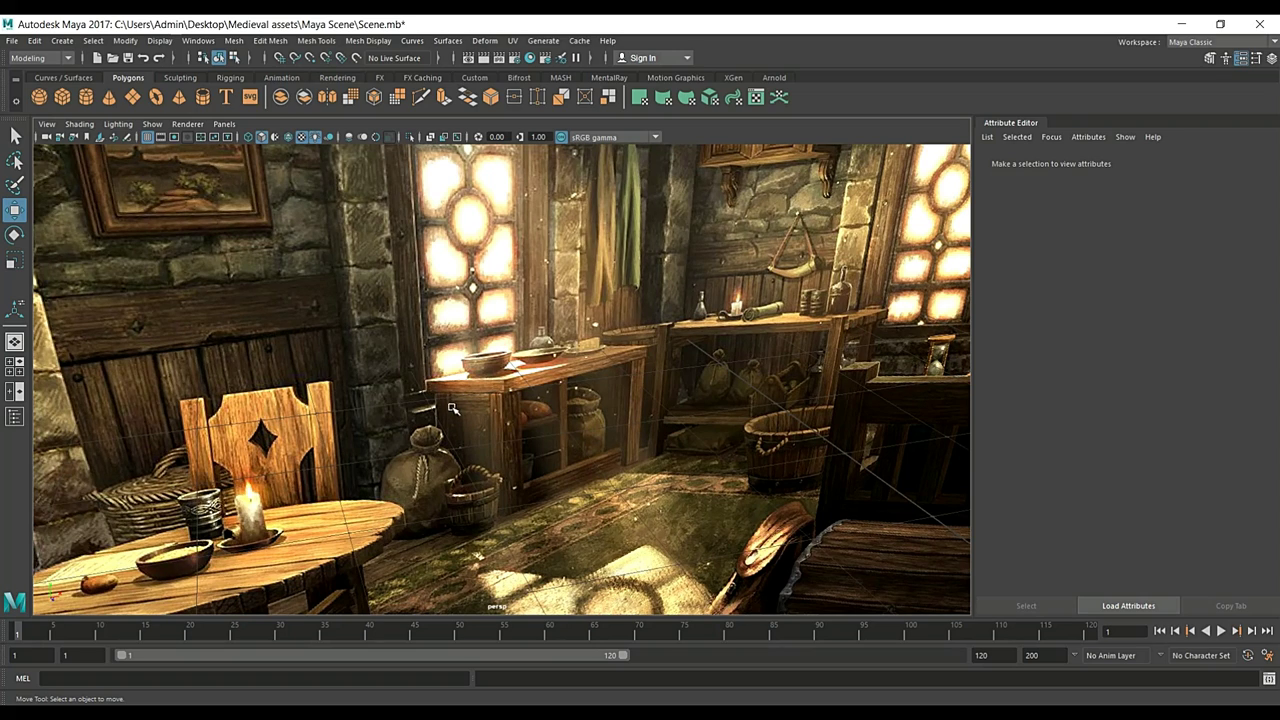
pyautogui.scroll(-5, 430, 415)
pyautogui.keyDown('alt'); pyautogui.moveTo(430, 415); pyautogui.dragTo(330, 450); pyautogui.keyUp('alt')
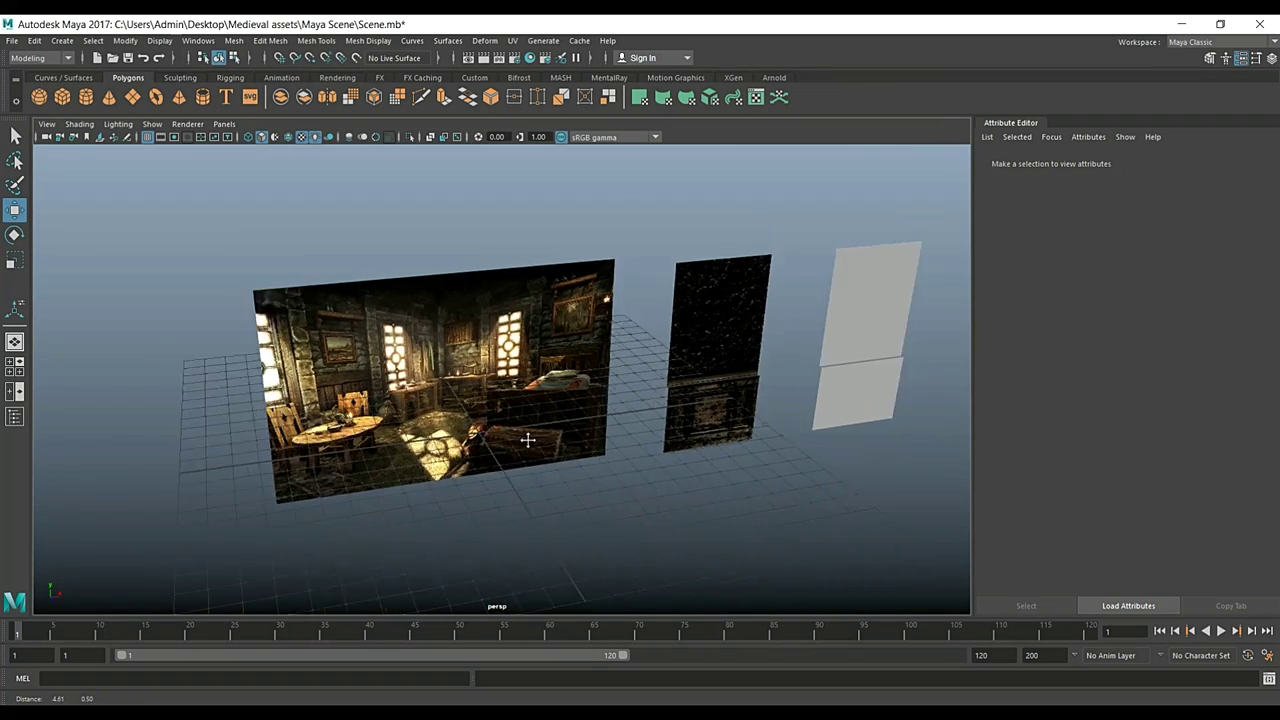
pyautogui.keyDown('alt'); pyautogui.moveTo(330, 450); pyautogui.dragTo(246, 479, button='middle'); pyautogui.keyUp('alt')
# Step: Lower the vertices of the untextured panel's horizontal ledge to shorten its bottom section
pyautogui.click(576, 376)
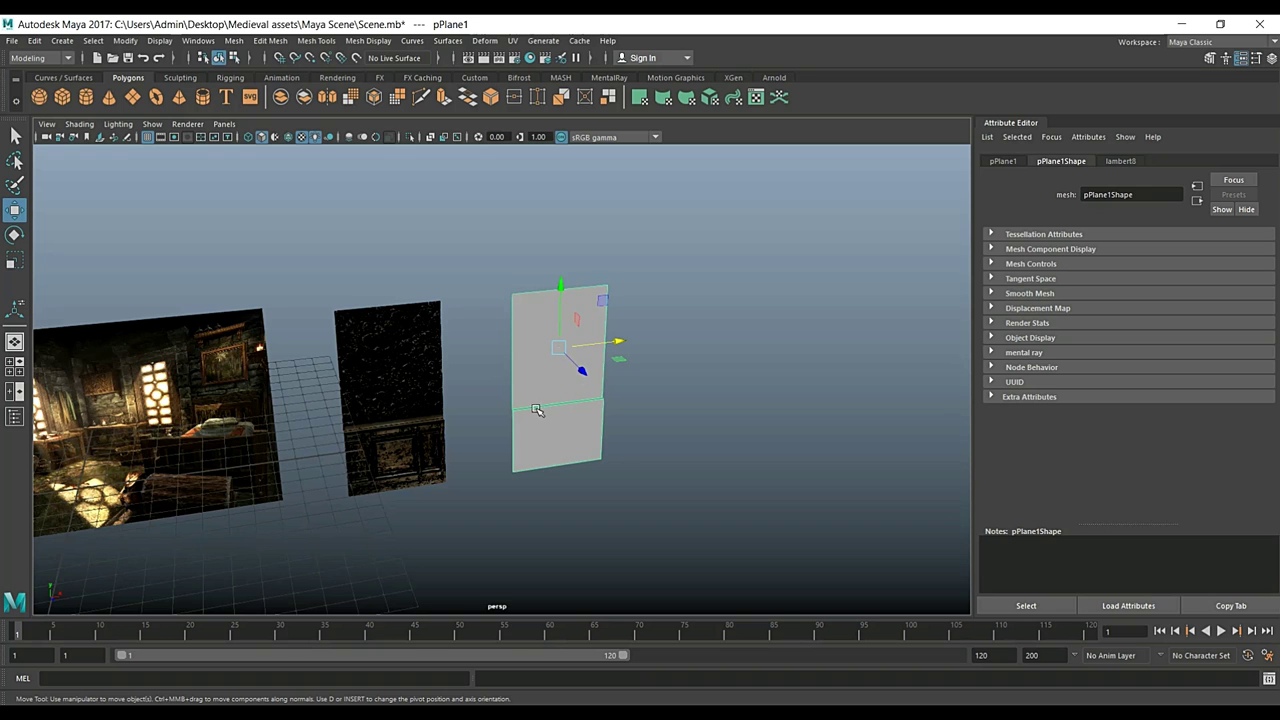
pyautogui.scroll(3, 540, 413)
pyautogui.scroll(2, 540, 413)
pyautogui.keyDown('alt'); pyautogui.moveTo(609, 452); pyautogui.dragTo(582, 395); pyautogui.keyUp('alt')
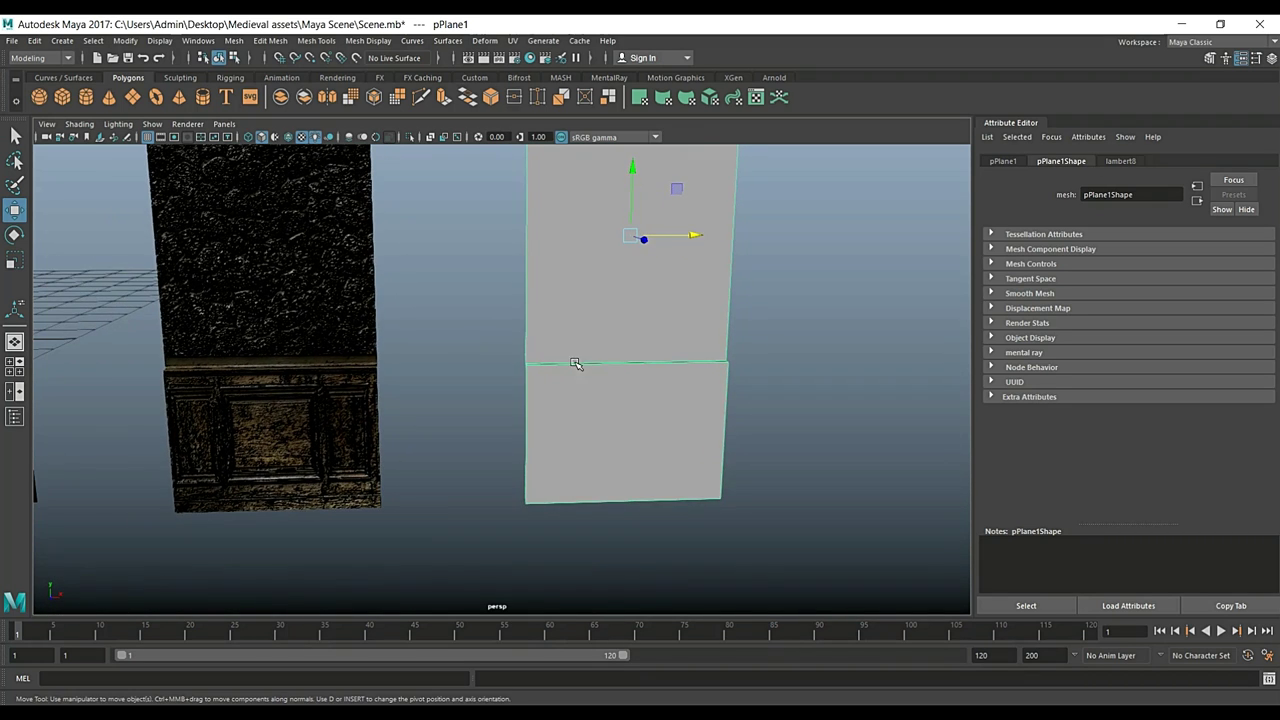
pyautogui.moveTo(594, 376); pyautogui.dragTo(530, 335, button='right')
pyautogui.moveTo(415, 306); pyautogui.dragTo(818, 447)
pyautogui.moveTo(631, 297); pyautogui.dragTo(638, 379)
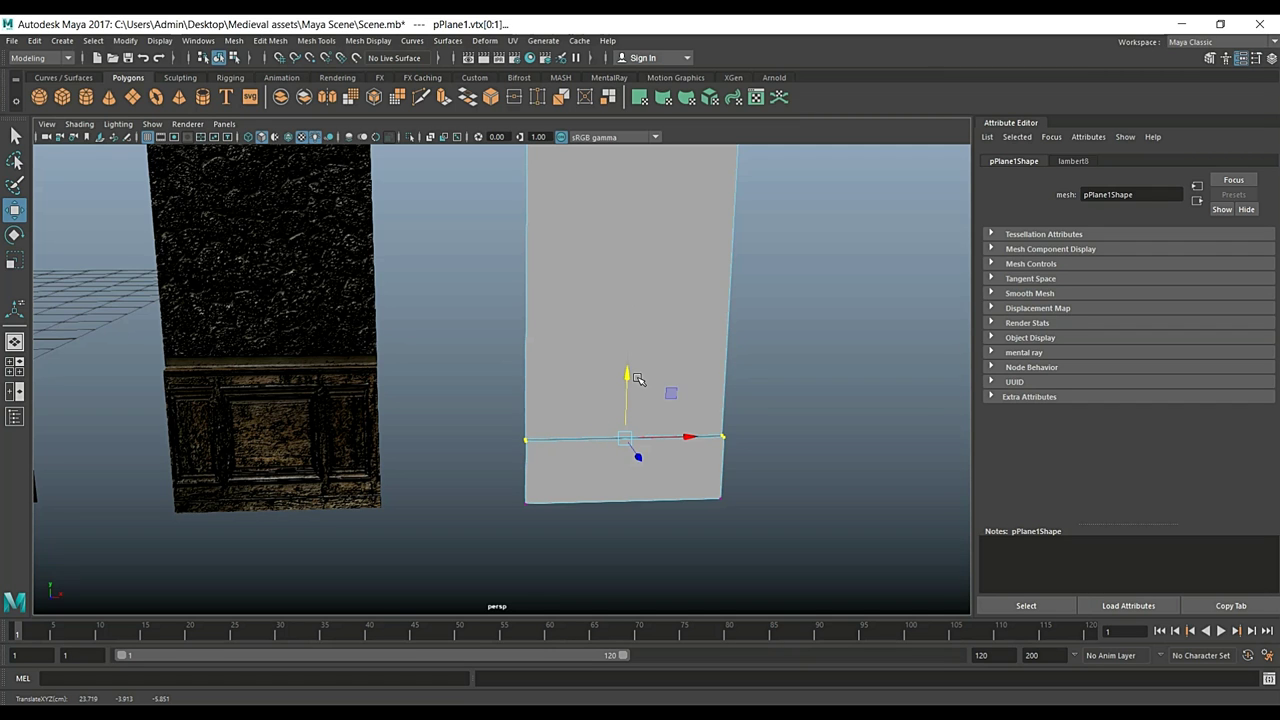
pyautogui.click(812, 344)
# Step: Apply an automatic UV projection to the whole untextured panel
pyautogui.keyDown('alt'); pyautogui.moveTo(809, 337); pyautogui.dragTo(740, 391); pyautogui.keyUp('alt')
pyautogui.keyDown('alt'); pyautogui.moveTo(740, 391); pyautogui.dragTo(675, 465, button='right'); pyautogui.keyUp('alt')
pyautogui.keyDown('alt'); pyautogui.moveTo(675, 465); pyautogui.dragTo(680, 420); pyautogui.keyUp('alt')
pyautogui.moveTo(591, 309); pyautogui.dragTo(638, 292, button='right')
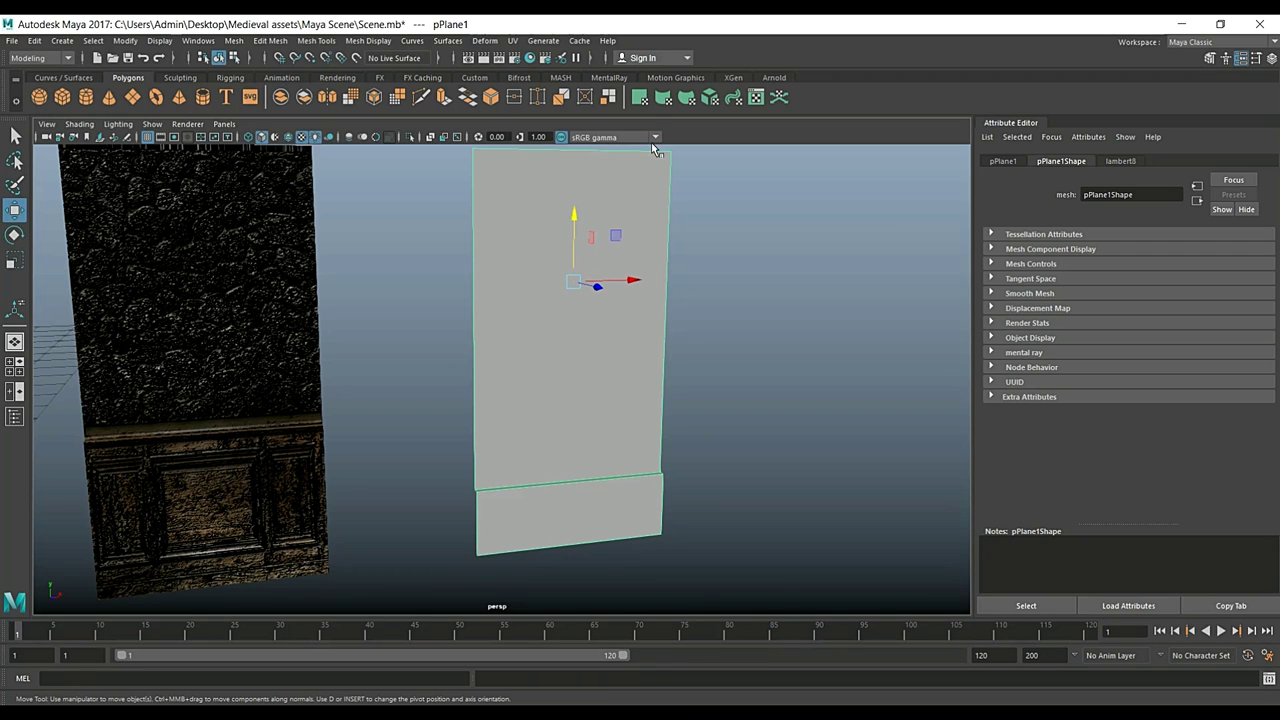
pyautogui.click(513, 41)
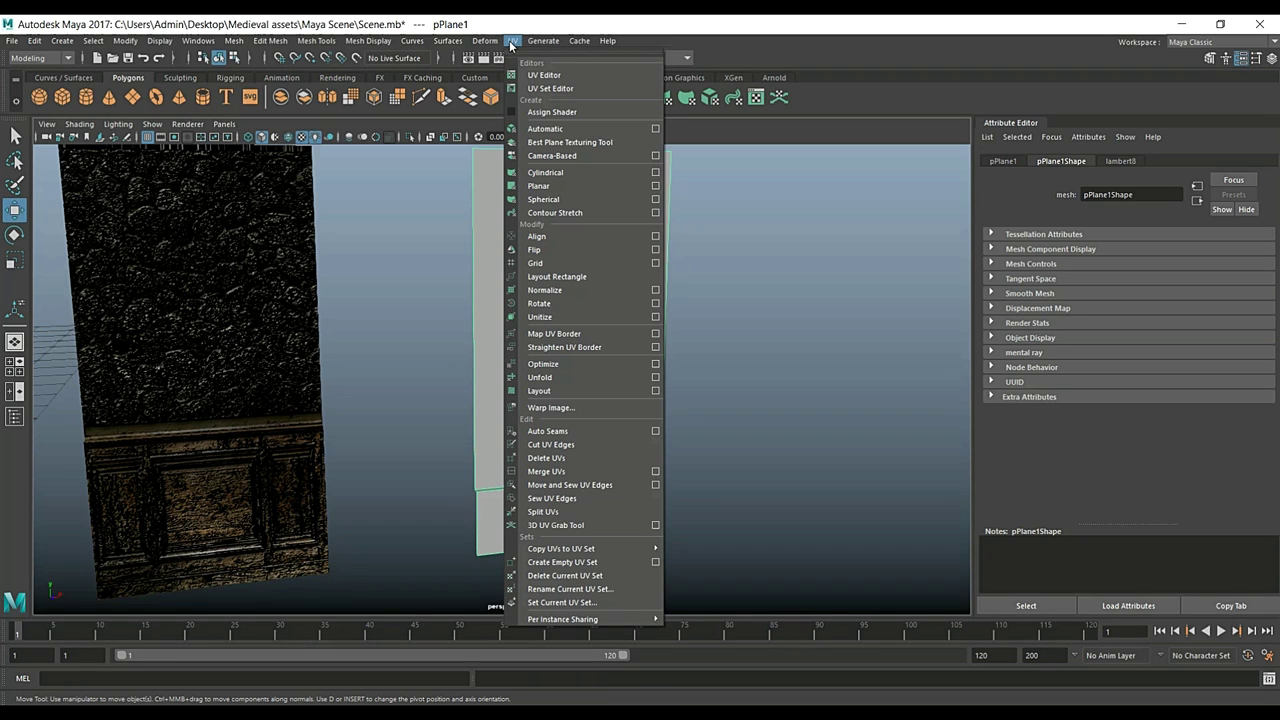
pyautogui.click(560, 129)
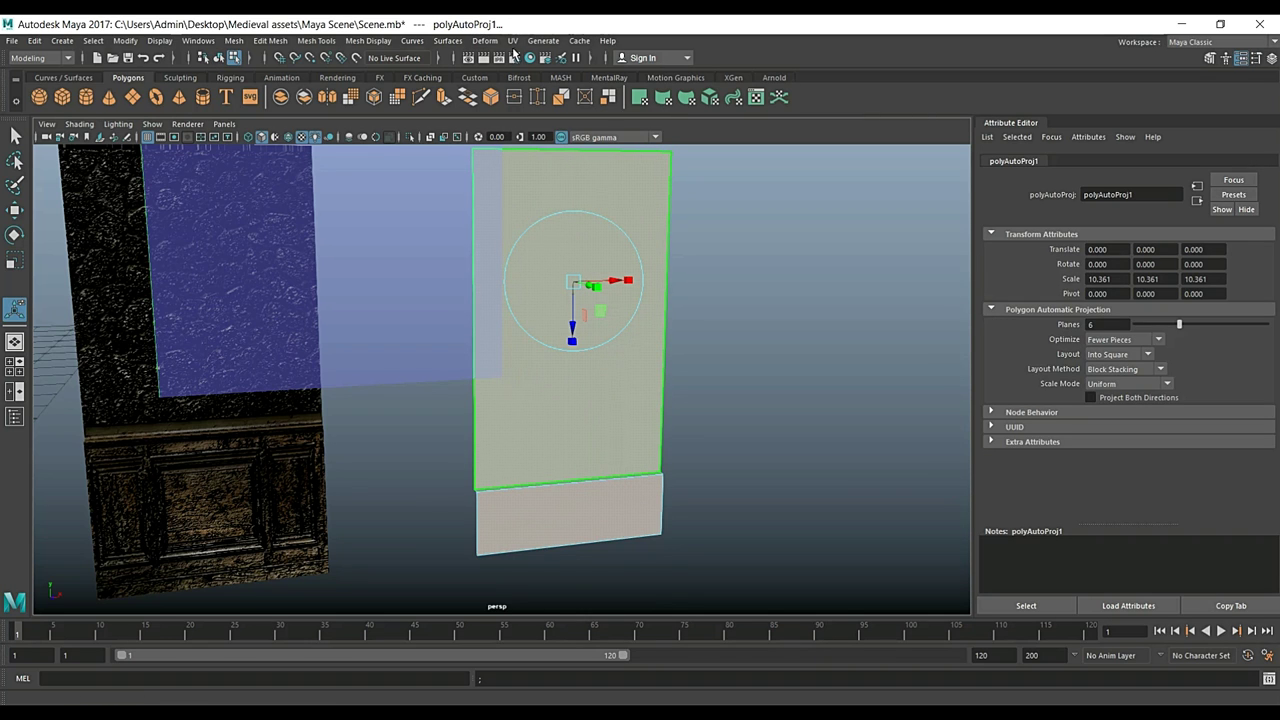
# Step: Open the UV Editor to inspect the UV shells of the untextured panel
pyautogui.click(512, 43)
pyautogui.click(547, 75)
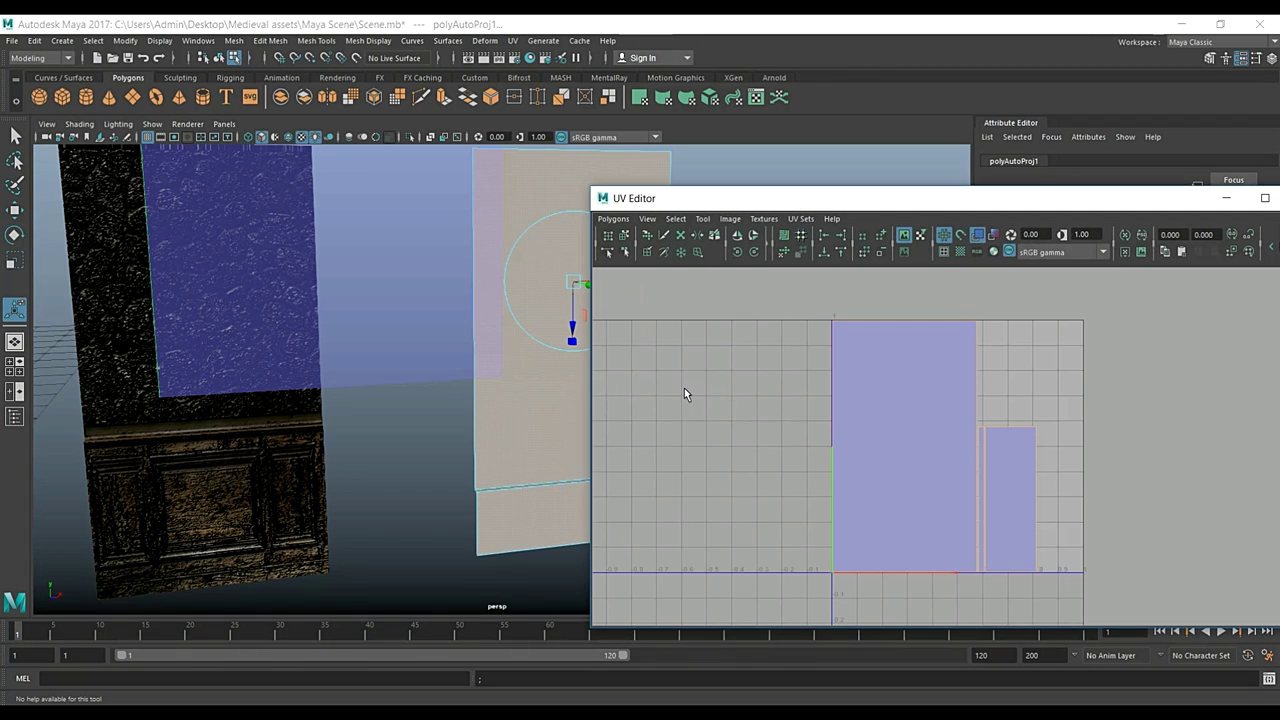
pyautogui.click(854, 479)
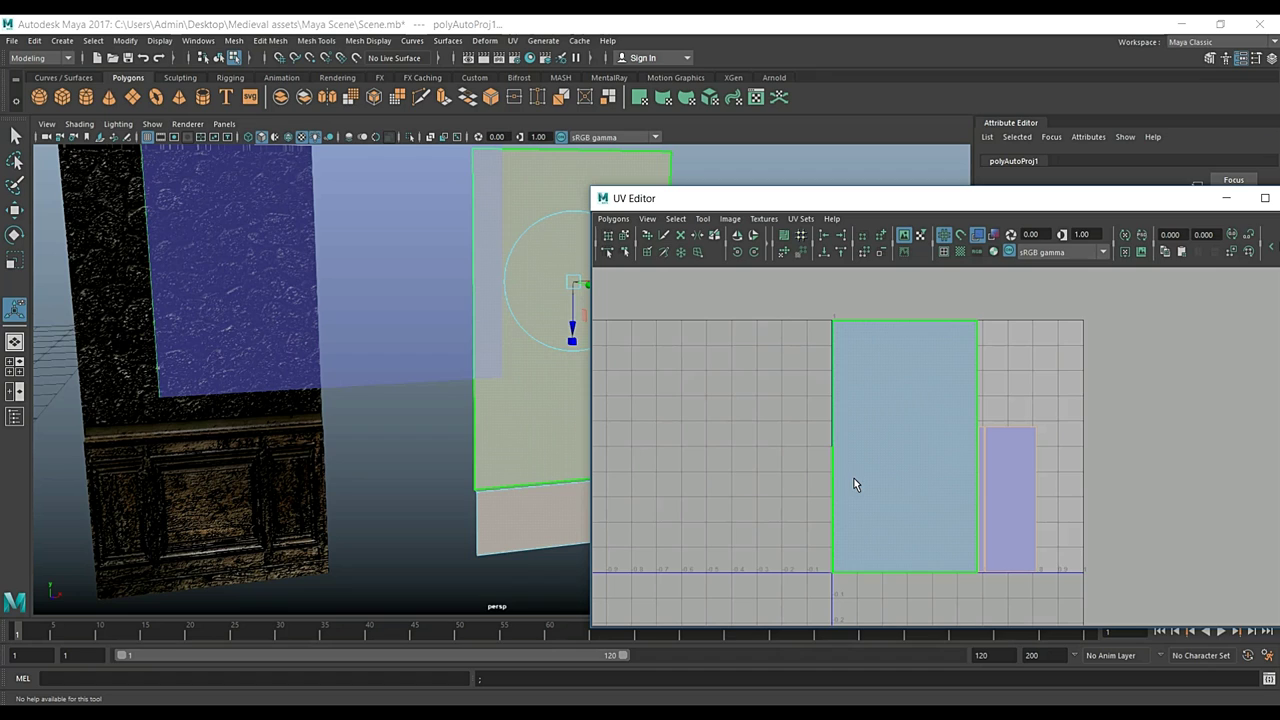
pyautogui.click(811, 468)
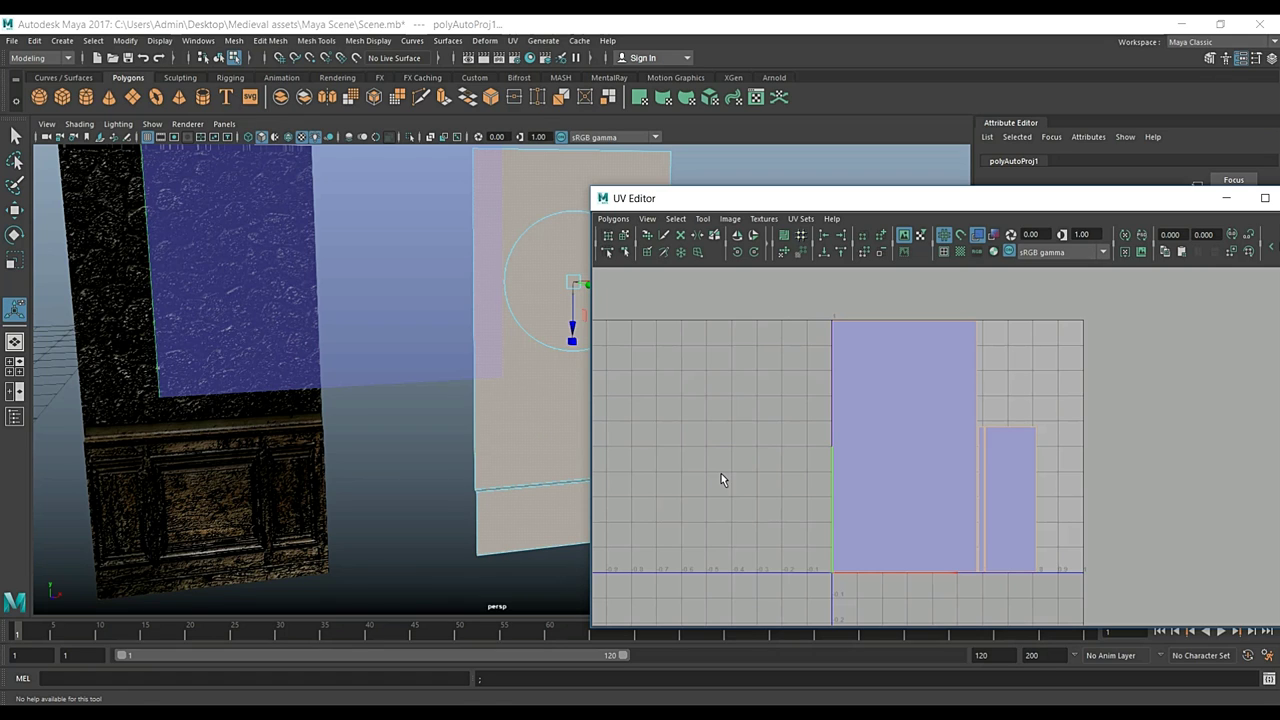
pyautogui.click(935, 430)
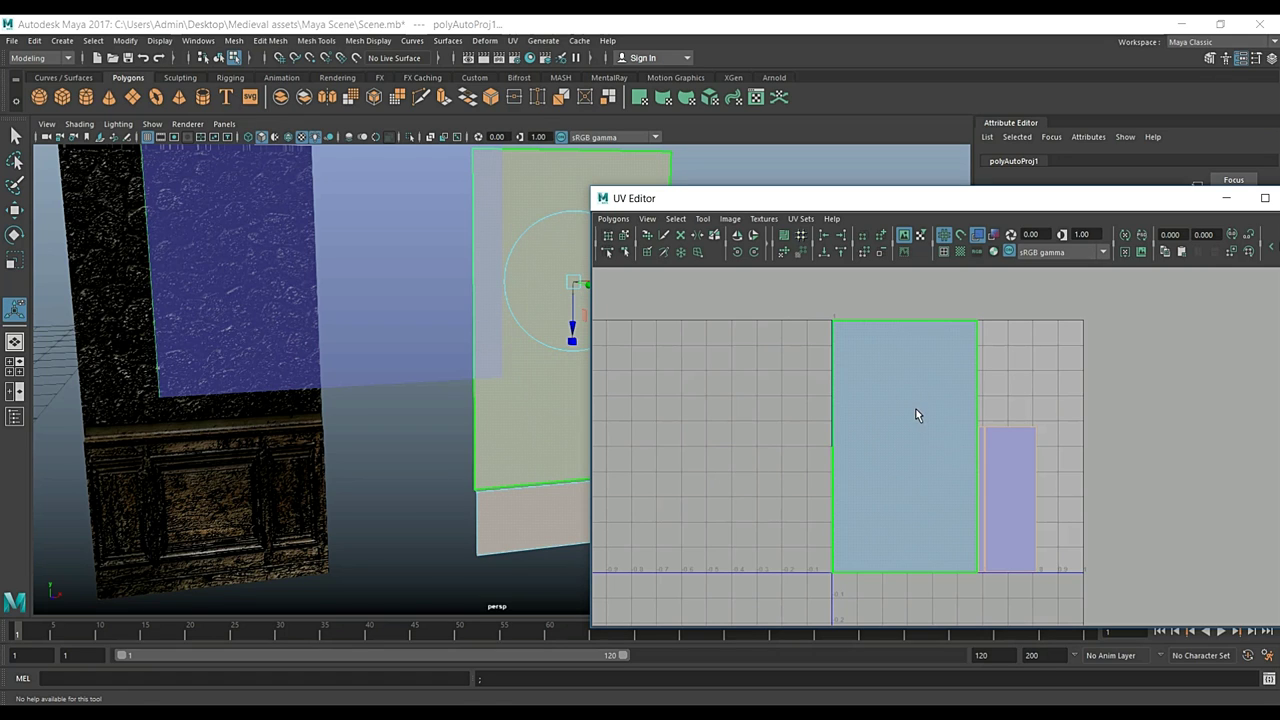
# Step: Move and sew the bottom edge of the large UV shell to the matching narrow strip
pyautogui.moveTo(905, 372); pyautogui.dragTo(907, 327, button='right')
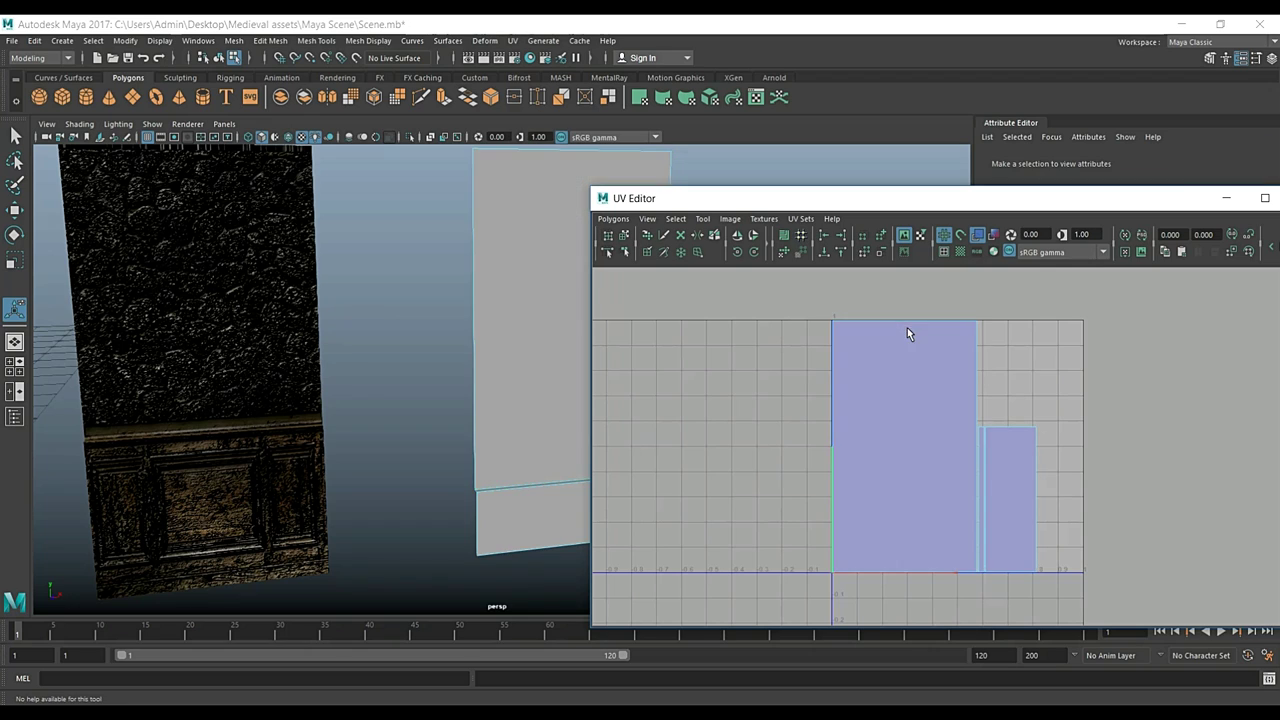
pyautogui.click(922, 572)
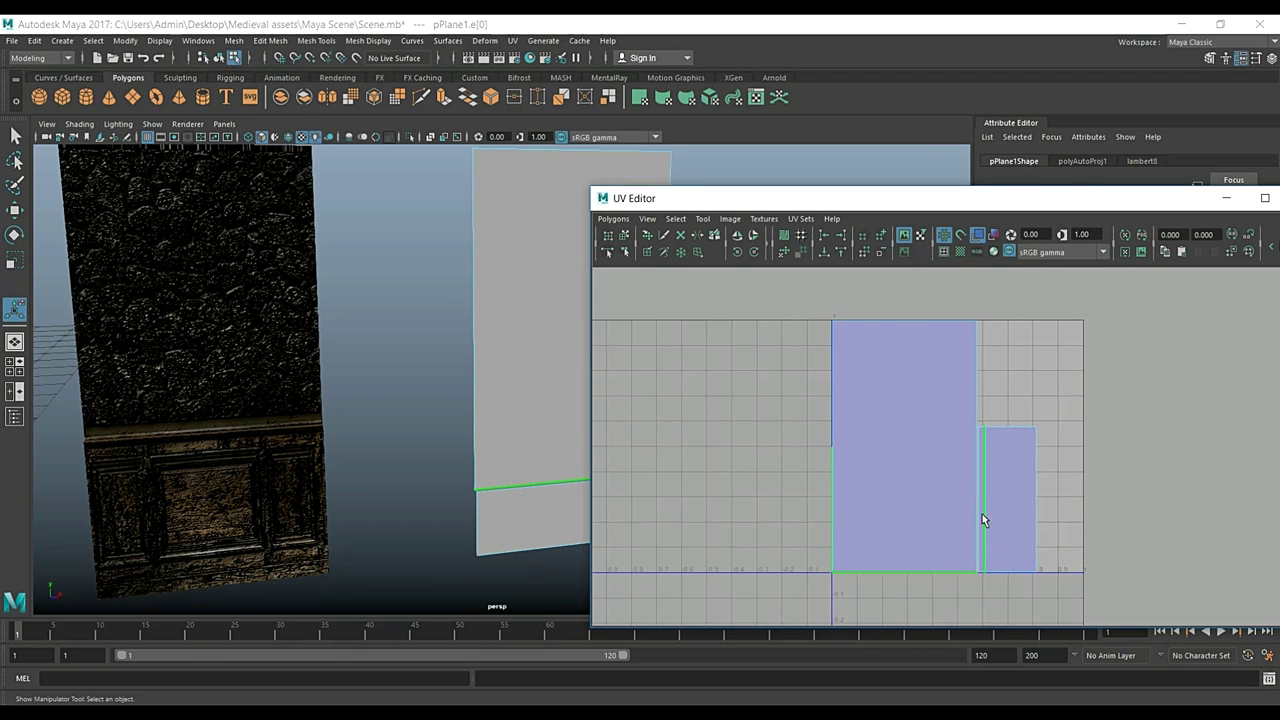
pyautogui.click(612, 219)
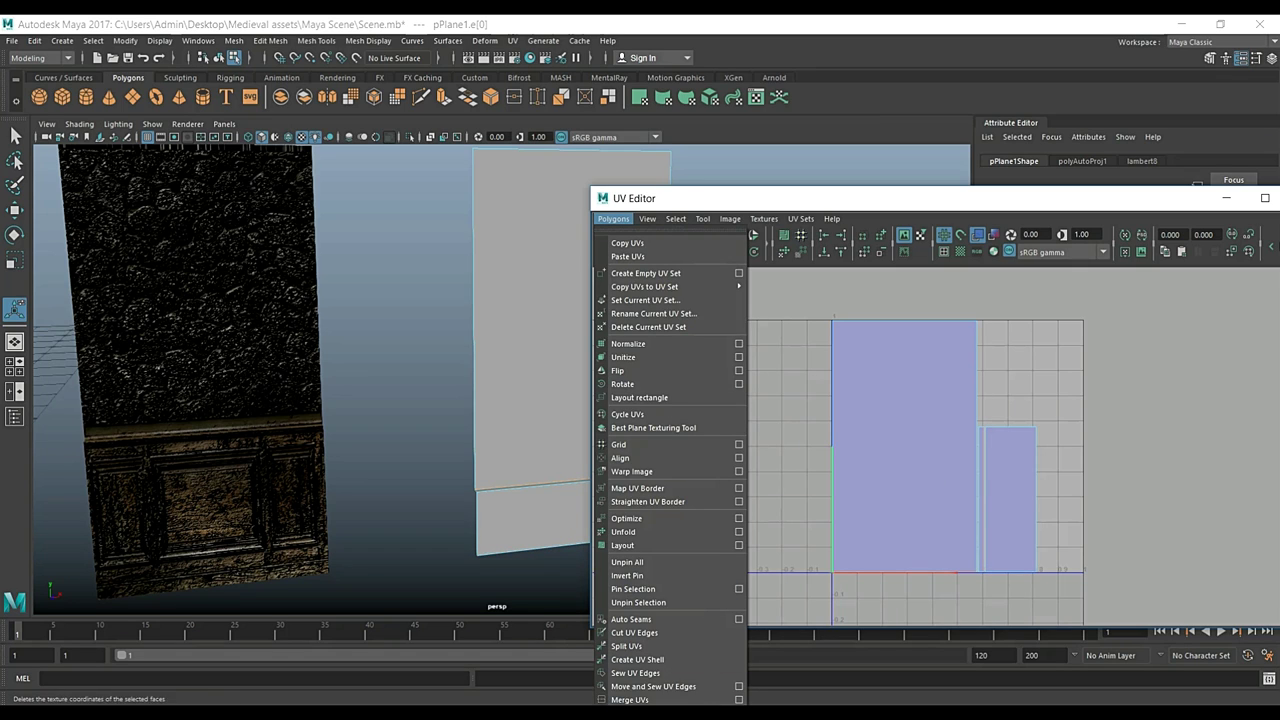
pyautogui.click(677, 687)
# Step: Move the sewn UV shell up and to the left in UV space
pyautogui.moveTo(1132, 474); pyautogui.dragTo(1077, 455, button='right')
pyautogui.click(1110, 485)
pyautogui.moveTo(1103, 486); pyautogui.dragTo(901, 373)
# Step: Move and sew the sewn shell's outer strip edge to the remaining small UV shell
pyautogui.moveTo(784, 381); pyautogui.dragTo(776, 340, button='right')
pyautogui.click(773, 355)
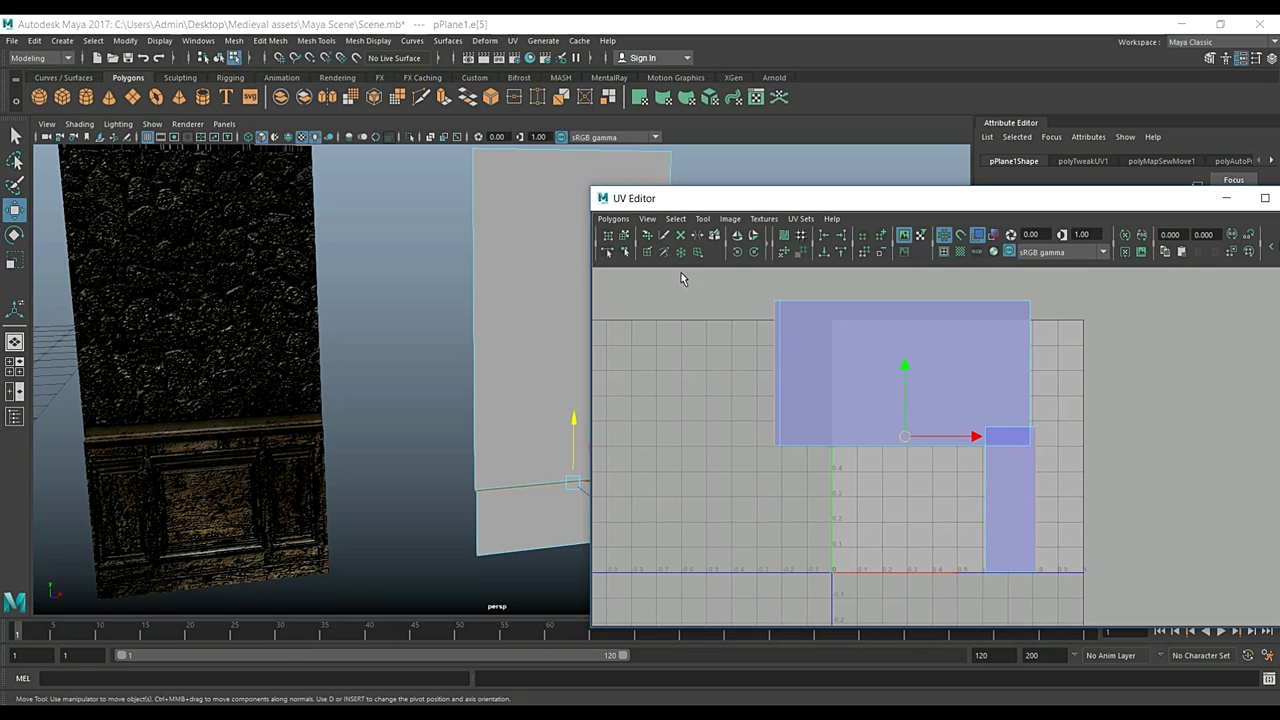
pyautogui.click(613, 218)
pyautogui.click(689, 690)
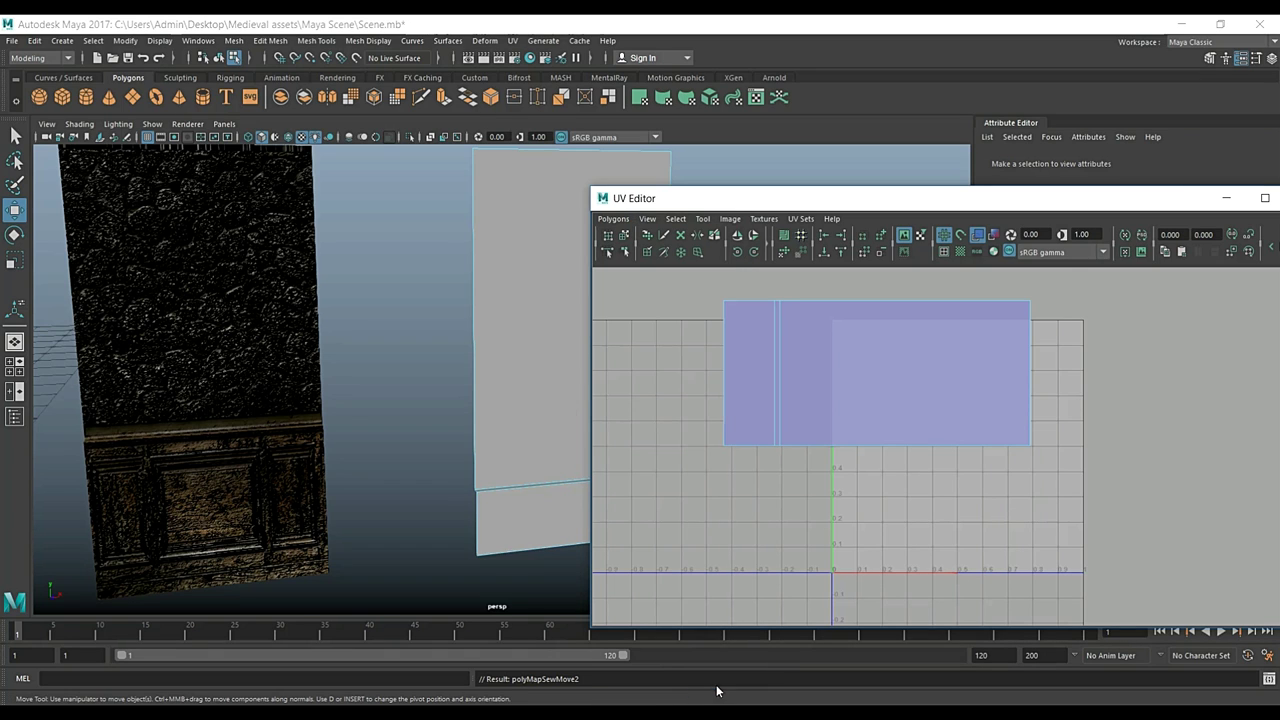
# Step: Select the complete joined UV shell and lay it out within the 0 to 1 UV square
pyautogui.moveTo(885, 424); pyautogui.dragTo(845, 405, button='right')
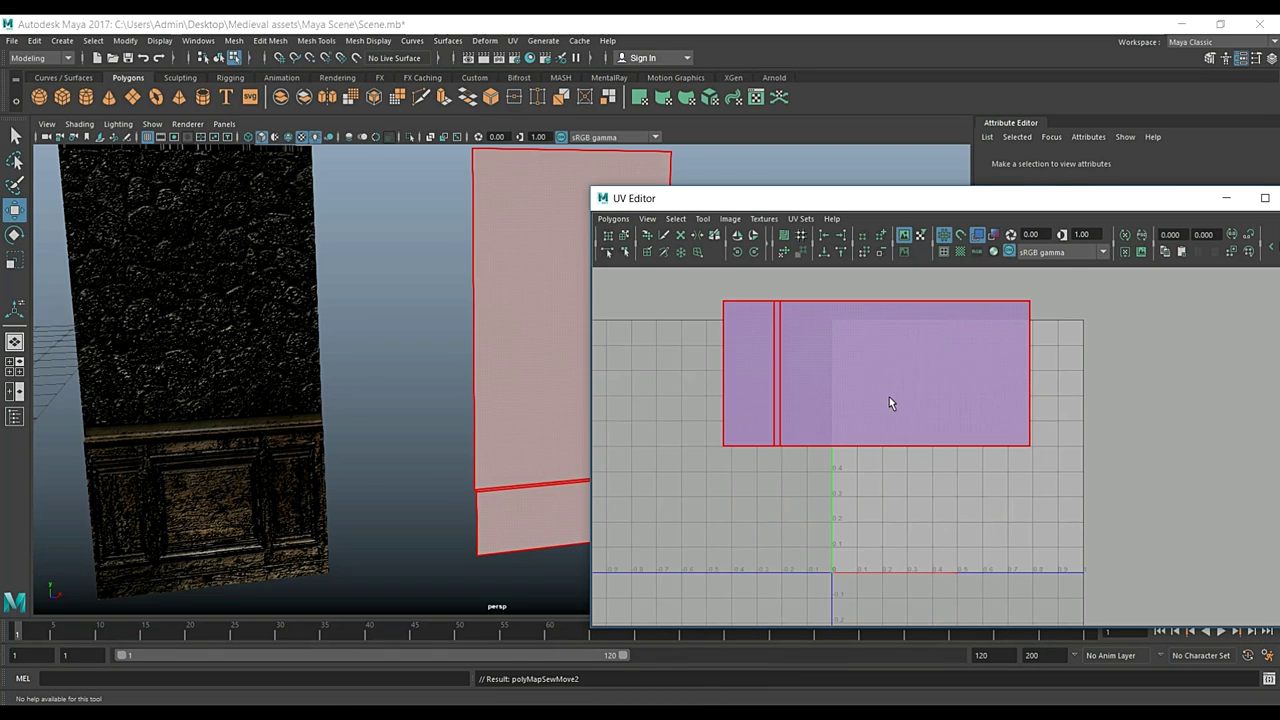
pyautogui.press('w')
pyautogui.click(613, 218)
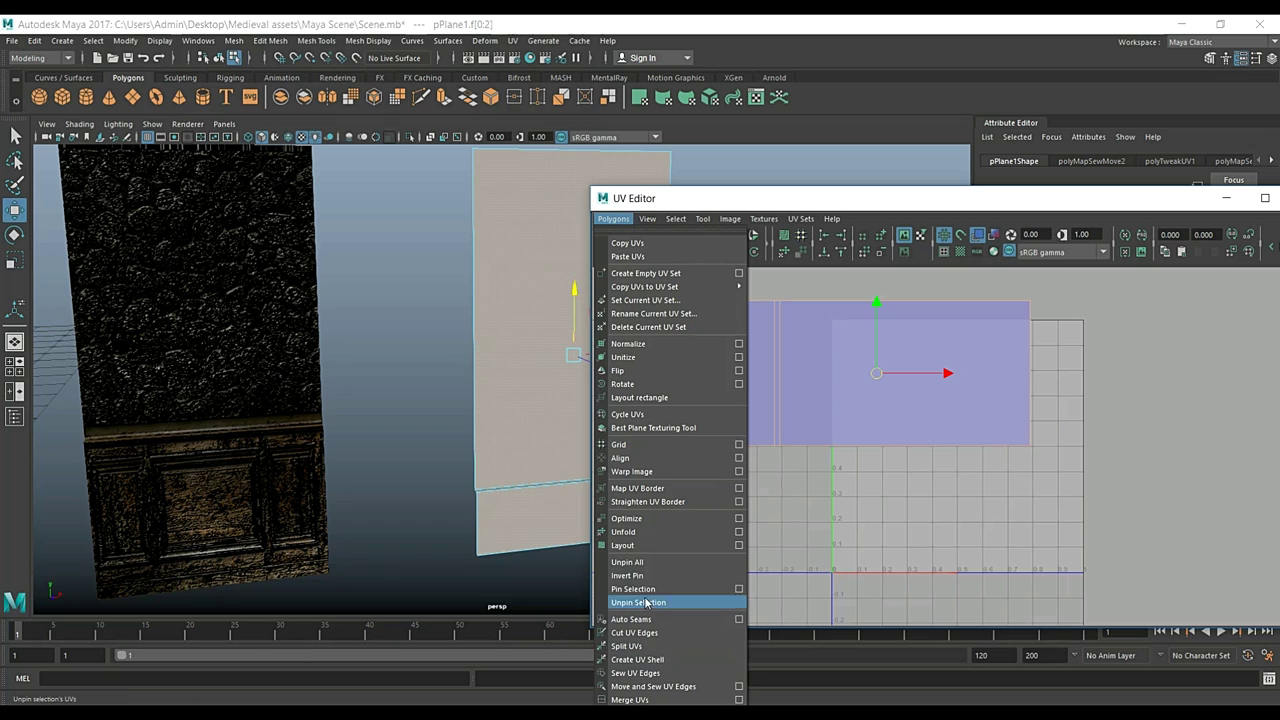
pyautogui.click(648, 545)
pyautogui.press('F8')
pyautogui.press('F8')
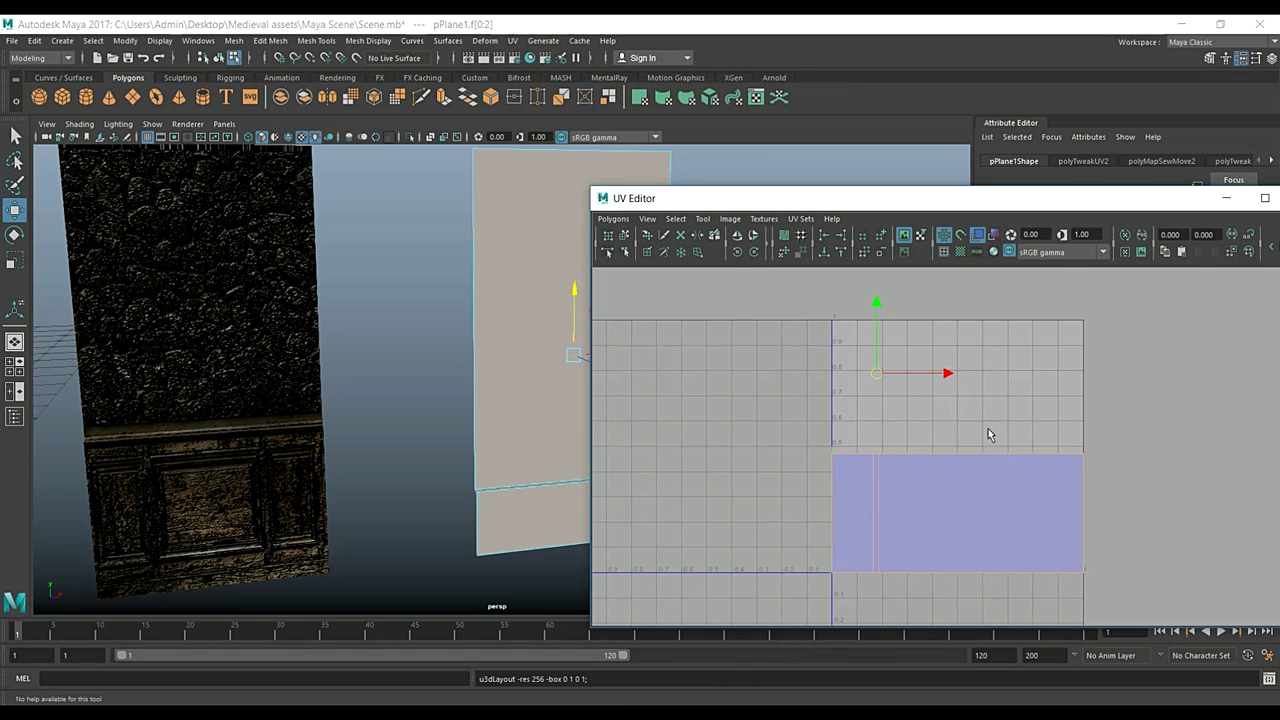
# Step: Rotate the joined UV shell 90 degrees upright with its short section at the base, and fit it vertically inside the 0 to 1 square
pyautogui.press('e')
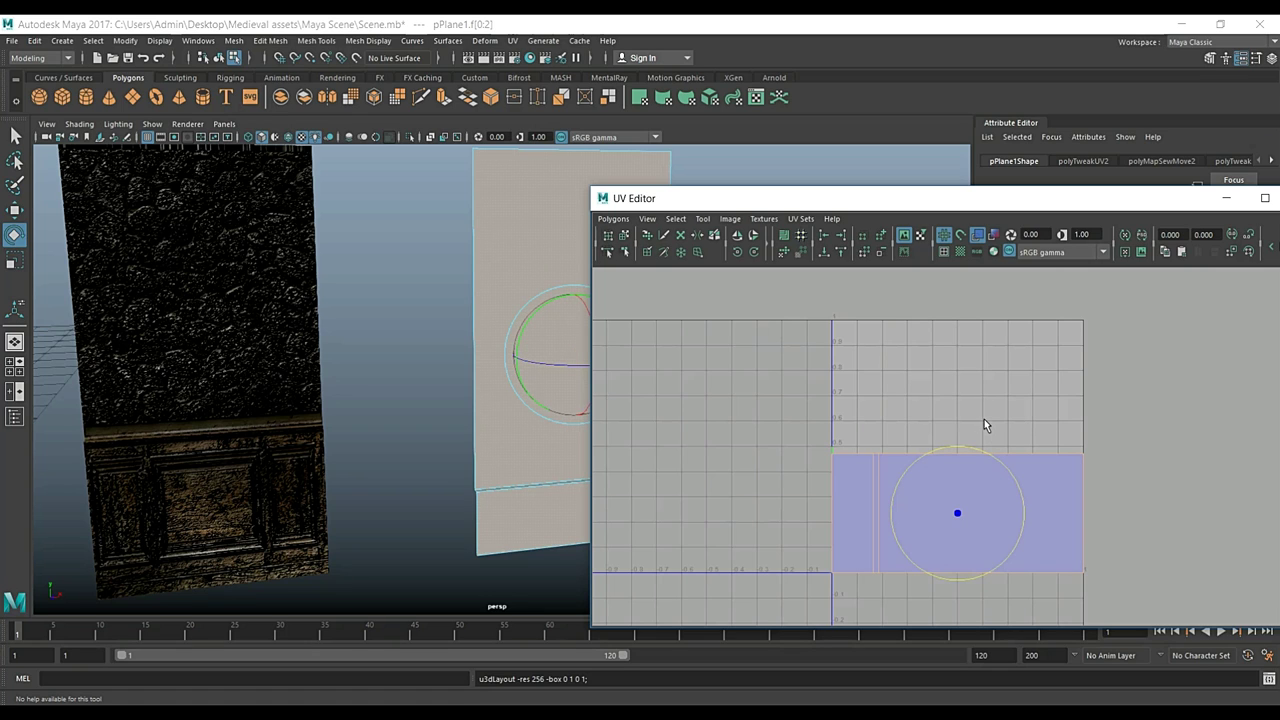
pyautogui.press('F8')
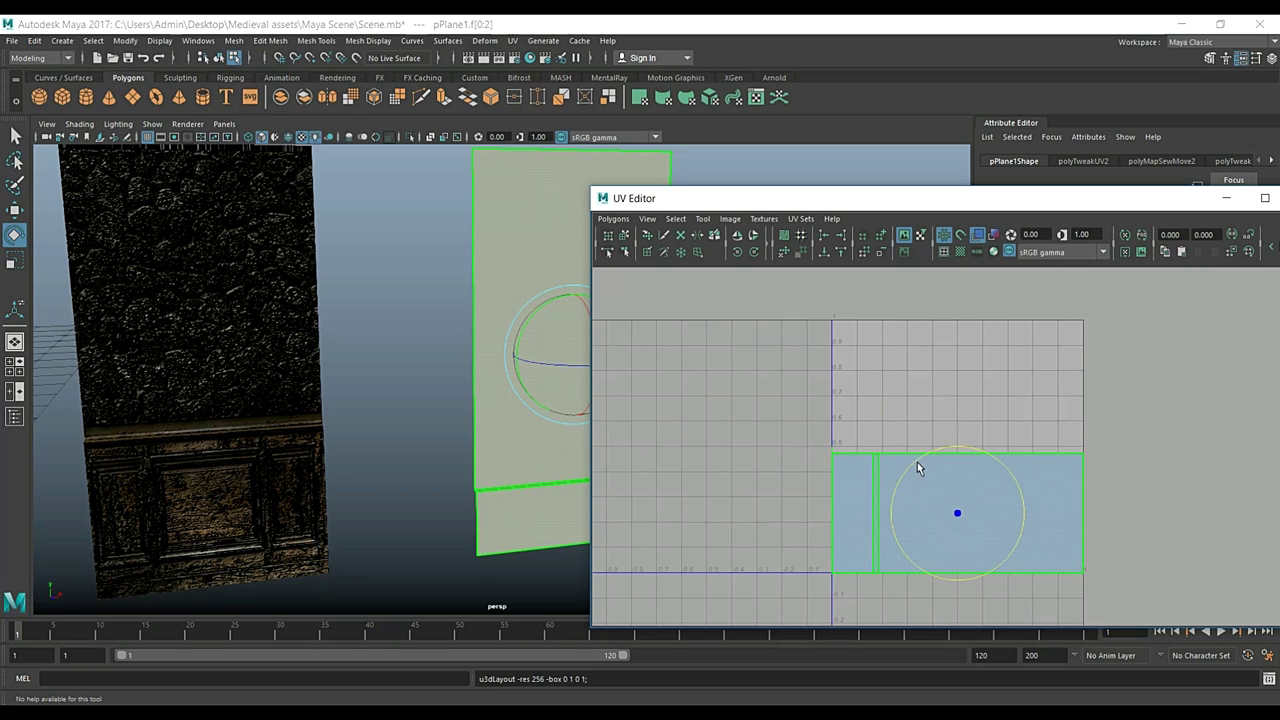
pyautogui.moveTo(912, 464); pyautogui.dragTo(902, 563)
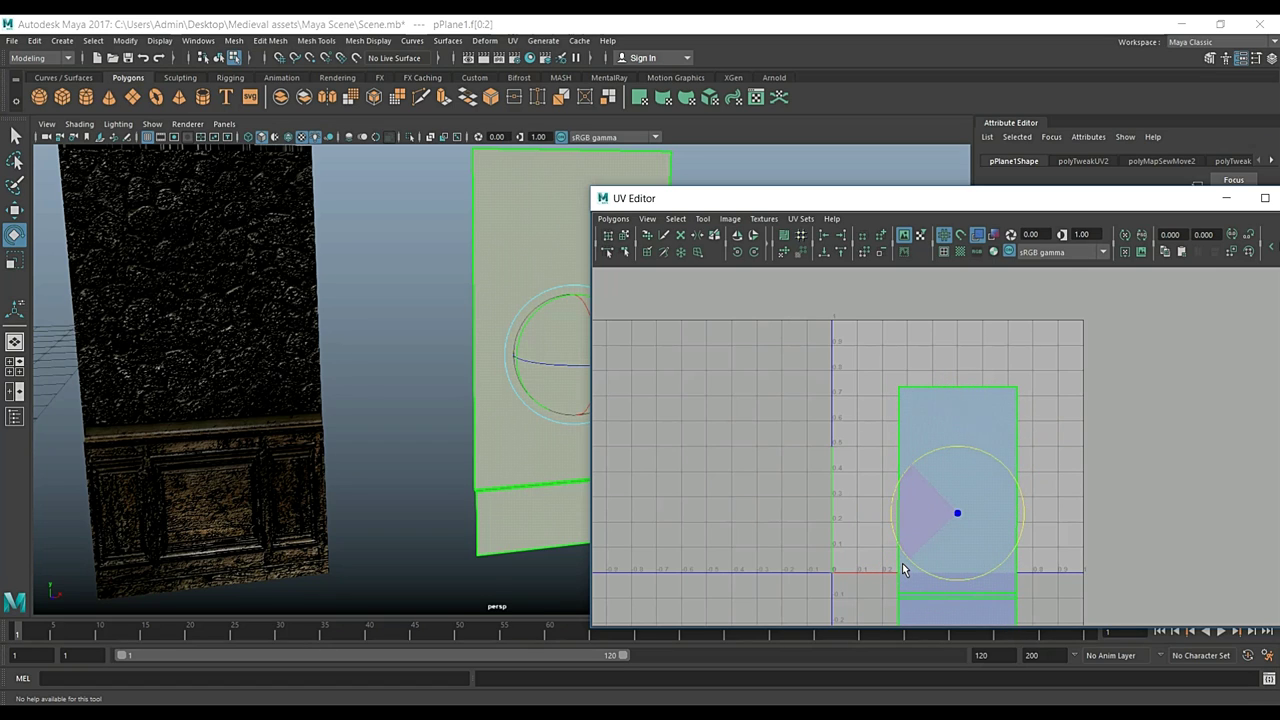
pyautogui.press('w')
pyautogui.moveTo(955, 518); pyautogui.dragTo(963, 449)
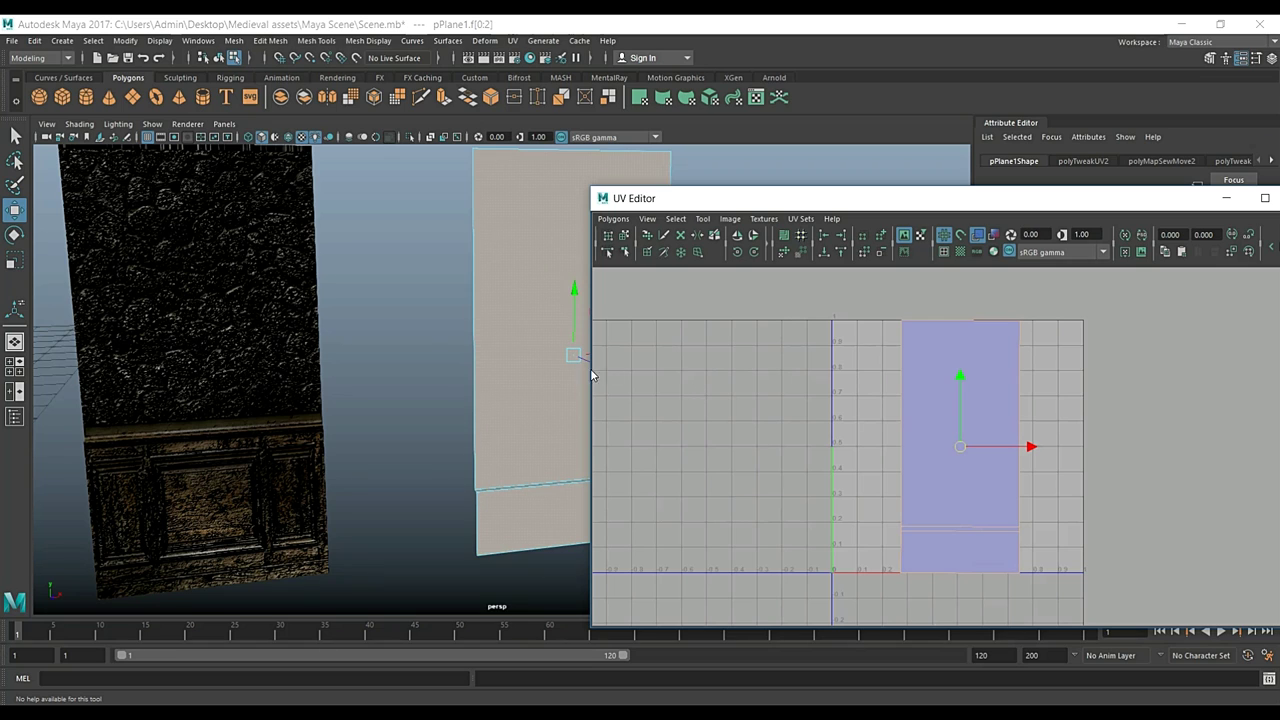
# Step: Set up a UV snapshot of the shell with the Desktop as destination and WindowUV as the file name
pyautogui.click(613, 218)
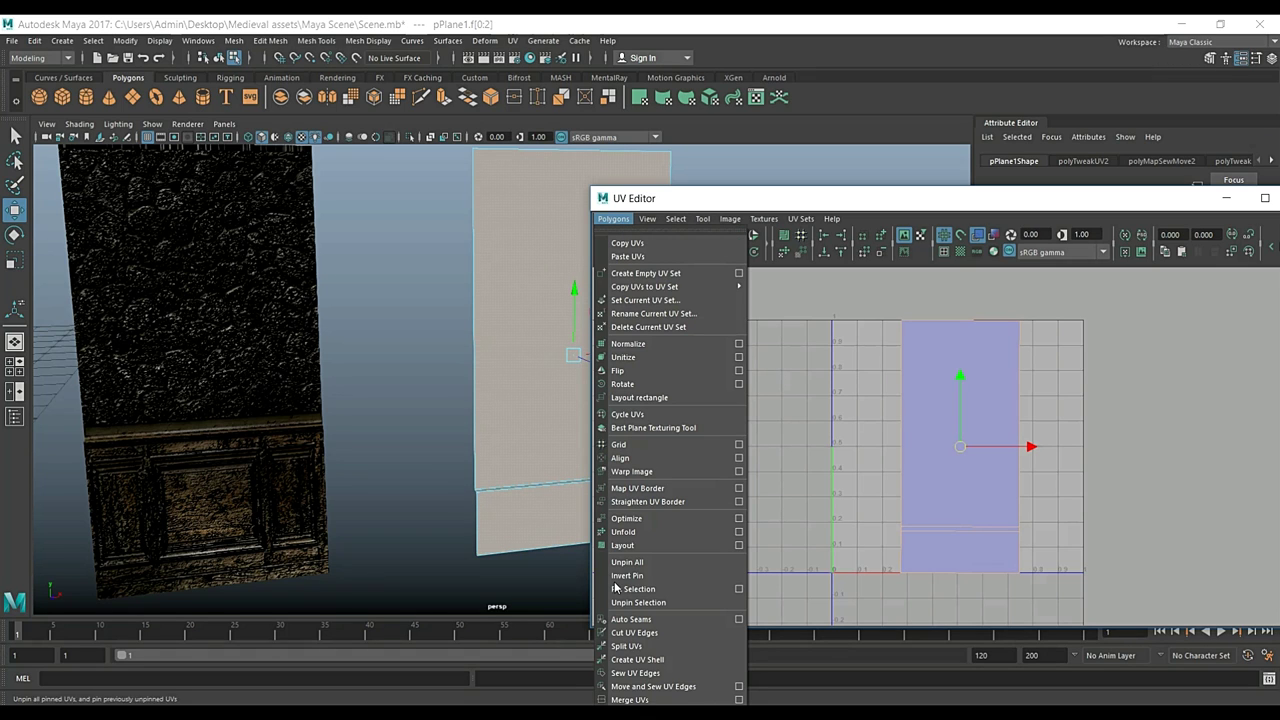
pyautogui.click(640, 715)
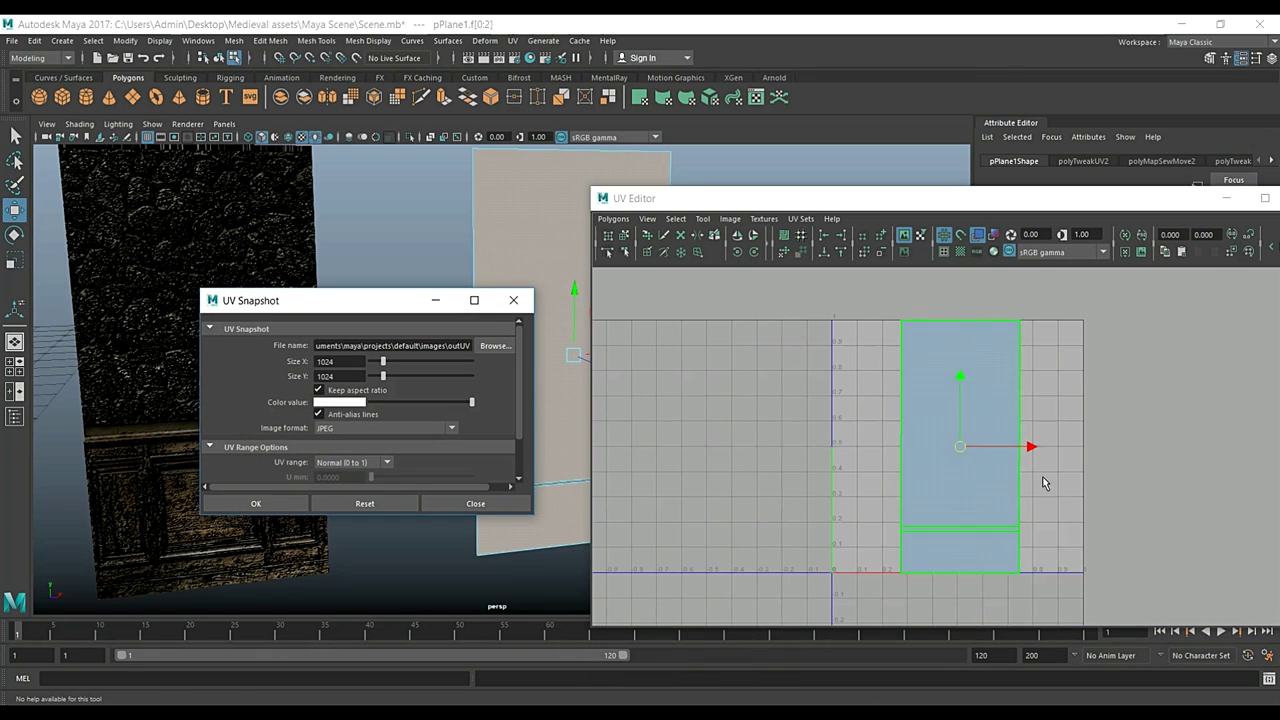
pyautogui.click(495, 346)
pyautogui.click(172, 229)
pyautogui.click(223, 527)
pyautogui.write('W')
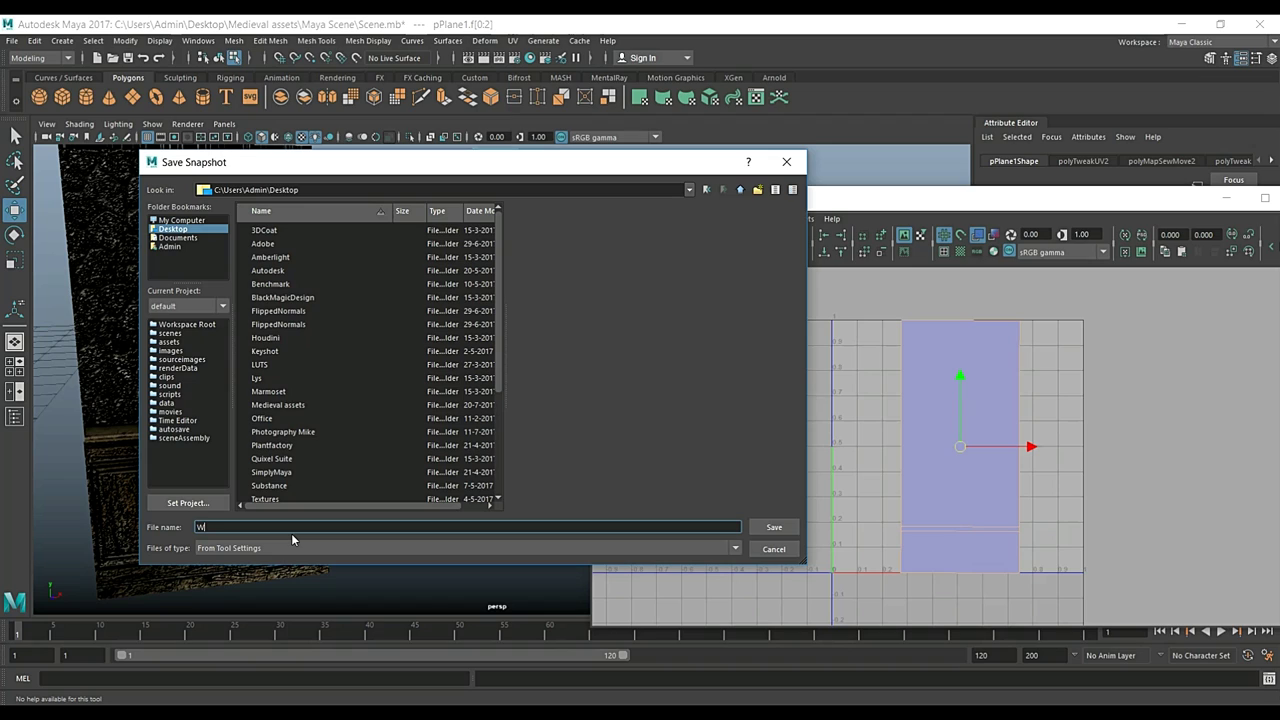
pyautogui.write('indowUV')
pyautogui.click(772, 527)
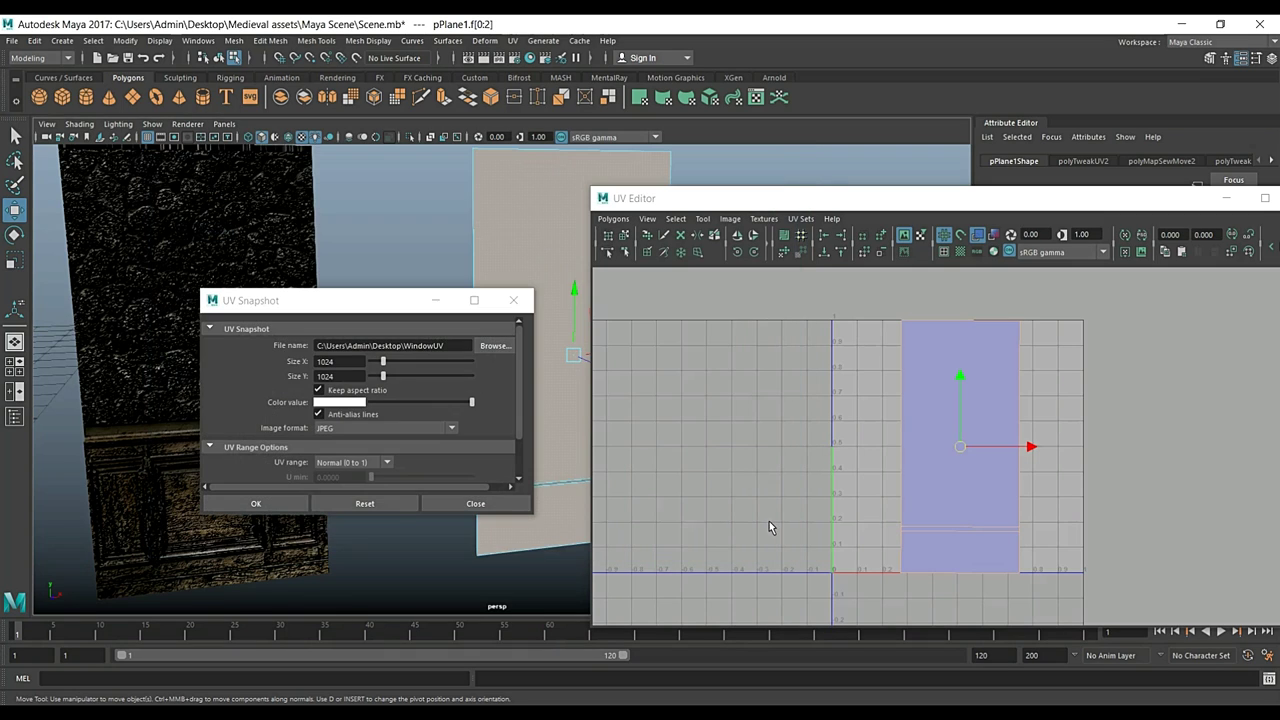
# Step: Export the UV snapshot as a 1024 by 1024 JPEG with the Normal (0 to 1) UV range
pyautogui.doubleClick(346, 359)
pyautogui.doubleClick(356, 377)
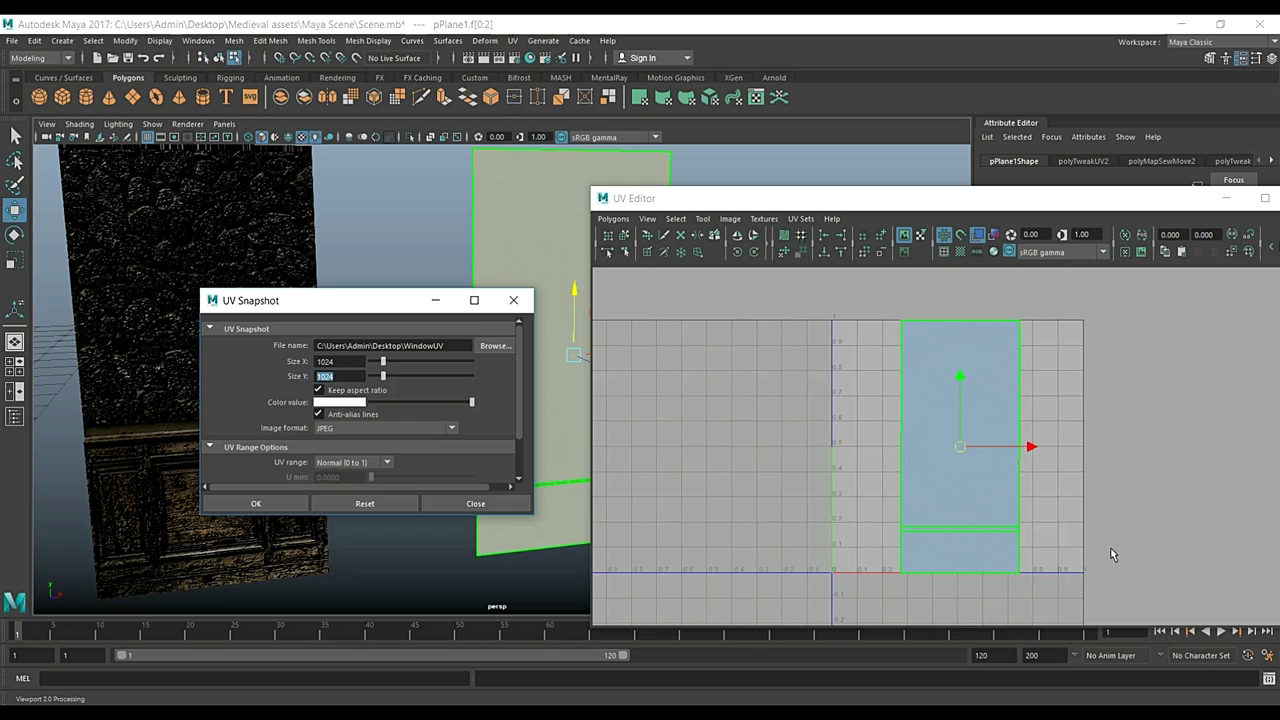
pyautogui.scroll(-2, 460, 414)
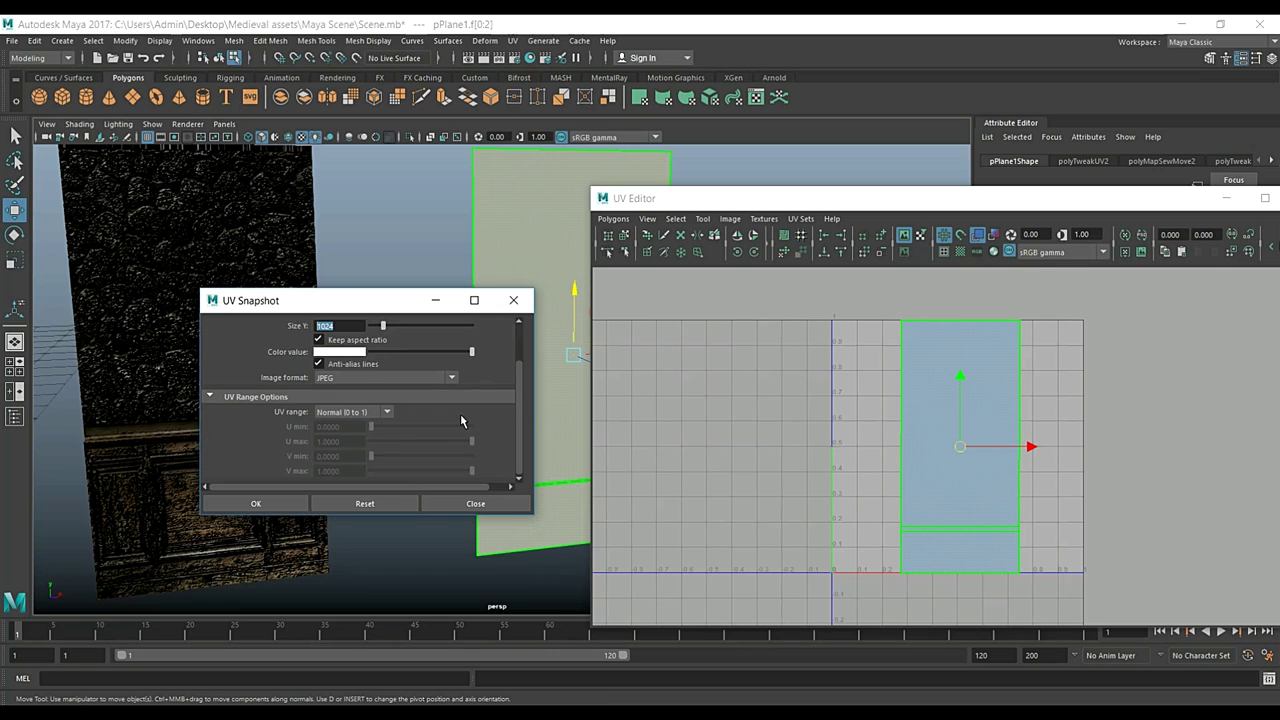
pyautogui.click(257, 505)
pyautogui.click(262, 496)
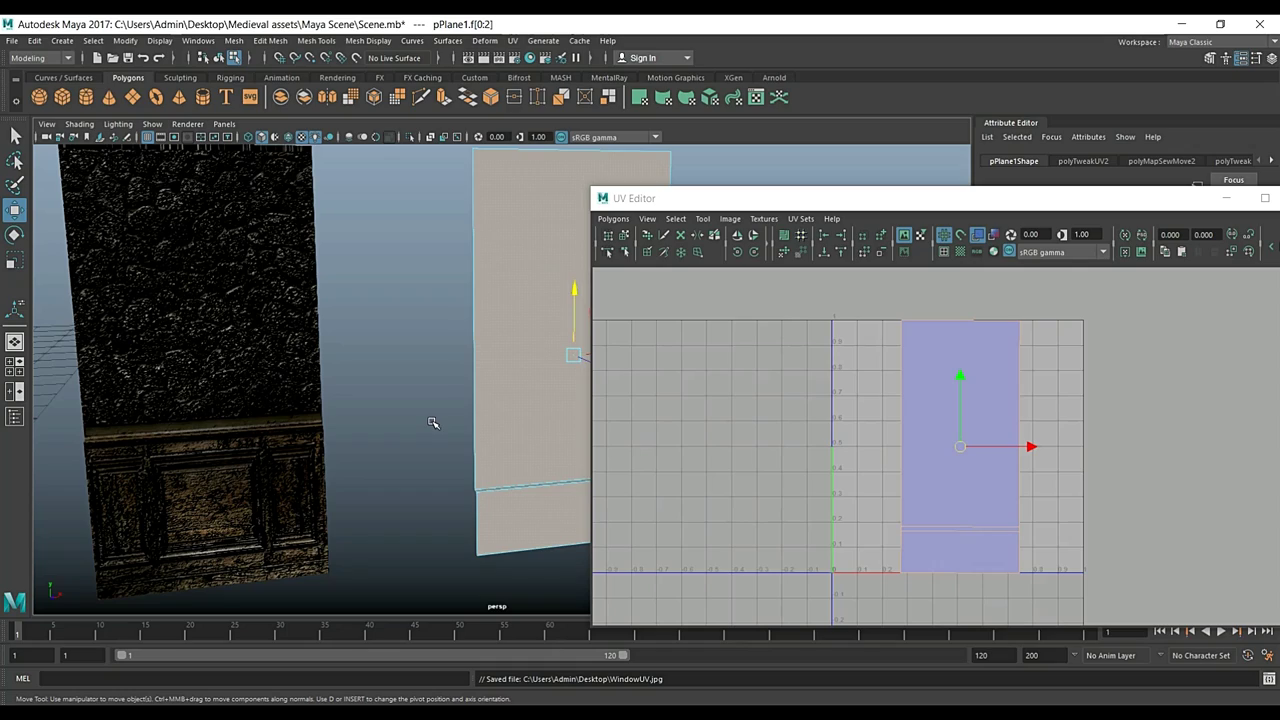
# Step: Switch to Photoshop, invert the colours of WindowUV.jpg, and convert its Background into the regular layer Layer 0
pyautogui.click(534, 515)
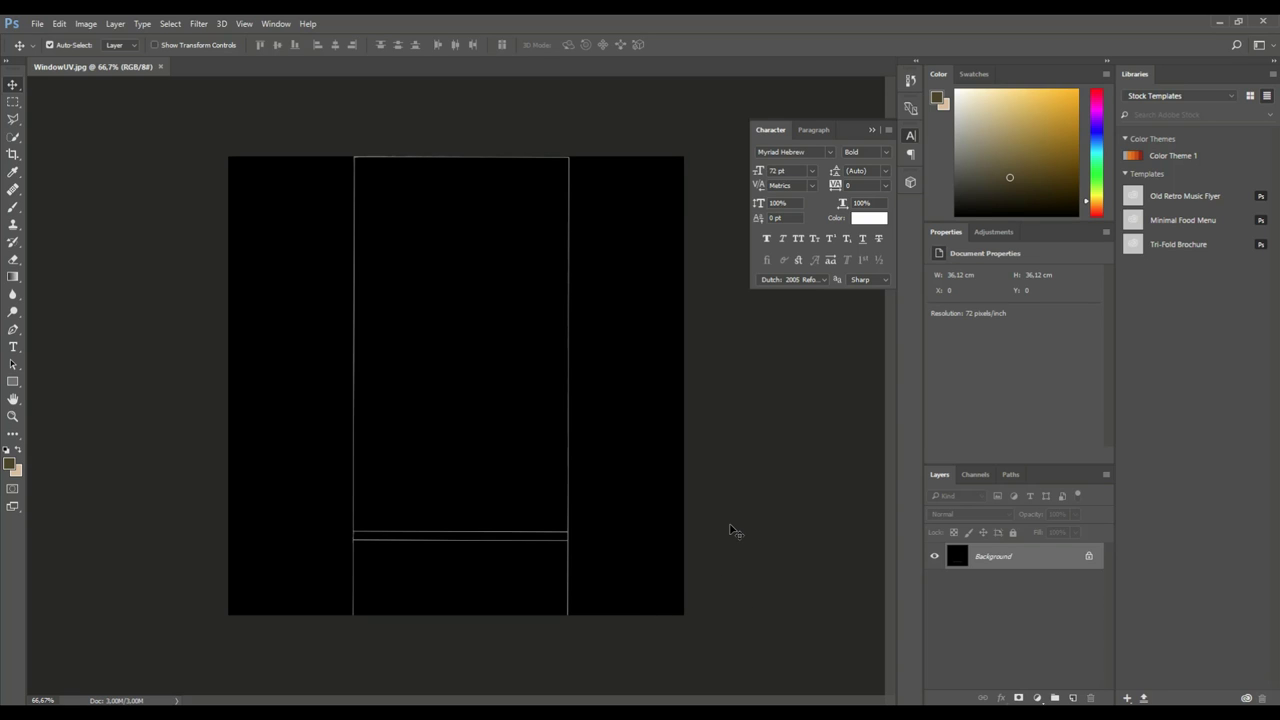
pyautogui.hotkey('ctrl', 'i')
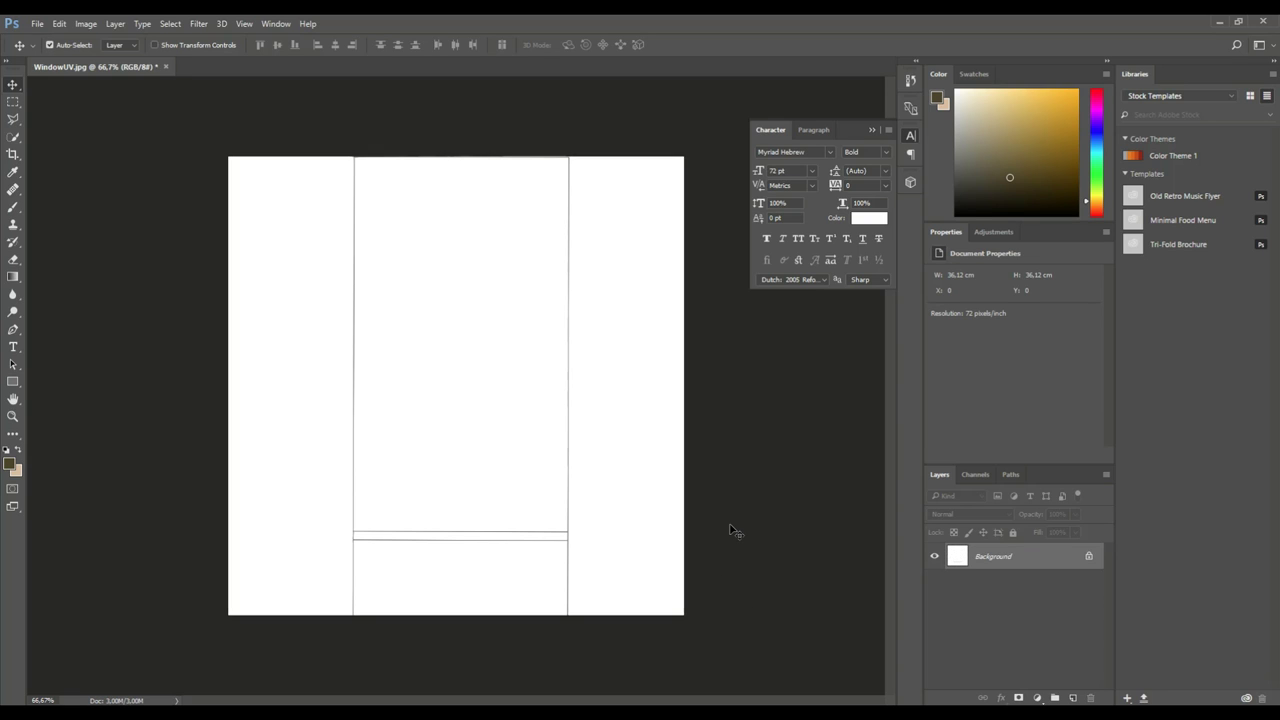
pyautogui.doubleClick(1048, 563)
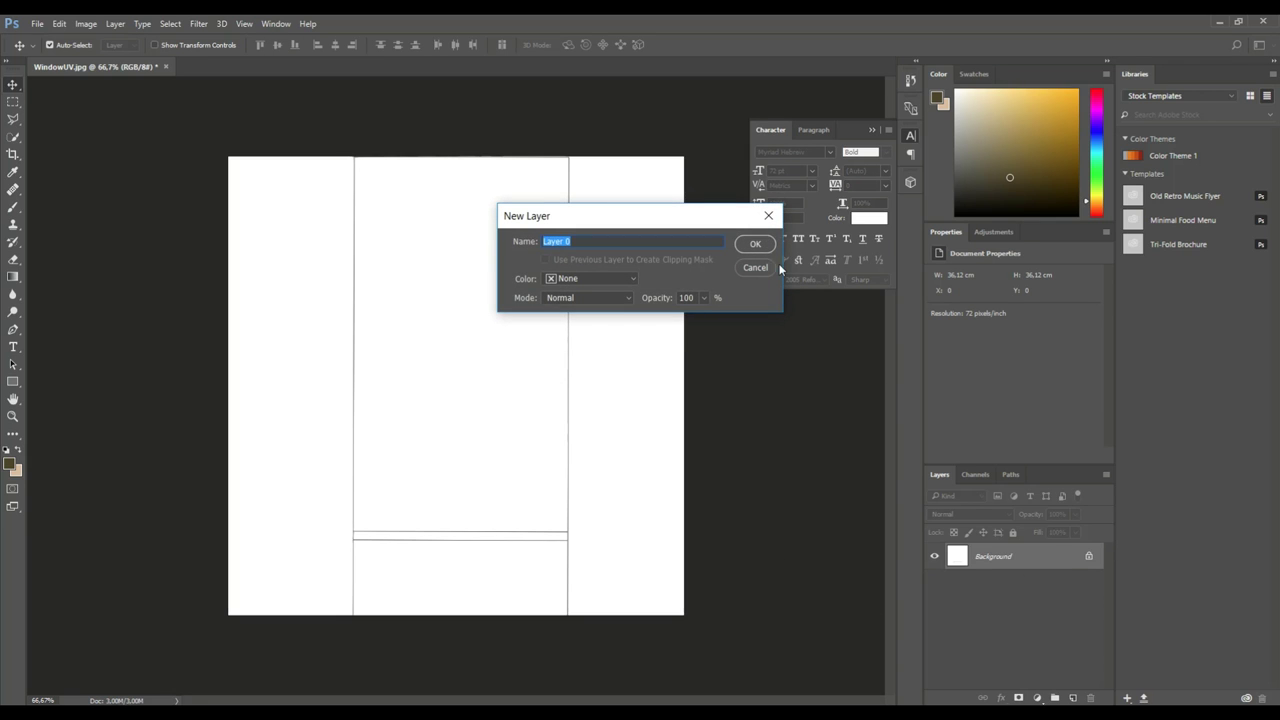
pyautogui.click(755, 243)
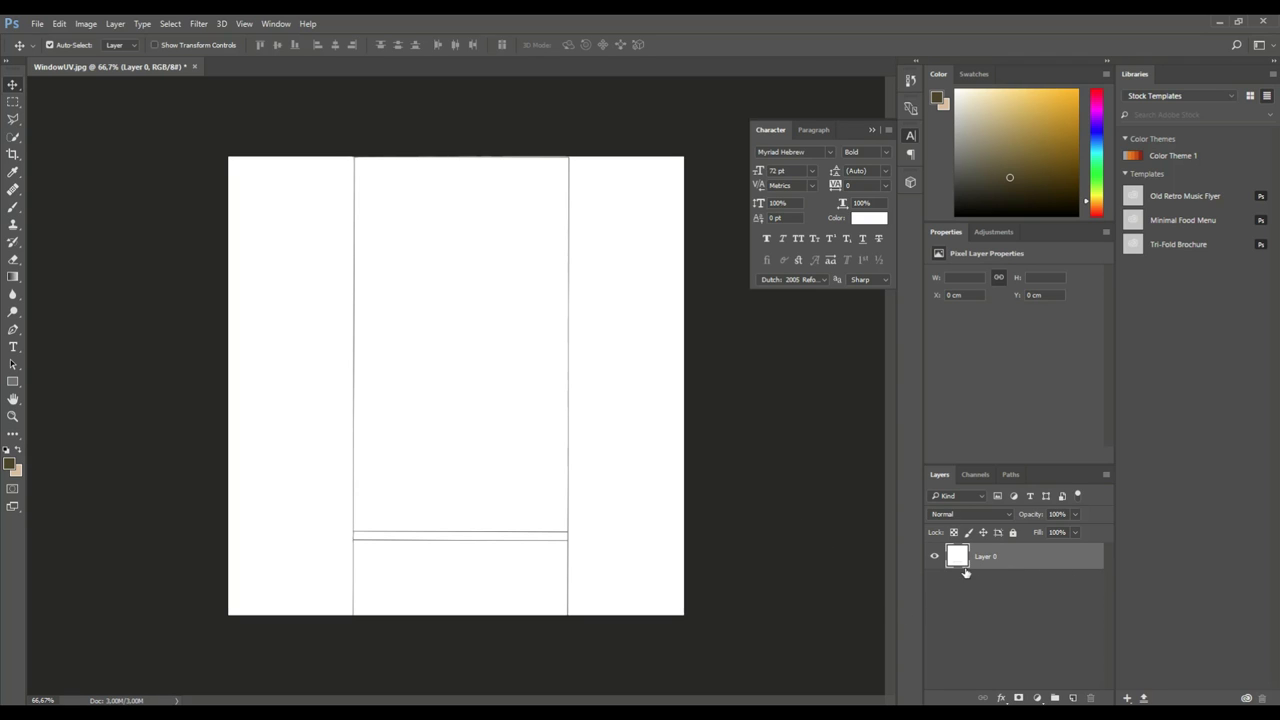
# Step: Place the Stone texture on a new layer, scale it to about 50%, and move it onto the UV layout's bottom section
pyautogui.click(1072, 698)
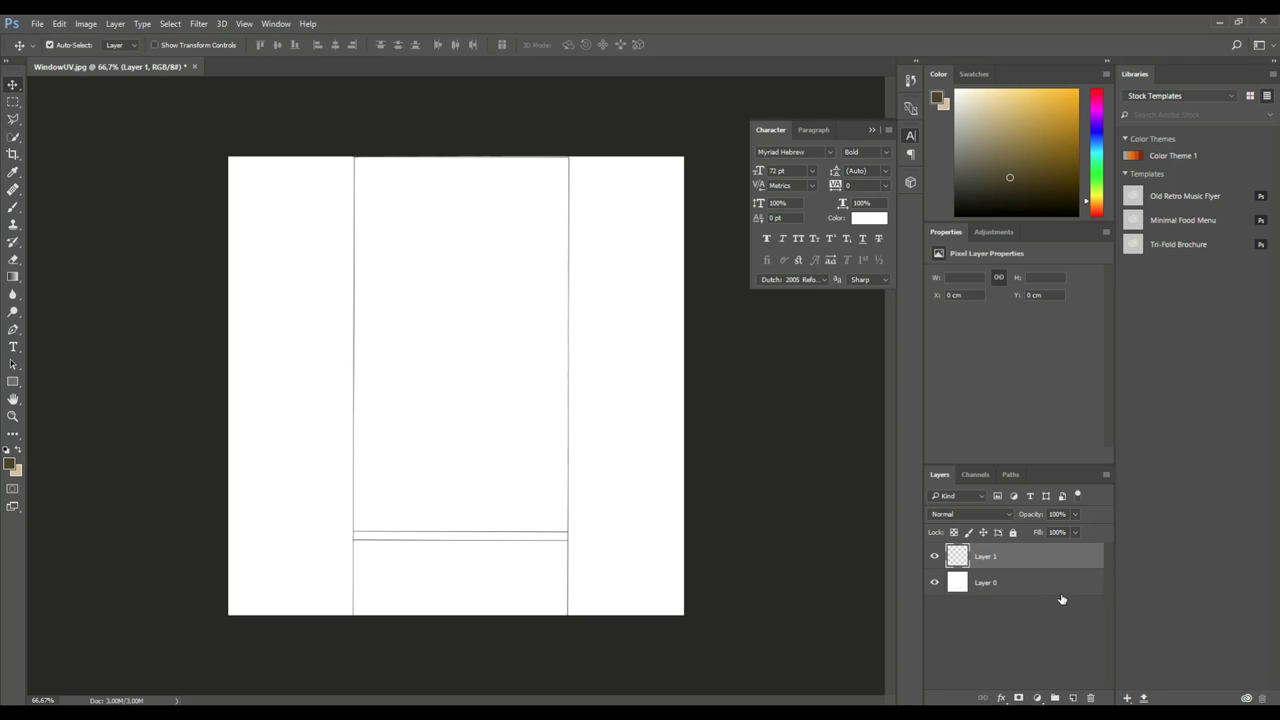
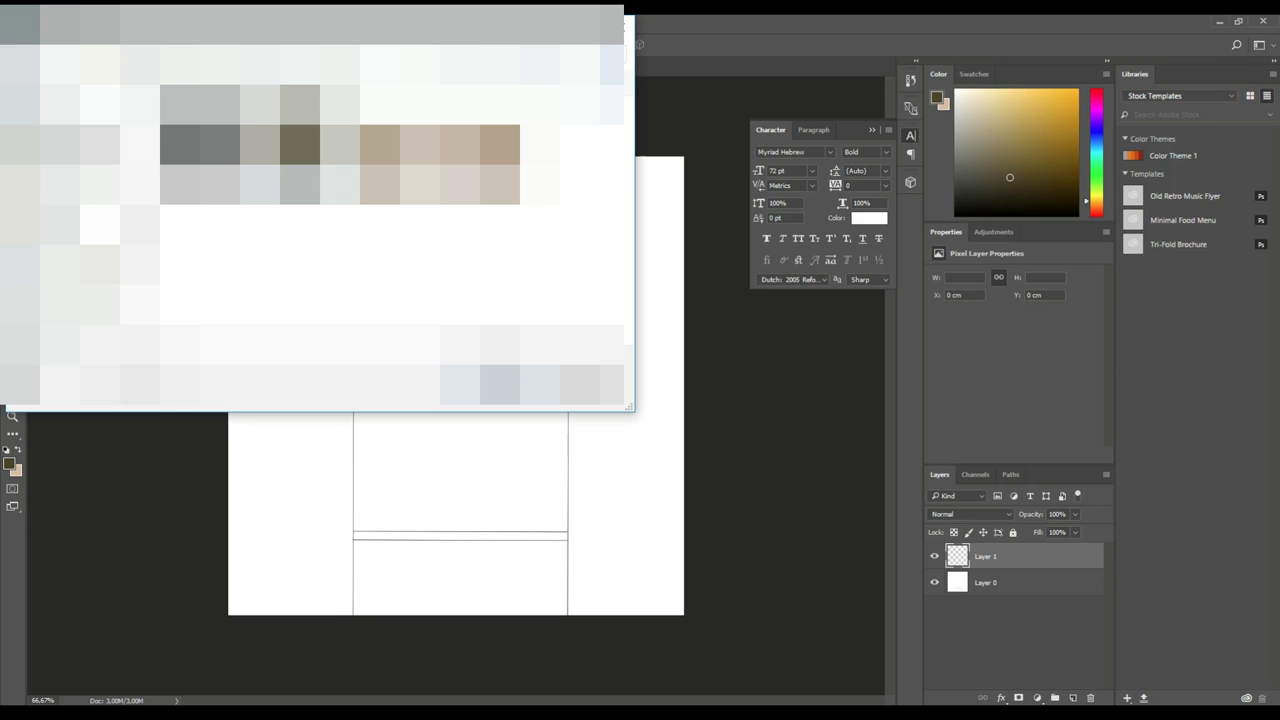
pyautogui.moveTo(469, 412); pyautogui.dragTo(492, 389)
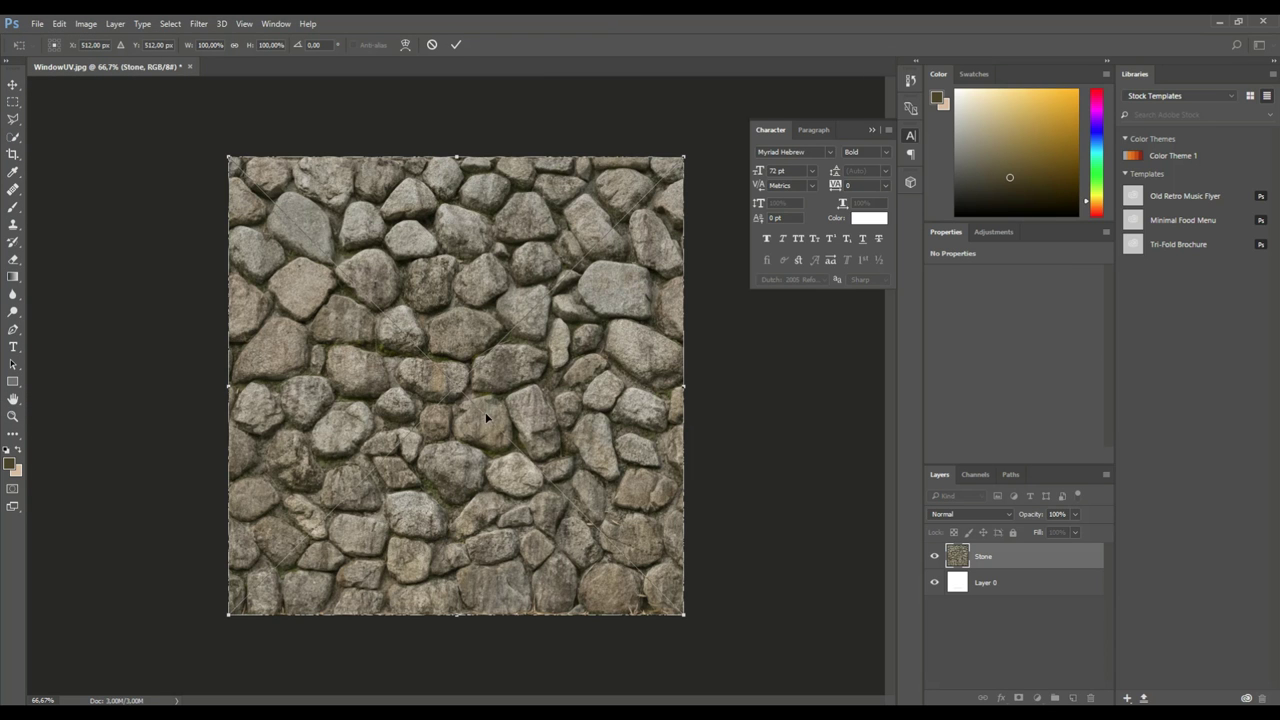
pyautogui.moveTo(338, 233); pyautogui.dragTo(378, 328)
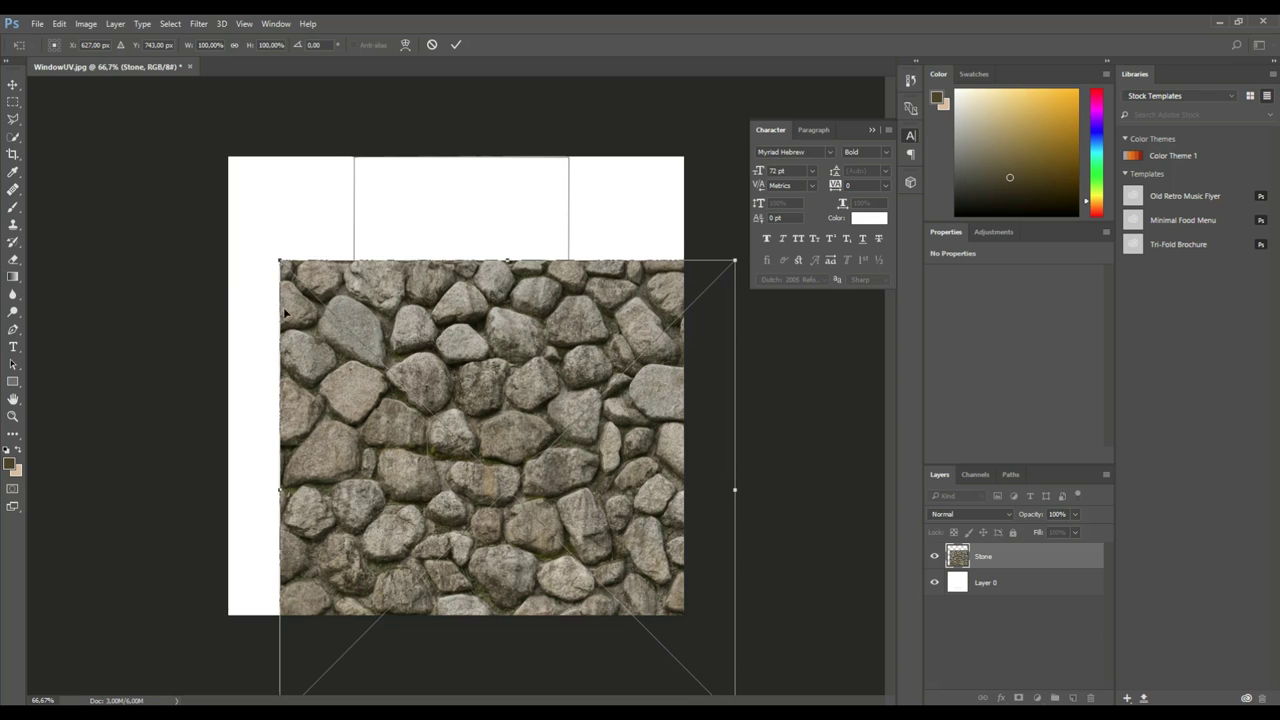
pyautogui.moveTo(281, 257); pyautogui.dragTo(510, 486)
pyautogui.moveTo(600, 525); pyautogui.dragTo(447, 575)
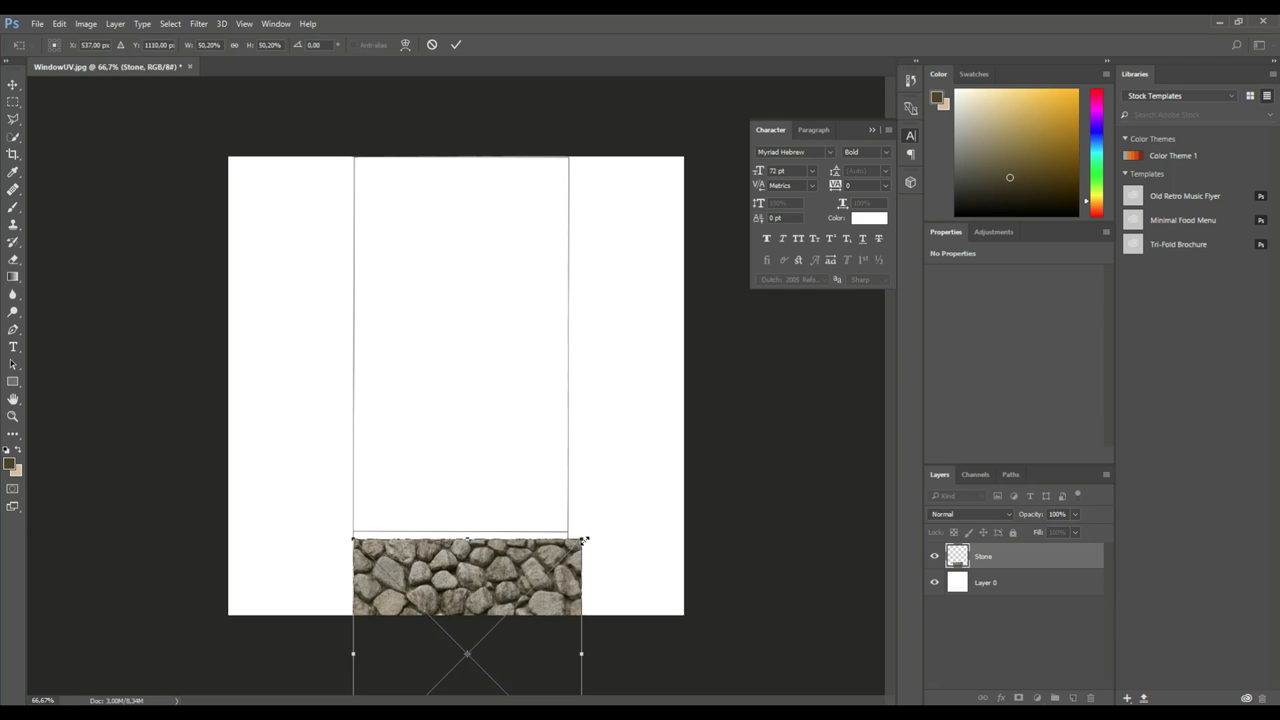
# Step: Fit the Stone texture to the bottom UV section by scaling it to about 46.8% width and 47.2% height
pyautogui.moveTo(585, 538); pyautogui.dragTo(569, 548)
pyautogui.moveTo(505, 578); pyautogui.dragTo(507, 568)
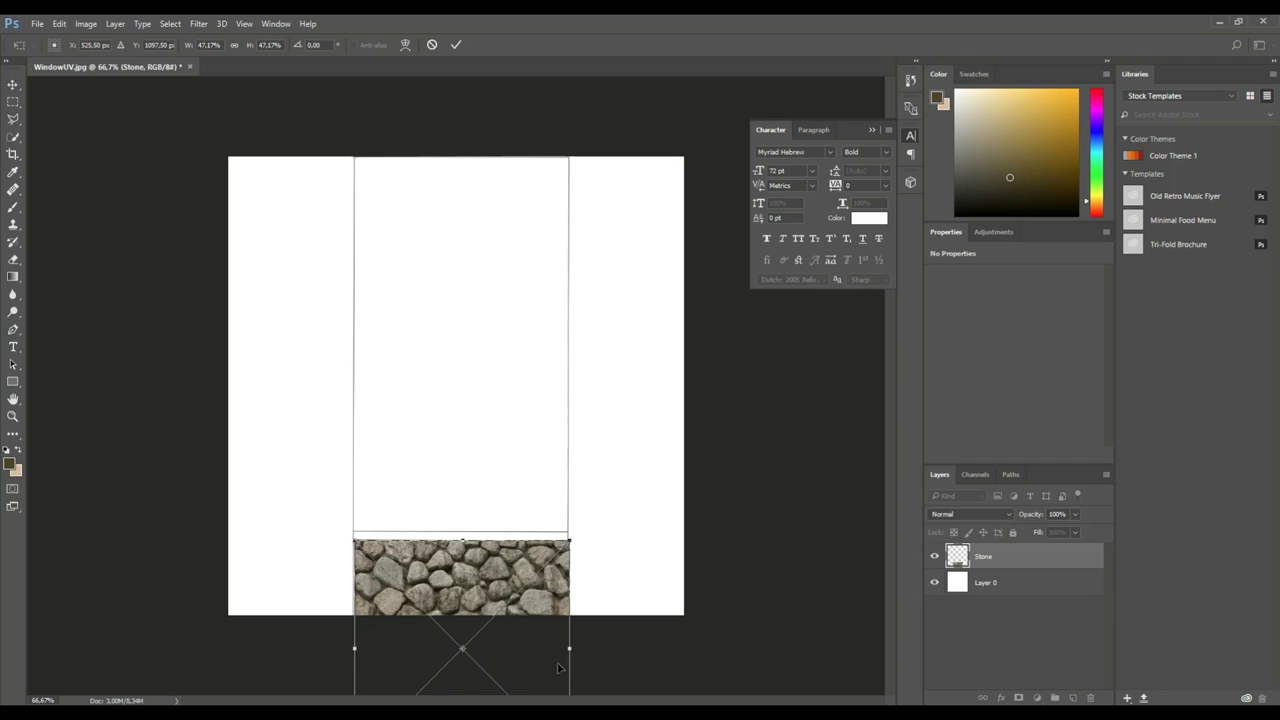
pyautogui.moveTo(566, 648); pyautogui.dragTo(566, 650)
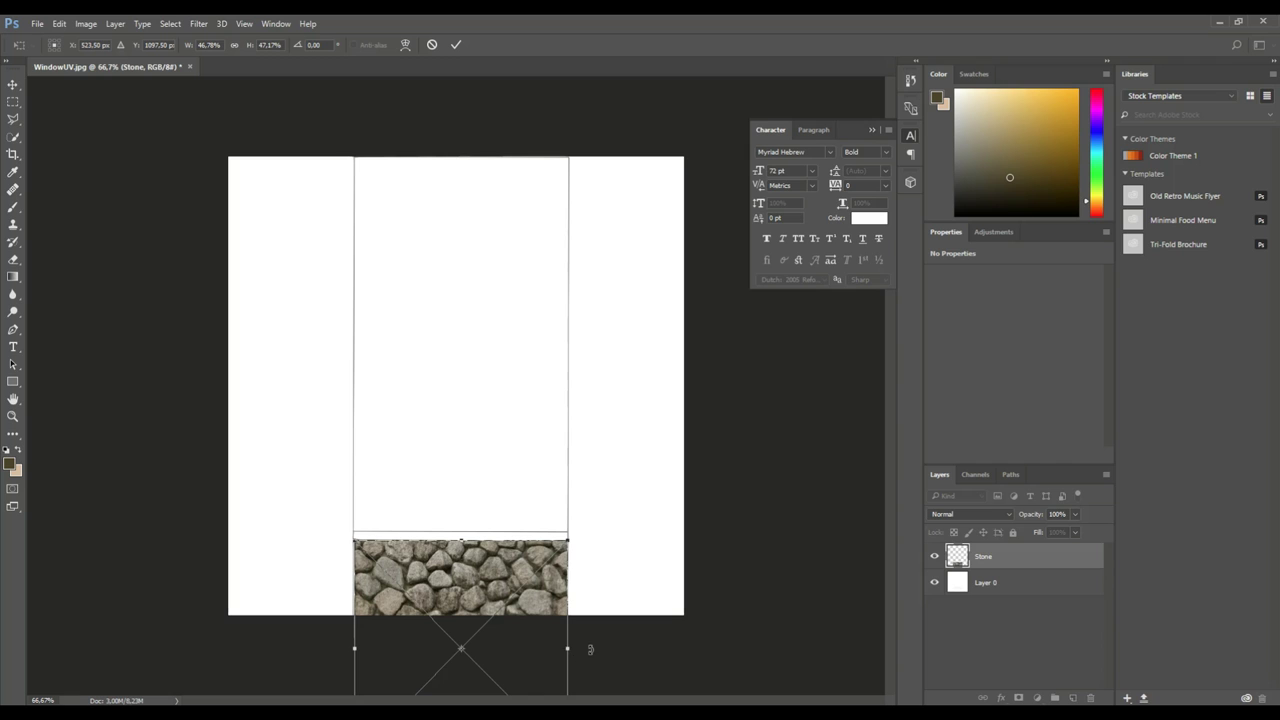
pyautogui.press('Return')
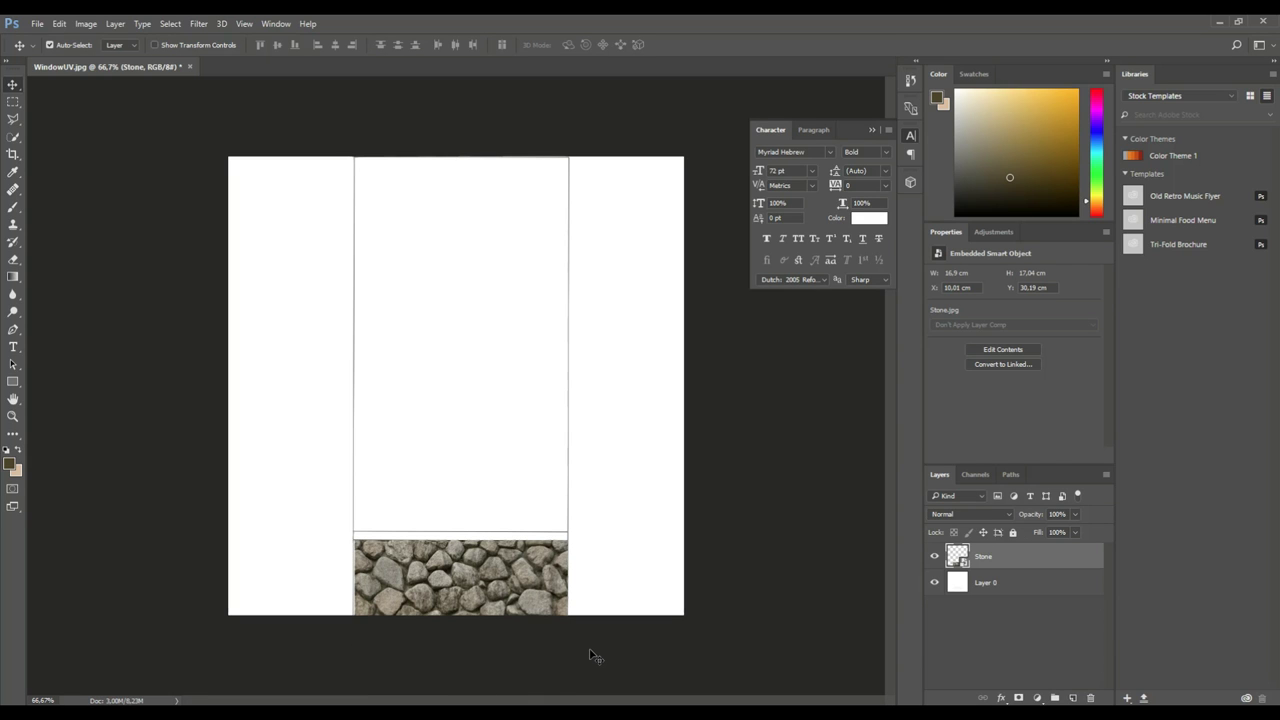
# Step: Stretch the Stone layer's left side out to the UV outline, making the layer about 17 cm wide
pyautogui.hotkey('ctrl', '+')
pyautogui.hotkey('ctrl', '+')
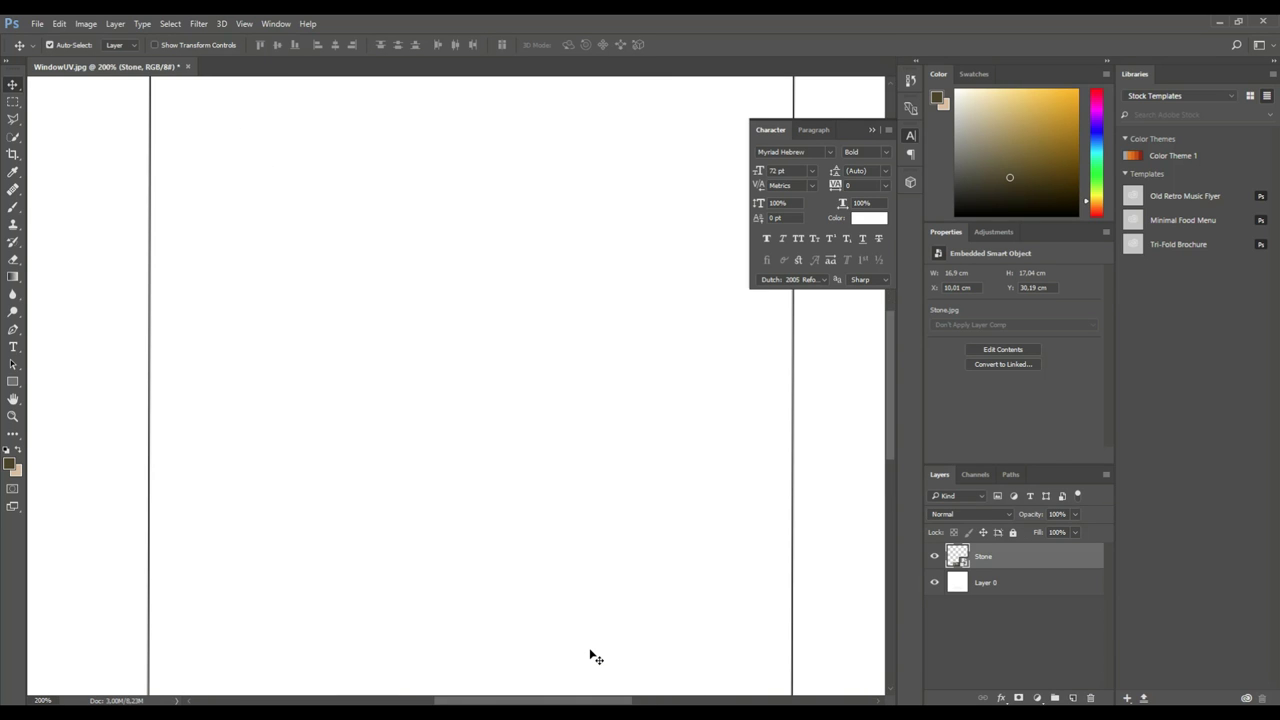
pyautogui.scroll(-5, 394, 471)
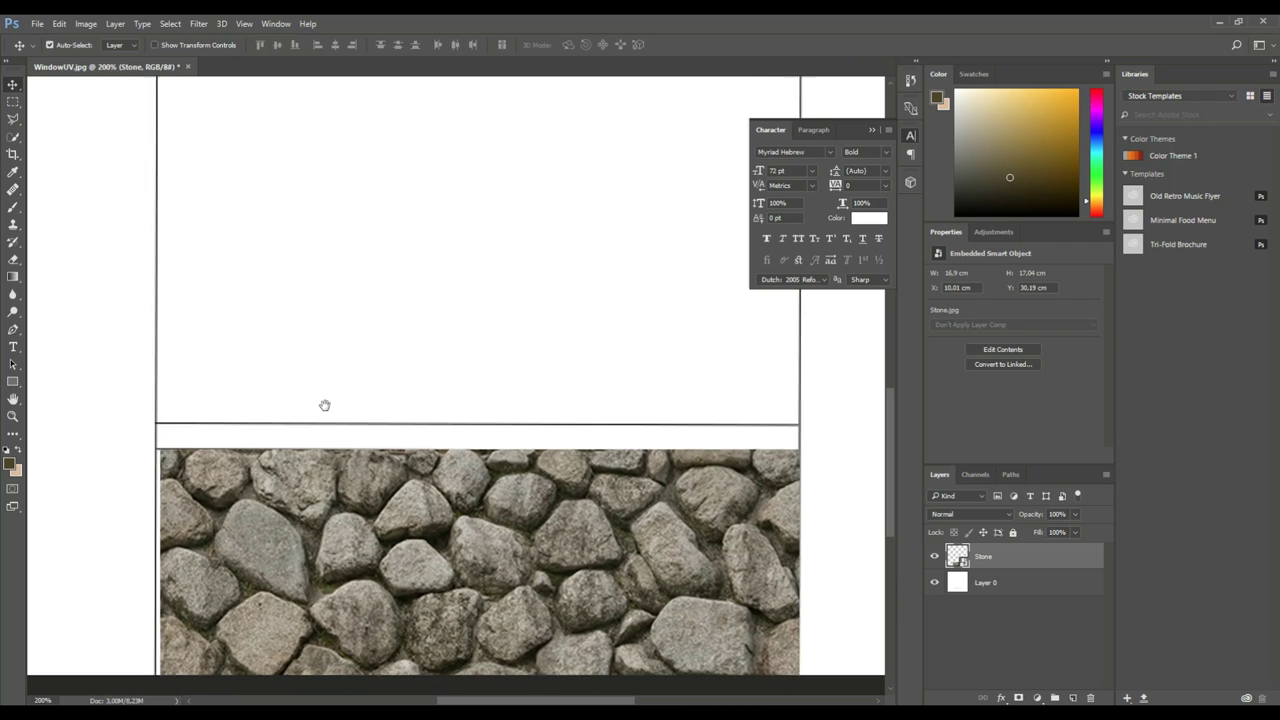
pyautogui.scroll(1, 320, 360)
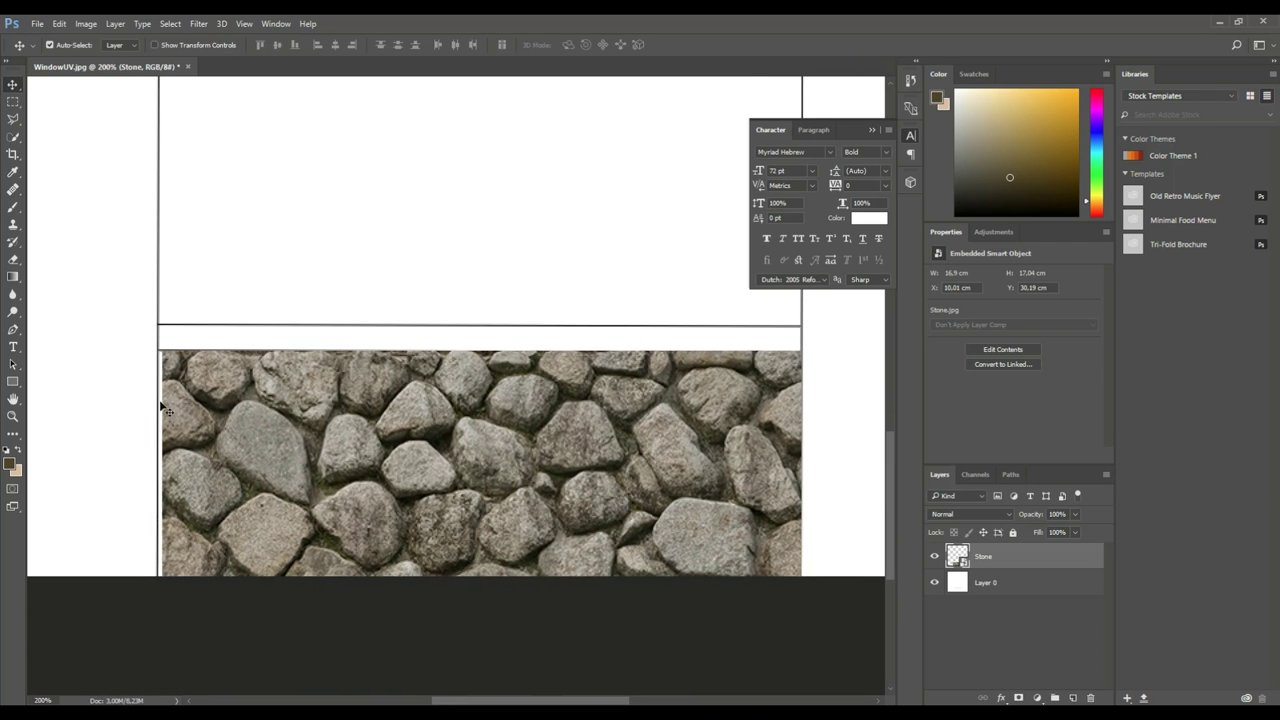
pyautogui.hotkey('ctrl', 't')
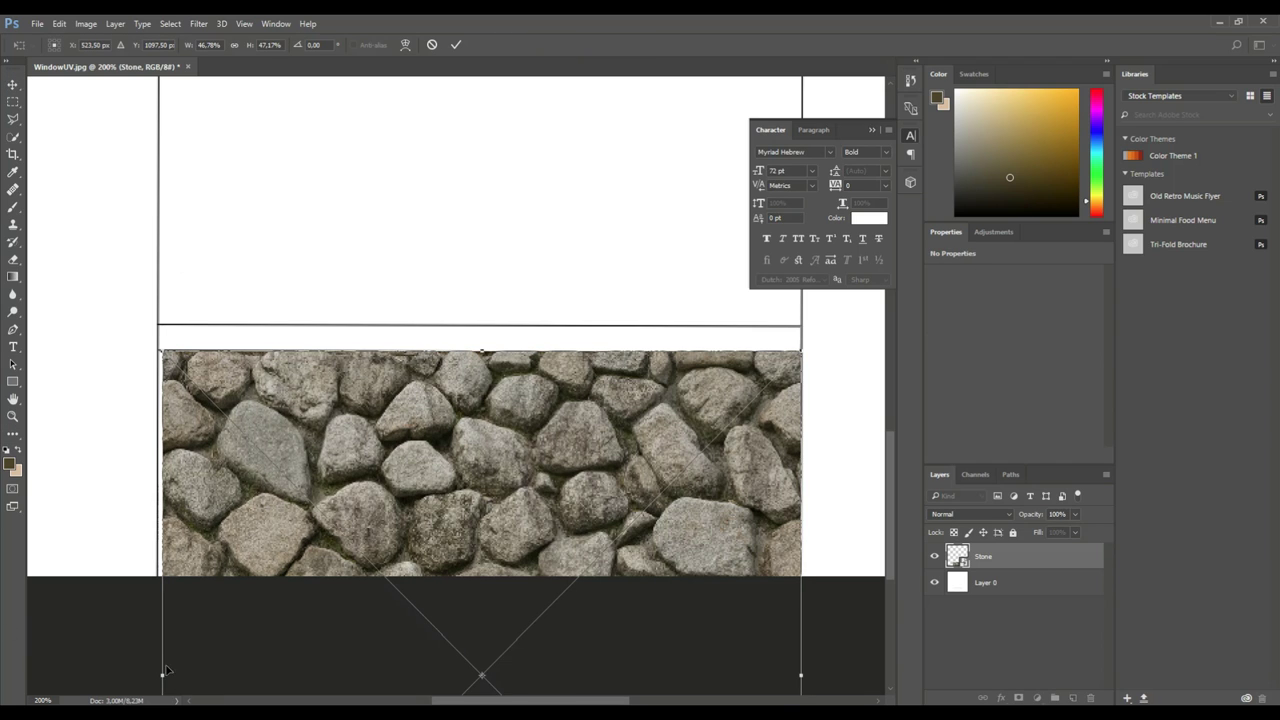
pyautogui.moveTo(163, 675); pyautogui.dragTo(159, 678)
pyautogui.press('Return')
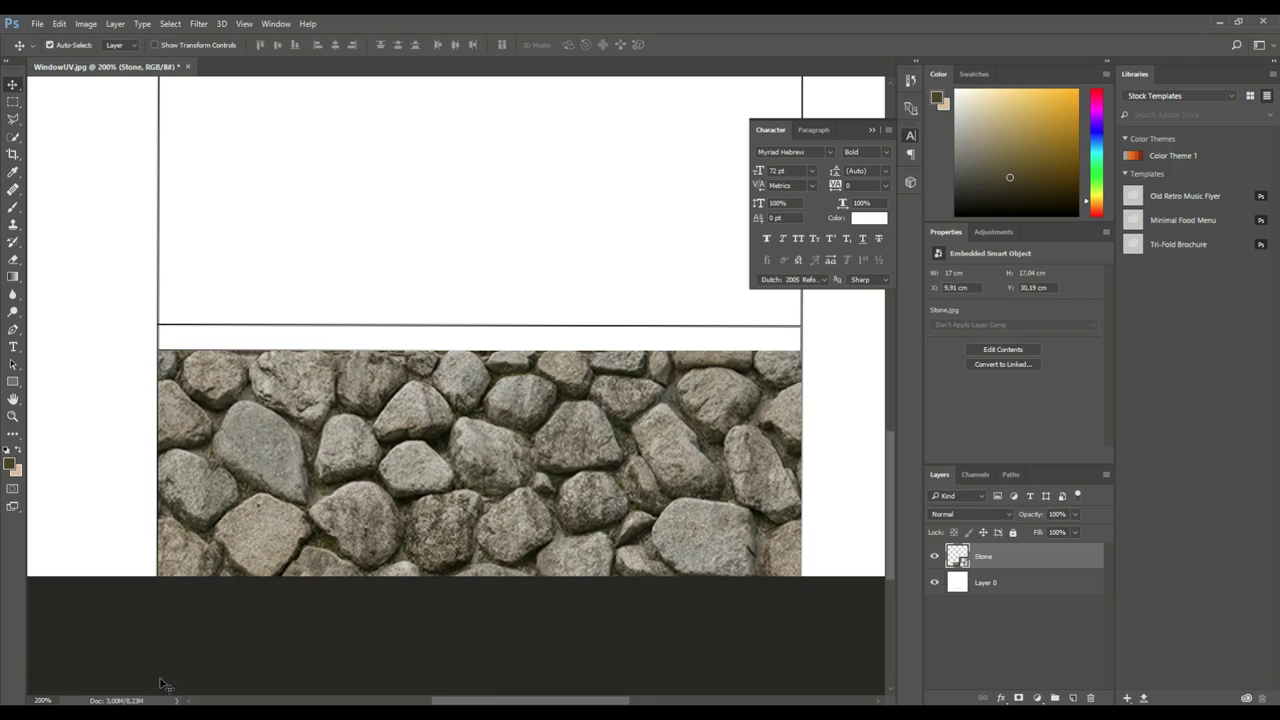
# Step: Move the Stone layer straight up to cover the narrow UV strip, at a Y position of about 29.49 cm
pyautogui.scroll(-1, 199, 504)
pyautogui.scroll(2, 185, 515)
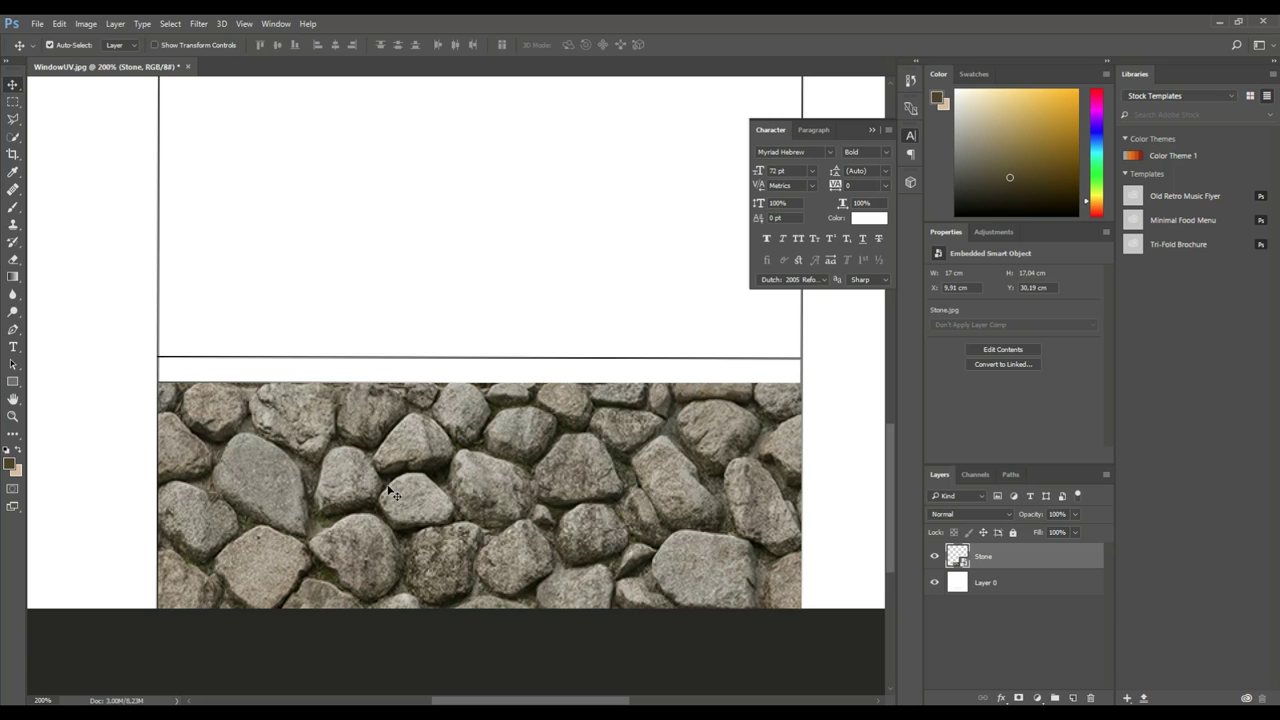
pyautogui.moveTo(462, 490); pyautogui.dragTo(461, 457)
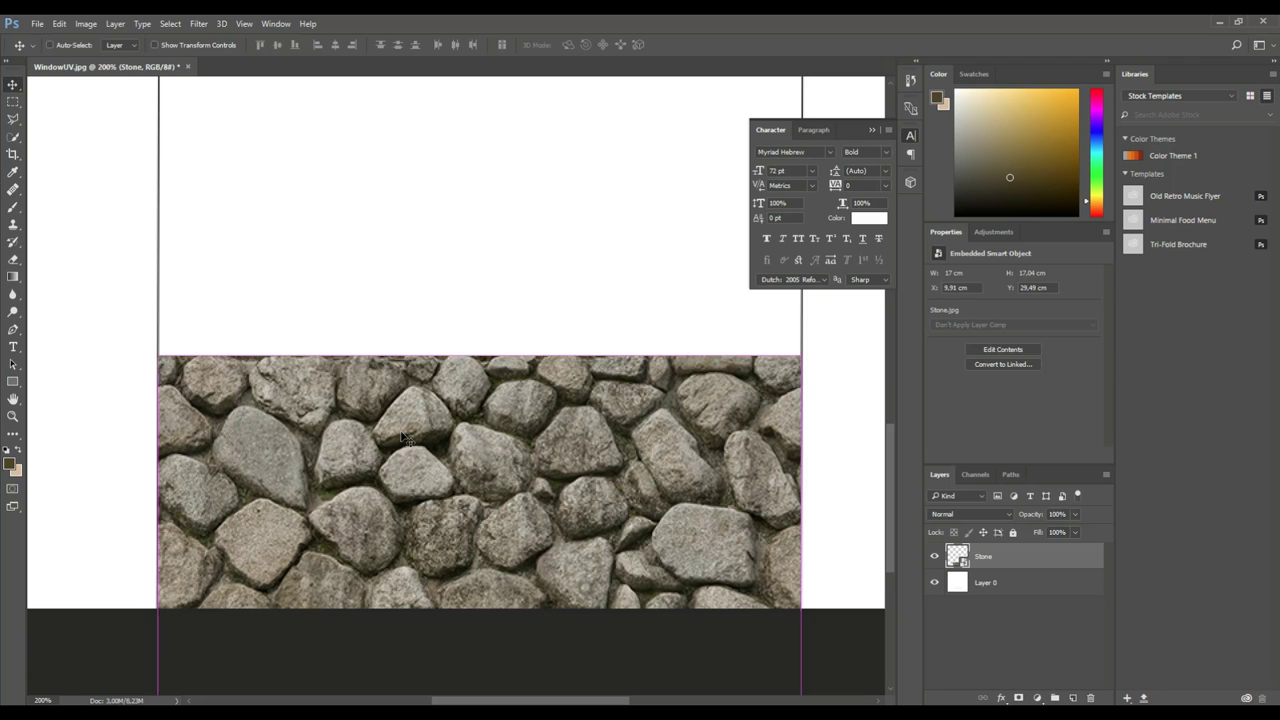
pyautogui.hotkey('ctrl', '-')
pyautogui.hotkey('ctrl', '-')
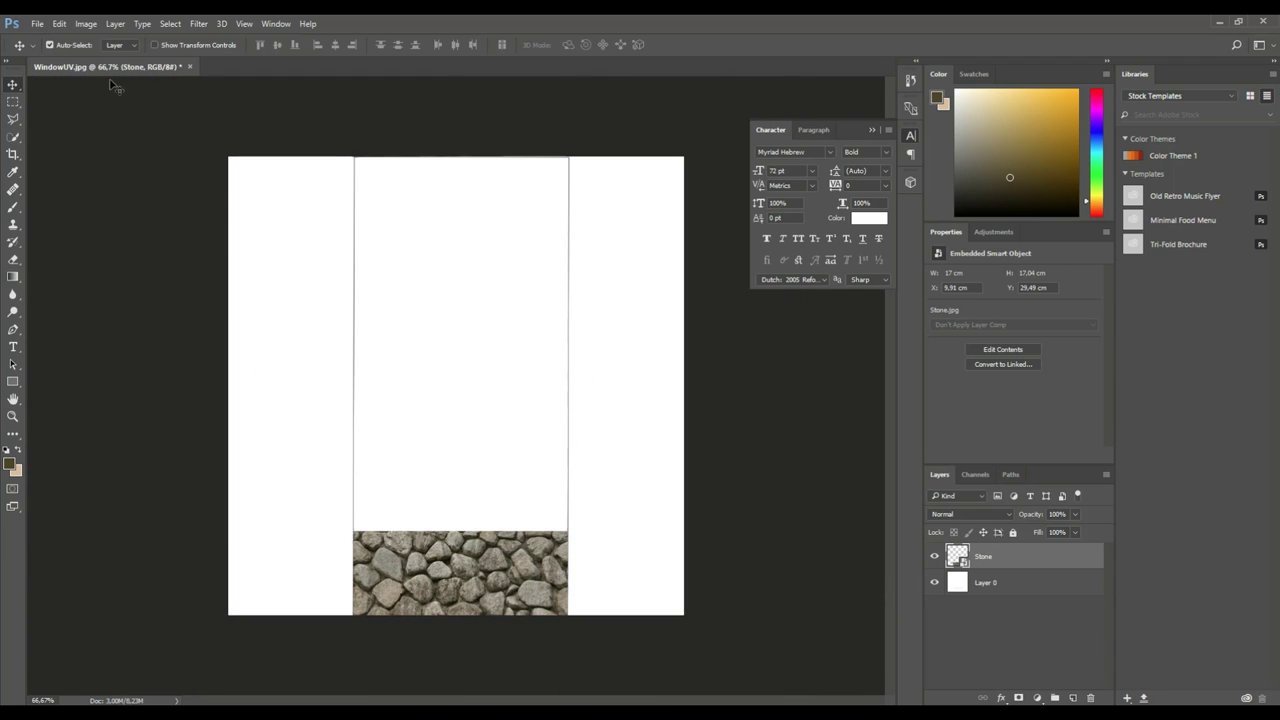
# Step: Create a new layer and place the Wood texture from the Textures folder on it as an embedded image
pyautogui.click(36, 23)
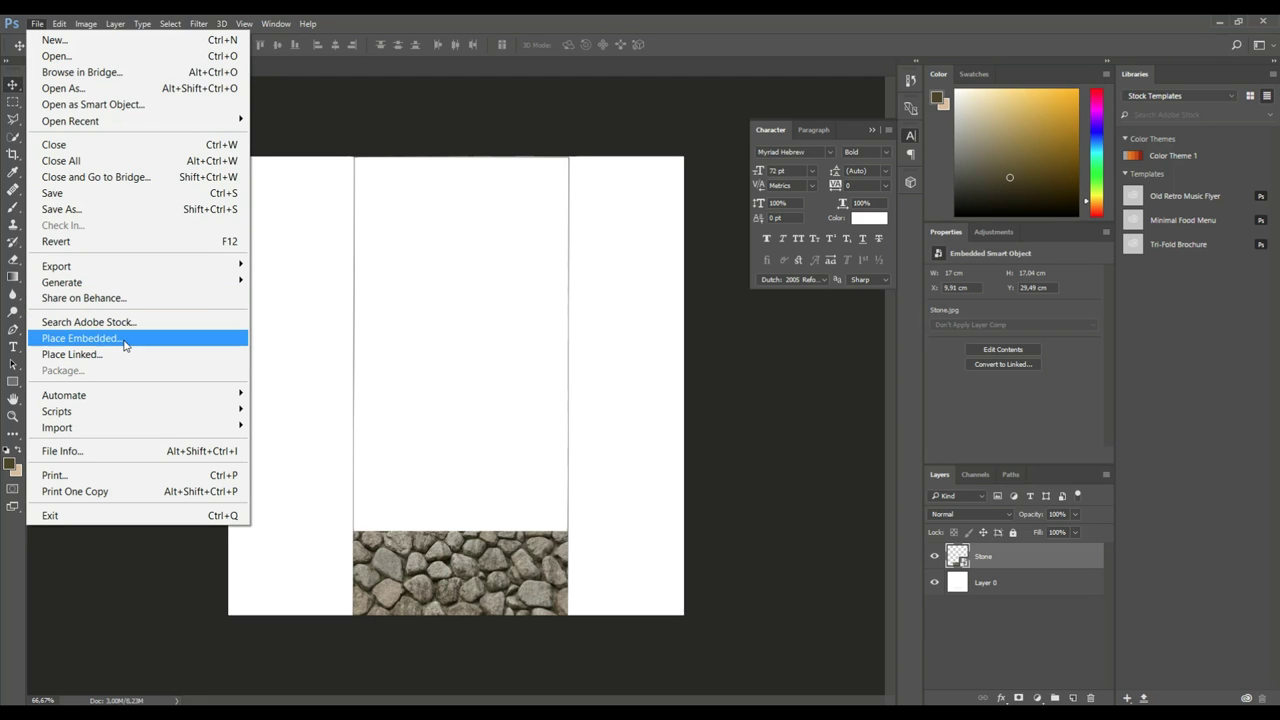
pyautogui.click(1073, 698)
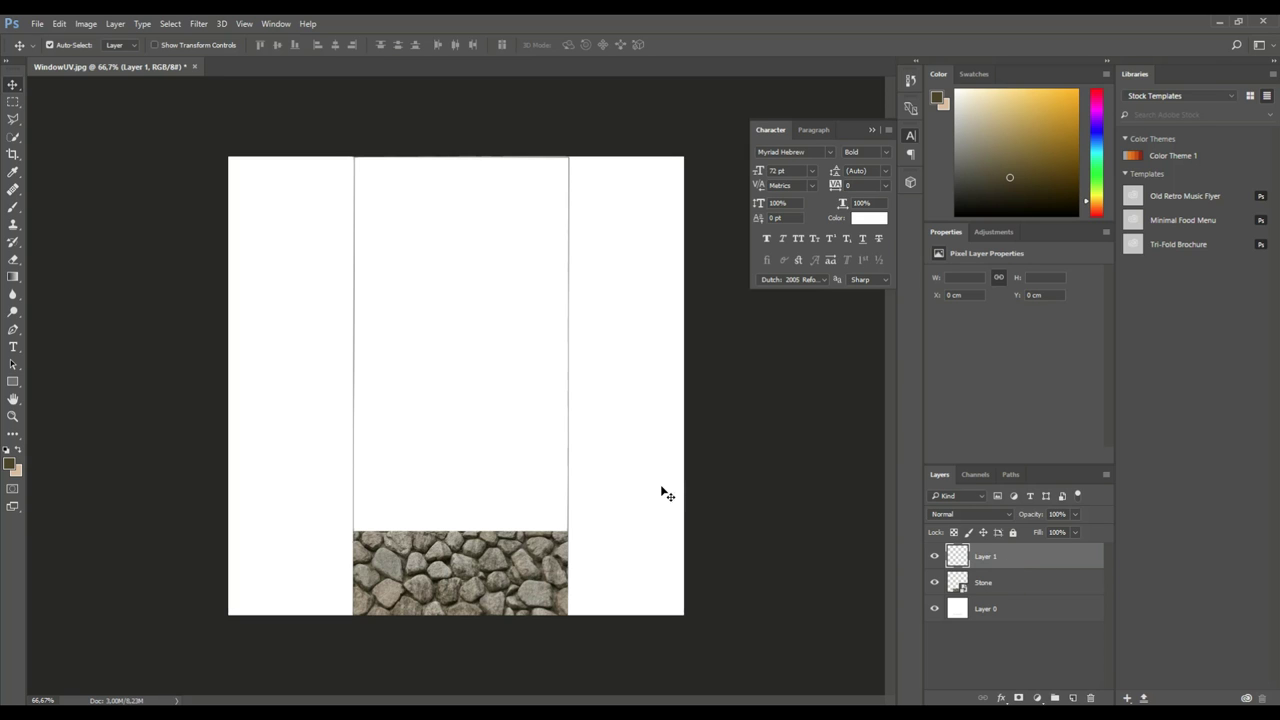
pyautogui.click(37, 24)
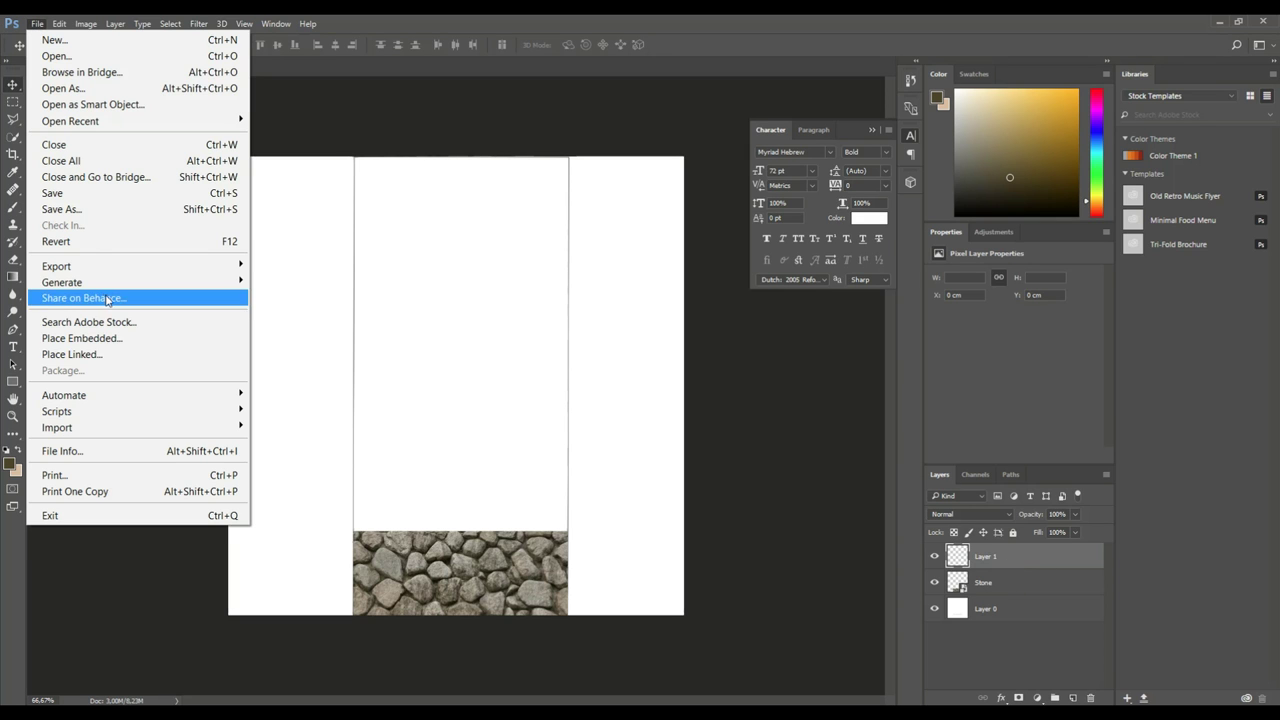
pyautogui.click(132, 340)
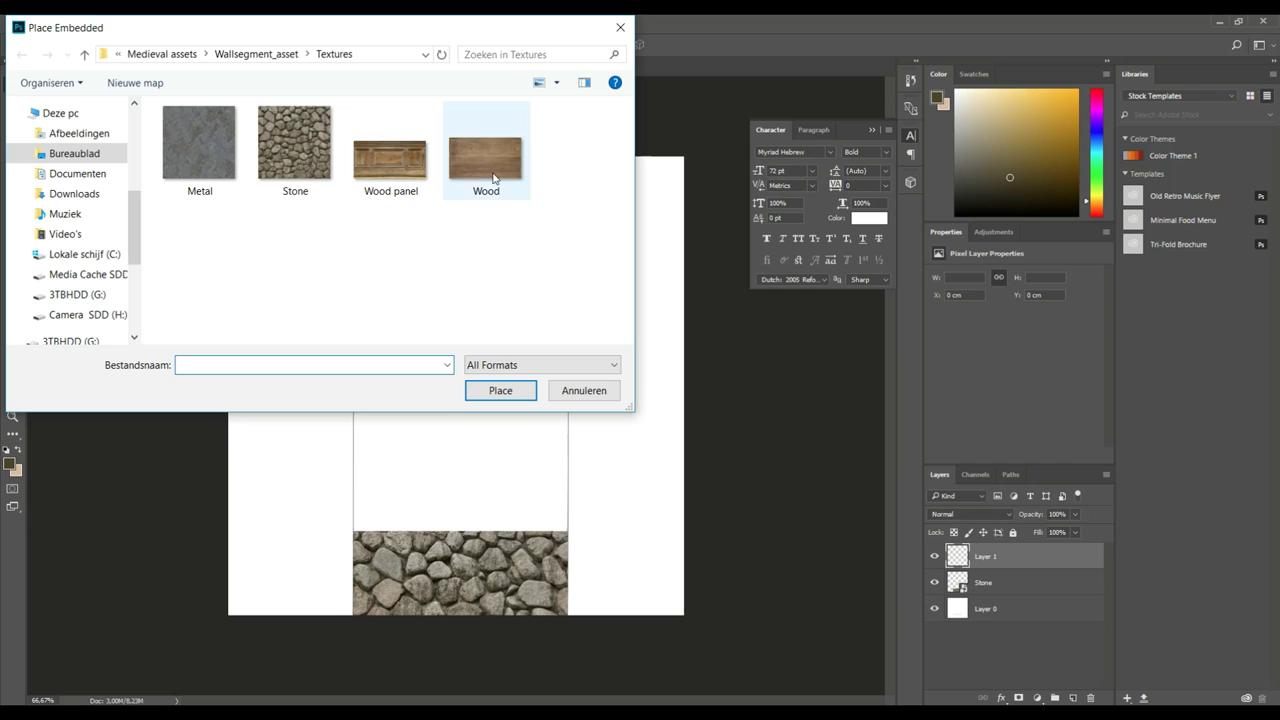
pyautogui.click(491, 182)
pyautogui.click(503, 392)
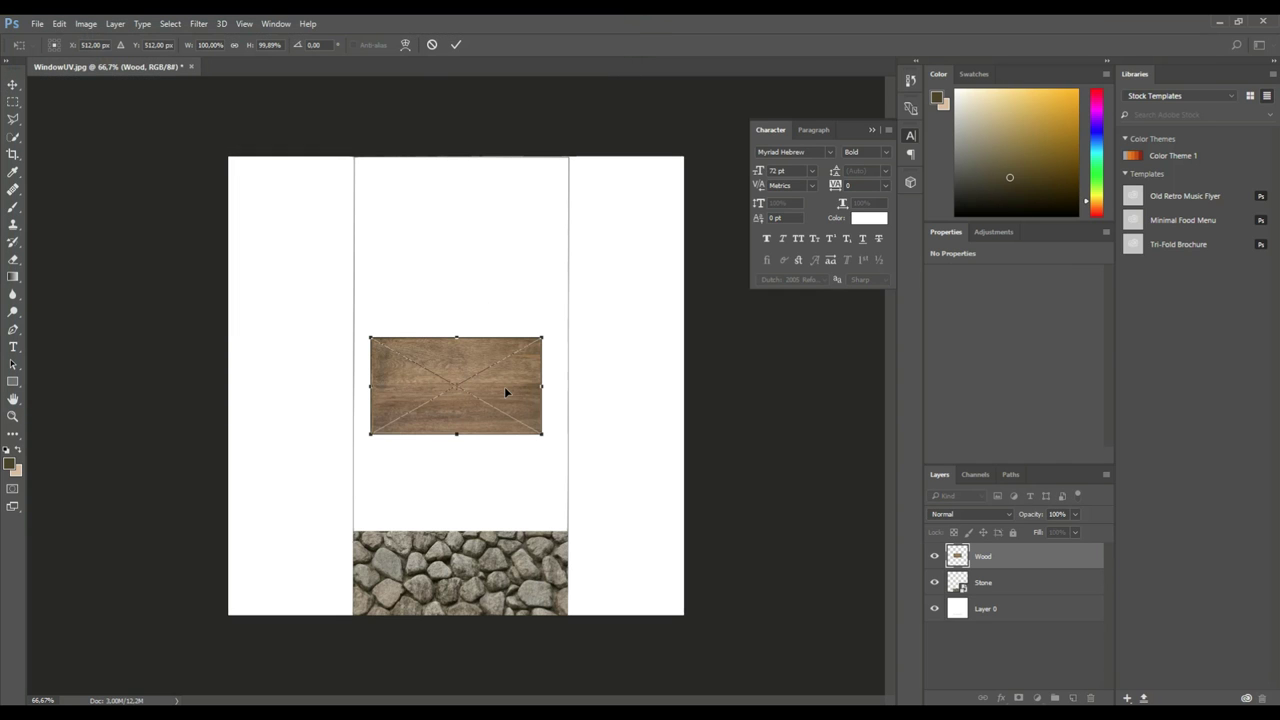
# Step: Fit the Wood texture along the UV panel's top edge as a thin beam, at 127.60% width and 19.42% height
pyautogui.moveTo(464, 371); pyautogui.dragTo(445, 177)
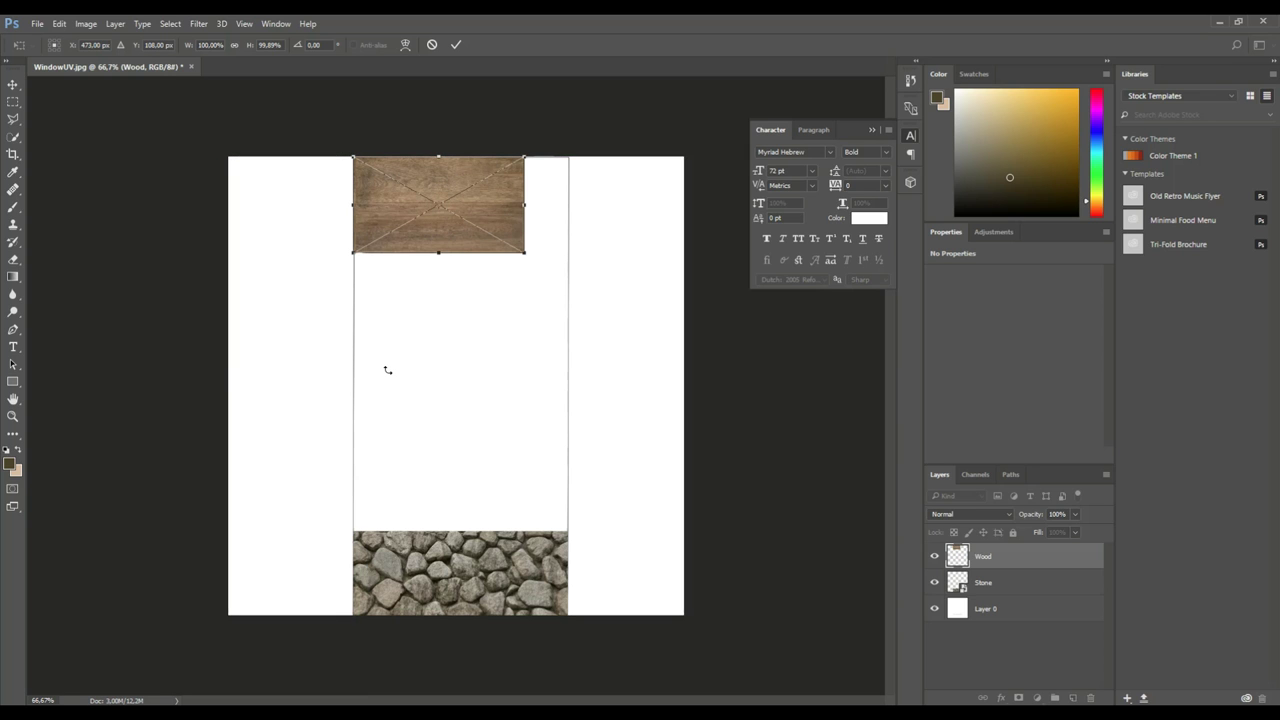
pyautogui.hotkey('ctrl', '+')
pyautogui.hotkey('ctrl', '+')
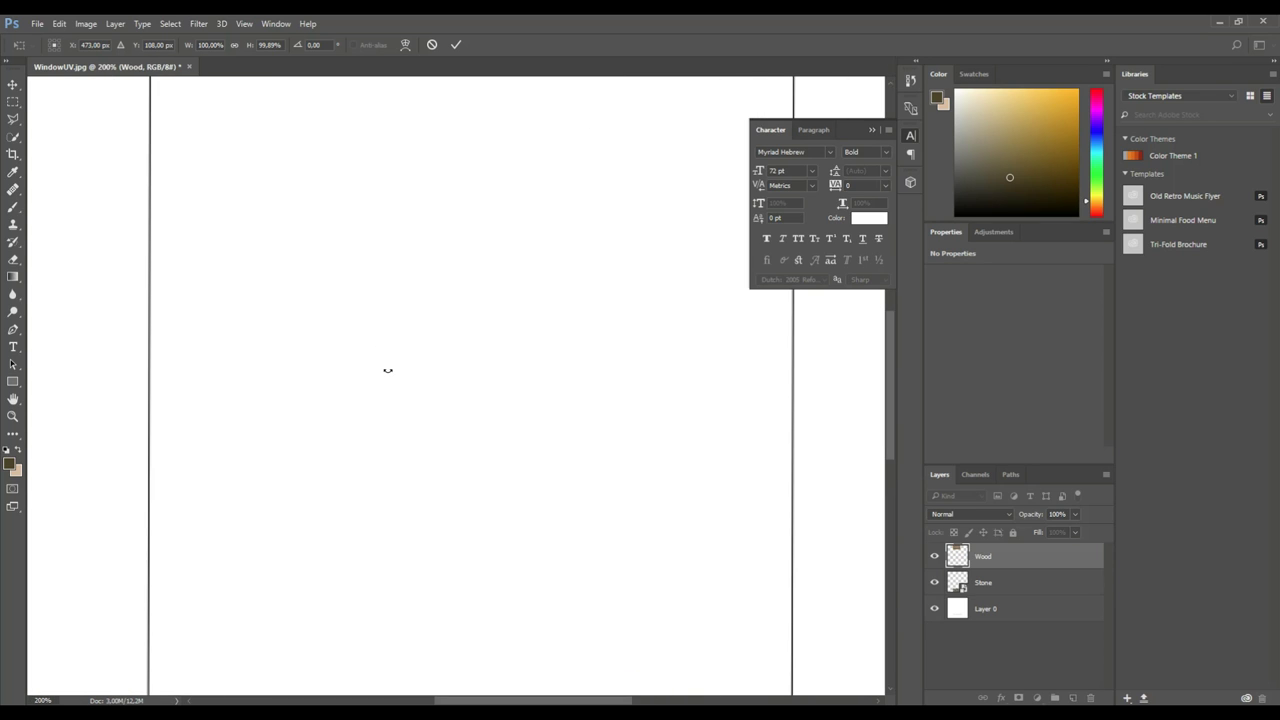
pyautogui.moveTo(320, 286); pyautogui.dragTo(294, 700)
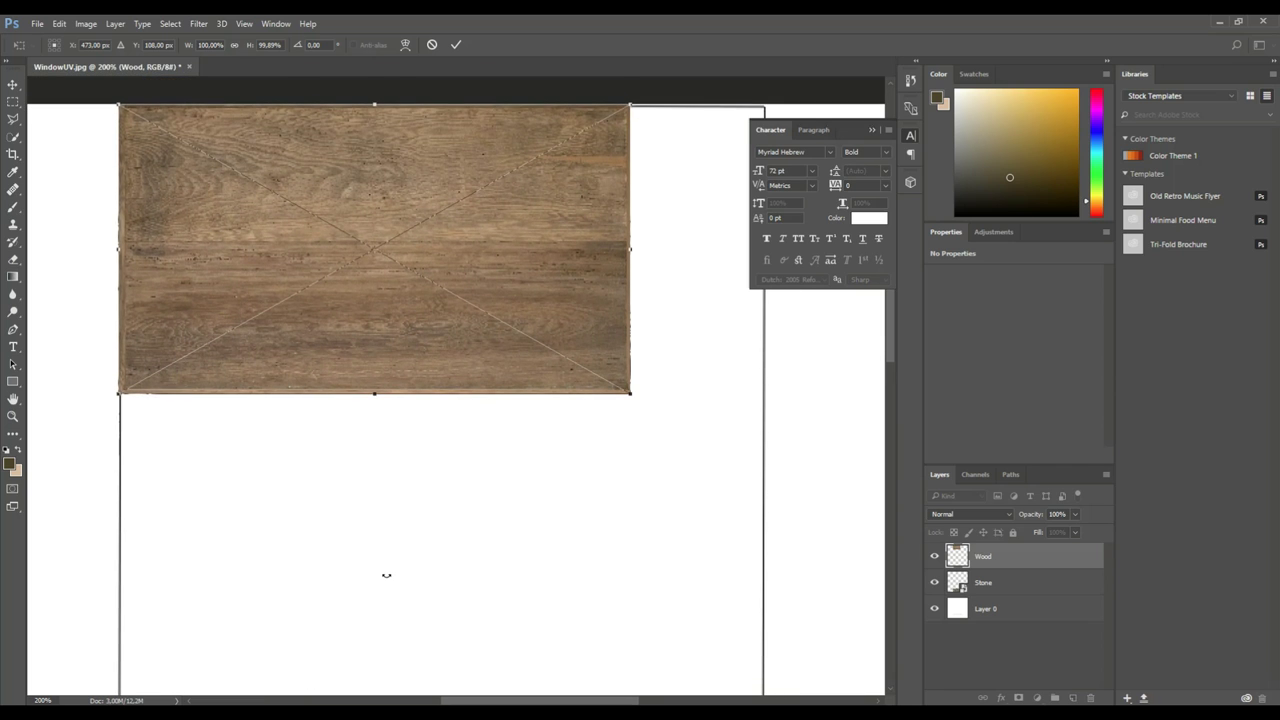
pyautogui.hotkey('ctrl', '-')
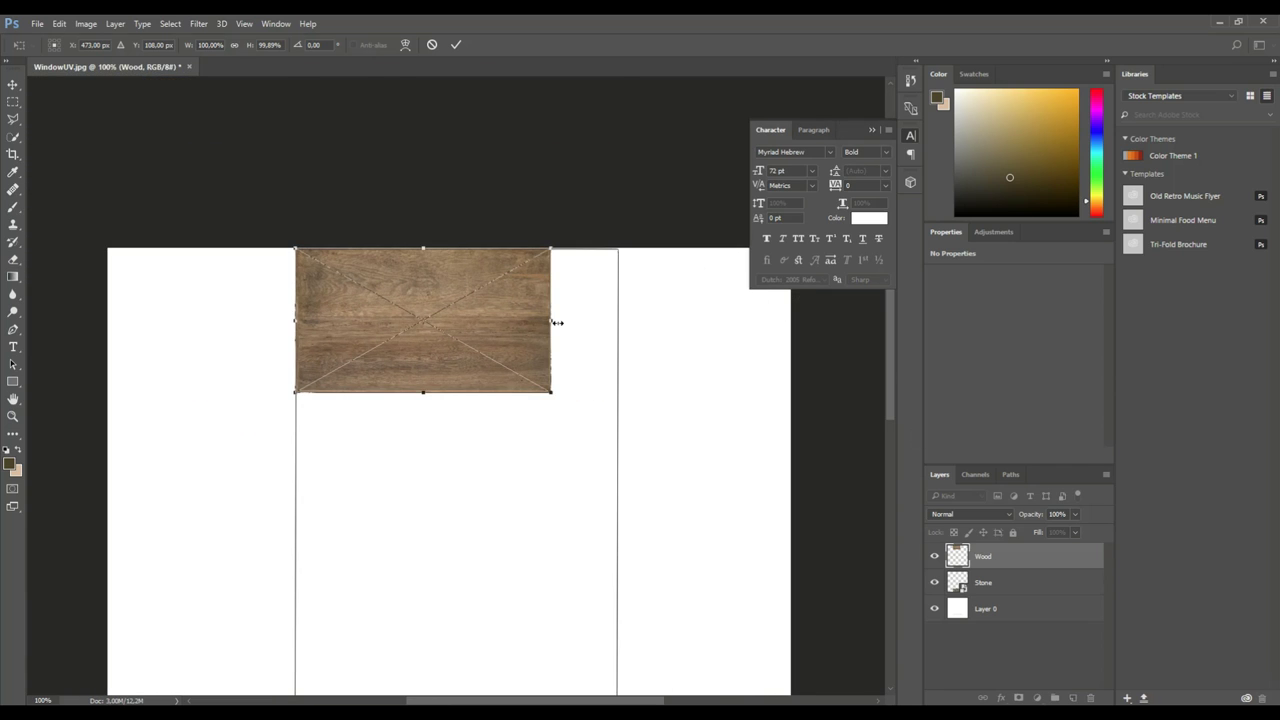
pyautogui.moveTo(555, 321); pyautogui.dragTo(626, 328)
pyautogui.moveTo(460, 393); pyautogui.dragTo(473, 278)
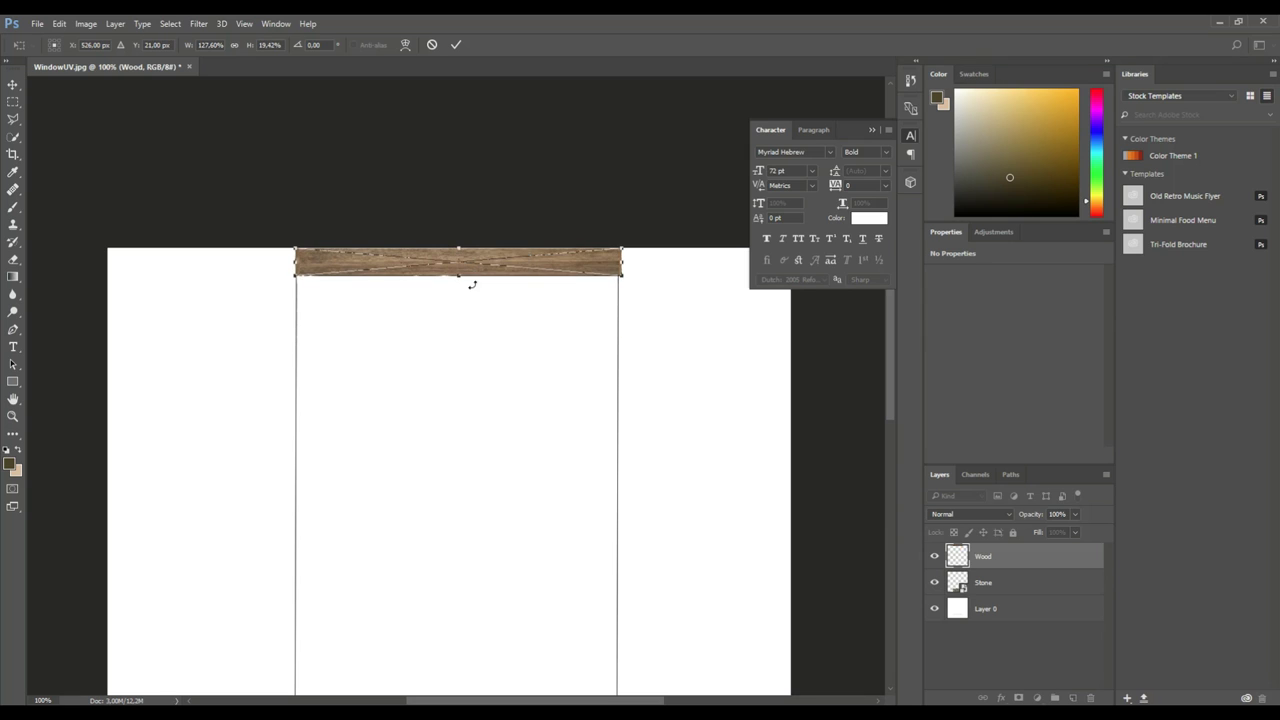
pyautogui.press('Return')
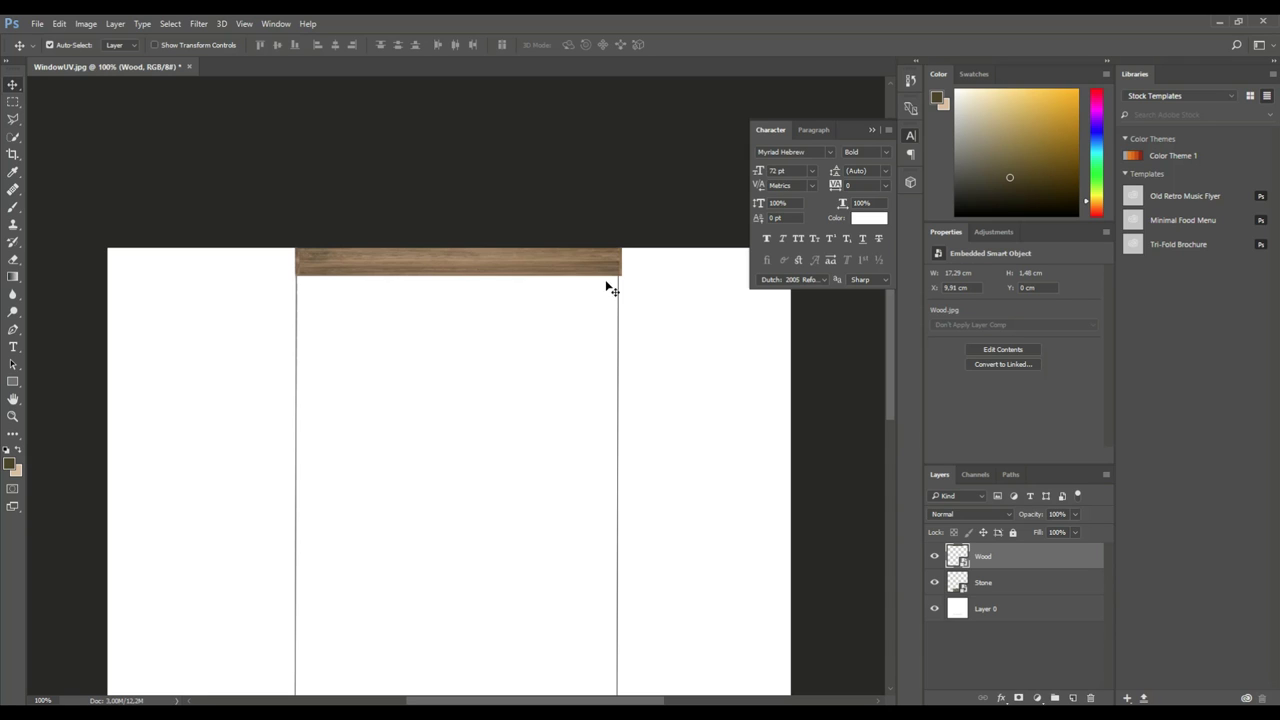
# Step: Duplicate the top wood beam straight down onto the upper edge of the stone section, at a Y position of about 28.01 cm
pyautogui.scroll(-2, 197, 377)
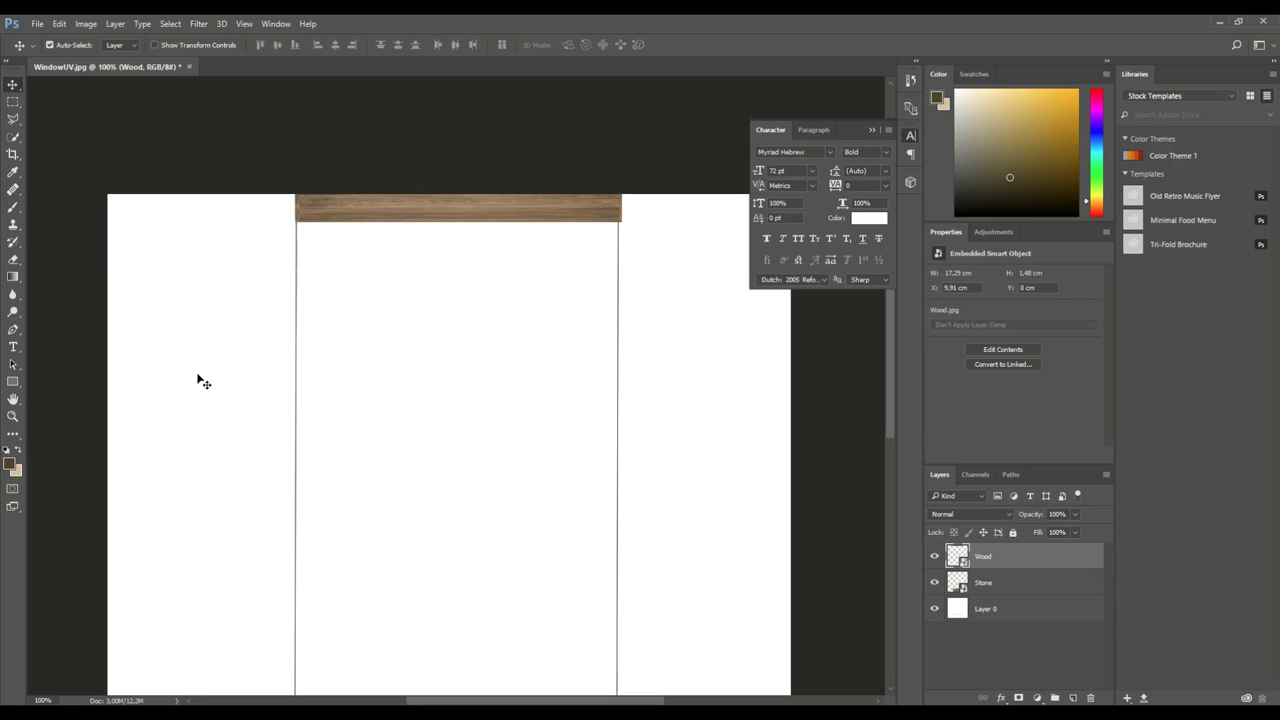
pyautogui.hotkey('ctrl', '-')
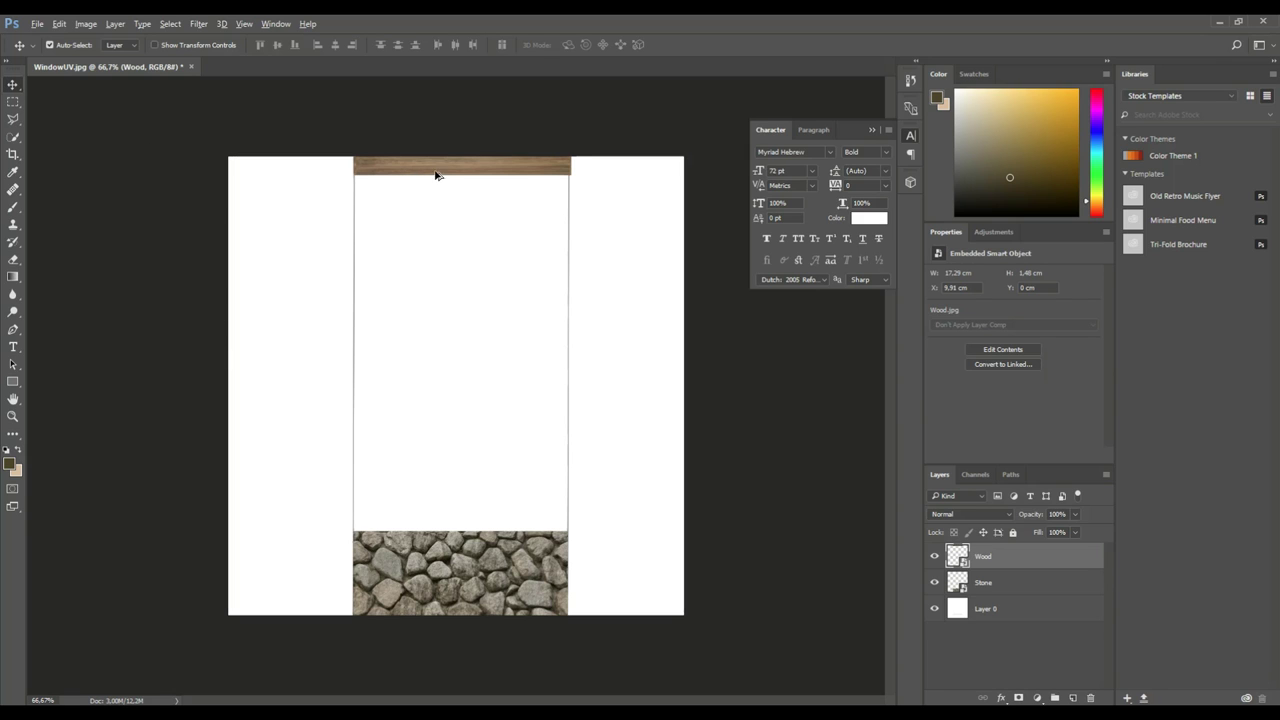
pyautogui.keyDown('alt'); pyautogui.moveTo(447, 175); pyautogui.dragTo(451, 533); pyautogui.keyUp('alt')
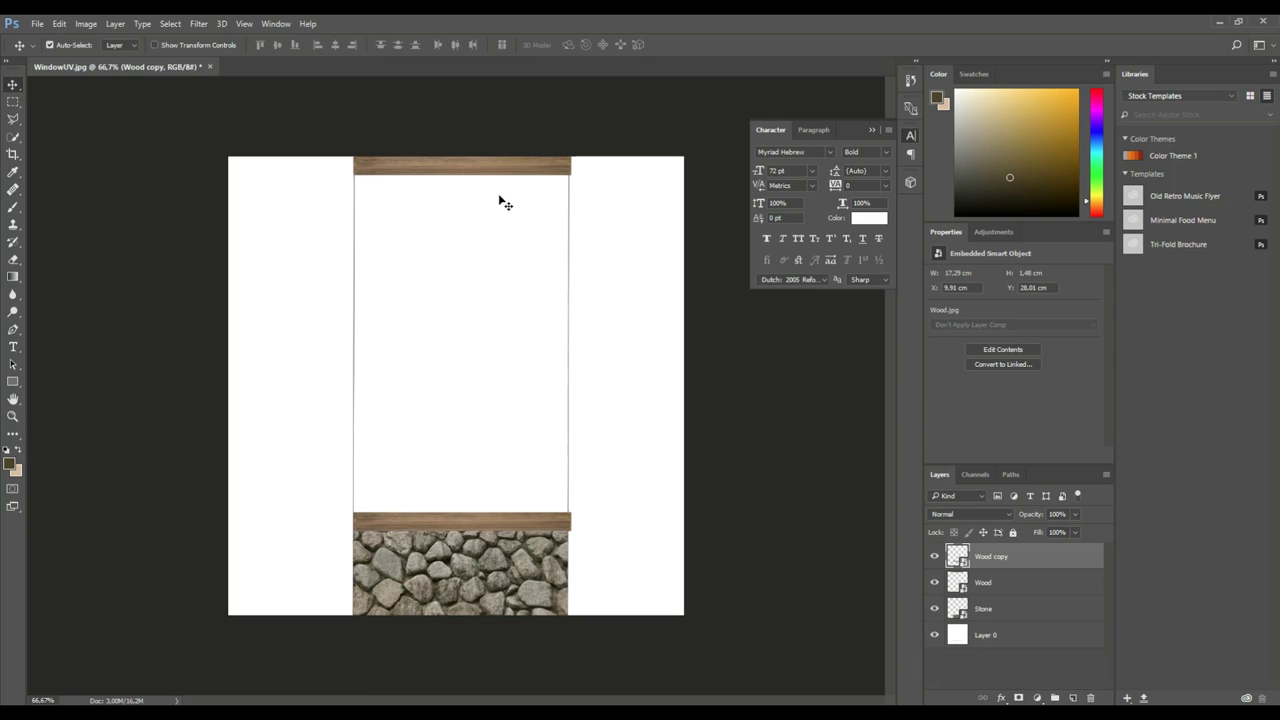
# Step: Duplicate the top beam, rotated -90°, as a vertical post about 26.53 cm tall along the panel's left edge between the horizontal beams
pyautogui.keyDown('alt'); pyautogui.moveTo(500, 173); pyautogui.dragTo(497, 308); pyautogui.keyUp('alt')
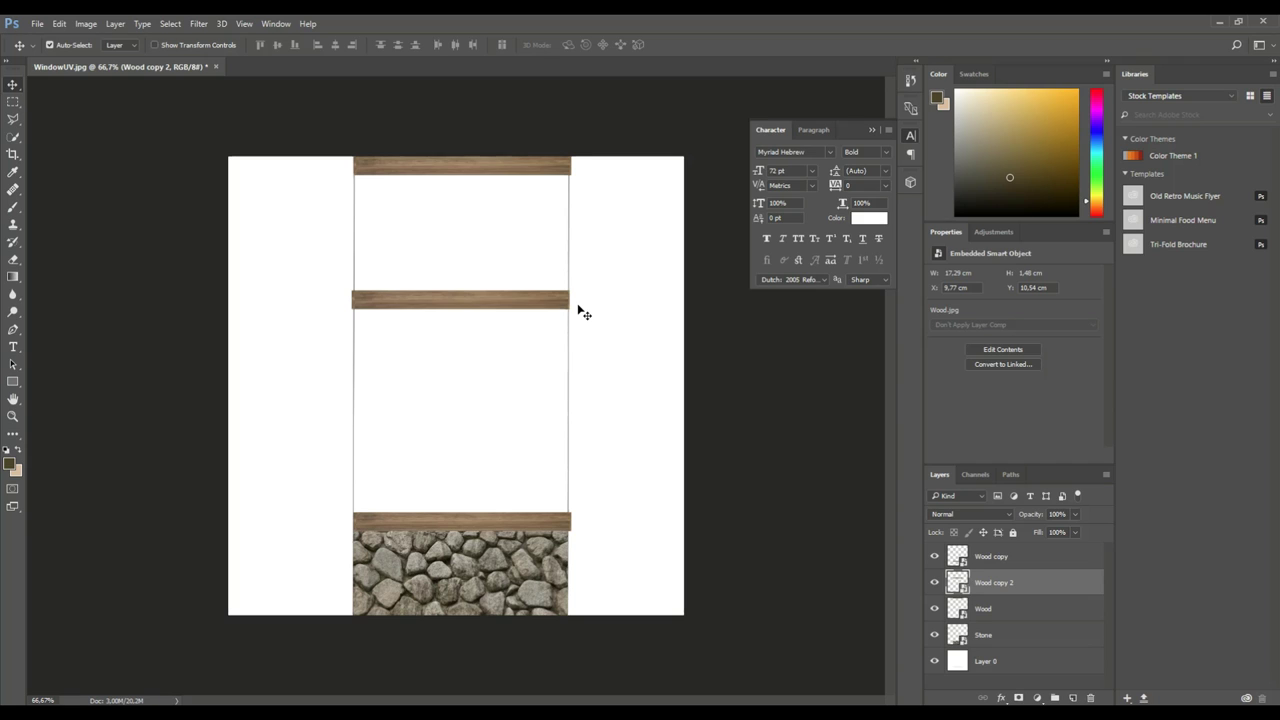
pyautogui.hotkey('ctrl', 't')
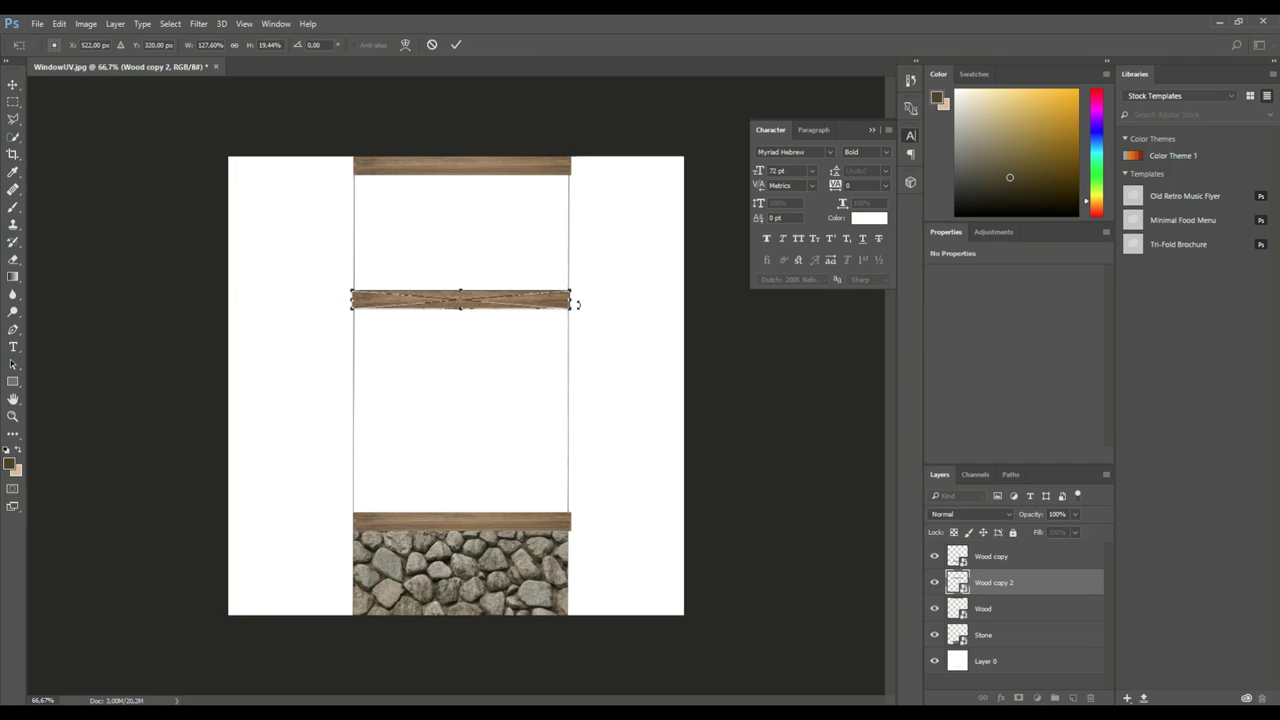
pyautogui.moveTo(583, 298); pyautogui.dragTo(465, 163)
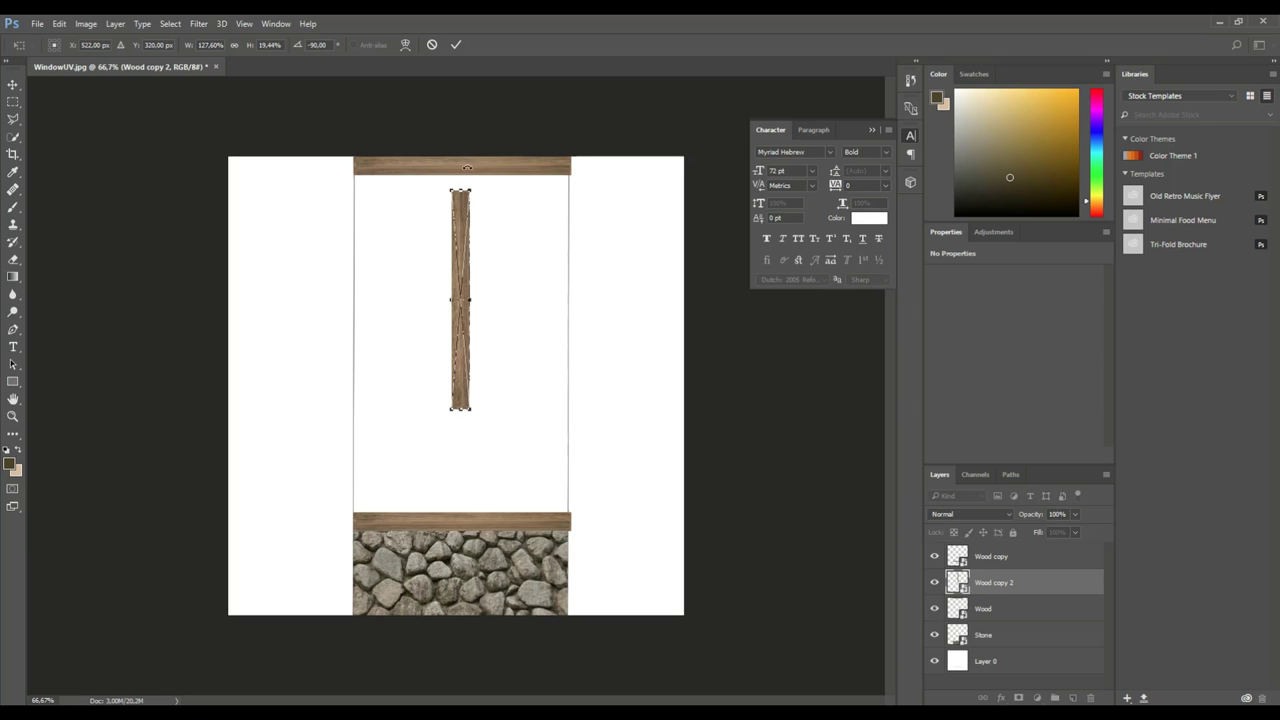
pyautogui.moveTo(457, 268); pyautogui.dragTo(362, 258)
pyautogui.moveTo(364, 394); pyautogui.dragTo(363, 512)
pyautogui.press('Return')
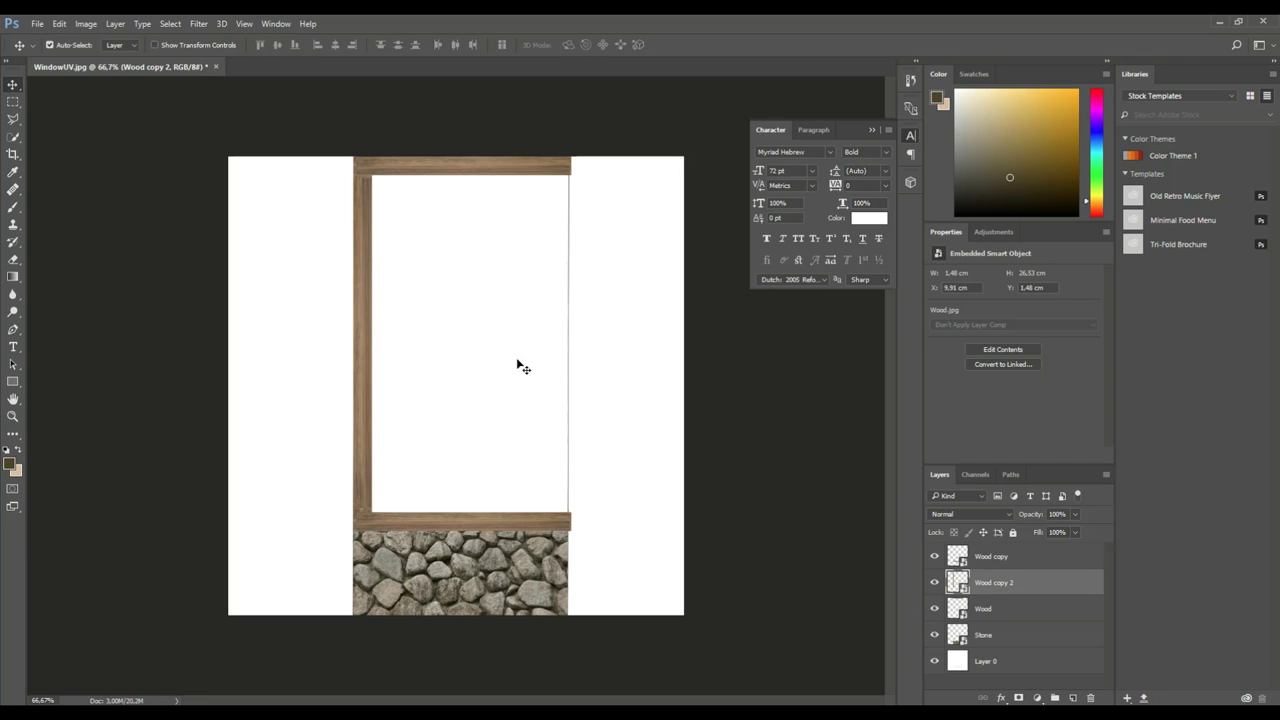
# Step: Duplicate the left wooden post across to the panel's right edge, at an X position of about 25.43 cm
pyautogui.keyDown('alt'); pyautogui.moveTo(364, 370); pyautogui.dragTo(557, 369); pyautogui.keyUp('alt')
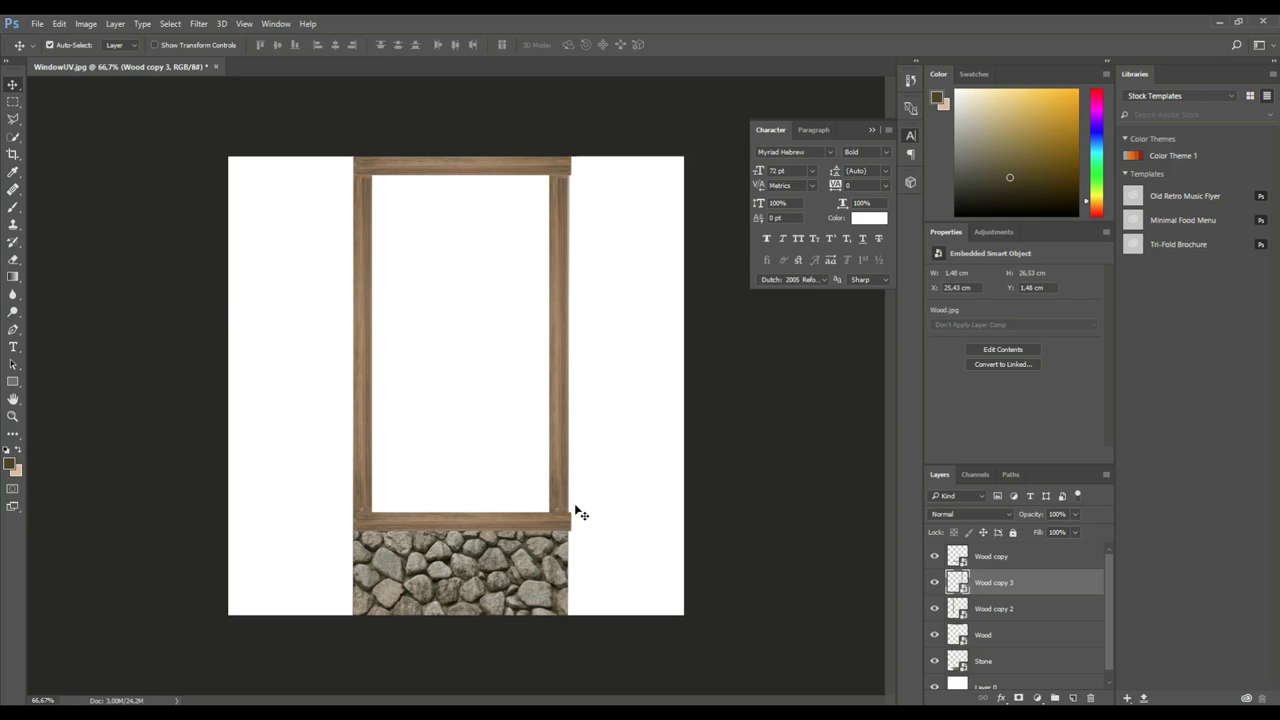
pyautogui.hotkey('ctrl', '+')
pyautogui.hotkey('ctrl', '+')
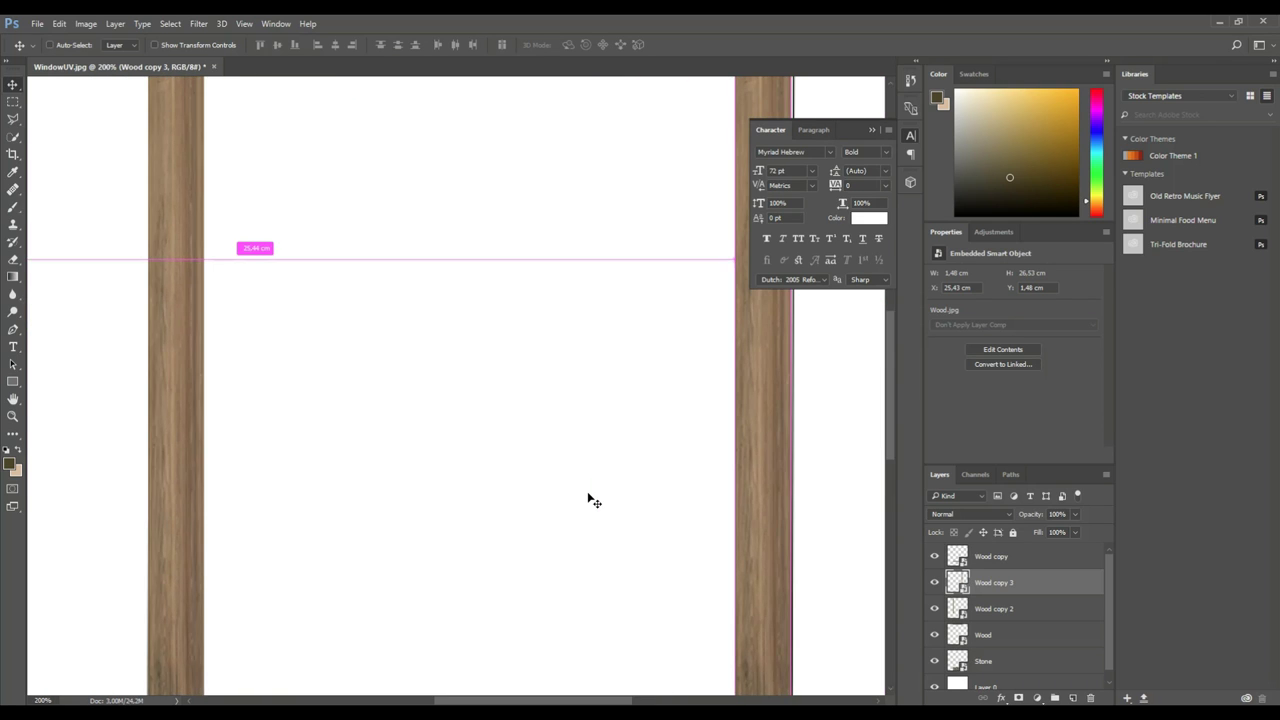
pyautogui.moveTo(590, 487); pyautogui.dragTo(379, 296)
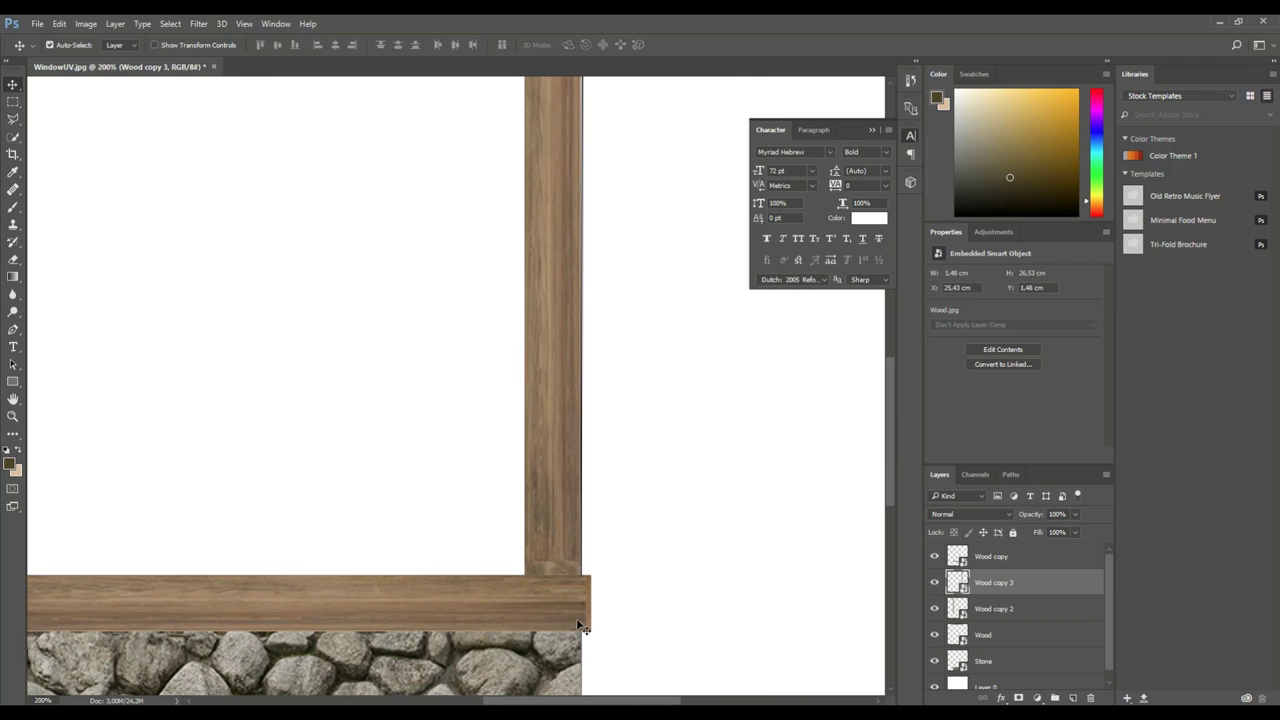
pyautogui.scroll(-2, 551, 560)
pyautogui.scroll(2, 551, 560)
pyautogui.hotkey('ctrl', '-')
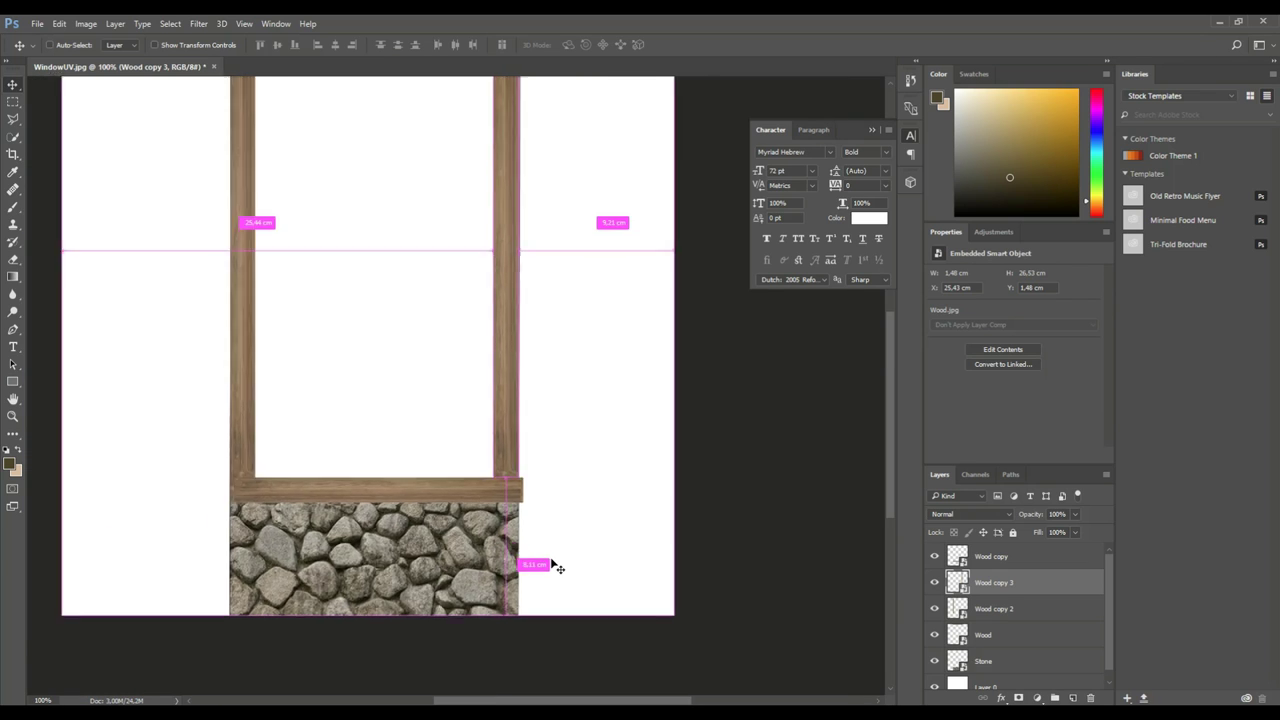
pyautogui.hotkey('ctrl', '-')
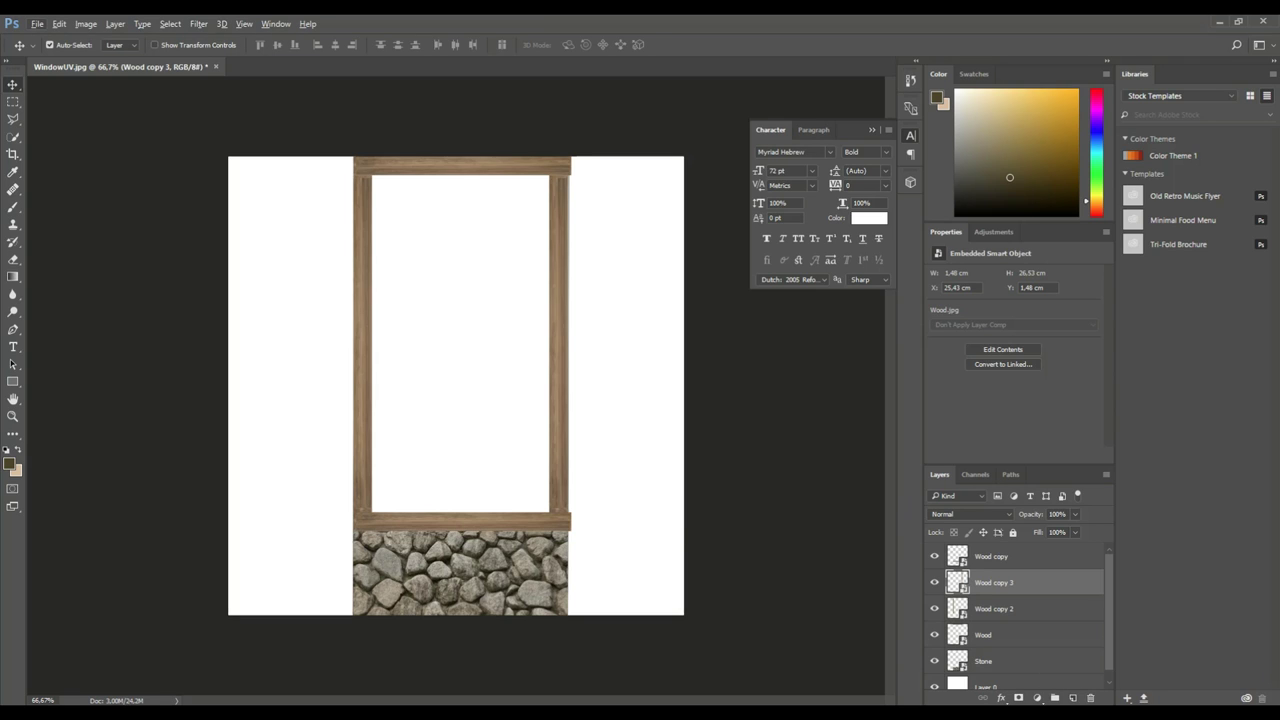
# Step: Add a new layer and set up a soft black brush with a 47 px size and 21% opacity
pyautogui.click(1073, 697)
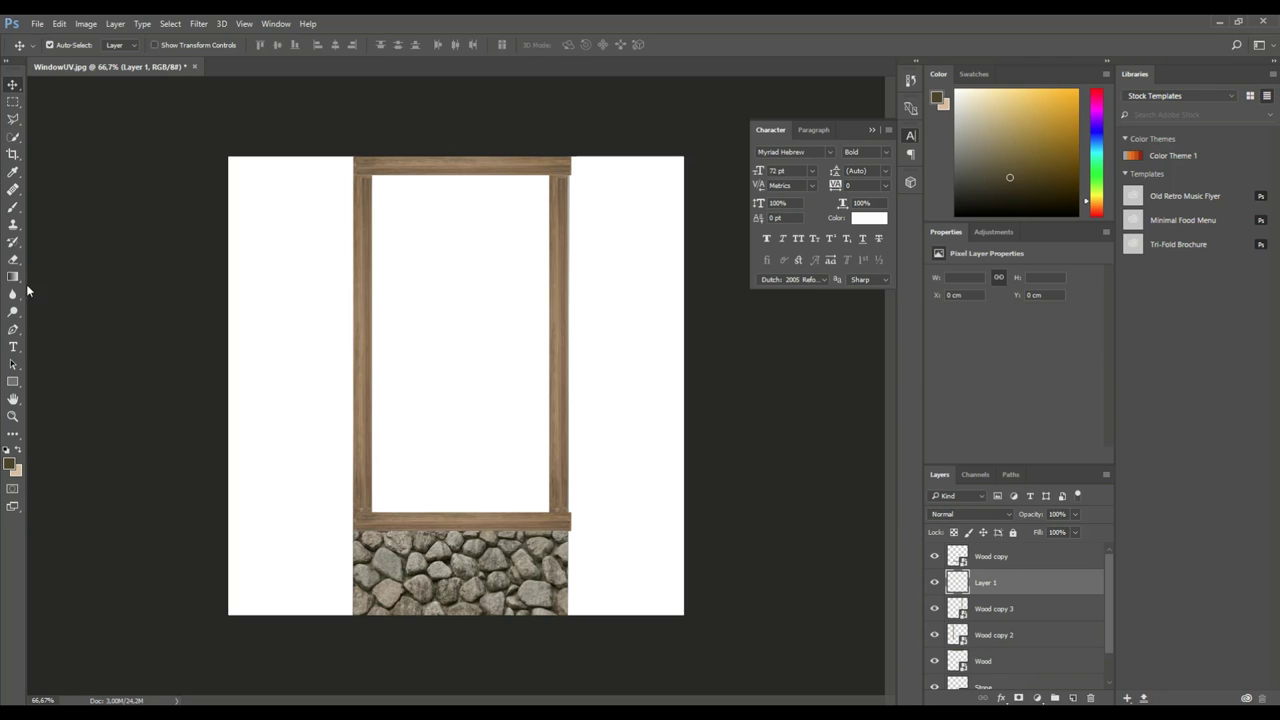
pyautogui.click(13, 208)
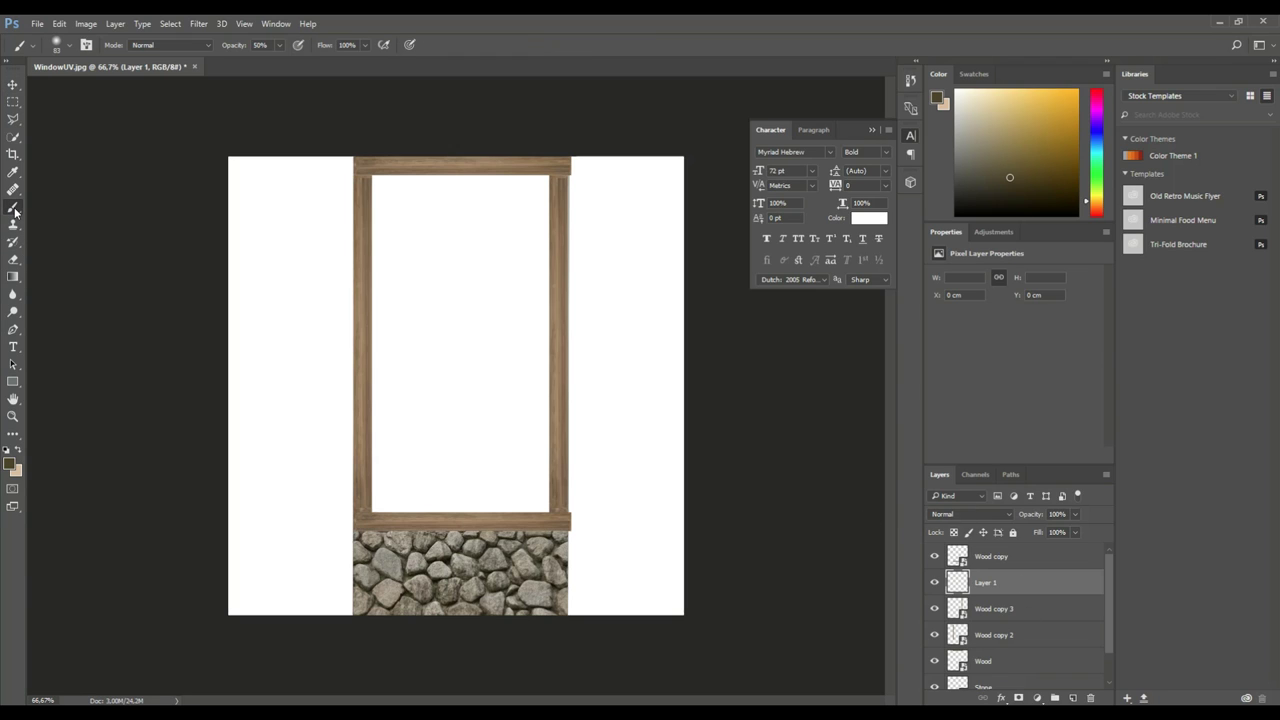
pyautogui.moveTo(1009, 177); pyautogui.dragTo(939, 229)
pyautogui.click(69, 45)
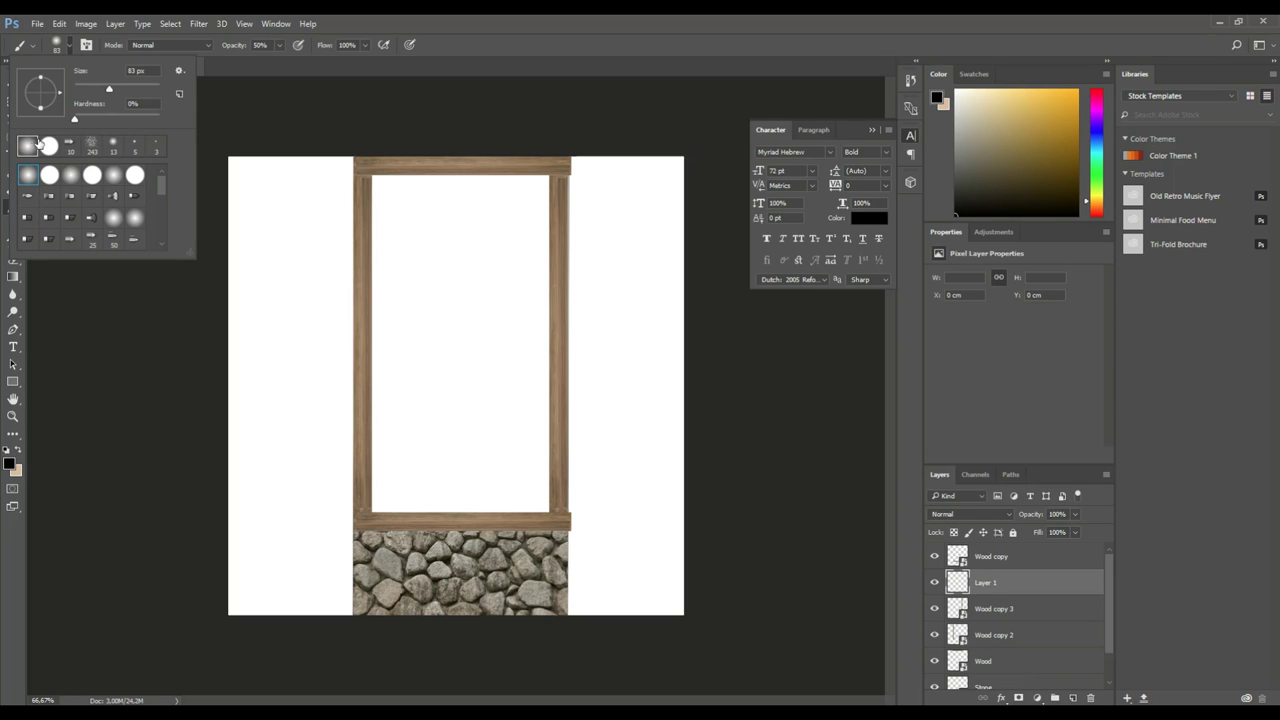
pyautogui.moveTo(118, 92); pyautogui.dragTo(102, 92)
pyautogui.moveTo(235, 45); pyautogui.dragTo(218, 46)
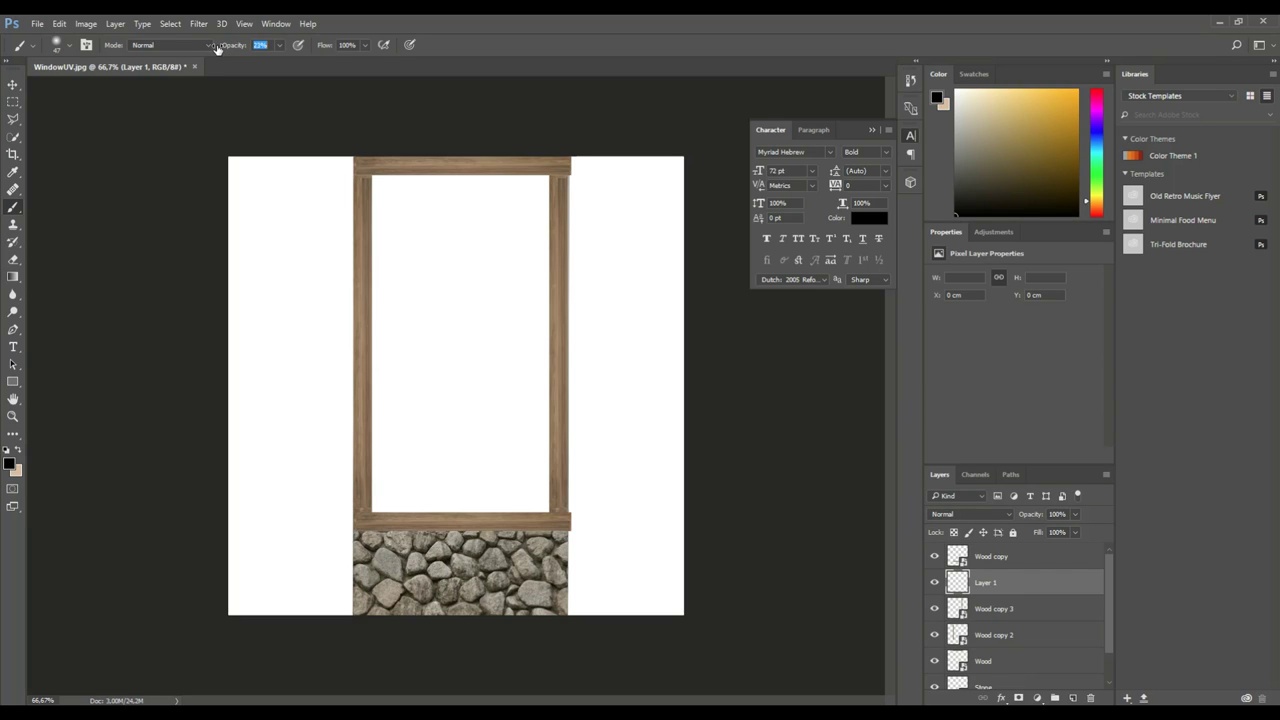
pyautogui.moveTo(214, 49); pyautogui.dragTo(218, 48)
# Step: Paint soft black shading over the two upper corner joints of the wooden frame
pyautogui.hotkey('ctrl', '+')
pyautogui.hotkey('ctrl', '+')
pyautogui.hotkey('ctrl', '+')
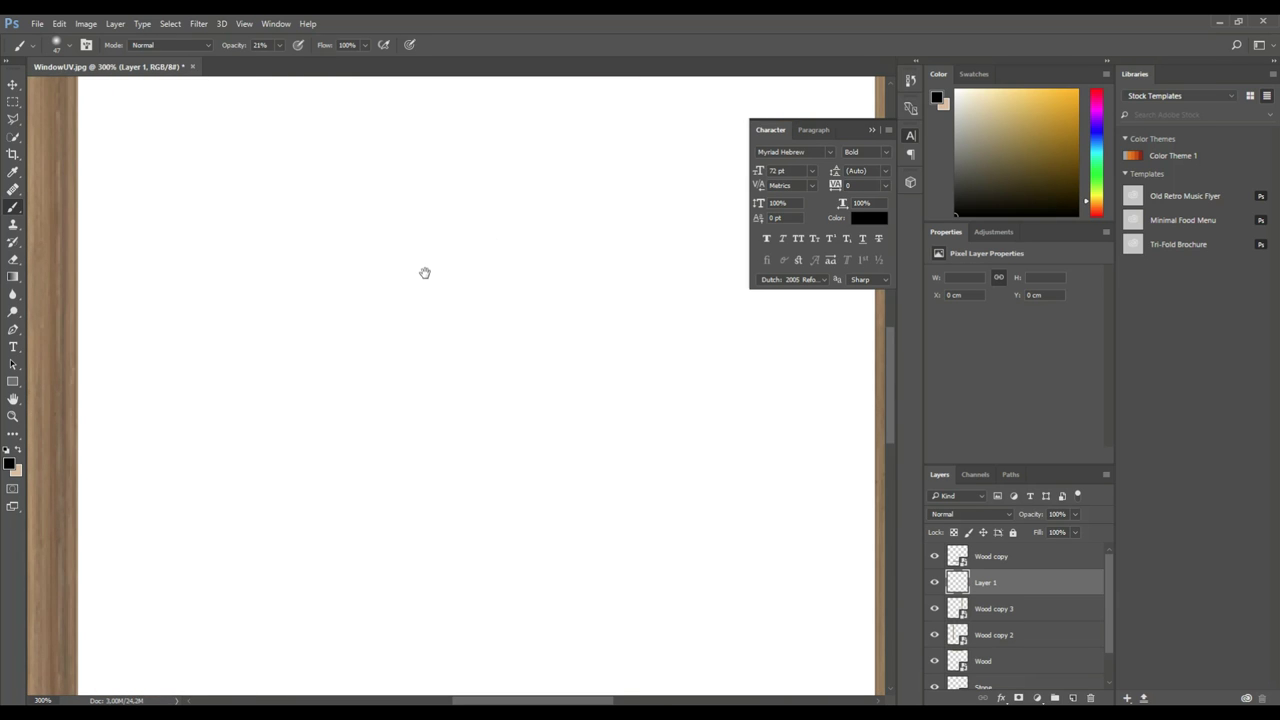
pyautogui.moveTo(423, 271); pyautogui.dragTo(575, 275)
pyautogui.moveTo(374, 254); pyautogui.dragTo(445, 455)
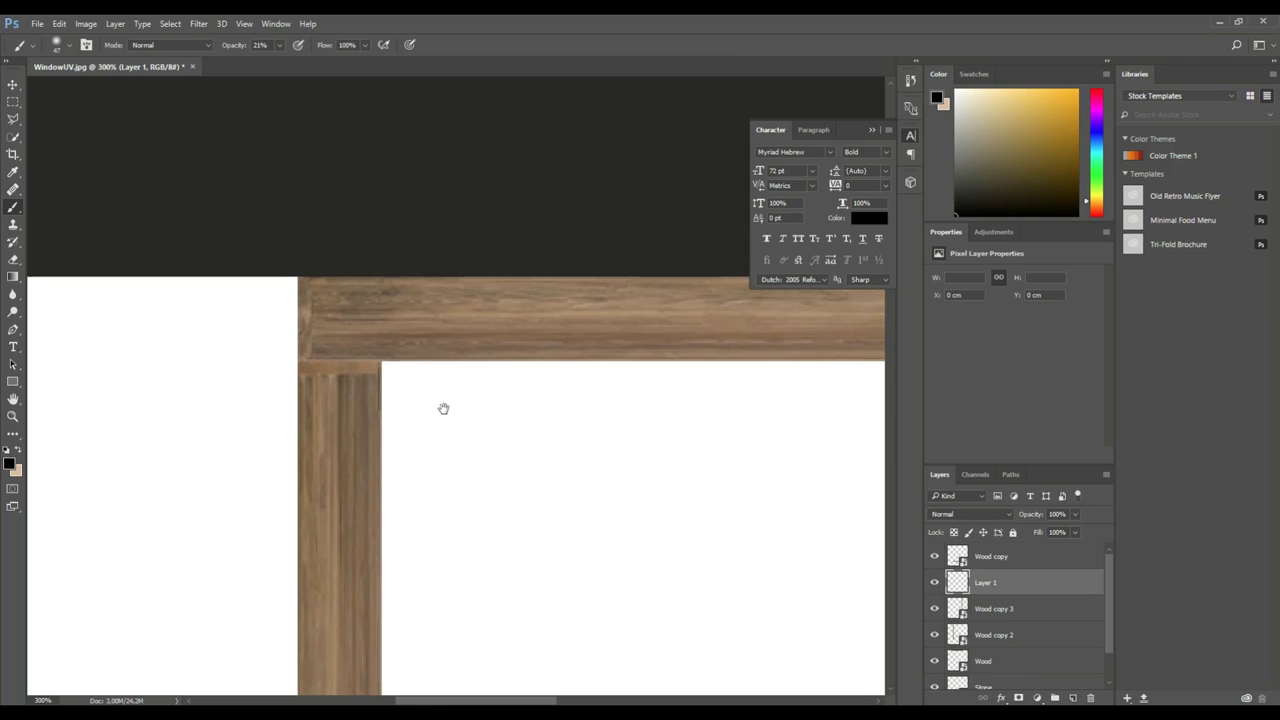
pyautogui.moveTo(342, 344)
pyautogui.mouseDown()
pyautogui.moveTo(306, 343)
pyautogui.moveTo(337, 343)
pyautogui.moveTo(370, 388)
pyautogui.mouseUp()
pyautogui.moveTo(600, 489); pyautogui.dragTo(420, 463)
pyautogui.moveTo(653, 374)
pyautogui.mouseDown()
pyautogui.moveTo(686, 351)
pyautogui.moveTo(720, 349)
pyautogui.moveTo(679, 357)
pyautogui.moveTo(712, 363)
pyautogui.mouseUp()
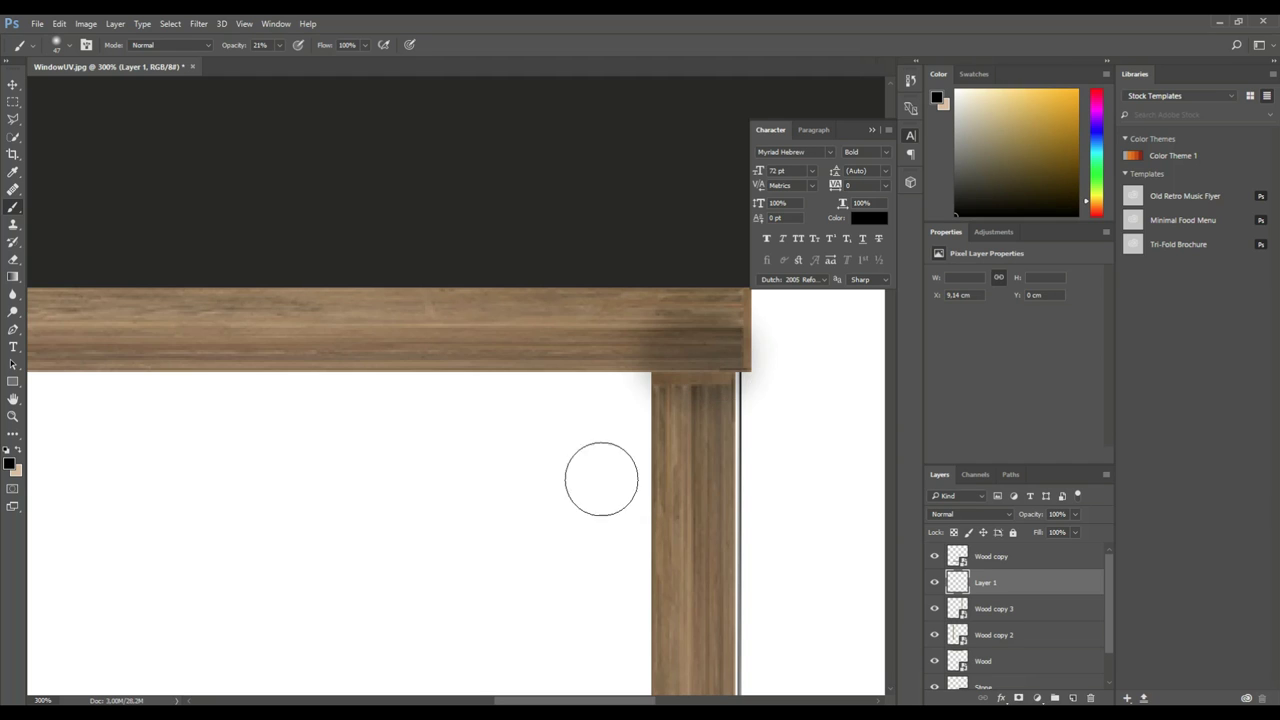
# Step: Paint soft black shading over the two lower corner joints where the posts meet the bottom beam
pyautogui.scroll(-5, 531, 377)
pyautogui.moveTo(494, 451); pyautogui.dragTo(546, 494)
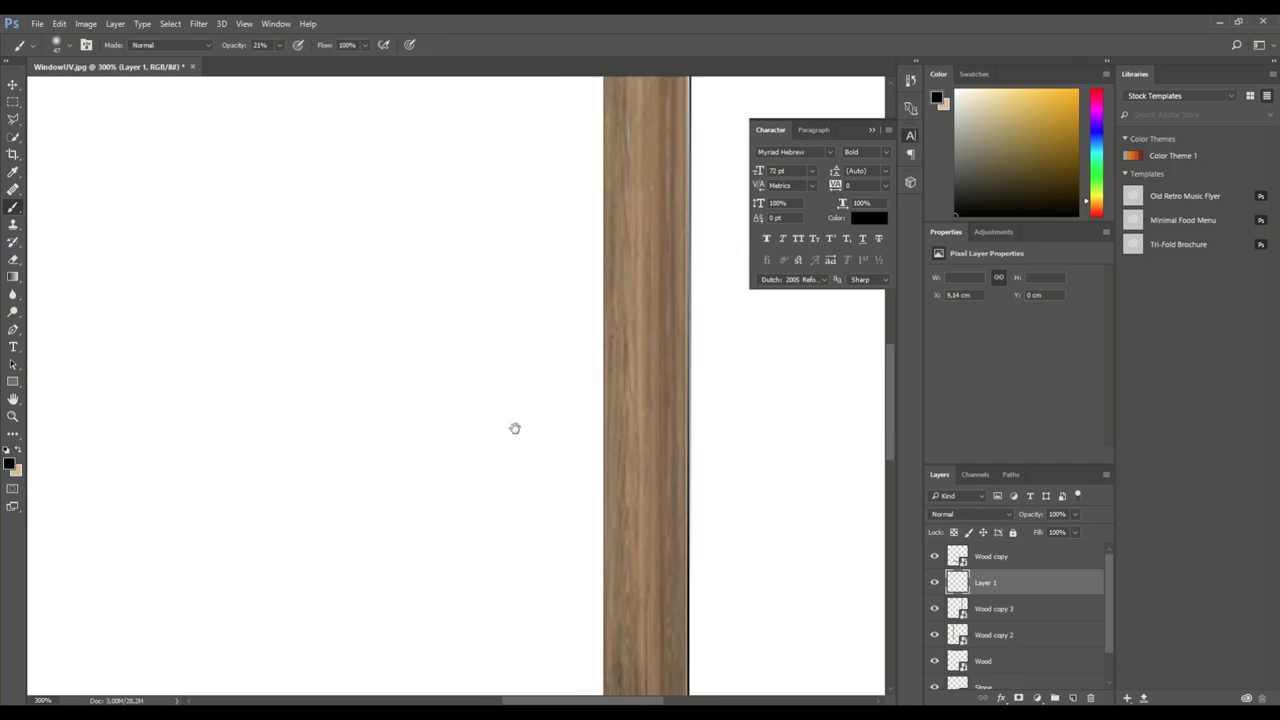
pyautogui.scroll(-5, 517, 400)
pyautogui.moveTo(619, 514)
pyautogui.mouseDown()
pyautogui.moveTo(660, 514)
pyautogui.moveTo(650, 493)
pyautogui.moveTo(672, 493)
pyautogui.moveTo(637, 505)
pyautogui.moveTo(678, 495)
pyautogui.moveTo(640, 500)
pyautogui.mouseUp()
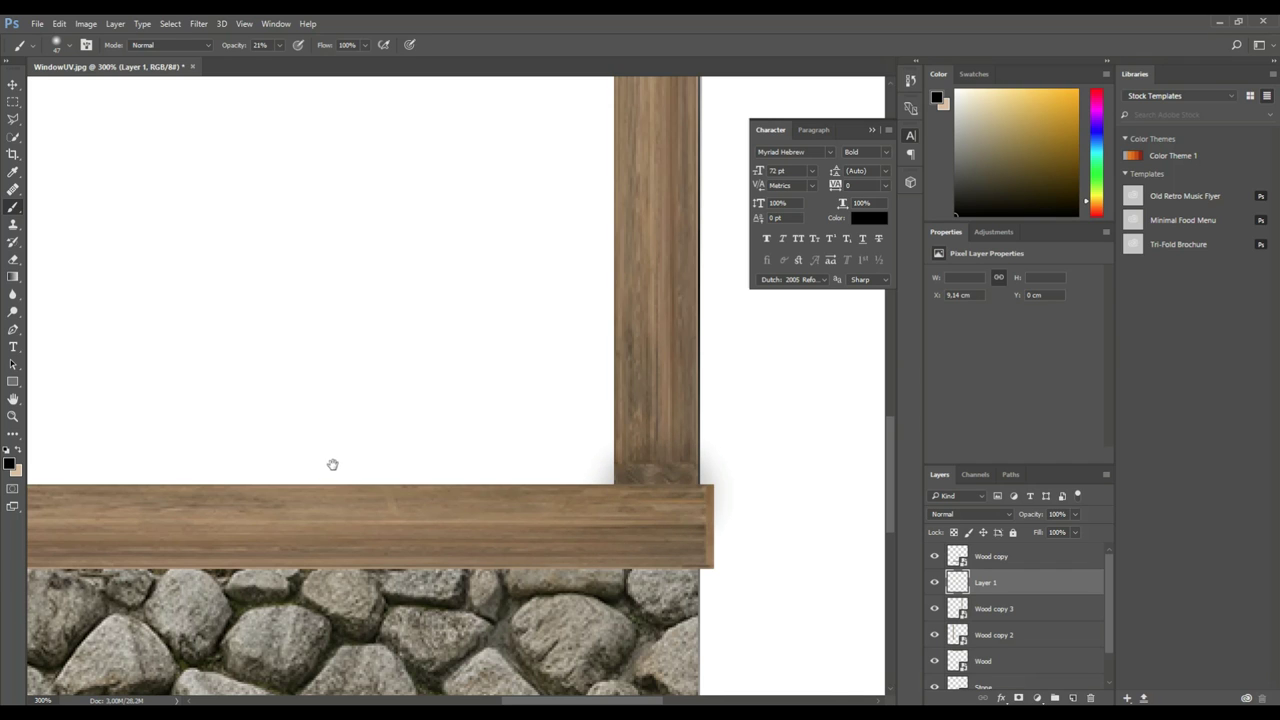
pyautogui.hscroll(-5, 331, 463)
pyautogui.moveTo(390, 477); pyautogui.dragTo(392, 484)
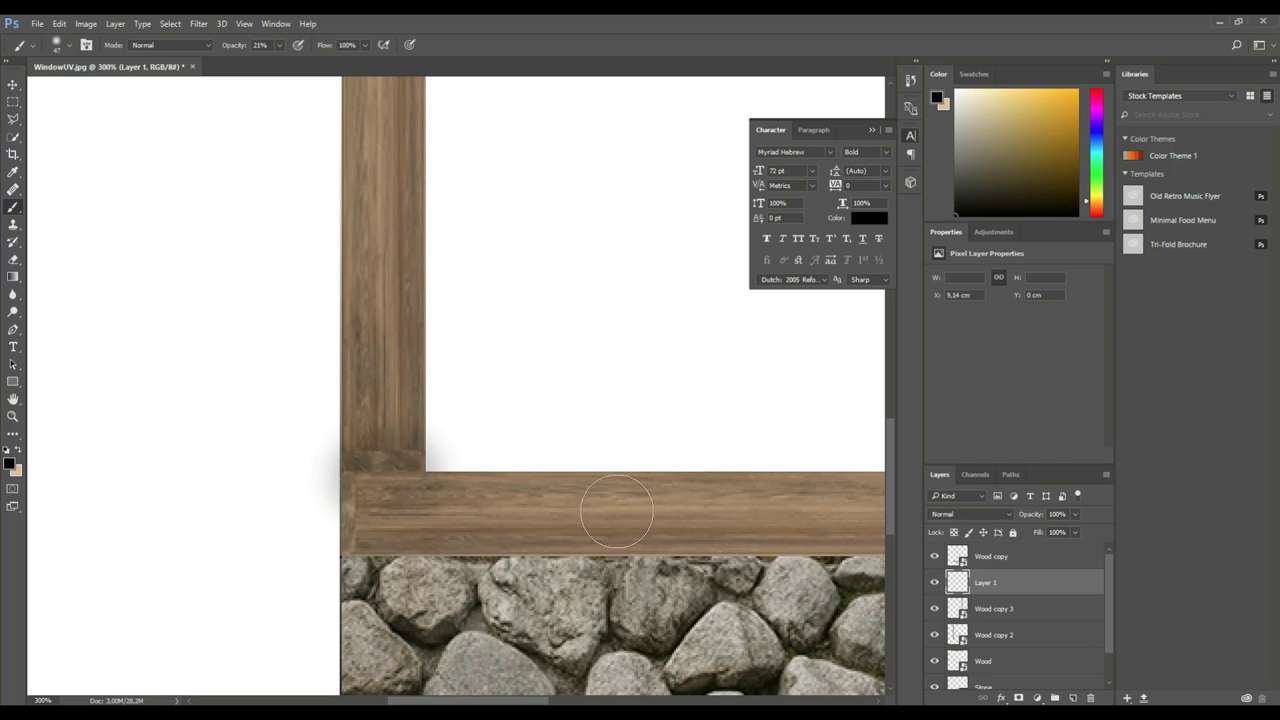
# Step: Move the painted shading layer above the Wood copy layer, to the top of the layer stack
pyautogui.hotkey('ctrl', '-')
pyautogui.hotkey('ctrl', '-')
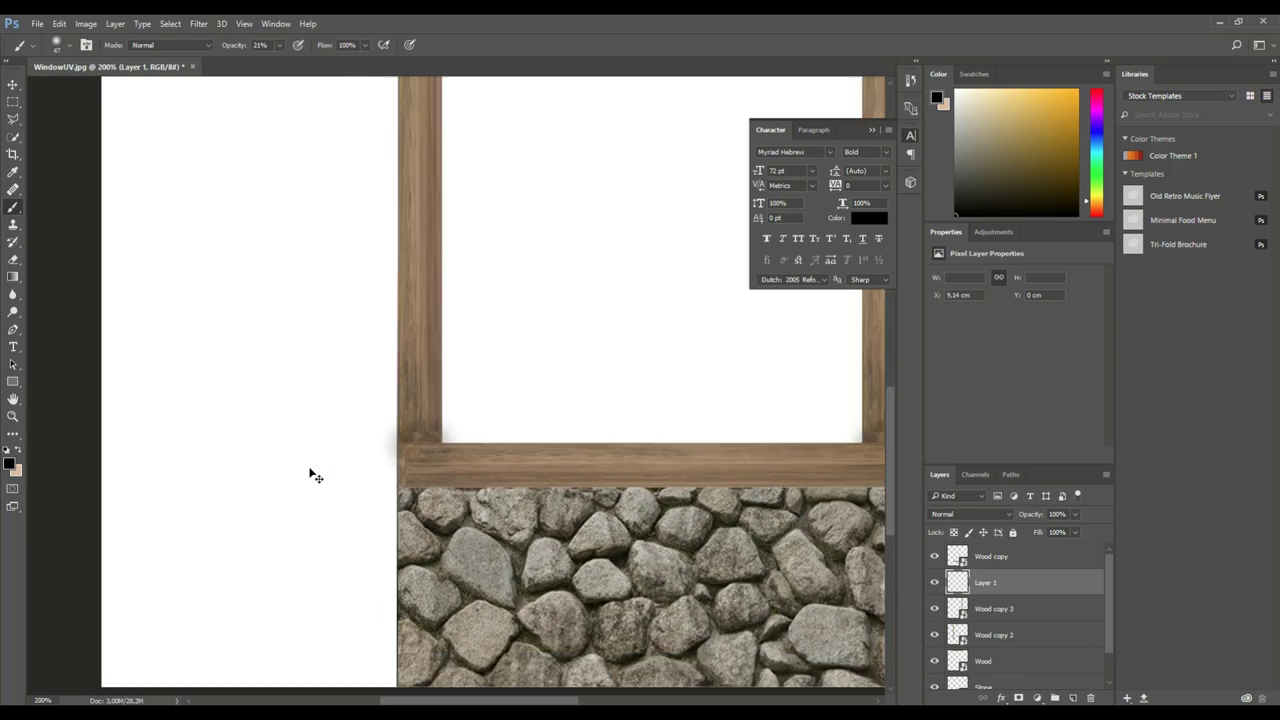
pyautogui.hotkey('ctrl', '-')
pyautogui.moveTo(991, 590); pyautogui.dragTo(1007, 556)
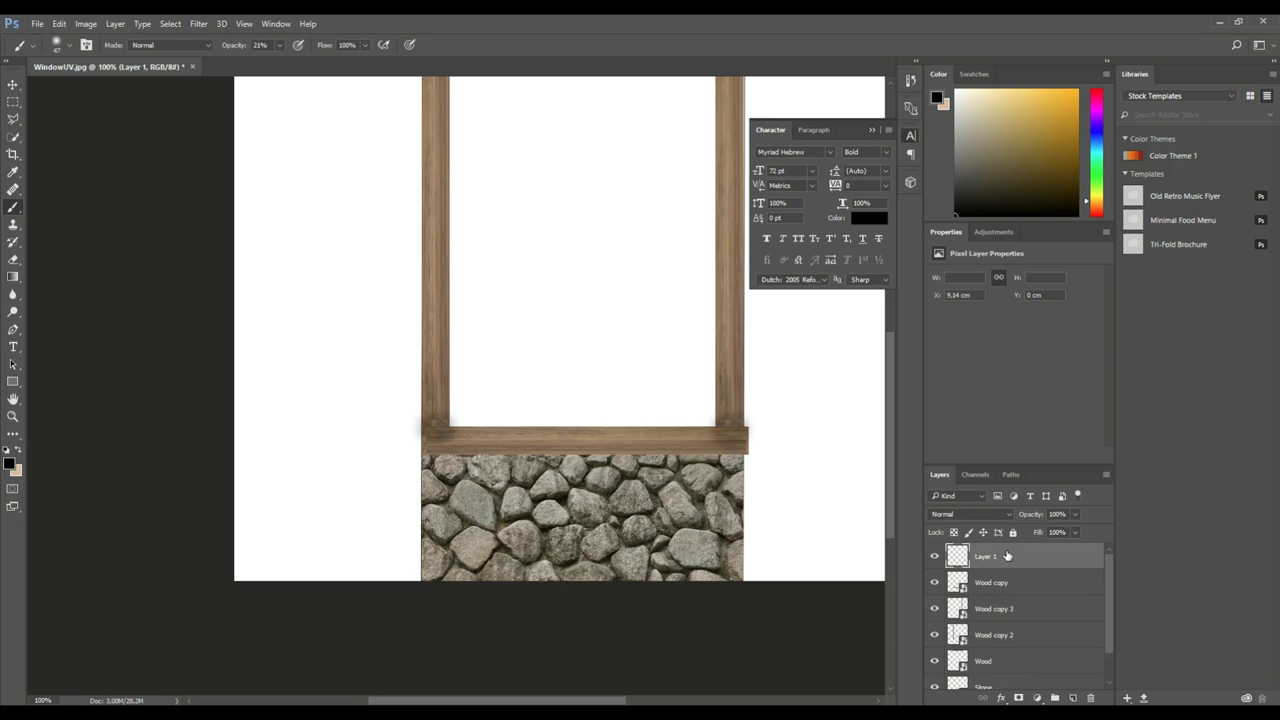
# Step: Set the soft black brush to 34 px and paint a straight shading stroke along the full length of the top beam
pyautogui.scroll(5, 652, 533)
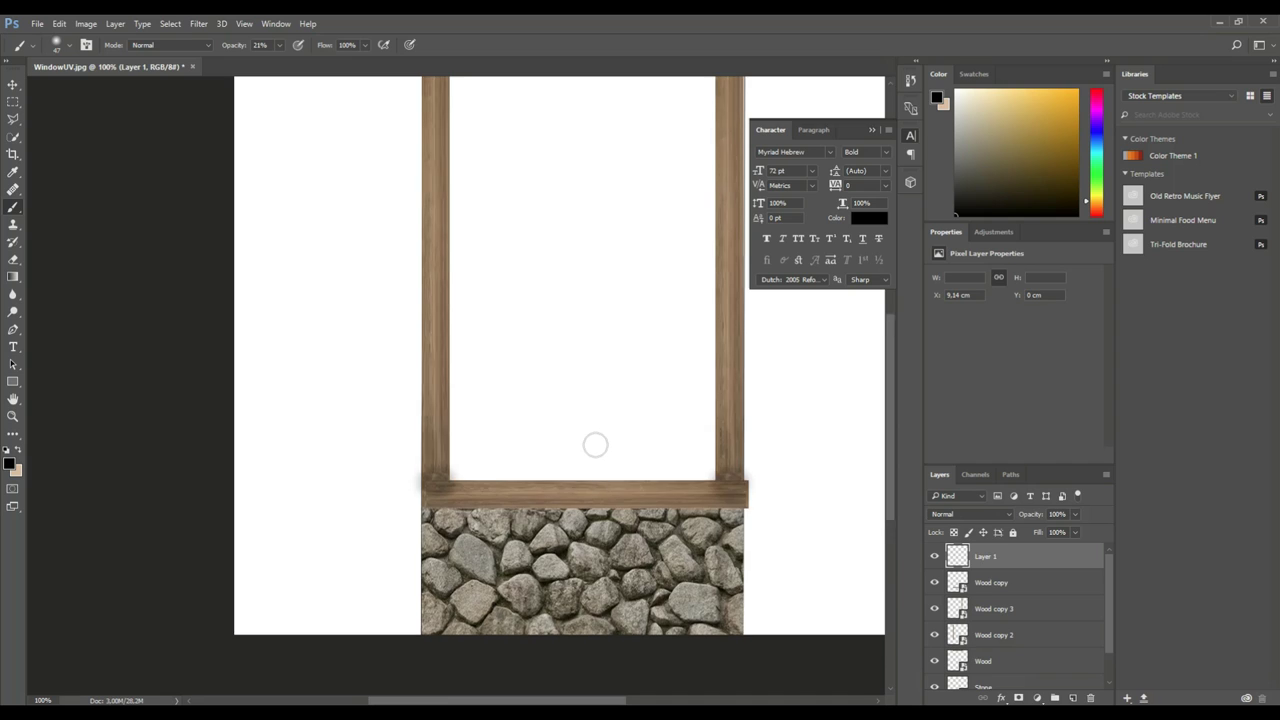
pyautogui.scroll(-1, 593, 445)
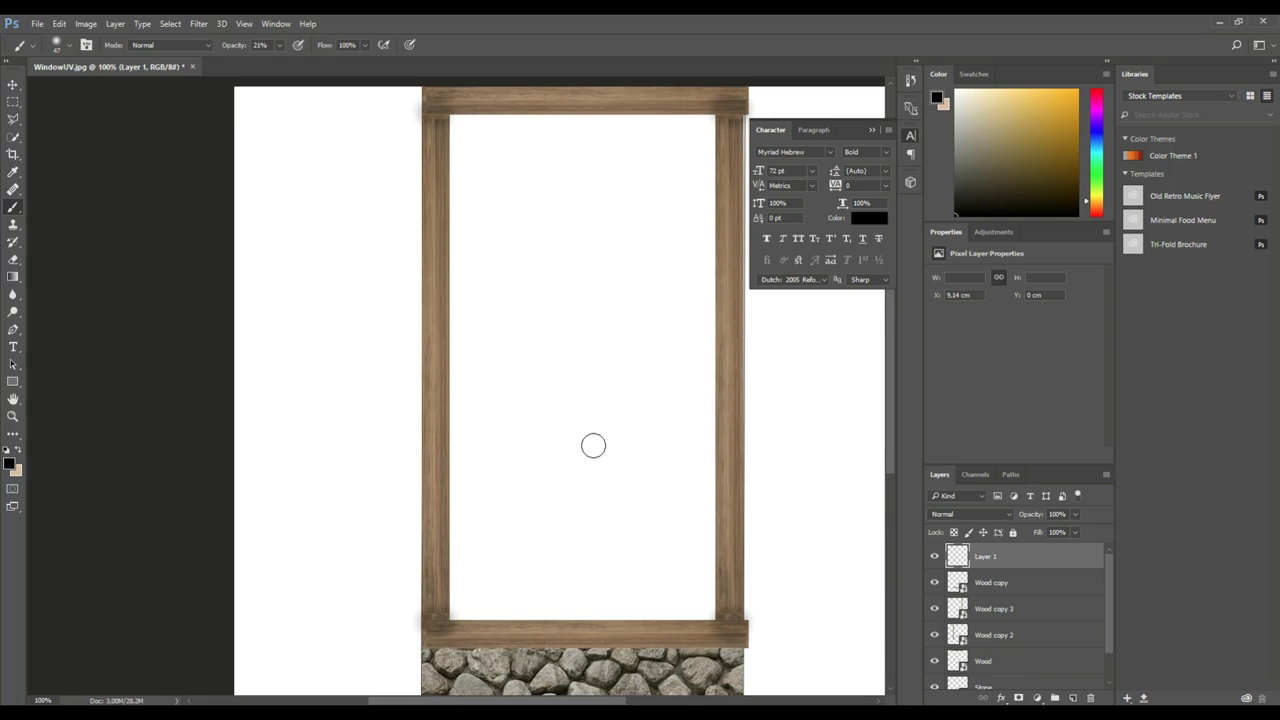
pyautogui.moveTo(534, 429)
pyautogui.mouseDown()
pyautogui.moveTo(463, 529)
pyautogui.moveTo(434, 506)
pyautogui.mouseUp()
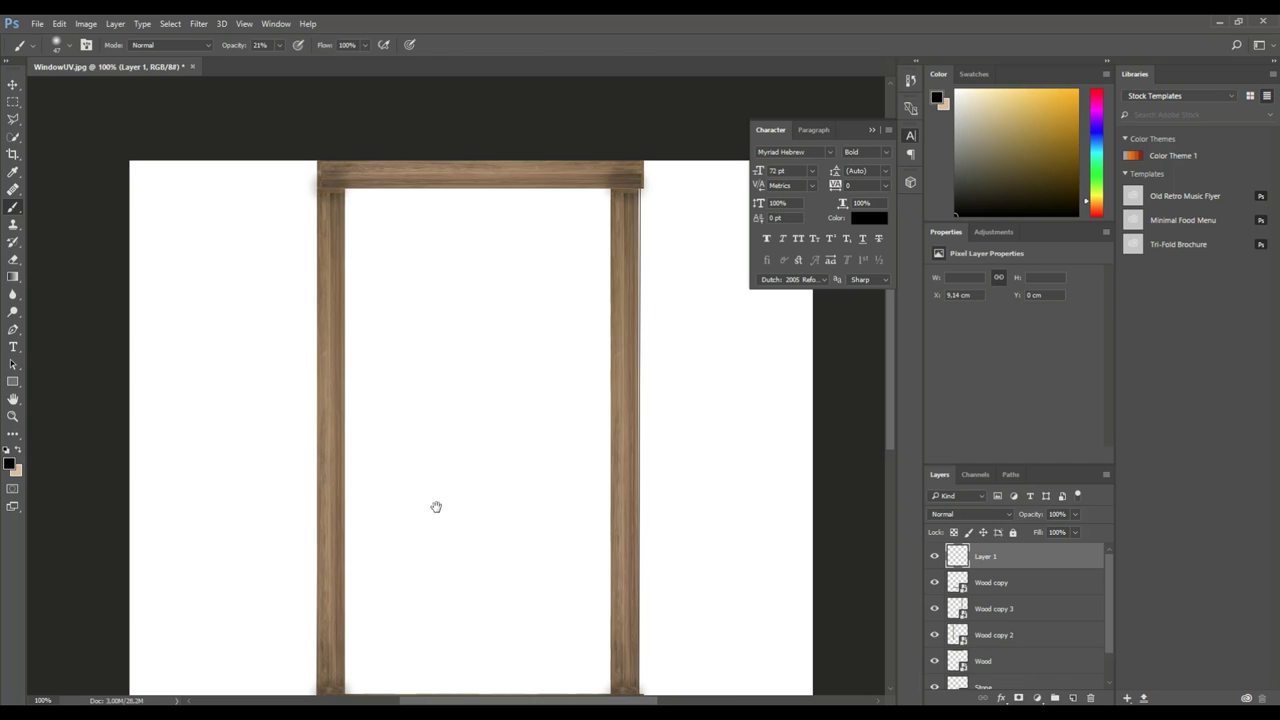
pyautogui.rightClick(351, 170)
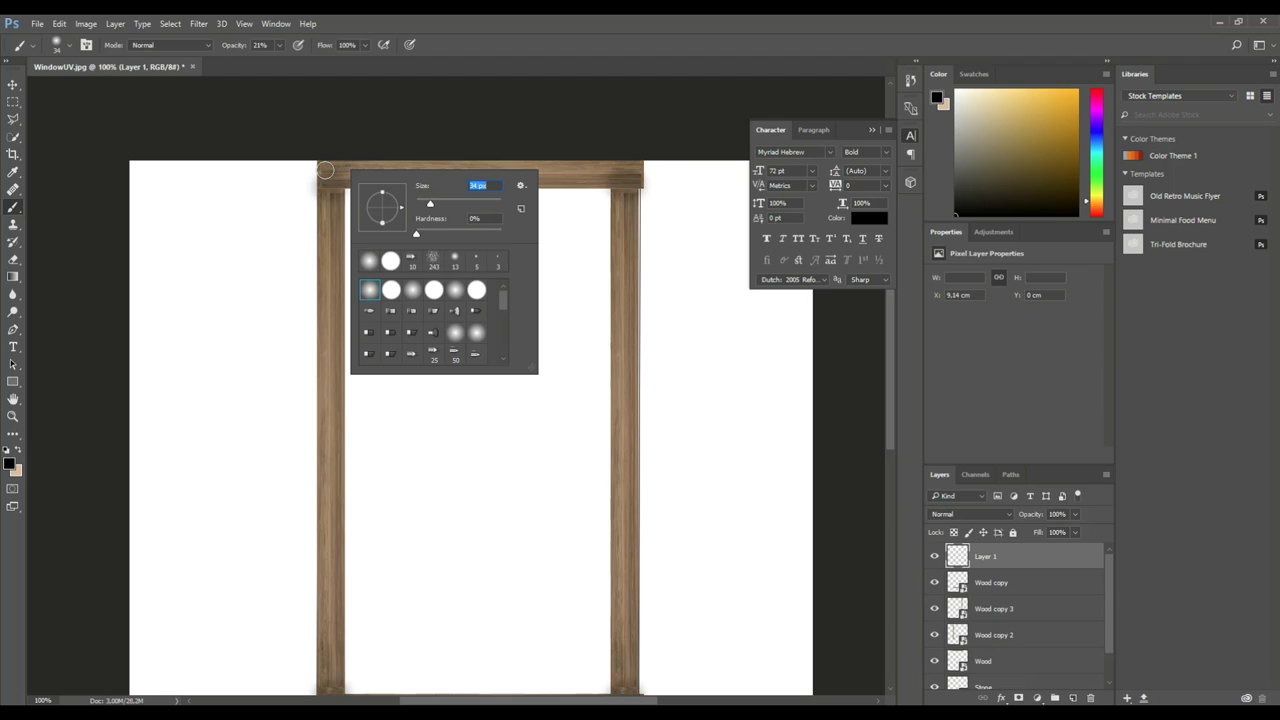
pyautogui.press('Return')
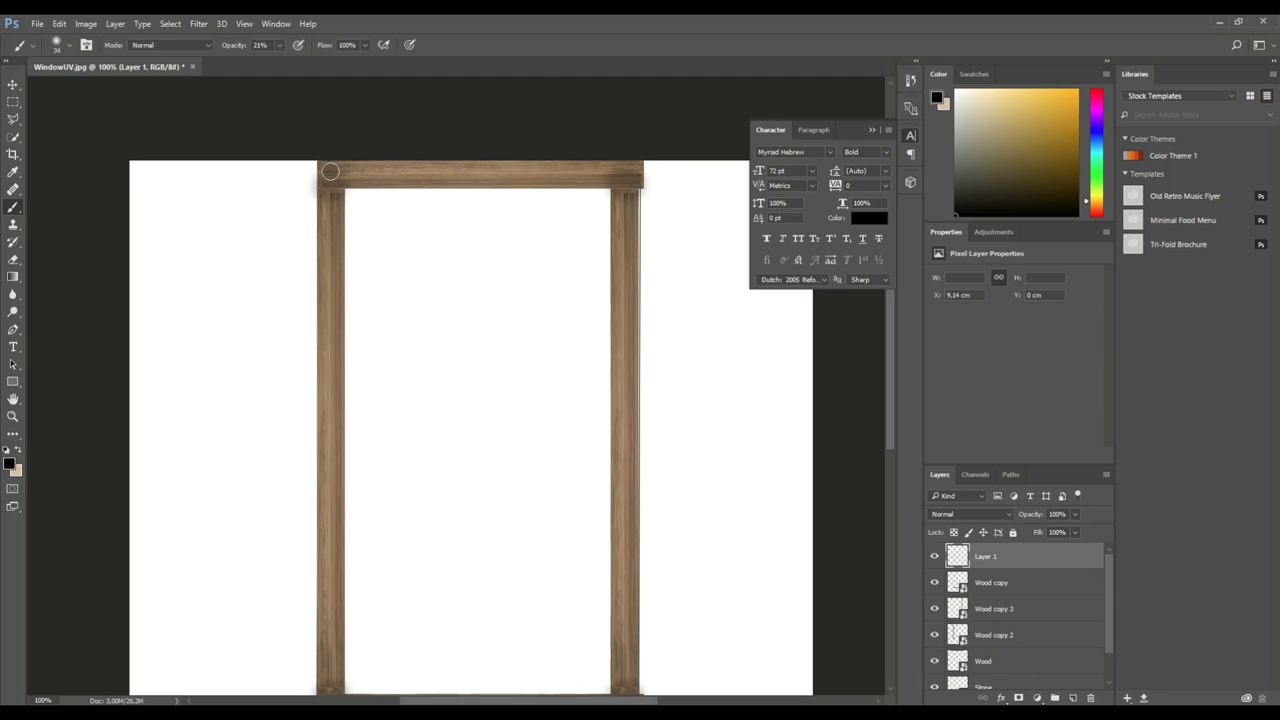
pyautogui.keyDown('shift'); pyautogui.click(629, 168); pyautogui.keyUp('shift')
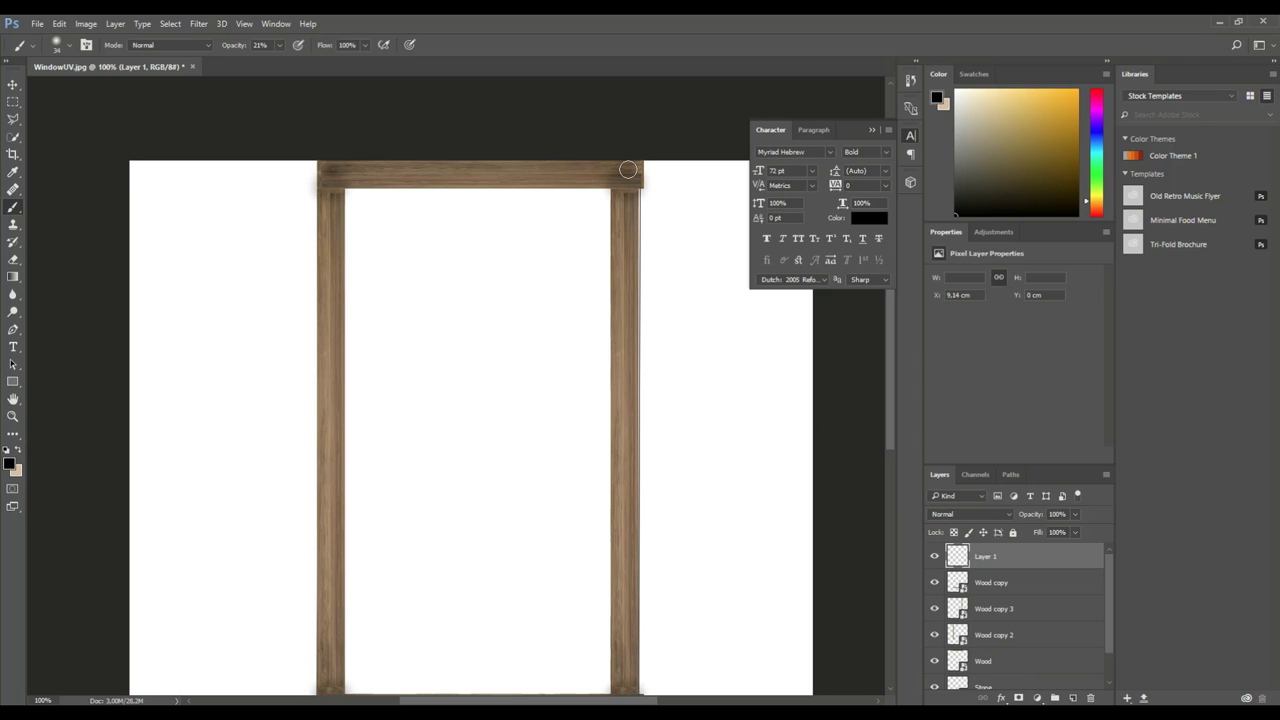
# Step: Paint straight soft black shading strokes along the frame's right post, bottom beam and left post, running from corner to corner
pyautogui.moveTo(648, 405); pyautogui.dragTo(623, 251)
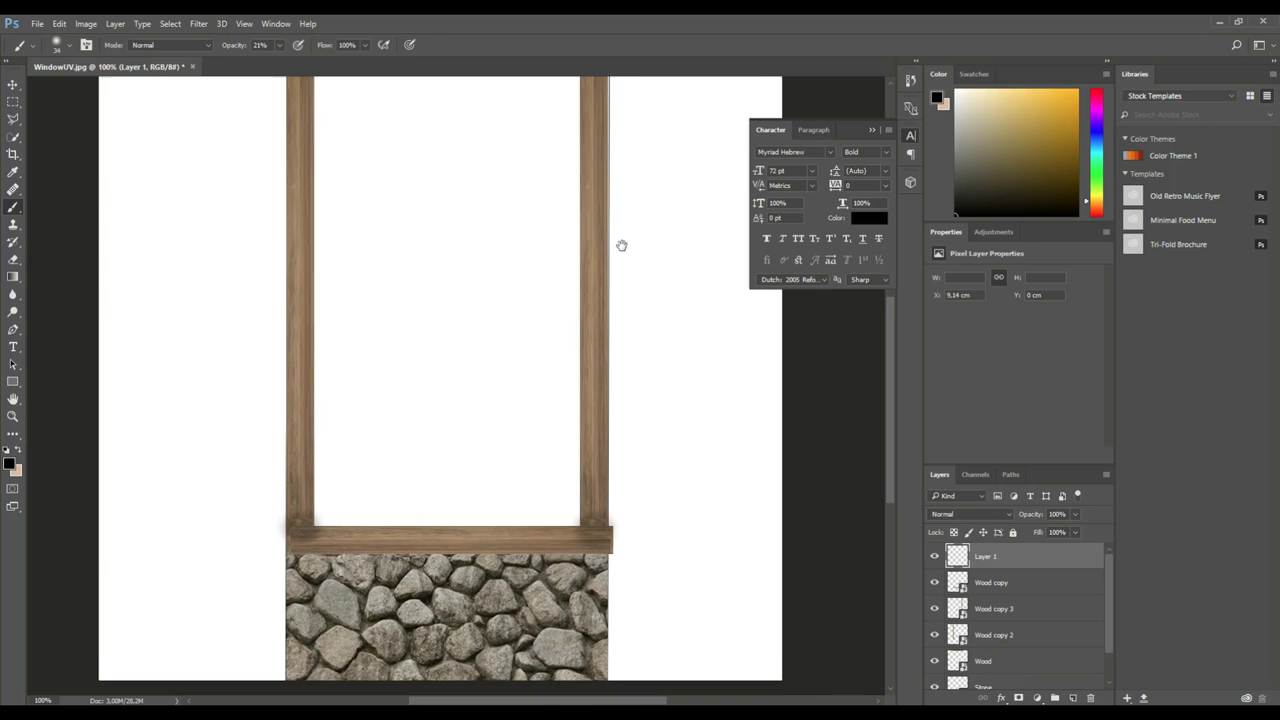
pyautogui.keyDown('shift'); pyautogui.click(595, 528); pyautogui.keyUp('shift')
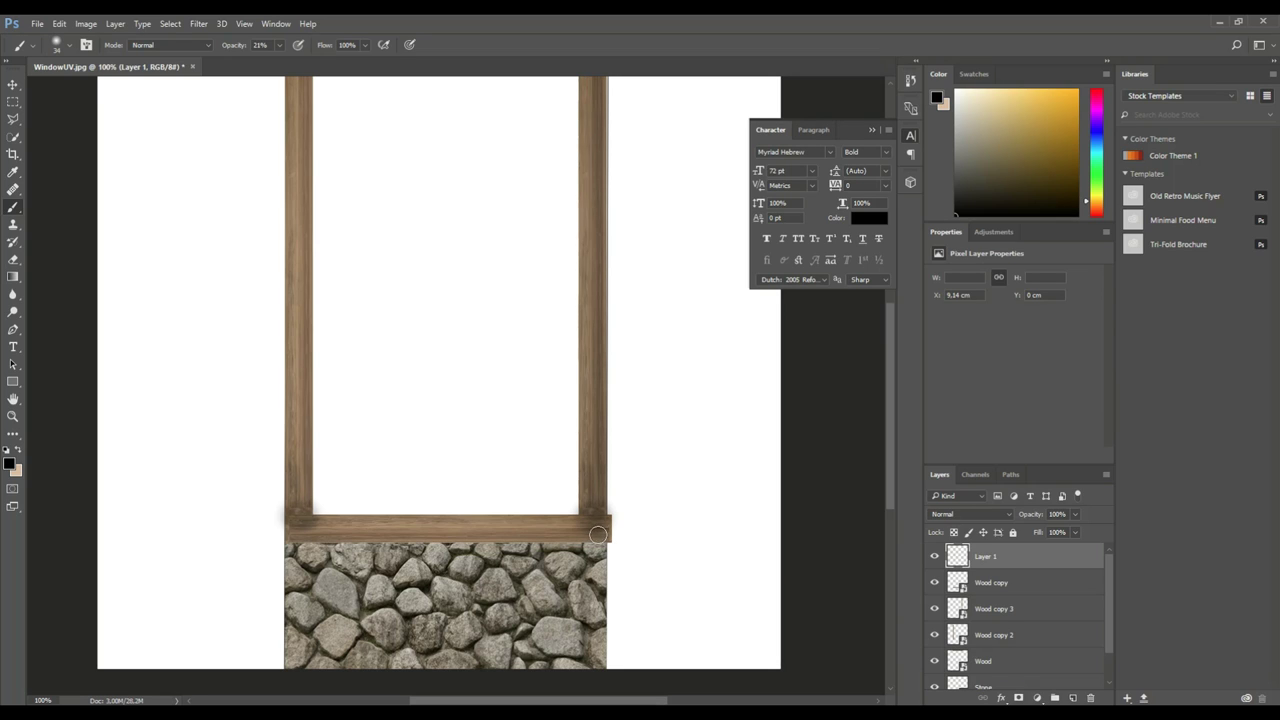
pyautogui.click(593, 528)
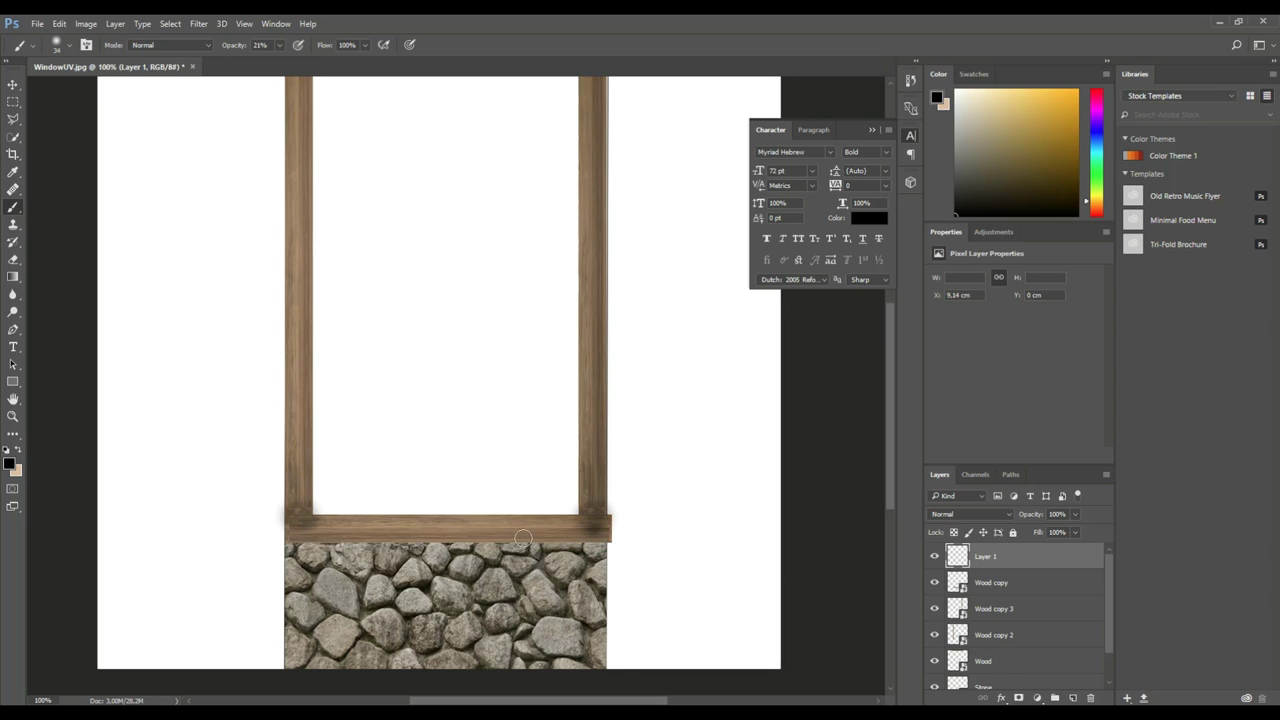
pyautogui.keyDown('shift'); pyautogui.click(294, 531); pyautogui.keyUp('shift')
pyautogui.moveTo(431, 394); pyautogui.dragTo(480, 557)
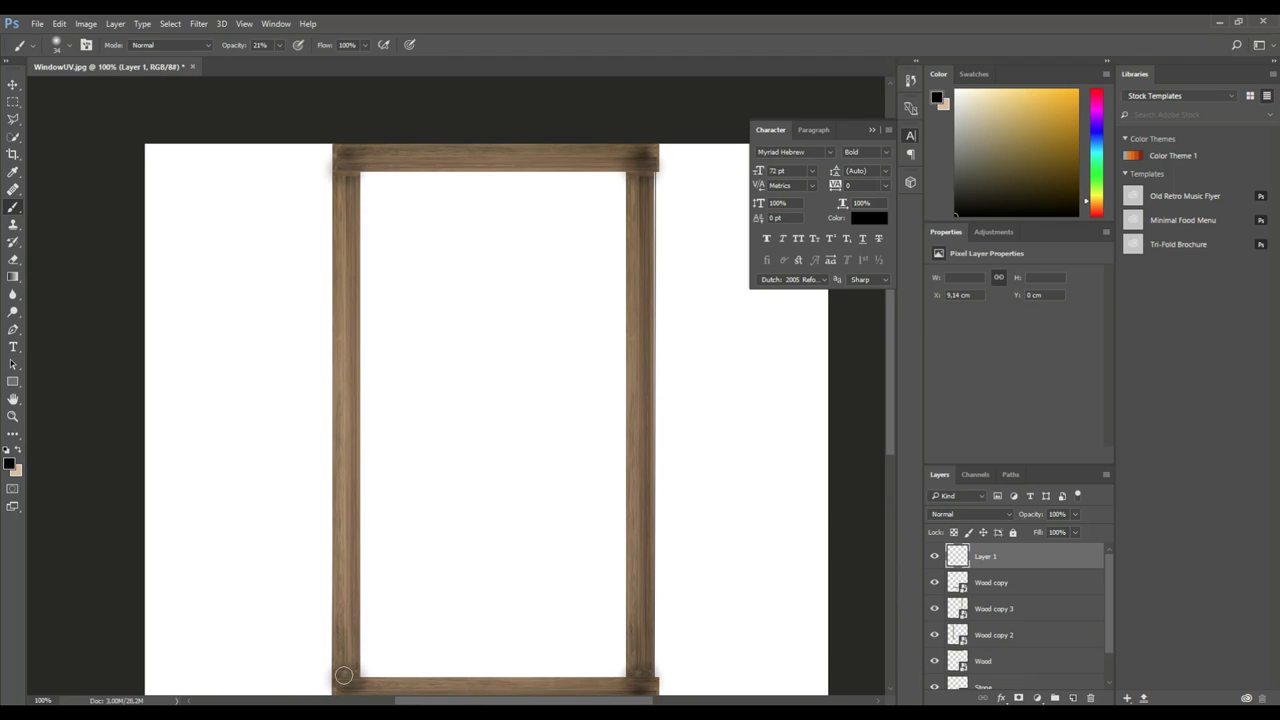
pyautogui.keyDown('shift'); pyautogui.click(341, 153); pyautogui.keyUp('shift')
# Step: Enlarge the soft black brush to 111 px and shade the bottom beam and the upper part of the stone base
pyautogui.scroll(-5, 327, 210)
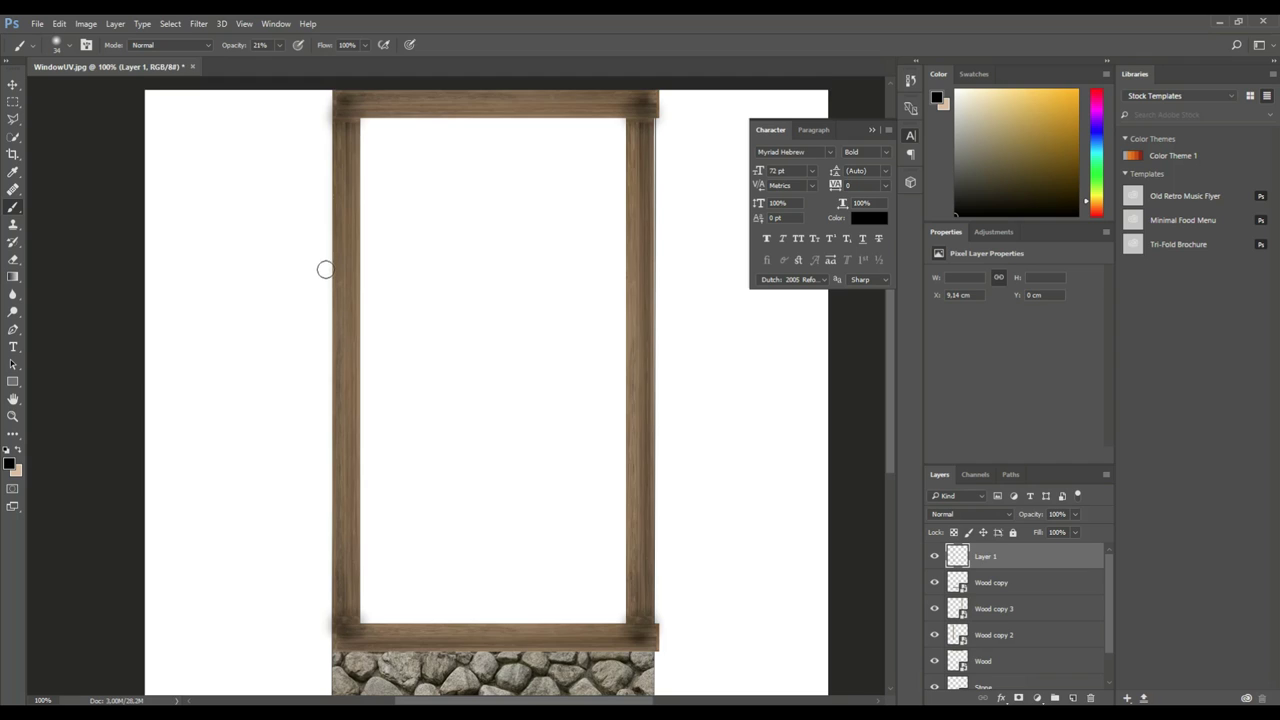
pyautogui.scroll(-1, 306, 296)
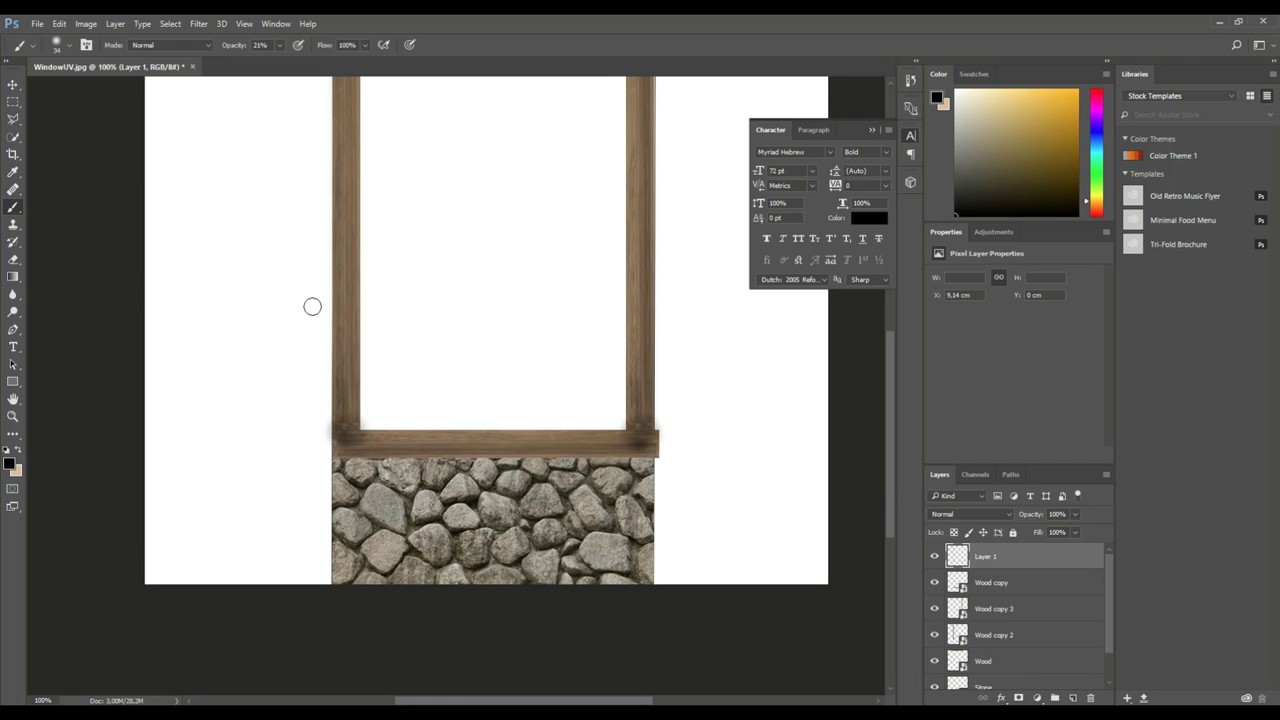
pyautogui.rightClick(448, 505)
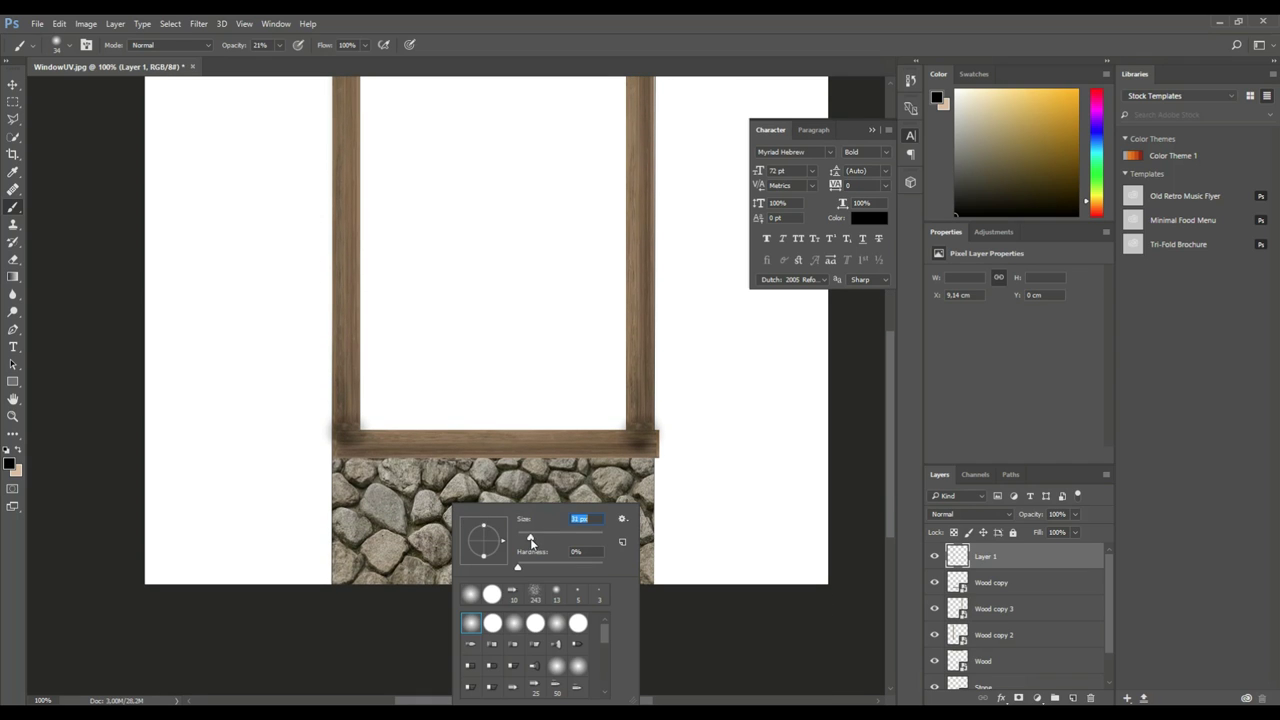
pyautogui.moveTo(557, 541); pyautogui.dragTo(559, 551)
pyautogui.click(602, 448)
pyautogui.moveTo(551, 466)
pyautogui.mouseDown()
pyautogui.moveTo(360, 468)
pyautogui.moveTo(615, 469)
pyautogui.moveTo(354, 468)
pyautogui.moveTo(627, 469)
pyautogui.moveTo(363, 474)
pyautogui.moveTo(380, 508)
pyautogui.moveTo(363, 504)
pyautogui.moveTo(590, 496)
pyautogui.moveTo(475, 517)
pyautogui.moveTo(590, 513)
pyautogui.moveTo(607, 527)
pyautogui.moveTo(641, 483)
pyautogui.moveTo(611, 471)
pyautogui.moveTo(390, 475)
pyautogui.mouseUp()
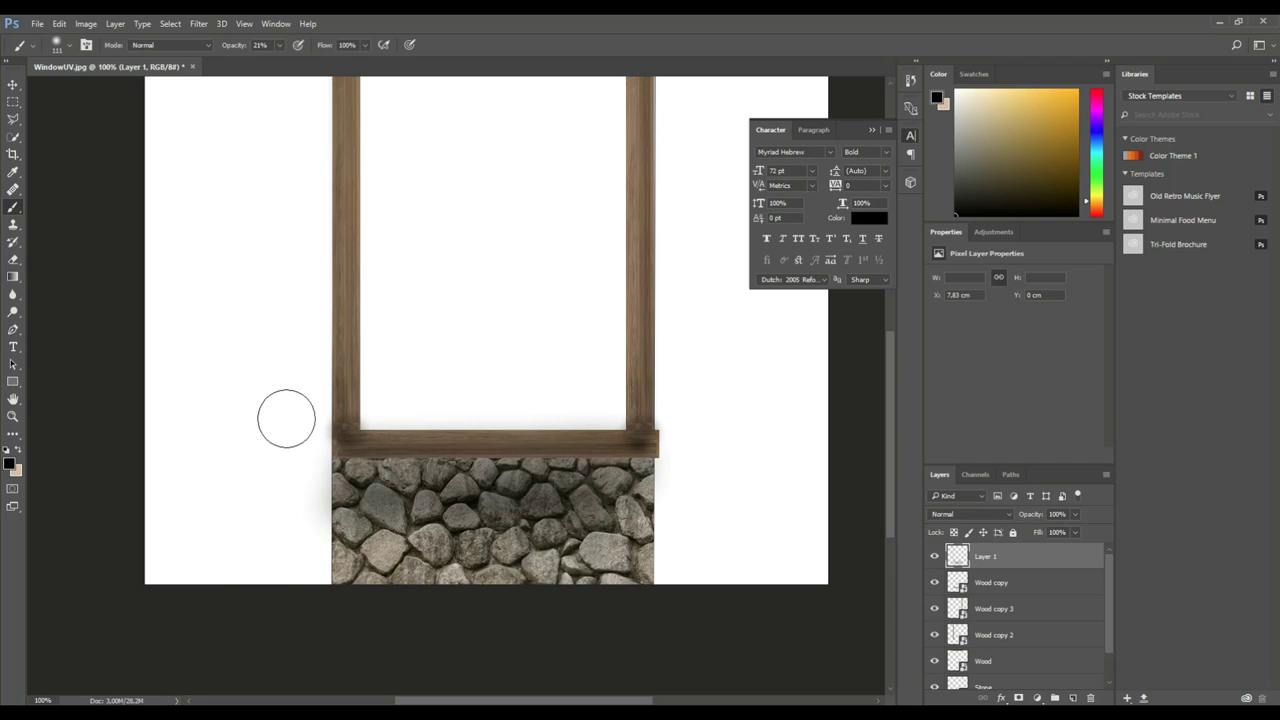
# Step: Merge all layers, from the shading layer down to Layer 0, into a single layer
pyautogui.hotkey('ctrl', '-')
pyautogui.hotkey('ctrl', '-')
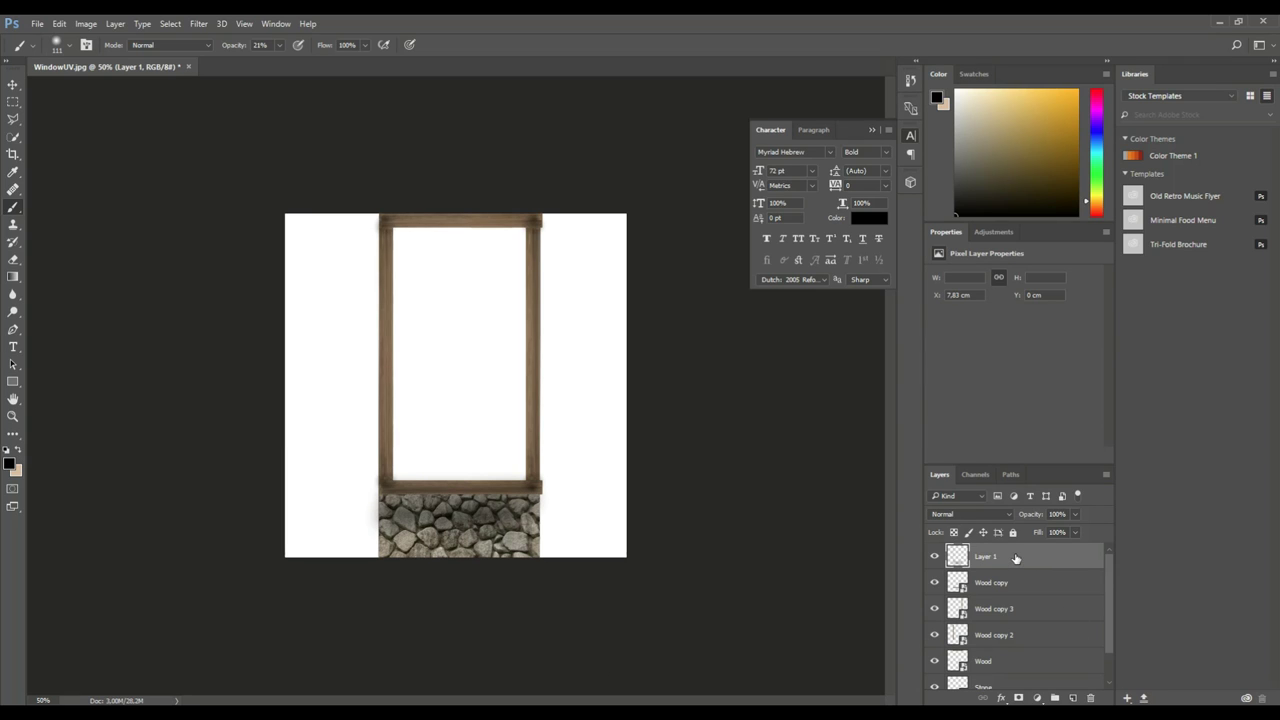
pyautogui.scroll(-2, 1024, 562)
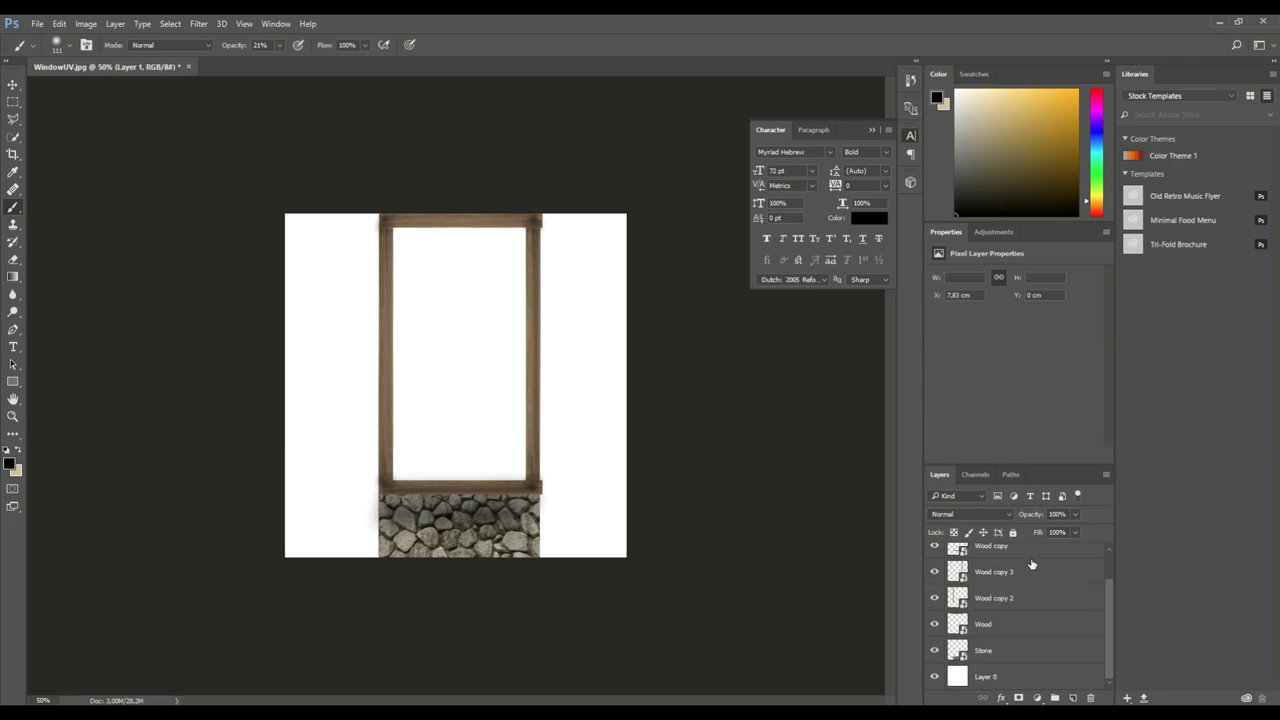
pyautogui.keyDown('shift'); pyautogui.click(1004, 679); pyautogui.keyUp('shift')
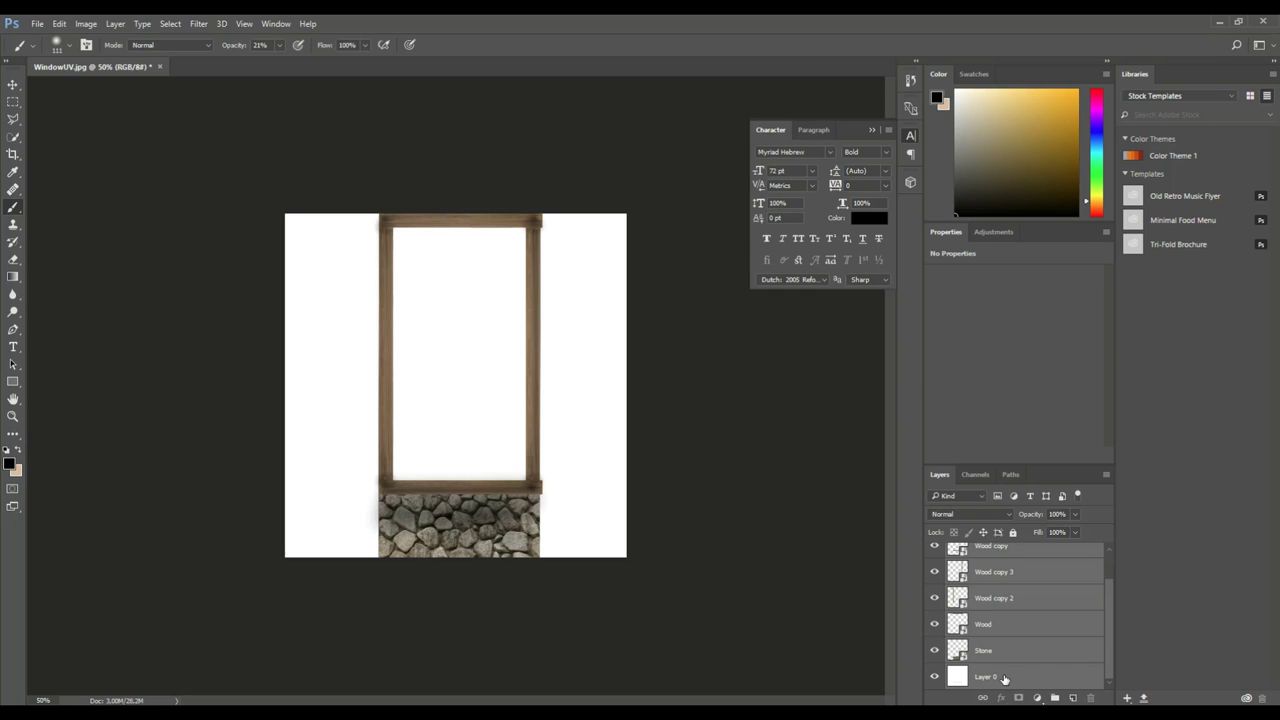
pyautogui.rightClick(1004, 679)
pyautogui.click(1004, 568)
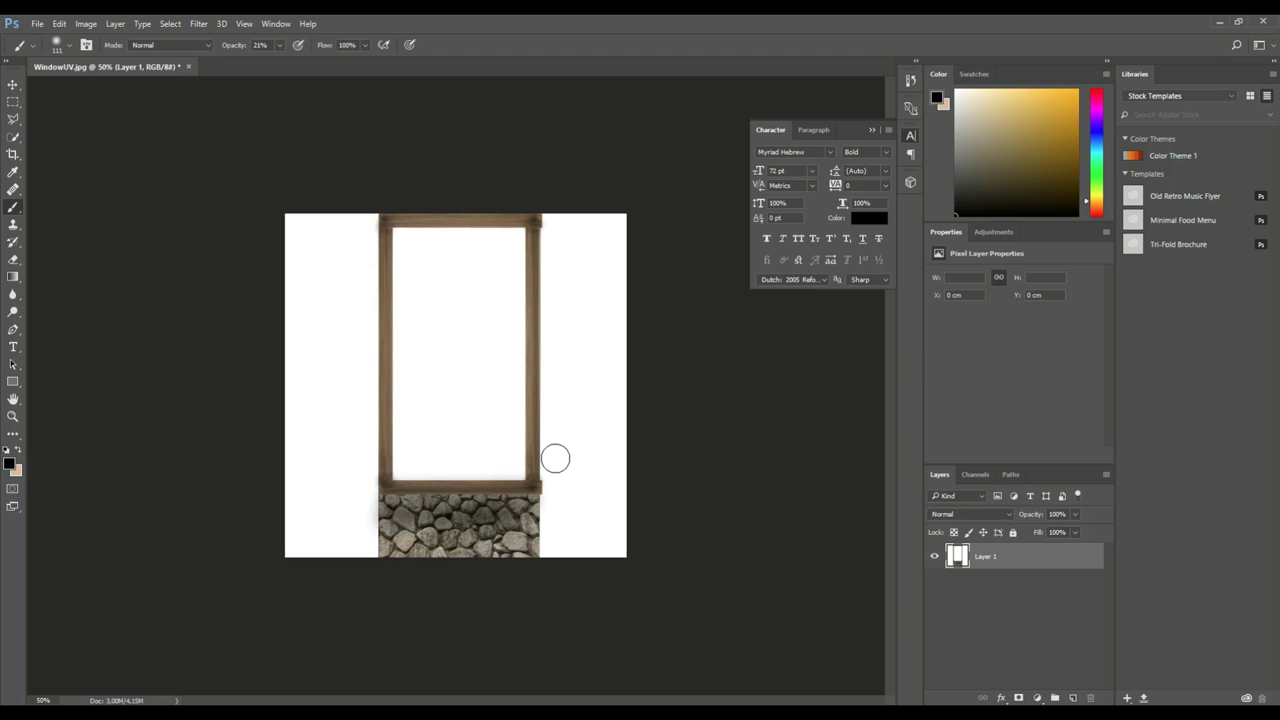
# Step: Add a new layer above the merged artwork and choose a light cream foreground colour
pyautogui.click(1074, 698)
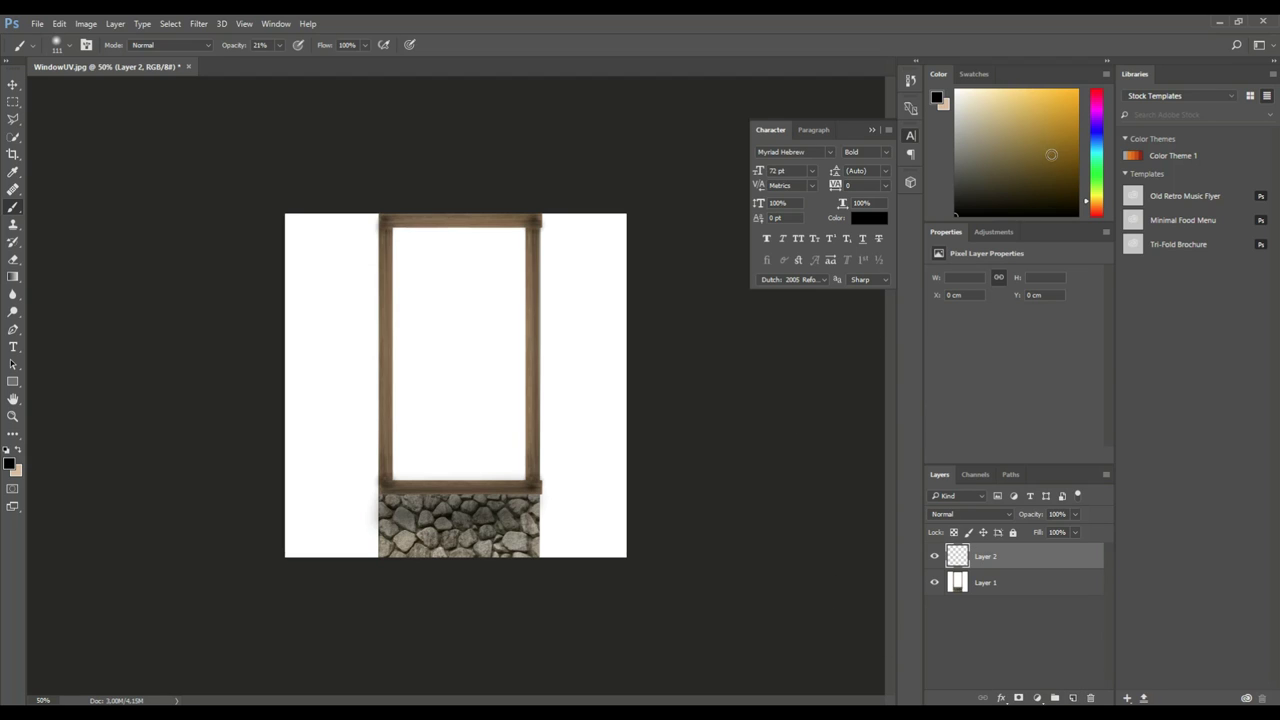
pyautogui.moveTo(1018, 154); pyautogui.dragTo(984, 92)
# Step: Select the white rectangular opening inside the wooden frame with the Polygonal Lasso, placing points at its four inner corners
pyautogui.click(13, 102)
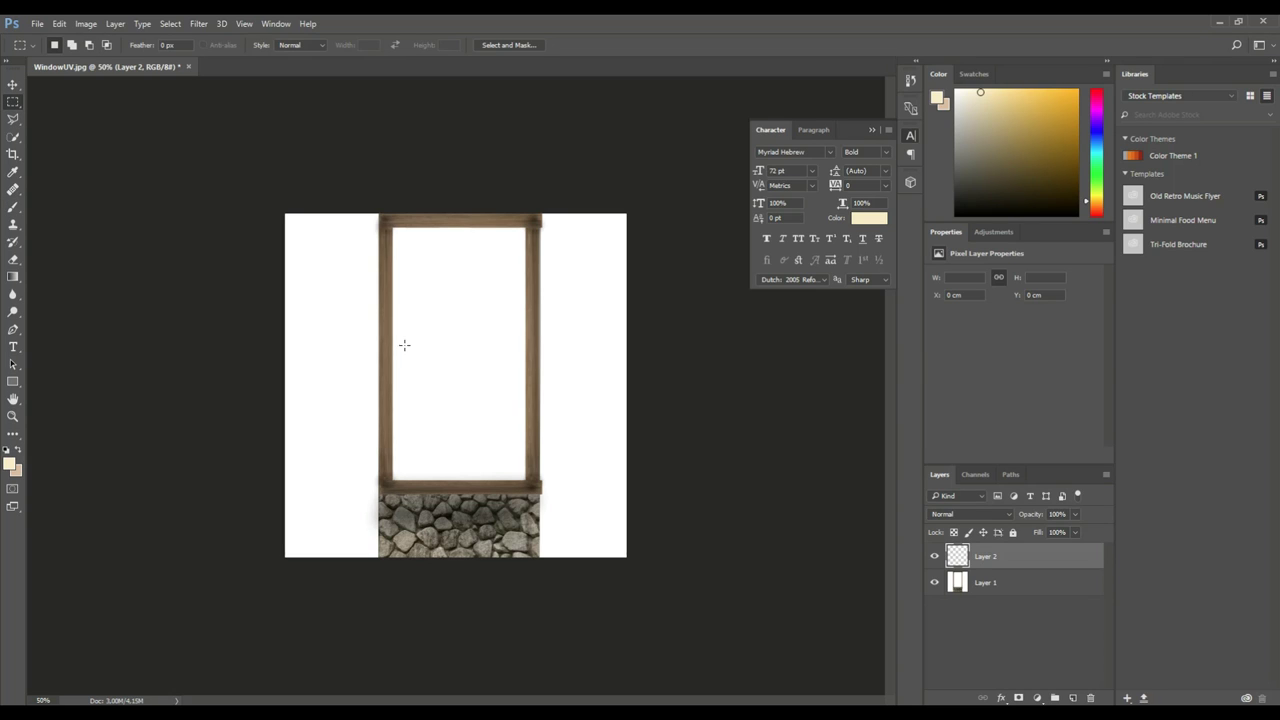
pyautogui.click(13, 120)
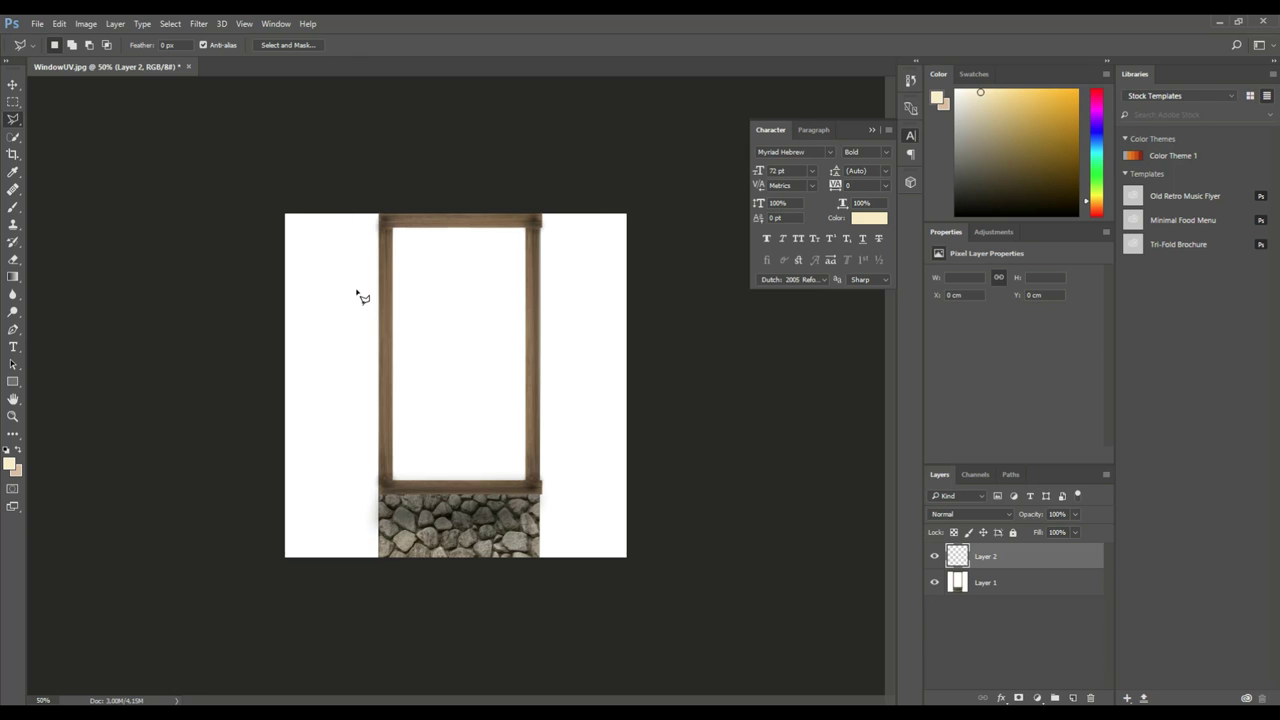
pyautogui.hotkey('ctrl', '1')
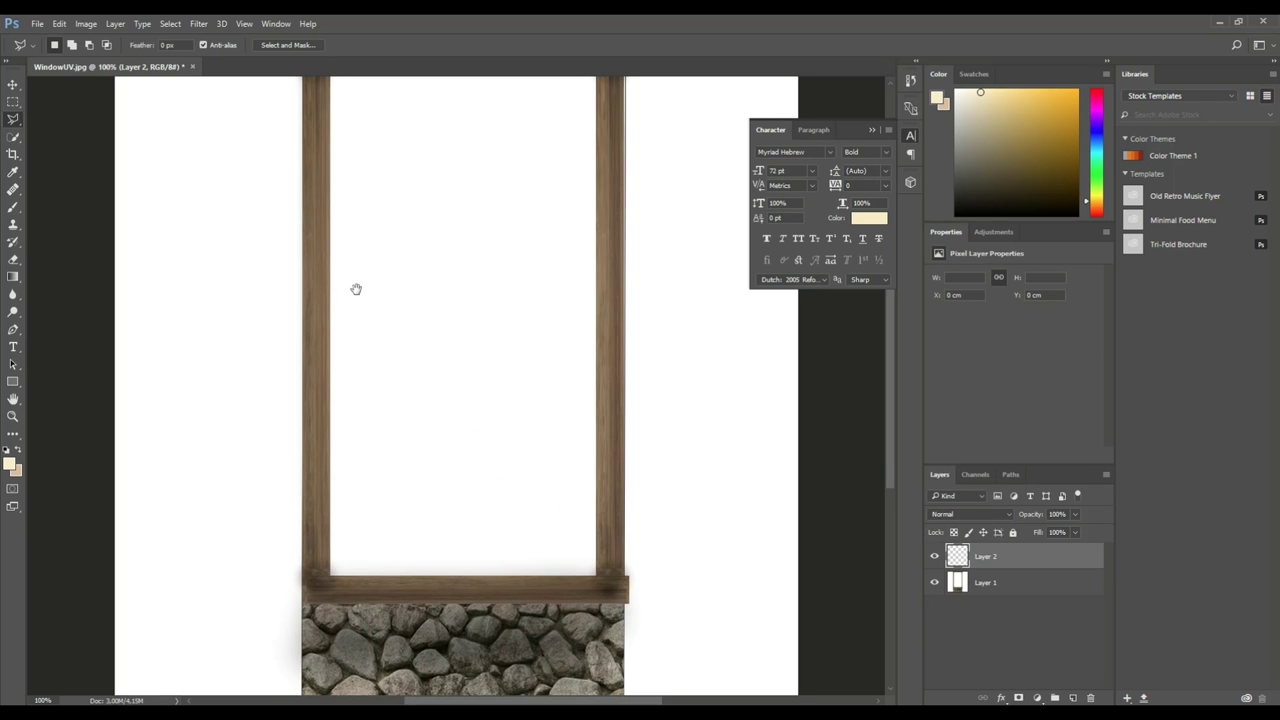
pyautogui.moveTo(355, 289); pyautogui.dragTo(366, 340)
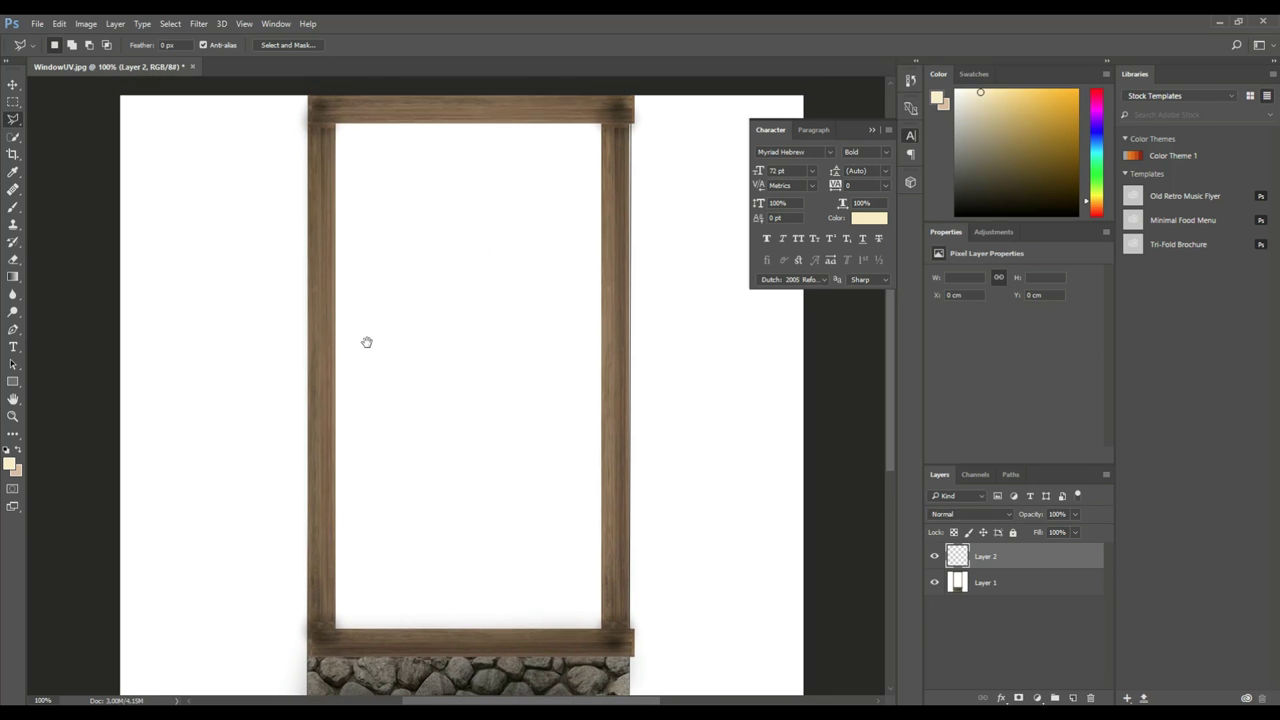
pyautogui.click(335, 127)
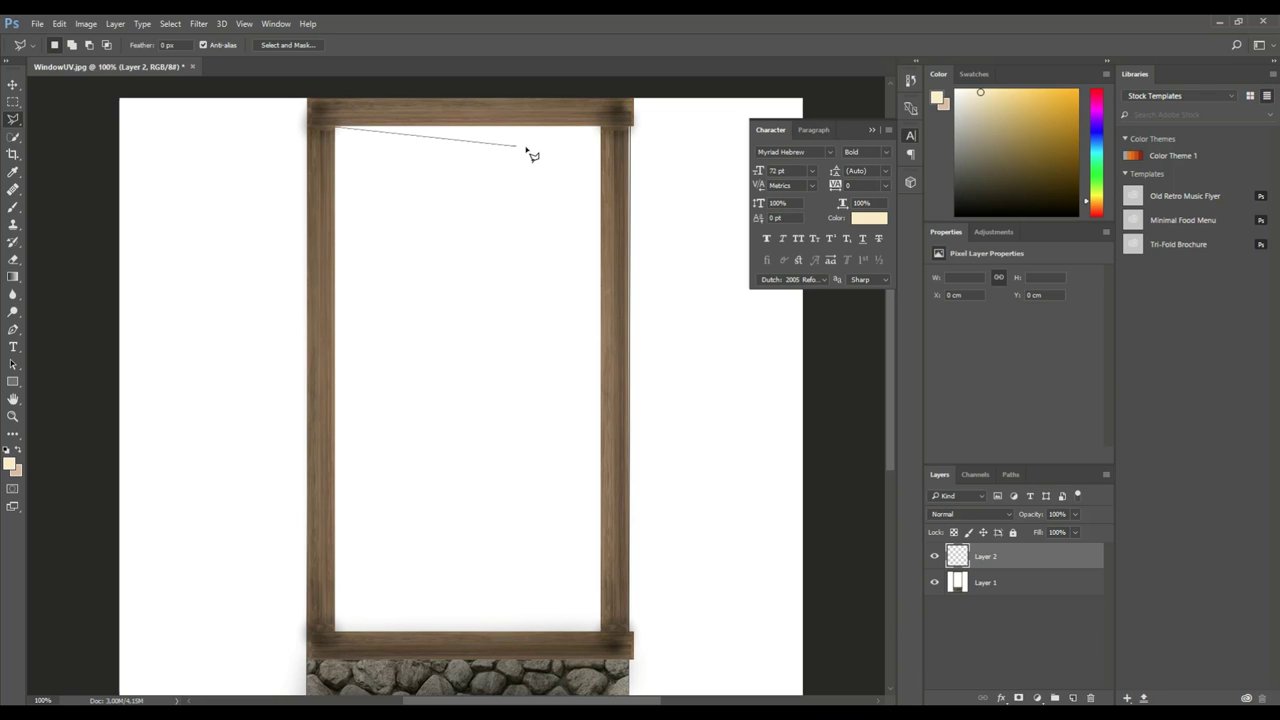
pyautogui.click(602, 128)
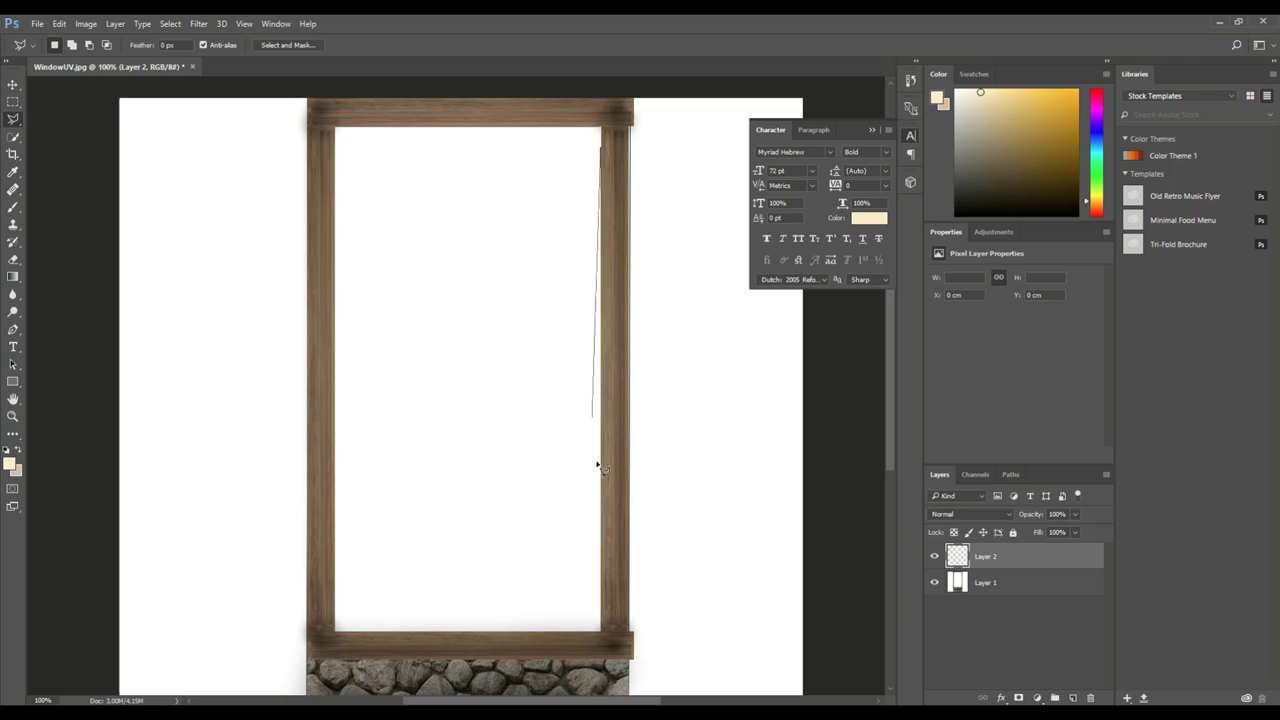
pyautogui.click(601, 631)
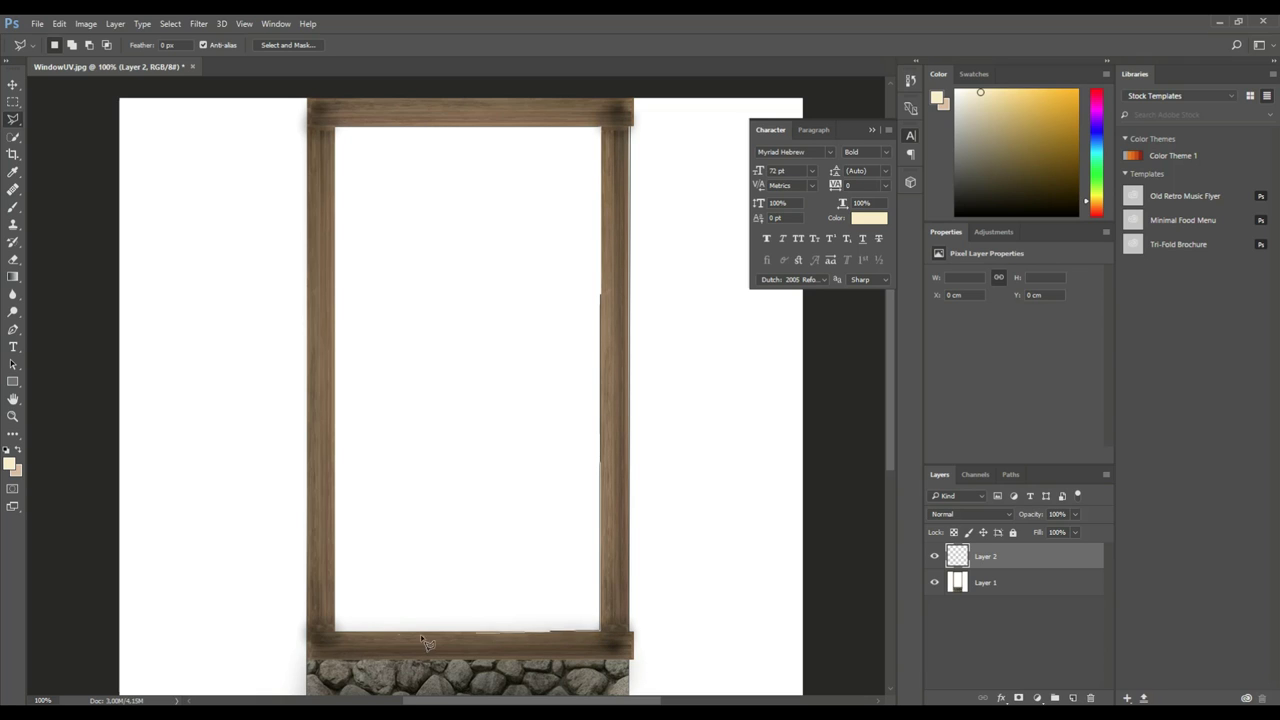
pyautogui.click(336, 631)
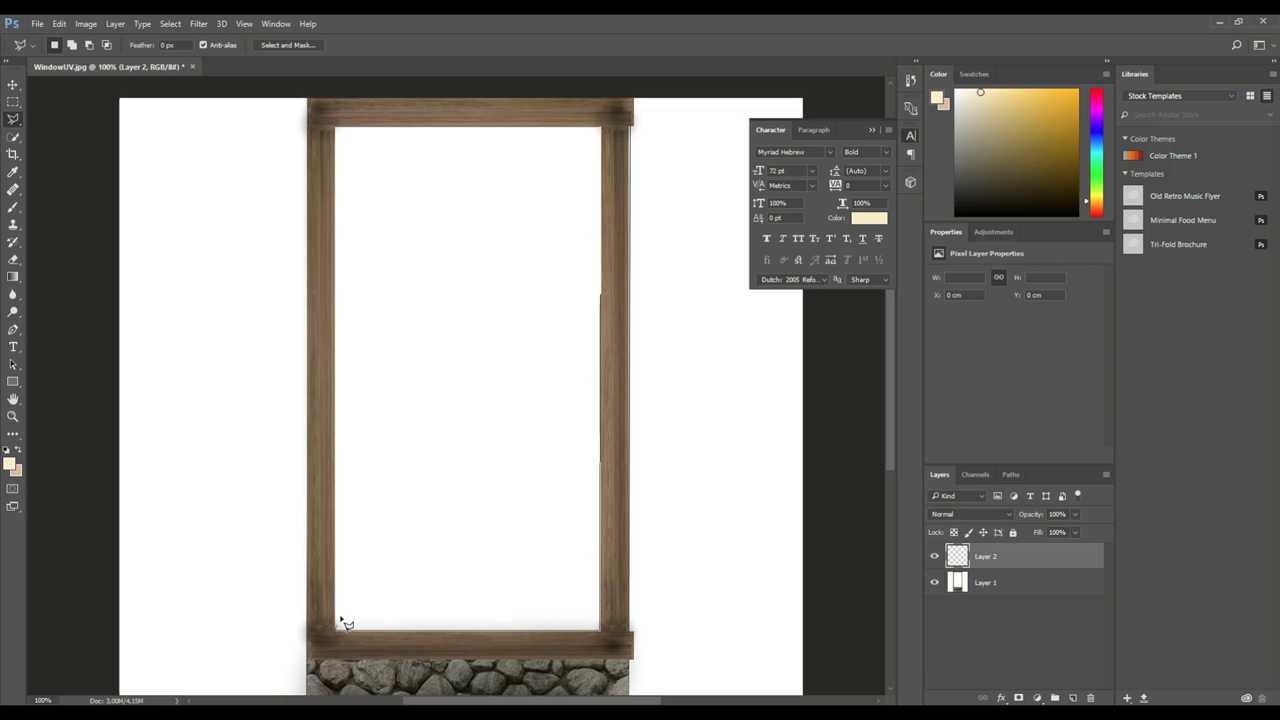
pyautogui.click(337, 129)
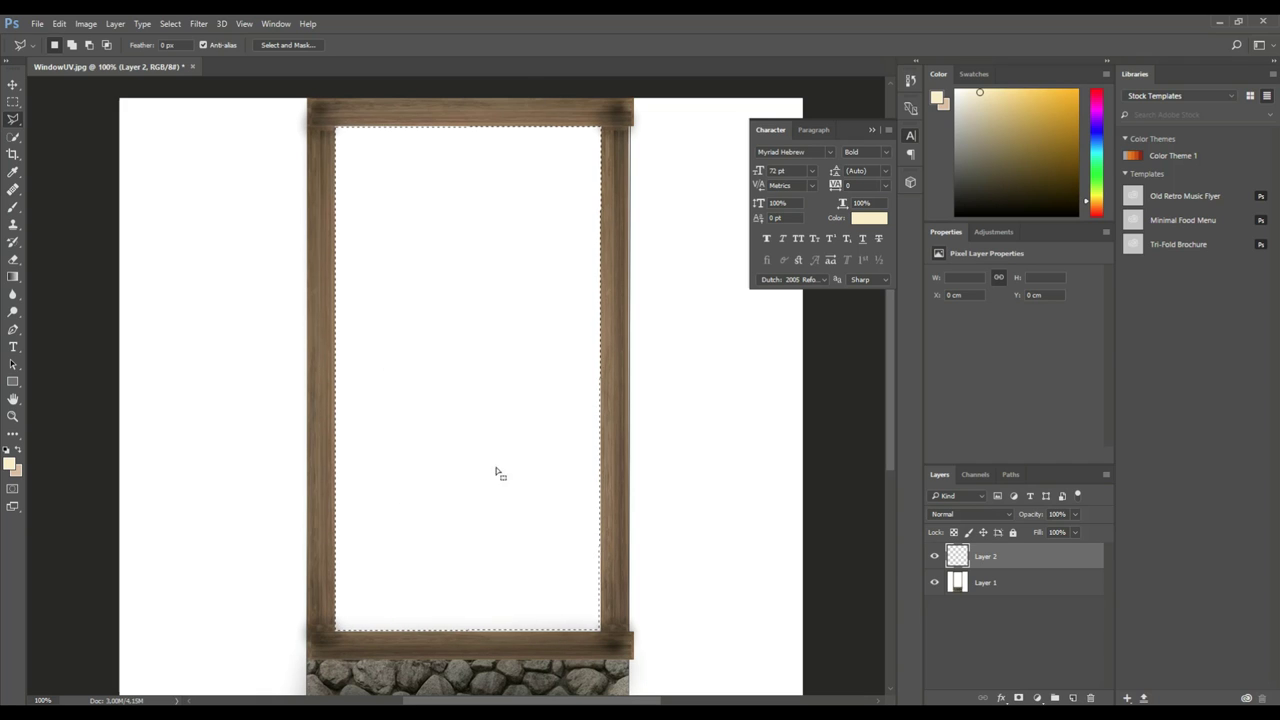
# Step: Paint the selected opening cream on the new layer with a soft 417 px brush at 21% opacity, and deselect it
pyautogui.click(13, 208)
pyautogui.click(69, 46)
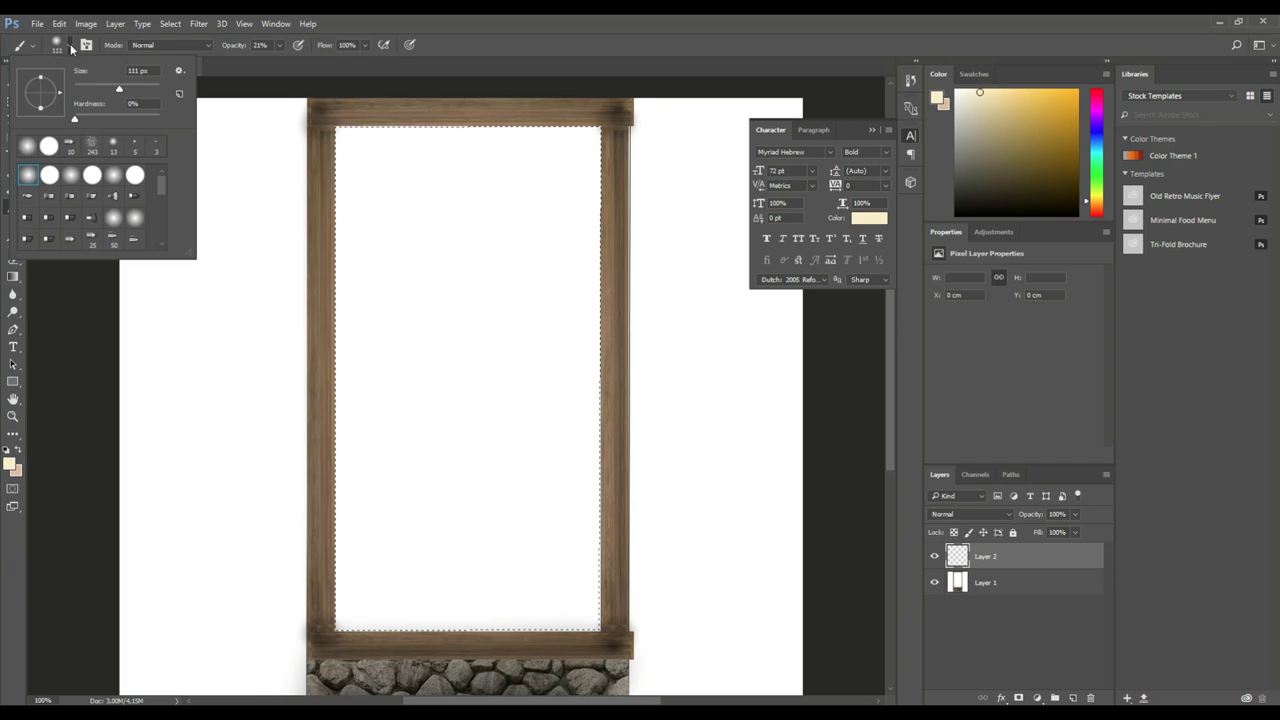
pyautogui.moveTo(120, 91); pyautogui.dragTo(137, 91)
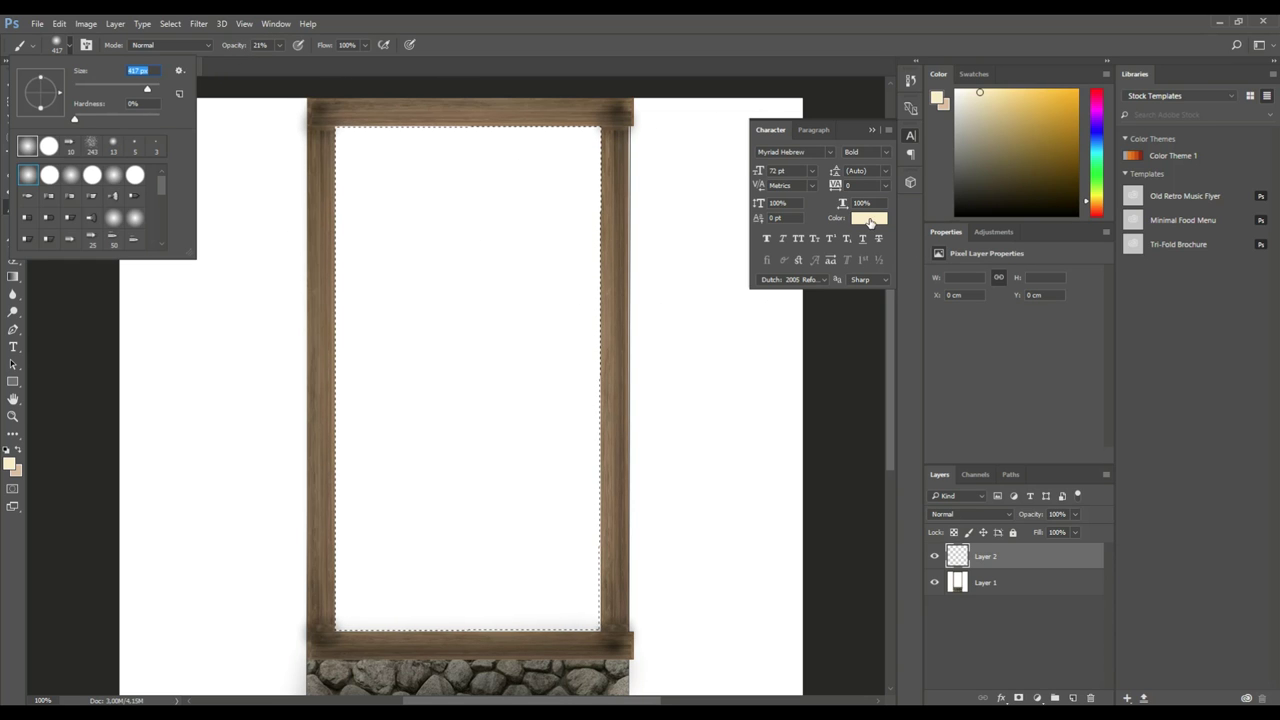
pyautogui.press('Return')
pyautogui.click(449, 344)
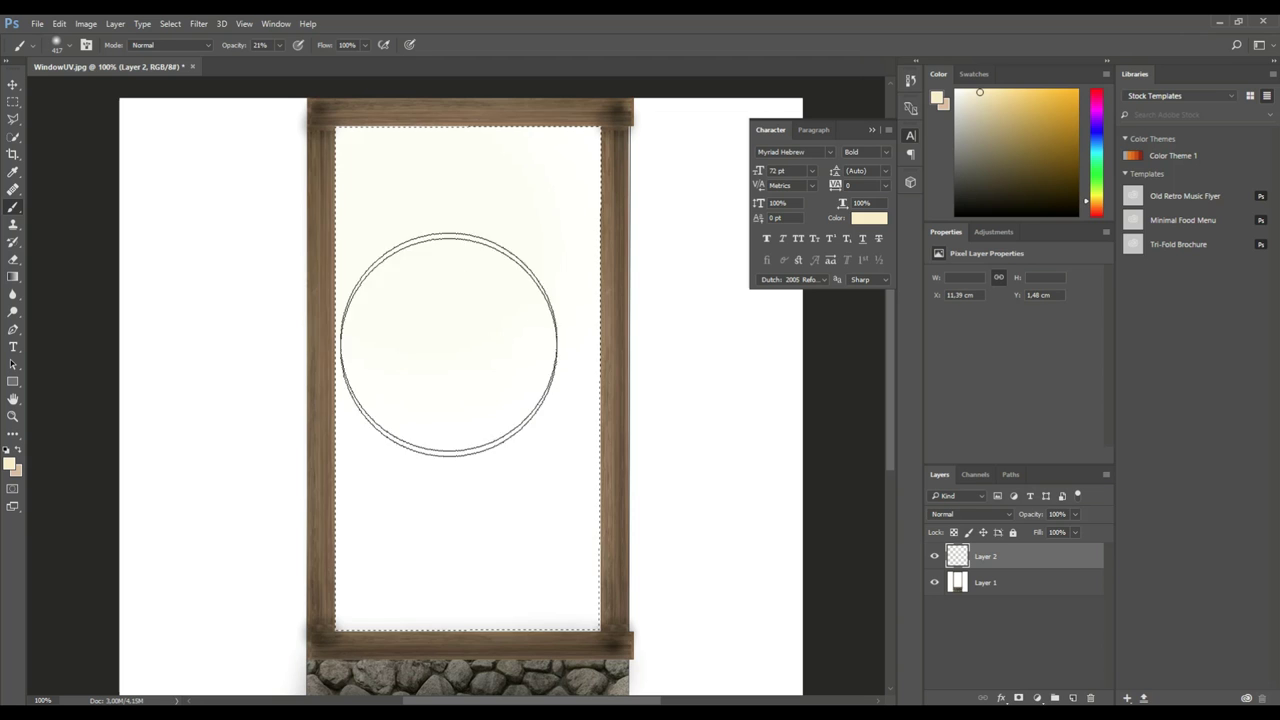
pyautogui.moveTo(493, 420)
pyautogui.mouseDown()
pyautogui.moveTo(563, 594)
pyautogui.moveTo(378, 552)
pyautogui.moveTo(431, 443)
pyautogui.moveTo(431, 309)
pyautogui.moveTo(651, 112)
pyautogui.moveTo(586, 391)
pyautogui.moveTo(771, 471)
pyautogui.moveTo(543, 71)
pyautogui.moveTo(535, 441)
pyautogui.mouseUp()
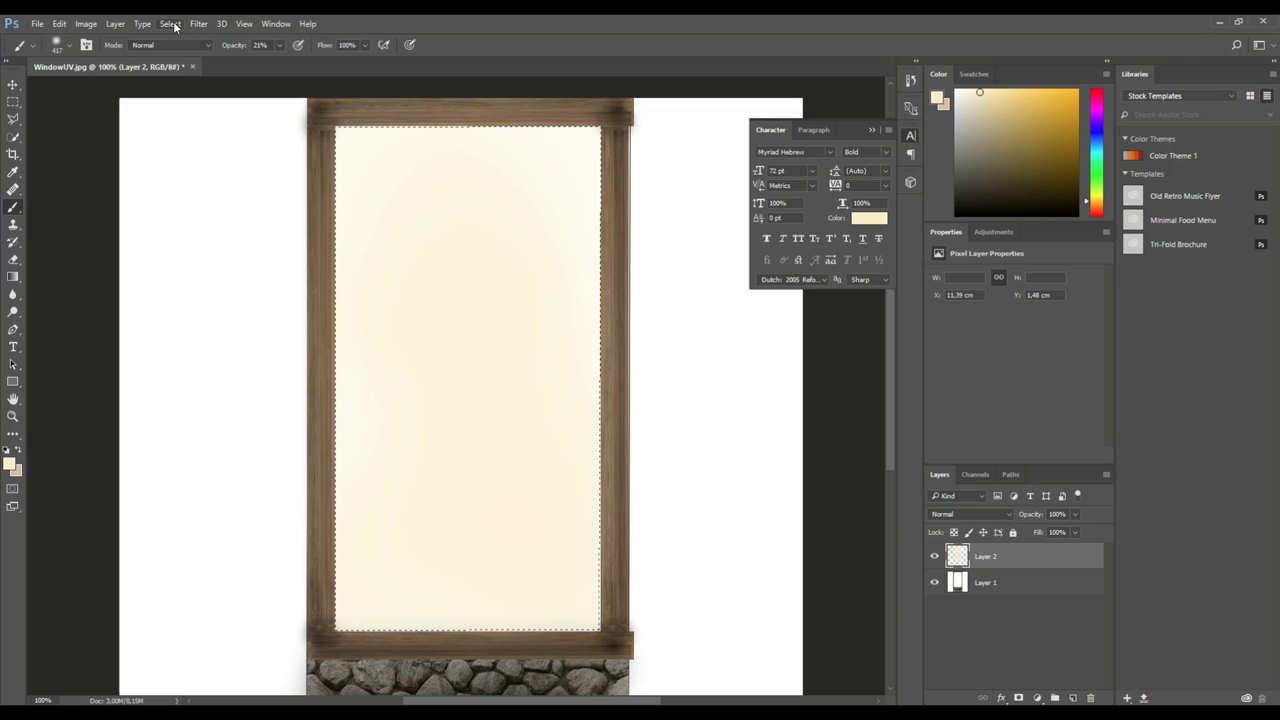
pyautogui.click(170, 24)
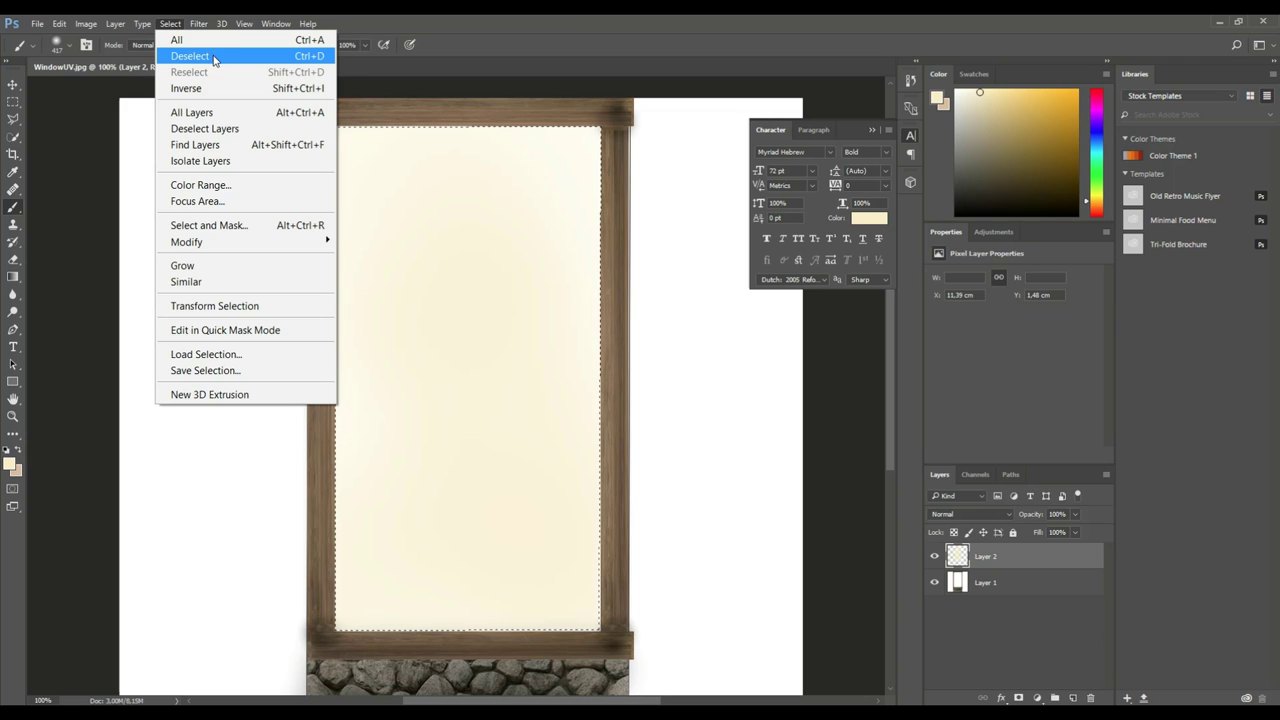
pyautogui.click(214, 56)
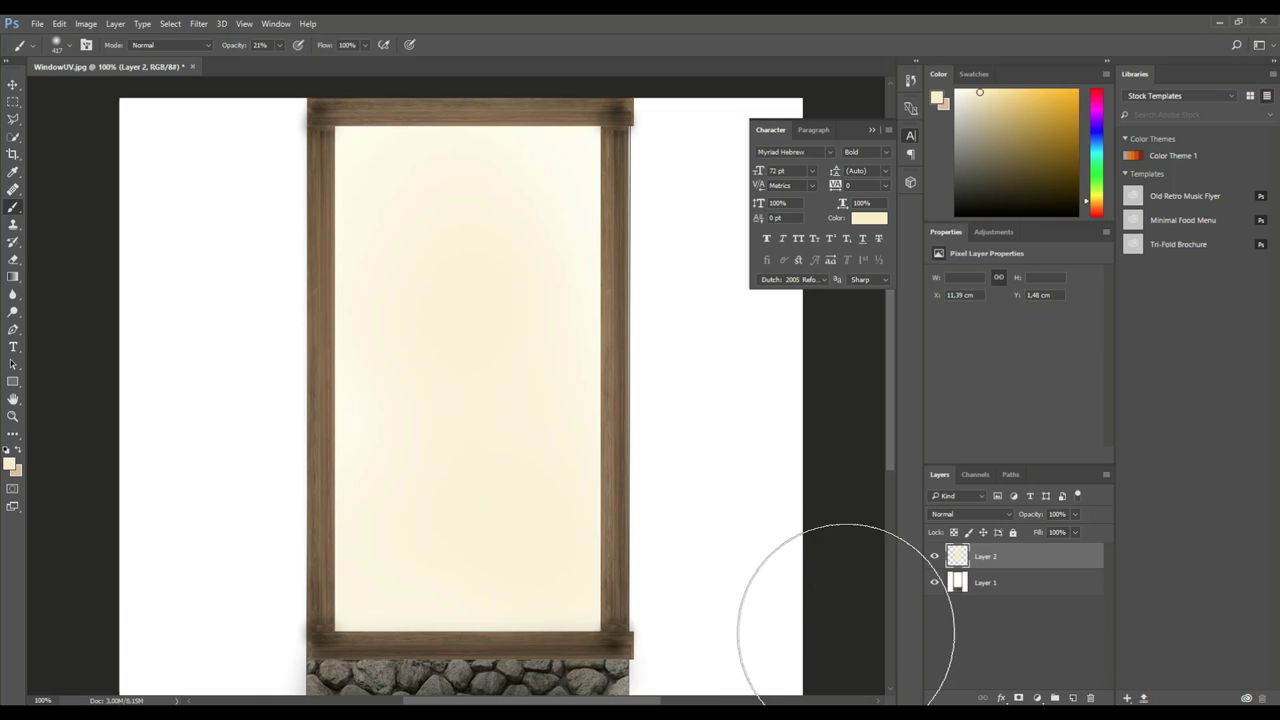
# Step: Paint a straight black horizontal bar between the side posts, near the frame's top, on a new layer with a hard 34 px brush at 76% opacity
pyautogui.click(1074, 699)
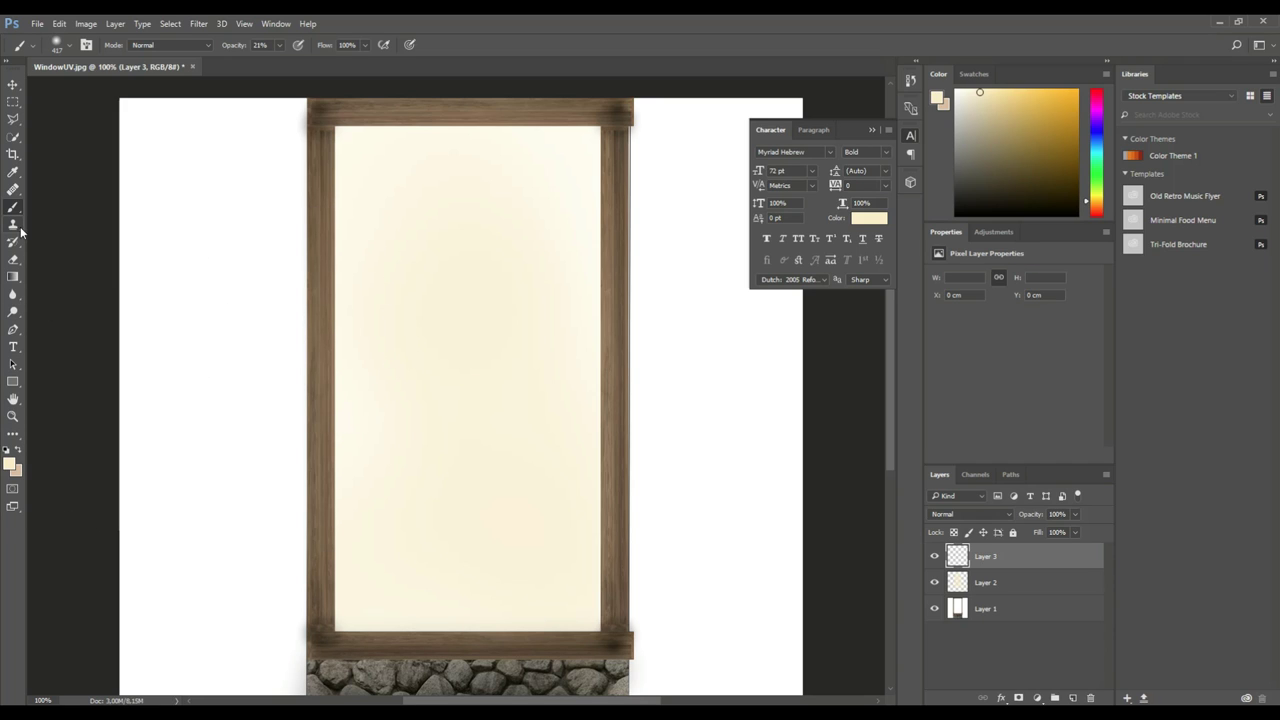
pyautogui.click(70, 46)
pyautogui.click(50, 146)
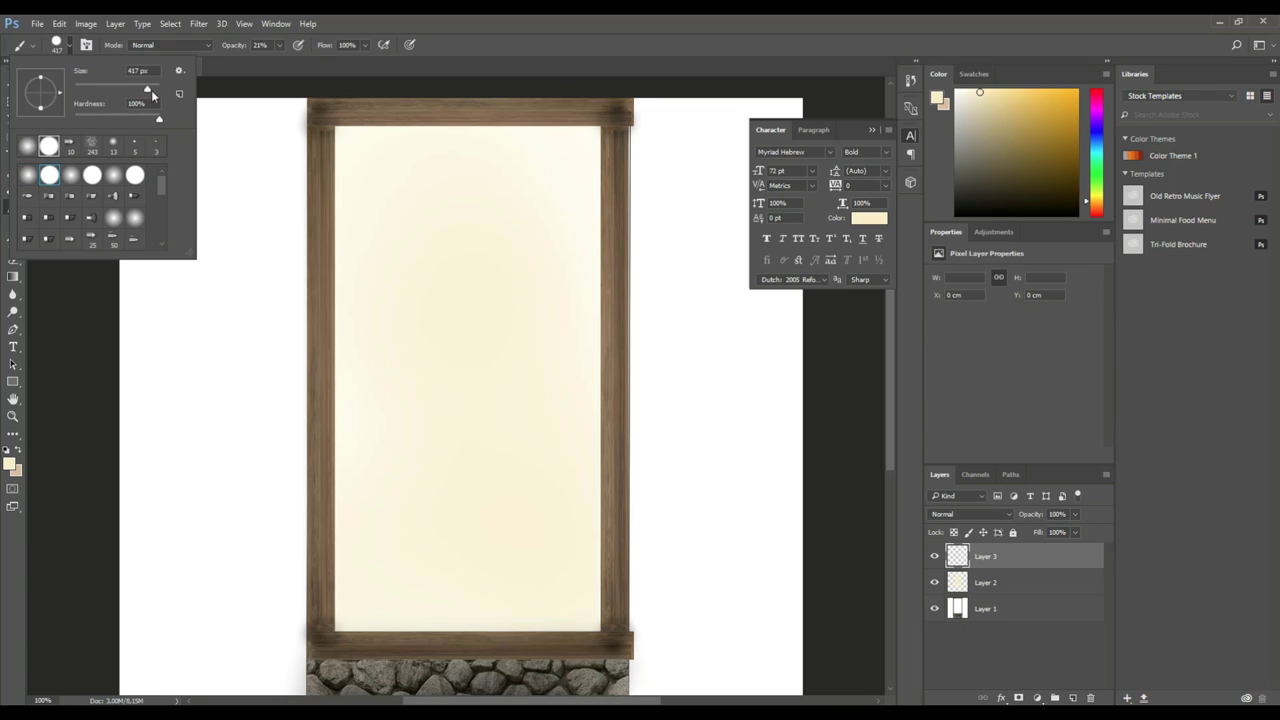
pyautogui.moveTo(140, 88); pyautogui.dragTo(78, 88)
pyautogui.moveTo(84, 90); pyautogui.dragTo(89, 90)
pyautogui.moveTo(231, 51)
pyautogui.mouseDown()
pyautogui.moveTo(277, 51)
pyautogui.moveTo(227, 47)
pyautogui.mouseUp()
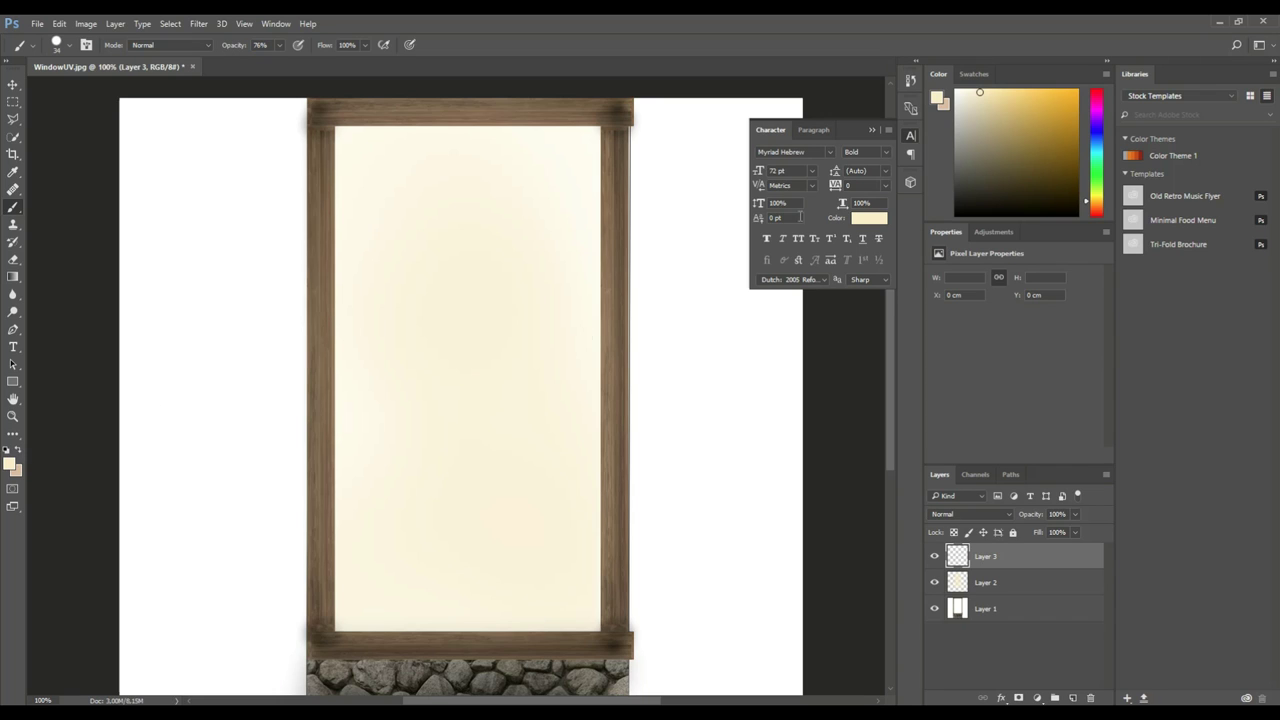
pyautogui.click(950, 216)
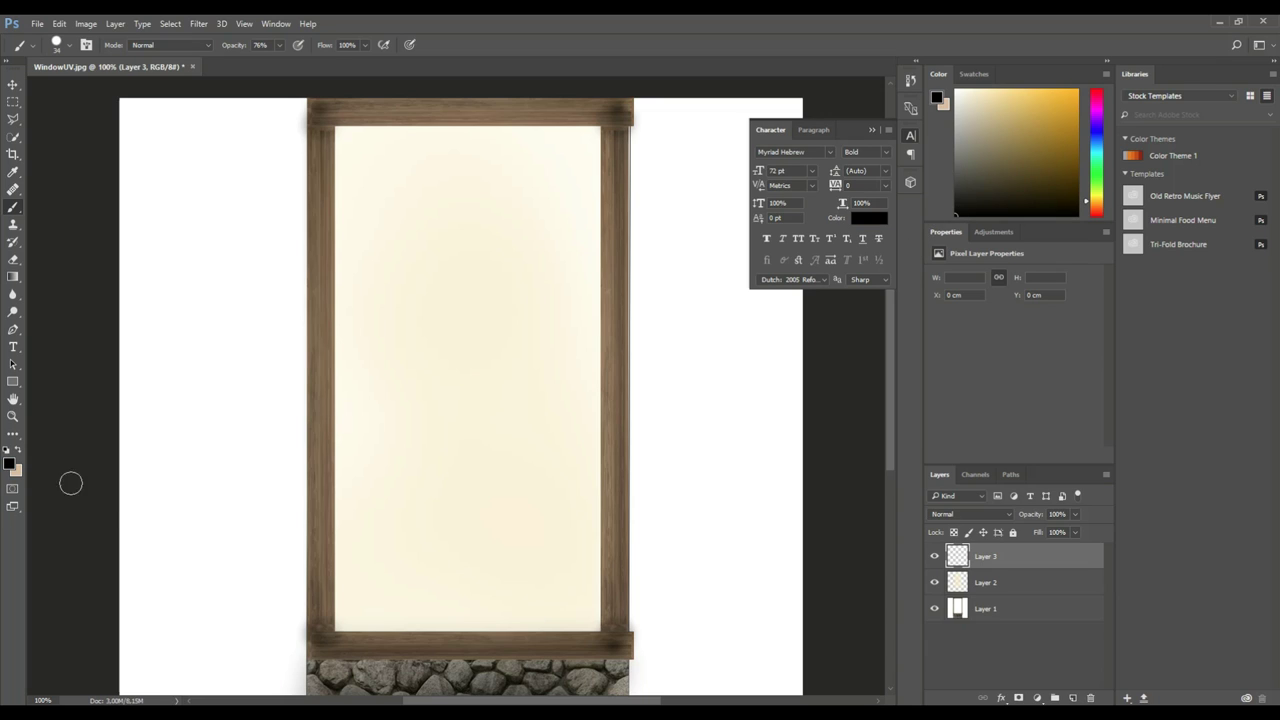
pyautogui.click(322, 170)
pyautogui.keyDown('shift'); pyautogui.click(616, 170); pyautogui.keyUp('shift')
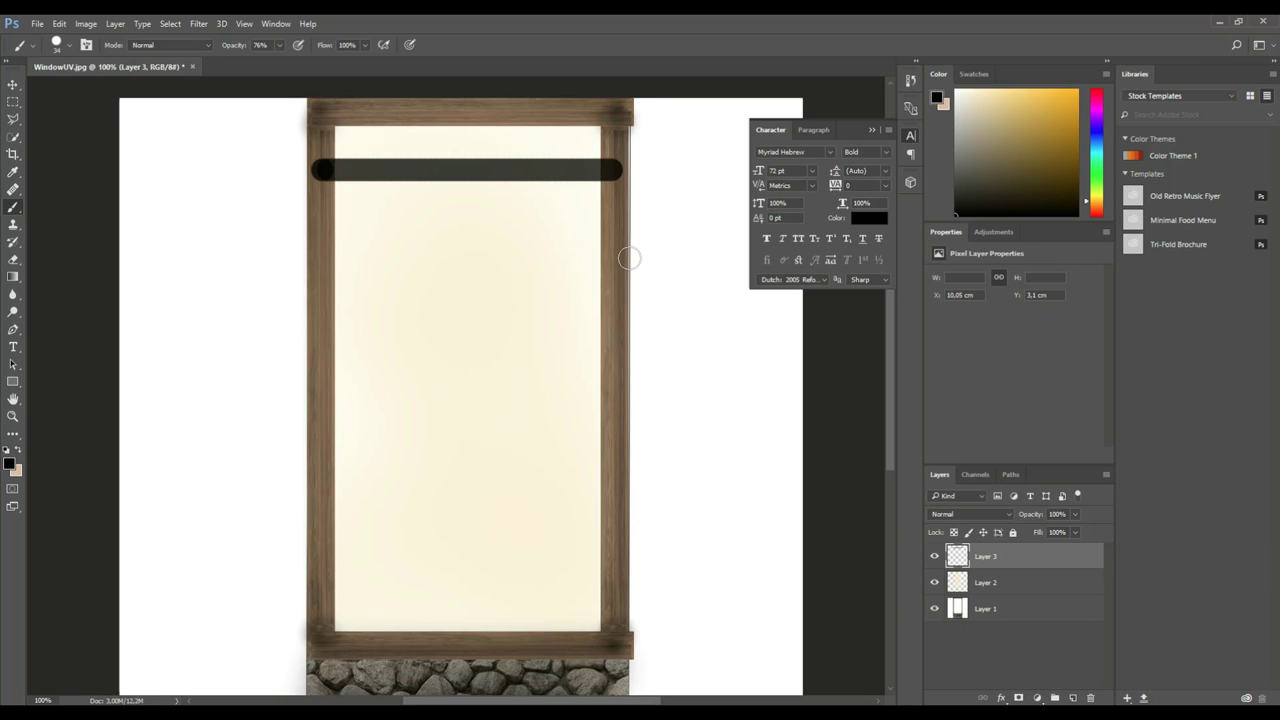
# Step: Duplicate the black horizontal bar four times down the cream opening, spacing the bars 3.32 cm apart
pyautogui.click(13, 84)
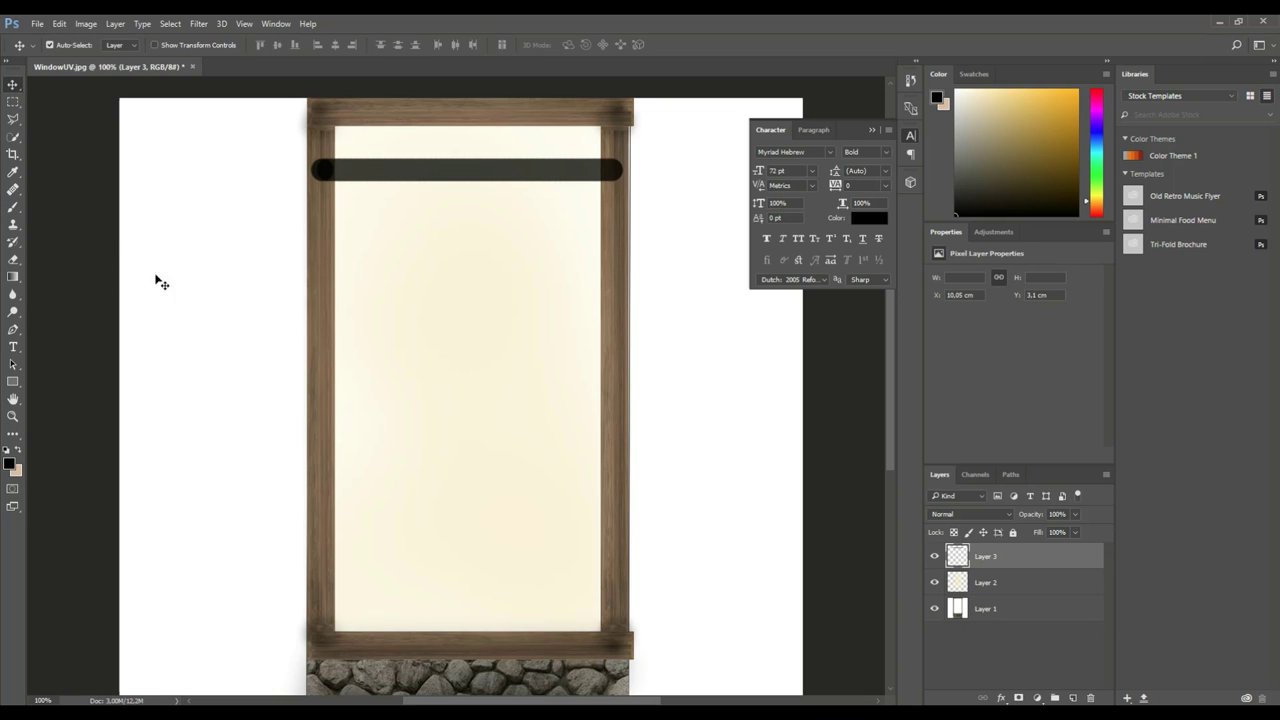
pyautogui.moveTo(413, 175)
pyautogui.keyDown('alt'); pyautogui.mouseDown()
pyautogui.moveTo(423, 484)
pyautogui.moveTo(449, 543)
pyautogui.moveTo(436, 535)
pyautogui.mouseUp(); pyautogui.keyUp('alt')
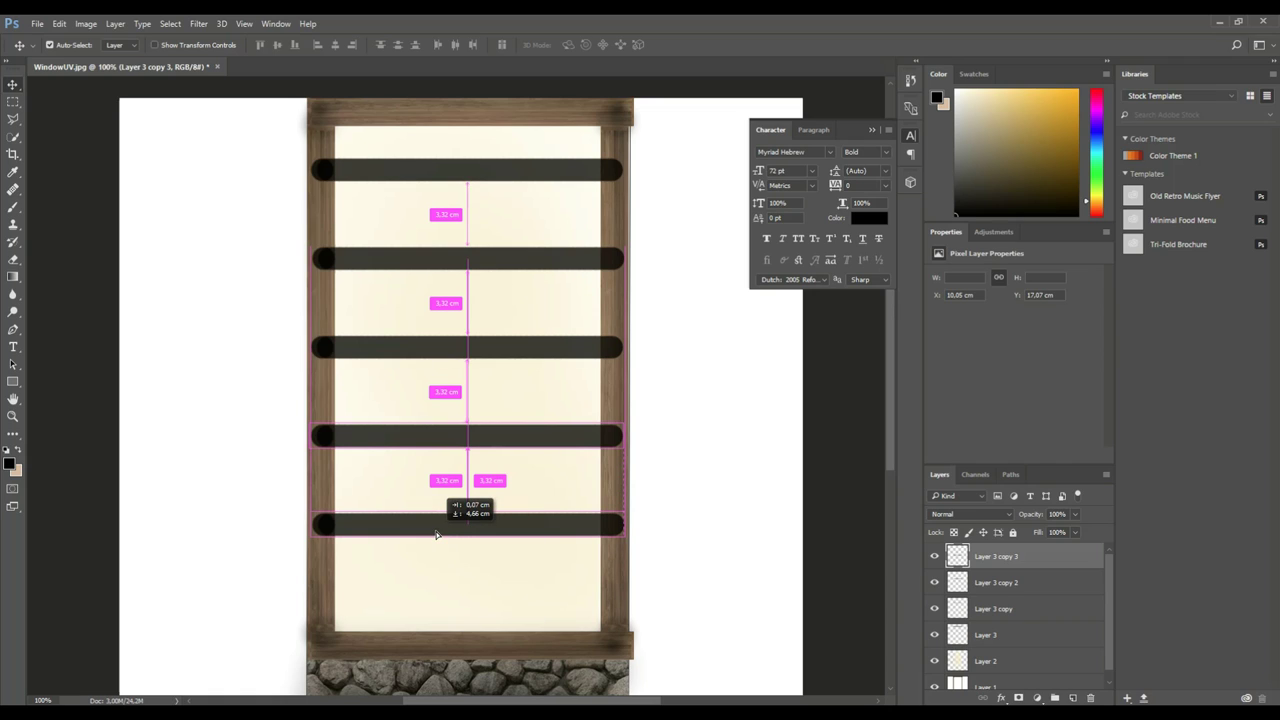
pyautogui.keyDown('alt'); pyautogui.moveTo(436, 535); pyautogui.dragTo(436, 535); pyautogui.keyUp('alt')
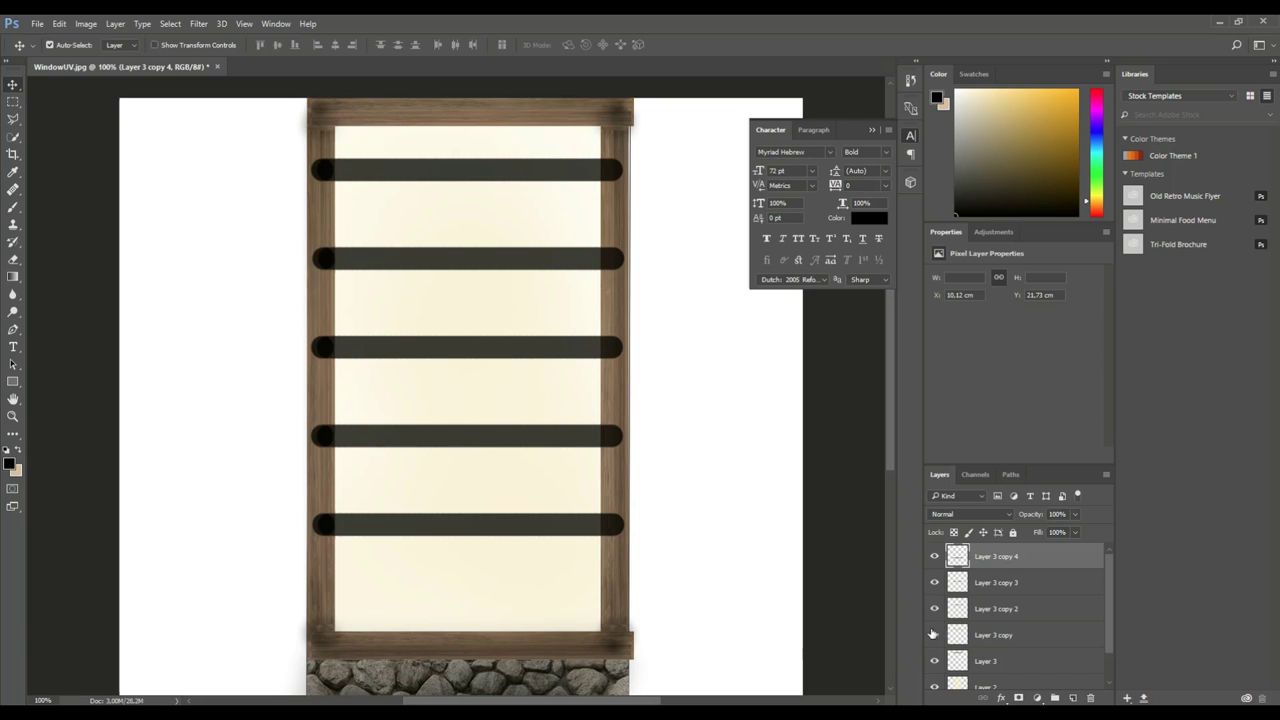
pyautogui.keyDown('ctrl'); pyautogui.click(983, 588); pyautogui.keyUp('ctrl')
pyautogui.click(994, 586)
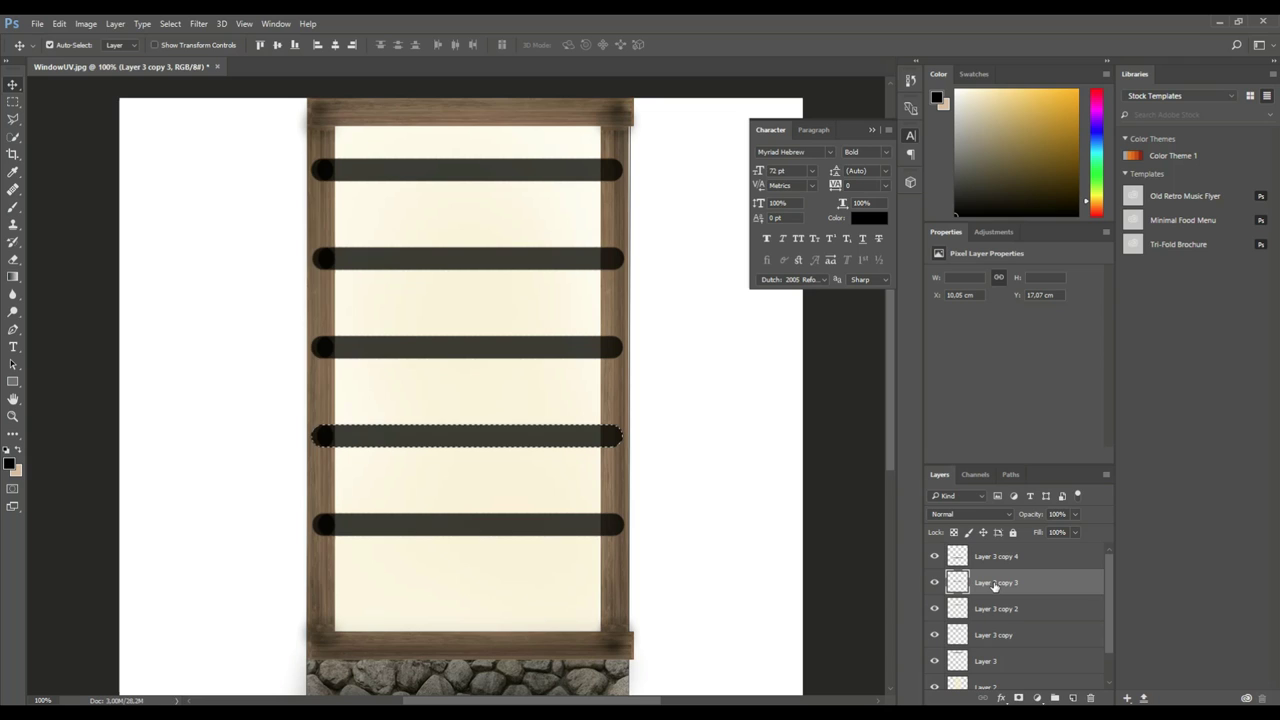
pyautogui.click(1005, 563)
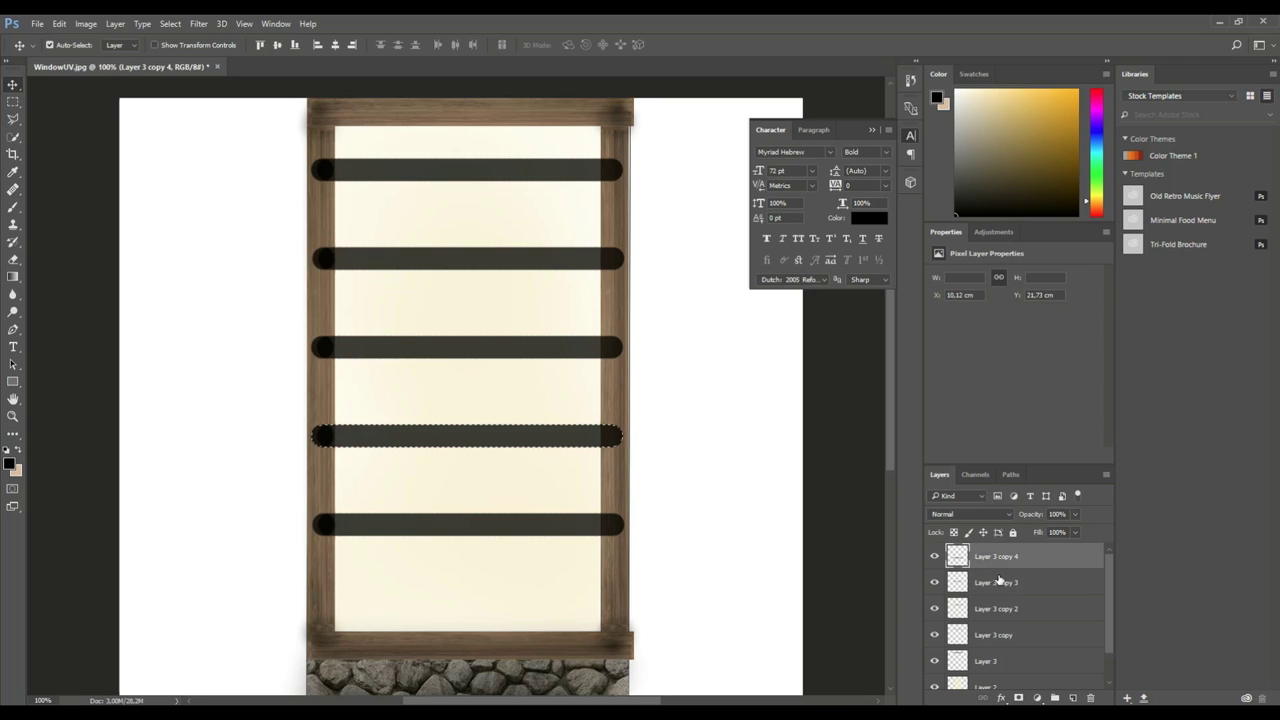
pyautogui.keyDown('shift'); pyautogui.click(1000, 582); pyautogui.keyUp('shift')
pyautogui.keyDown('shift'); pyautogui.click(990, 615); pyautogui.keyUp('shift')
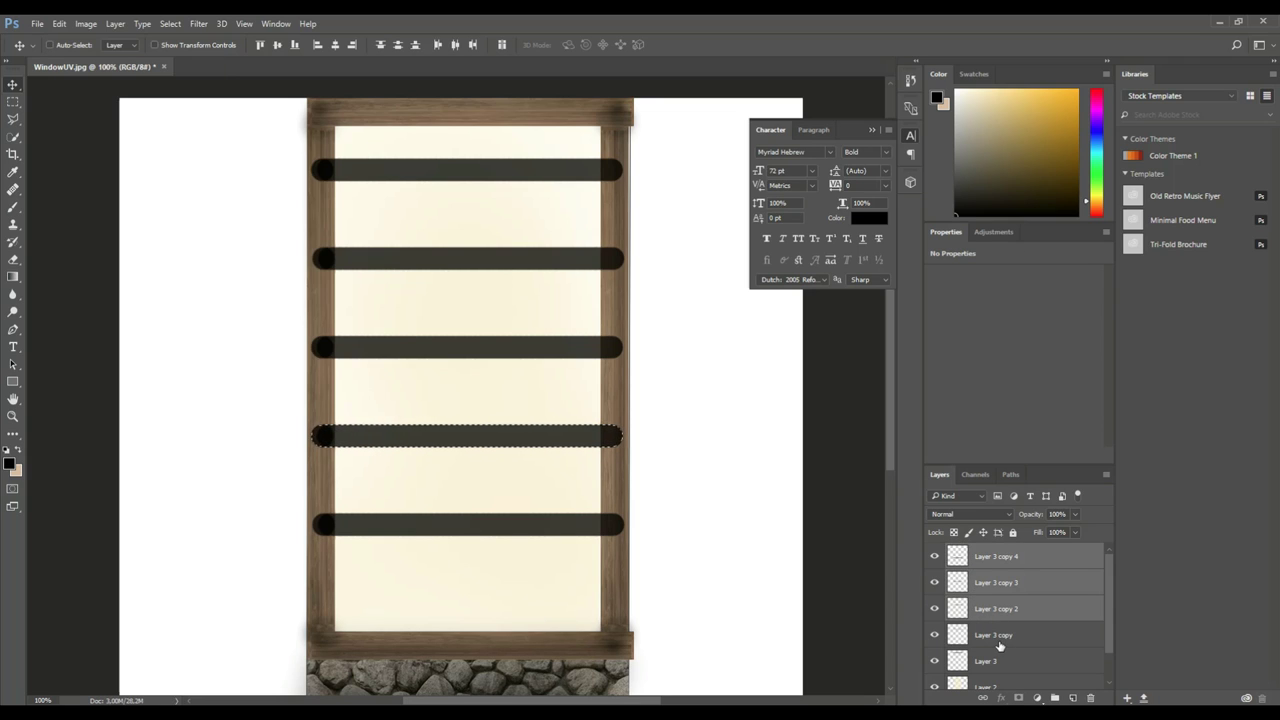
pyautogui.keyDown('shift'); pyautogui.click(999, 640); pyautogui.keyUp('shift')
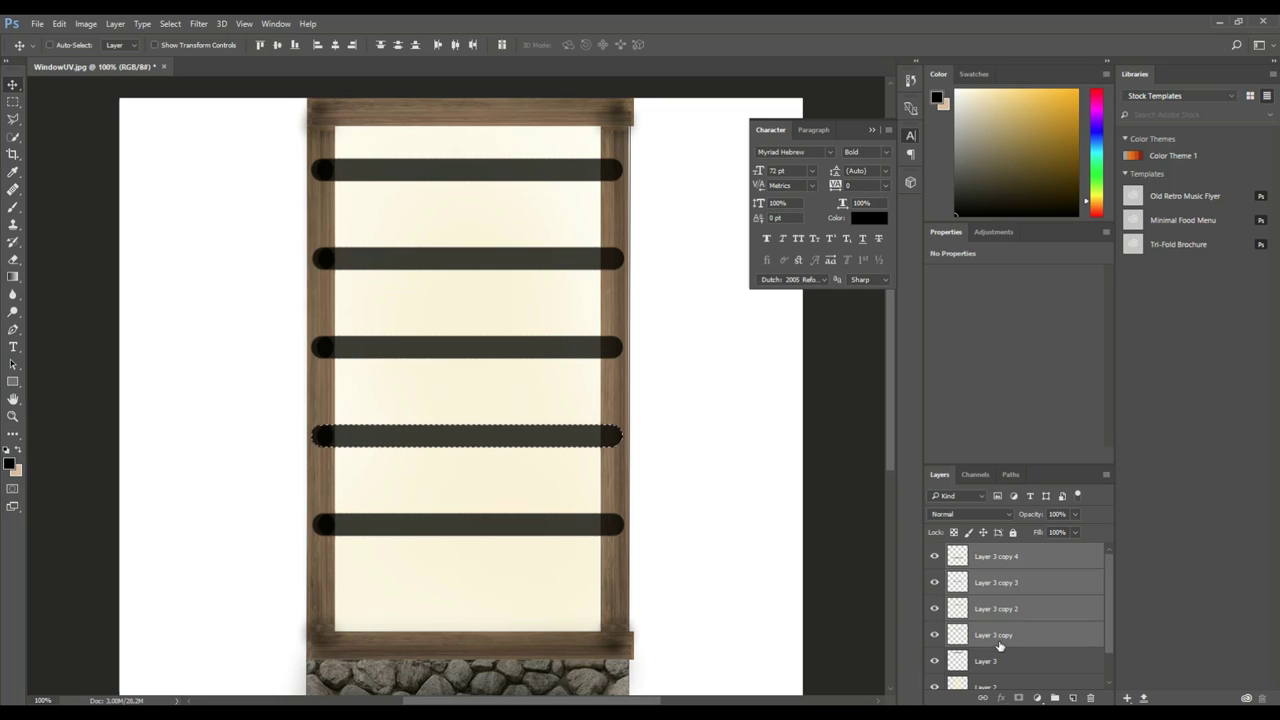
pyautogui.press('ctrl')
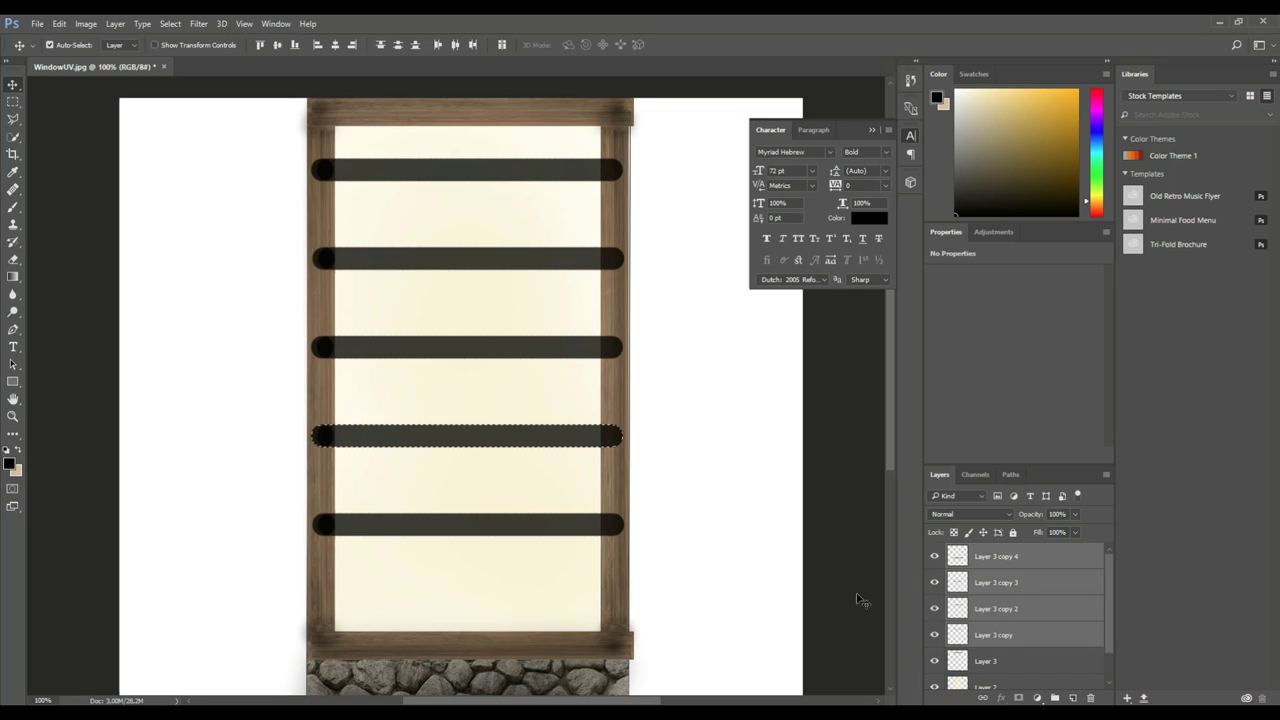
pyautogui.click(822, 558)
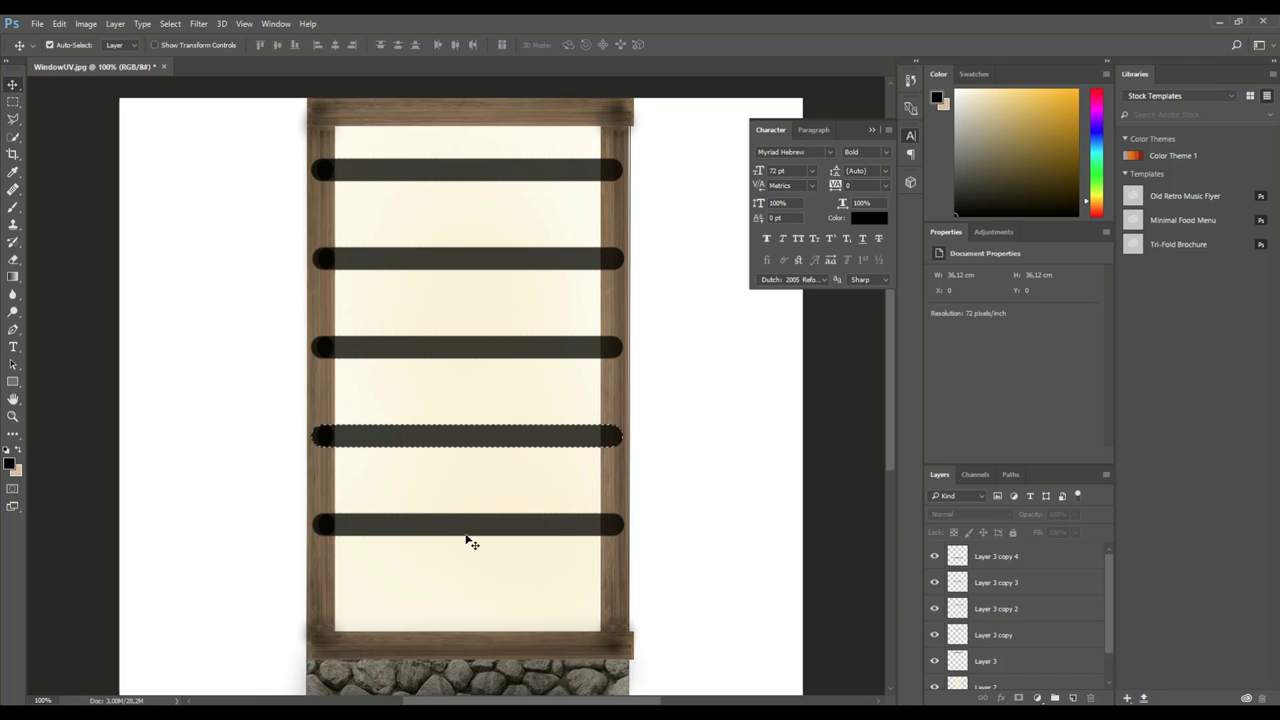
# Step: Duplicate the lowest bar to just above the bottom beam at 3.32 cm spacing, and place another copy farther up, offset past the left post
pyautogui.keyDown('alt'); pyautogui.moveTo(464, 533); pyautogui.dragTo(459, 619); pyautogui.keyUp('alt')
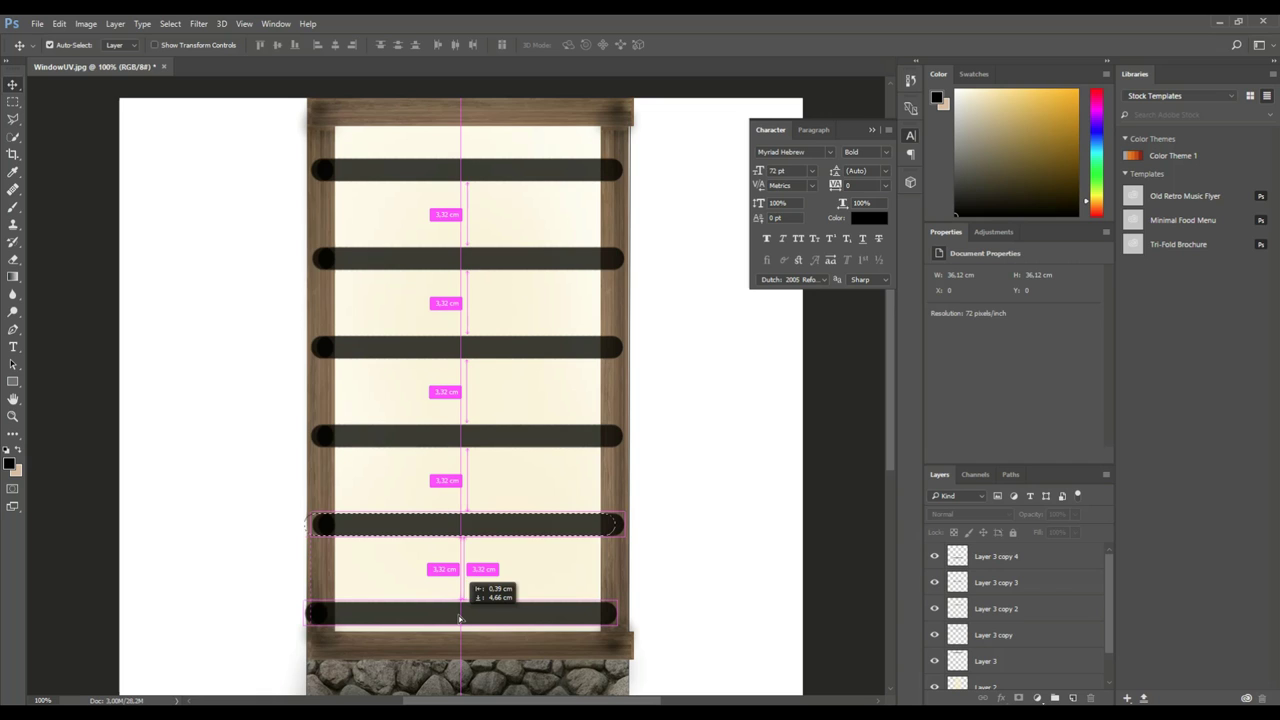
pyautogui.keyDown('alt'); pyautogui.moveTo(459, 619); pyautogui.dragTo(459, 619); pyautogui.keyUp('alt')
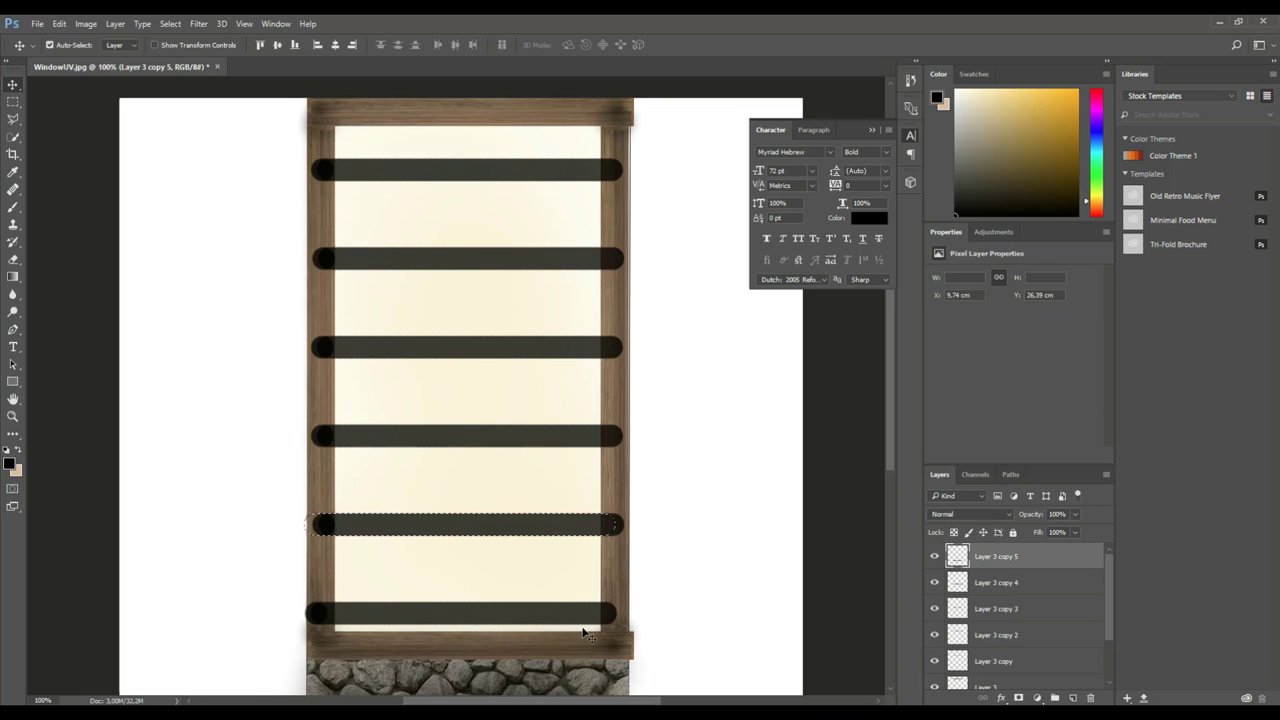
pyautogui.keyDown('alt'); pyautogui.moveTo(477, 615); pyautogui.dragTo(371, 488); pyautogui.keyUp('alt')
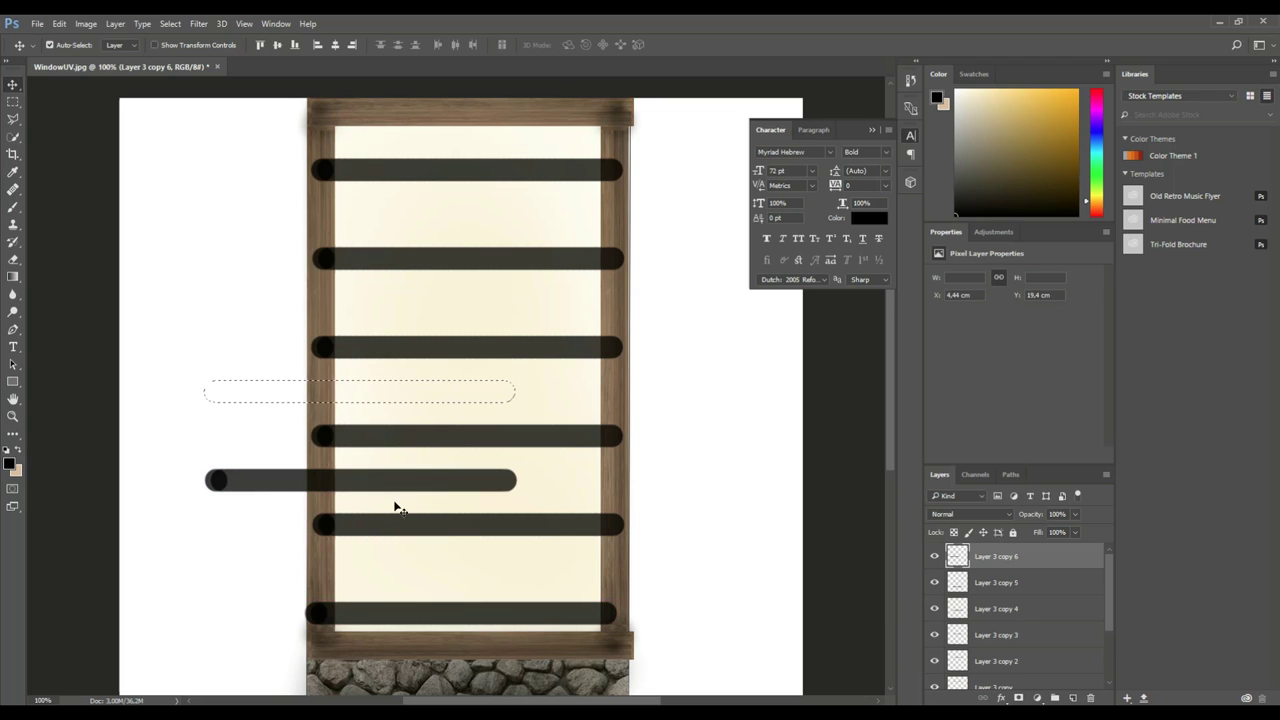
# Step: Clear the selection and transform the offset bar: rotate it -90°, stretch its length to 172.82% and stand it near the left post
pyautogui.moveTo(560, 457); pyautogui.dragTo(560, 457)
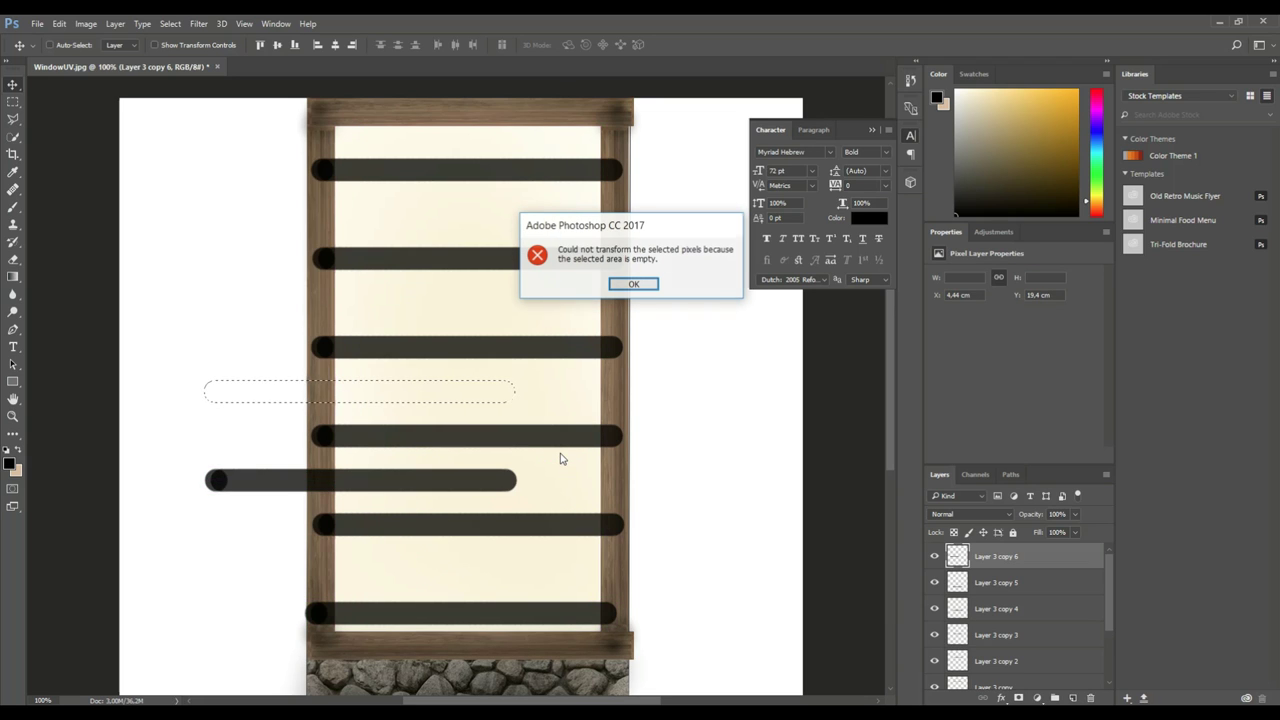
pyautogui.click(633, 284)
pyautogui.click(170, 23)
pyautogui.click(210, 56)
pyautogui.moveTo(436, 482); pyautogui.dragTo(436, 482)
pyautogui.hotkey('ctrl', 't')
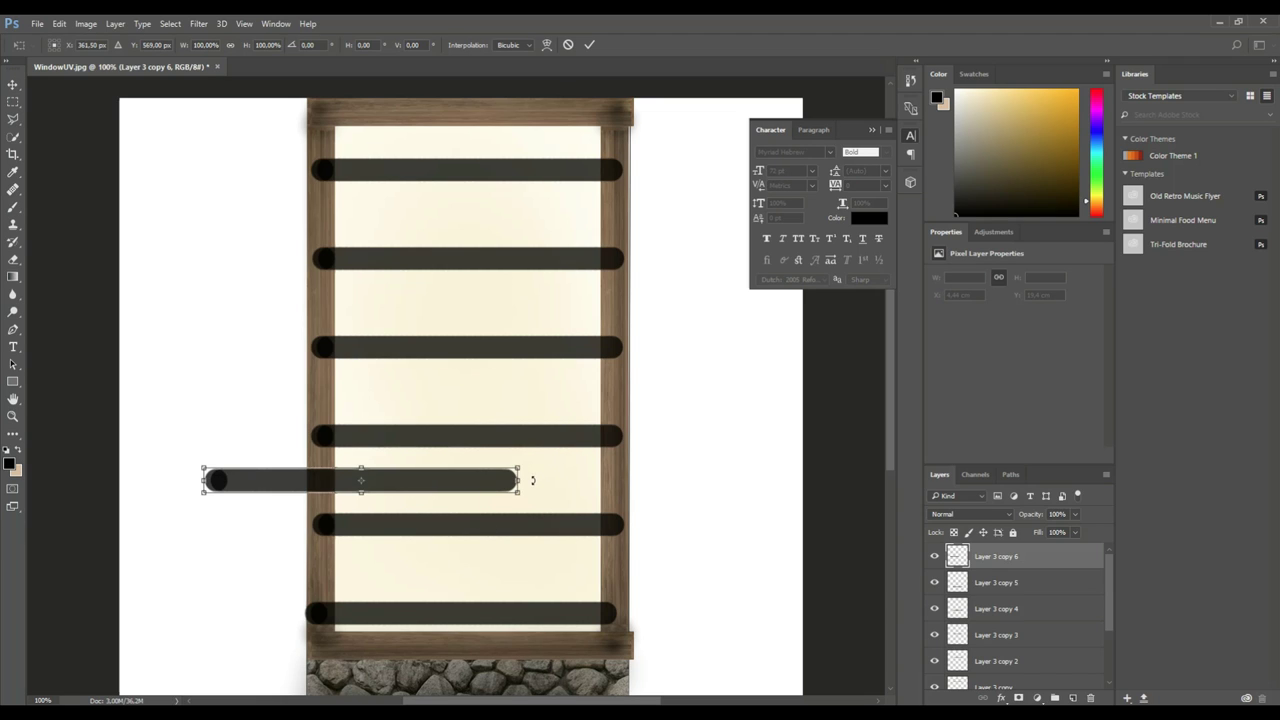
pyautogui.moveTo(531, 484); pyautogui.dragTo(378, 285)
pyautogui.moveTo(358, 437); pyautogui.dragTo(369, 221)
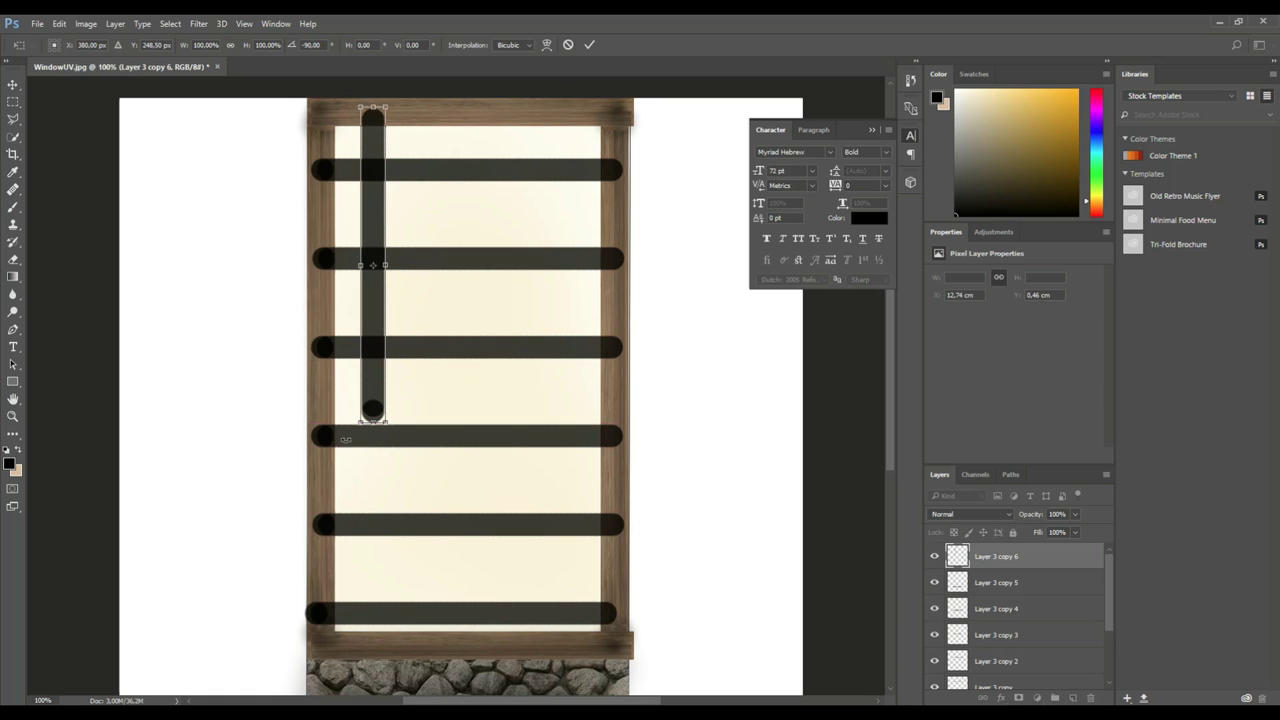
pyautogui.moveTo(374, 422); pyautogui.dragTo(371, 653)
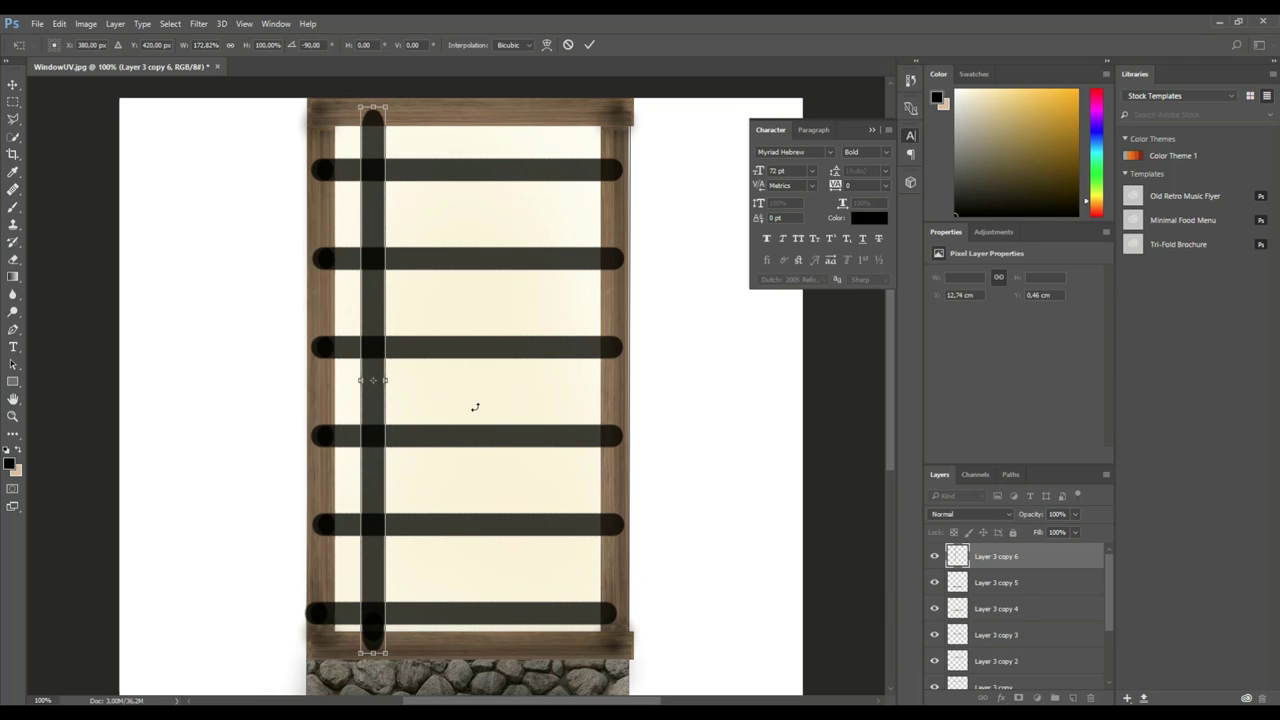
pyautogui.press('Return')
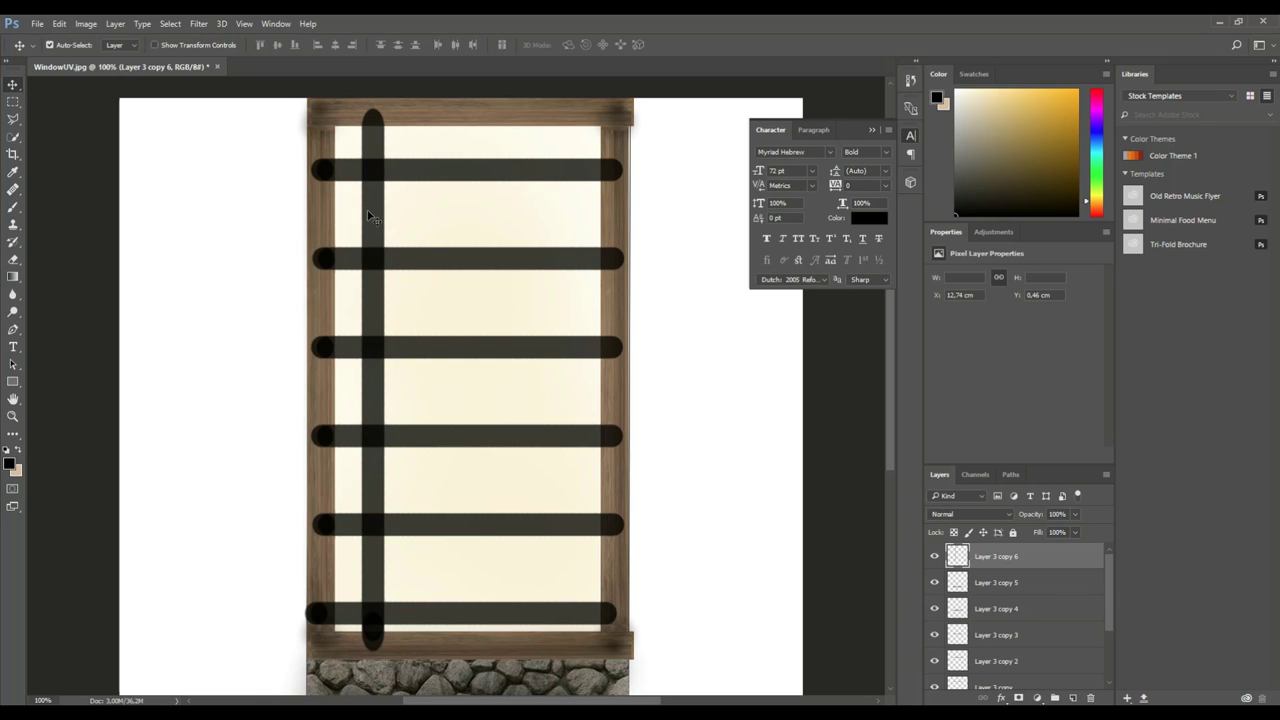
# Step: Duplicate the vertical bar twice to the right at even spacing, and toggle the three vertical bar layers off and on
pyautogui.keyDown('alt'); pyautogui.moveTo(373, 228); pyautogui.dragTo(549, 216); pyautogui.keyUp('alt')
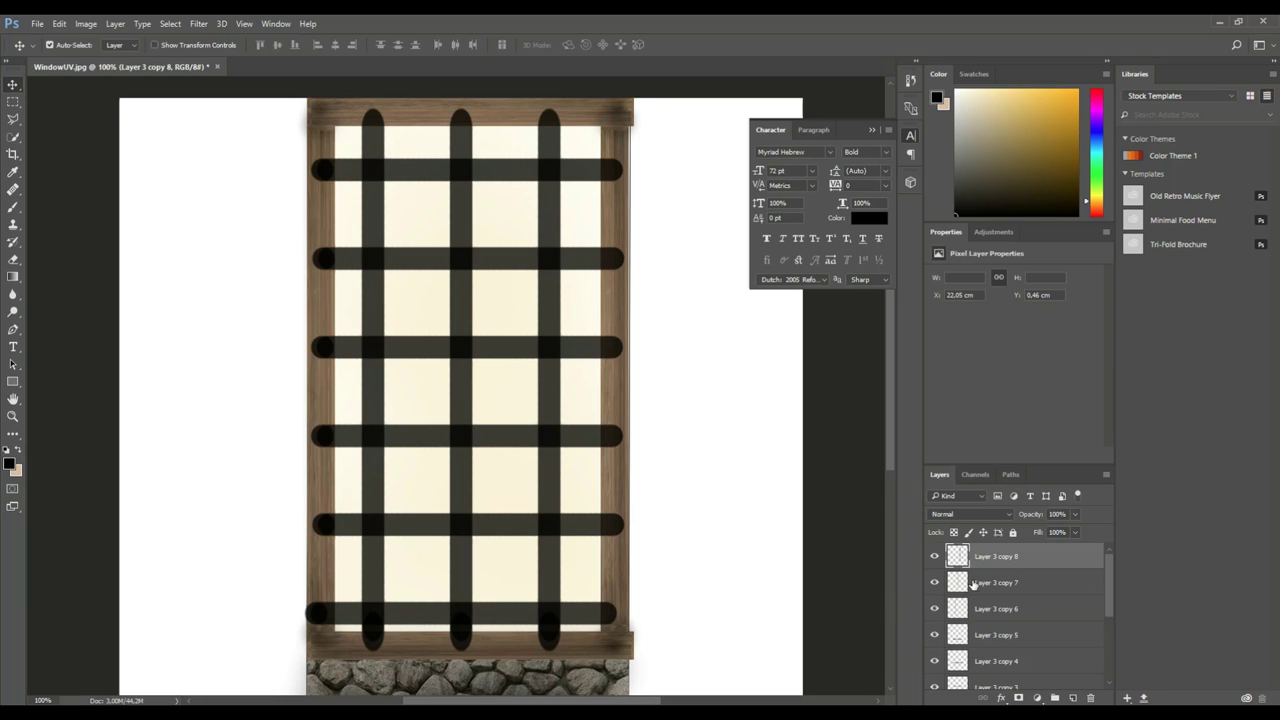
pyautogui.click(935, 561)
pyautogui.click(935, 583)
pyautogui.click(938, 608)
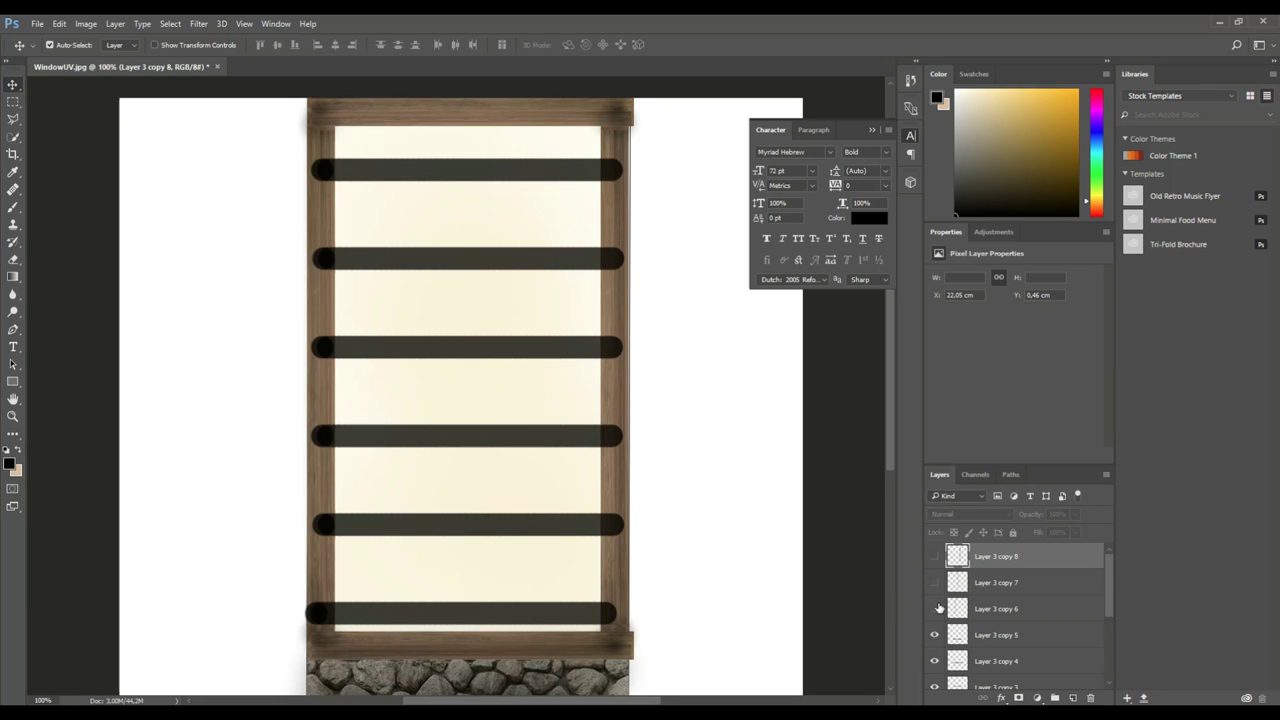
pyautogui.click(935, 582)
pyautogui.click(935, 556)
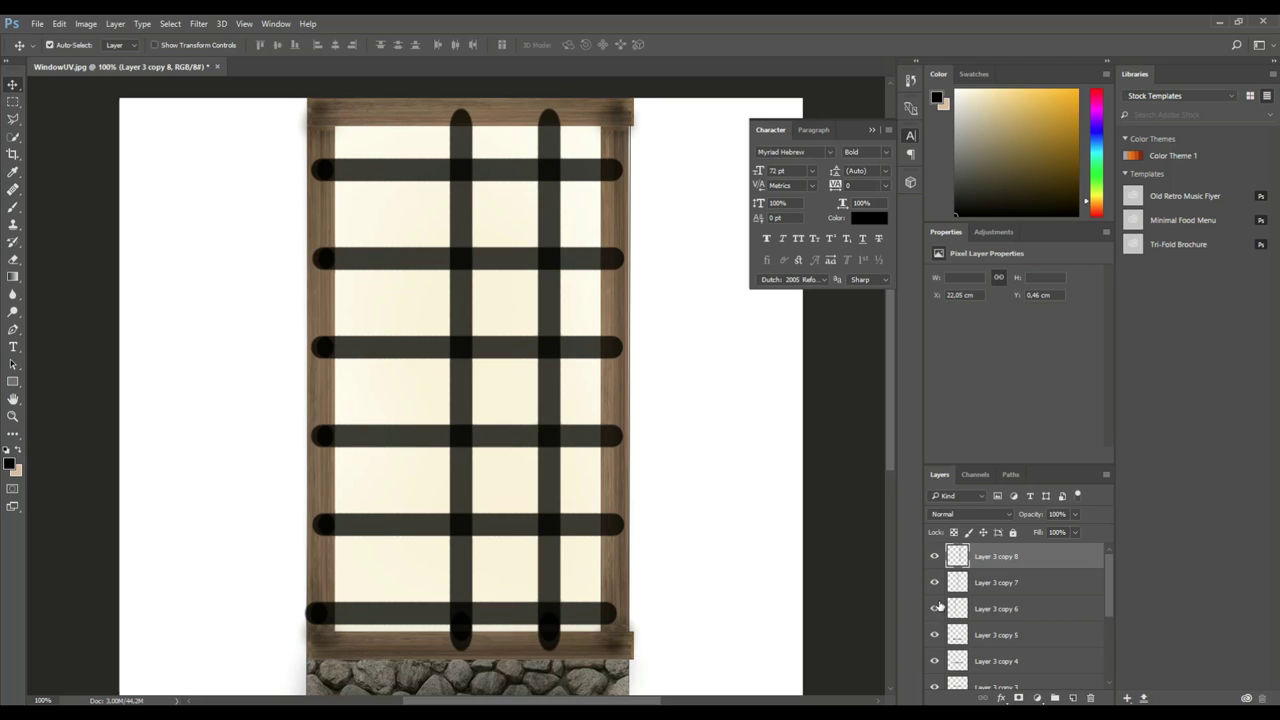
pyautogui.click(937, 608)
# Step: Merge the three vertical bar layers into one layer and shift it slightly right to centre the bars in the opening
pyautogui.keyDown('shift'); pyautogui.click(990, 584); pyautogui.keyUp('shift')
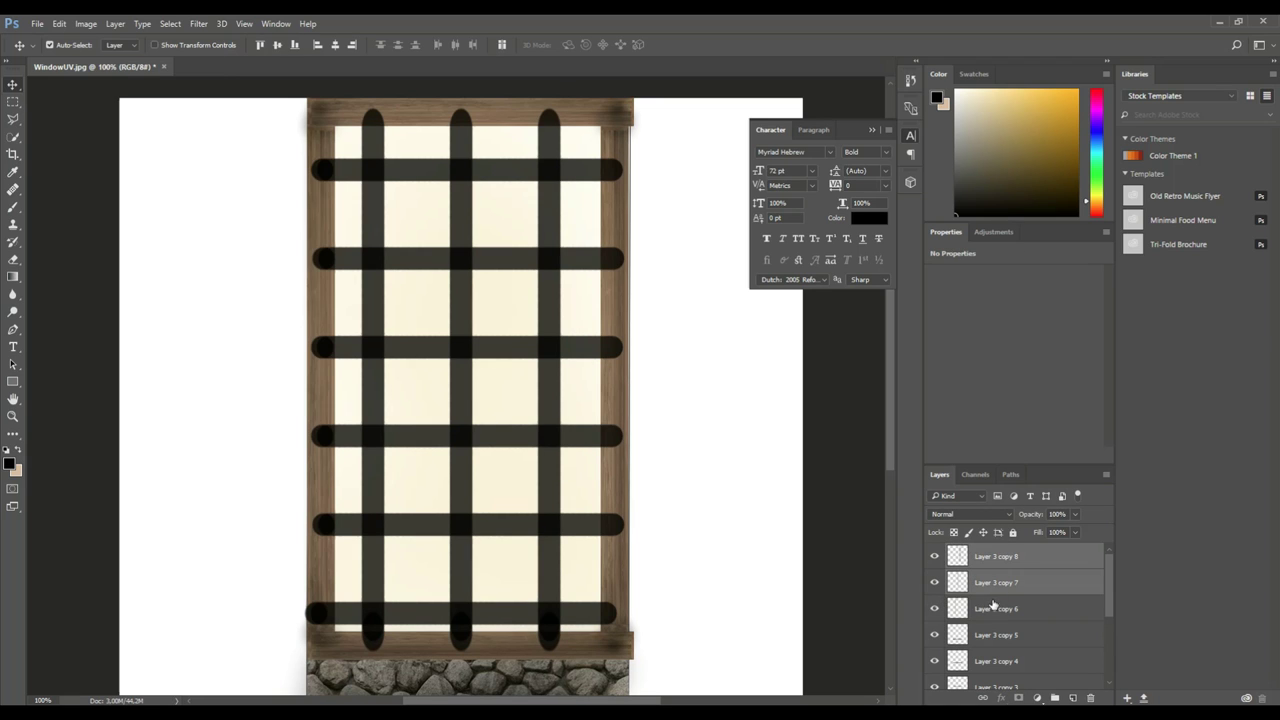
pyautogui.keyDown('shift'); pyautogui.click(993, 610); pyautogui.keyUp('shift')
pyautogui.rightClick(990, 610)
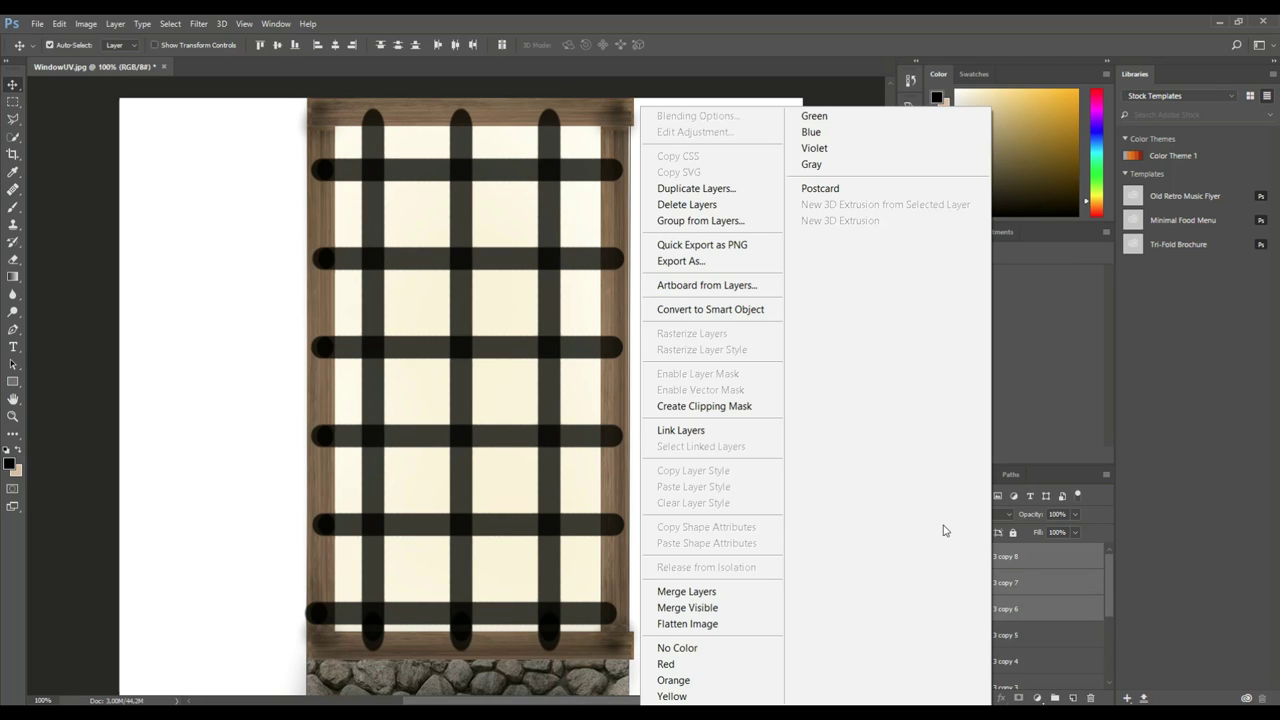
pyautogui.click(732, 597)
pyautogui.moveTo(457, 150); pyautogui.dragTo(466, 150)
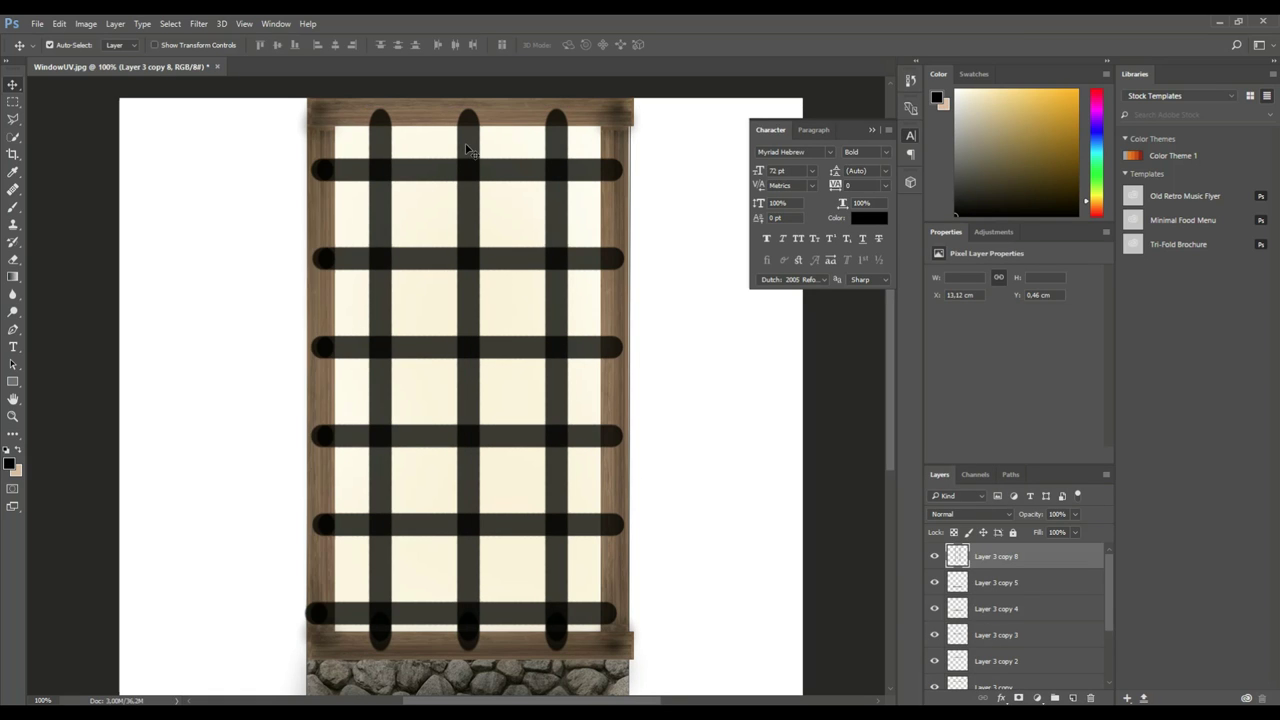
# Step: Hide the merged vertical bars and toggle the six horizontal bar layers off and on to check which layer holds each bar
pyautogui.click(935, 559)
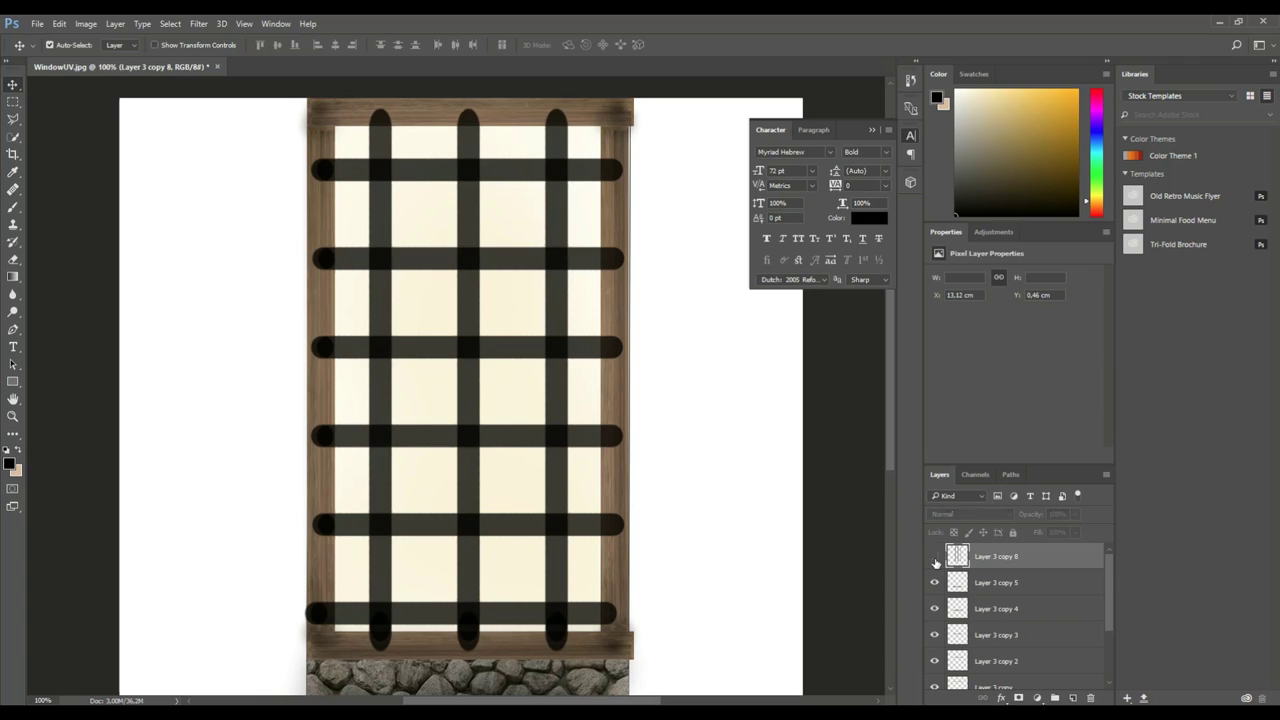
pyautogui.click(973, 588)
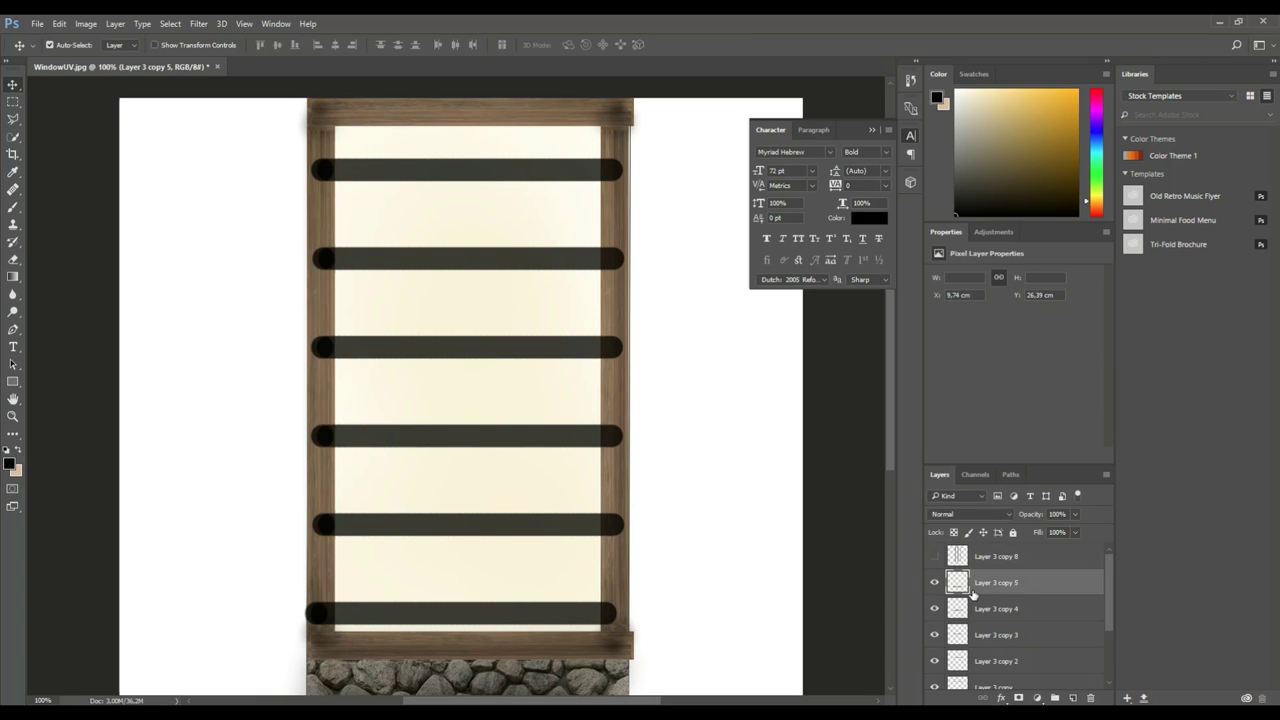
pyautogui.moveTo(935, 586); pyautogui.dragTo(936, 686)
pyautogui.scroll(-1, 973, 645)
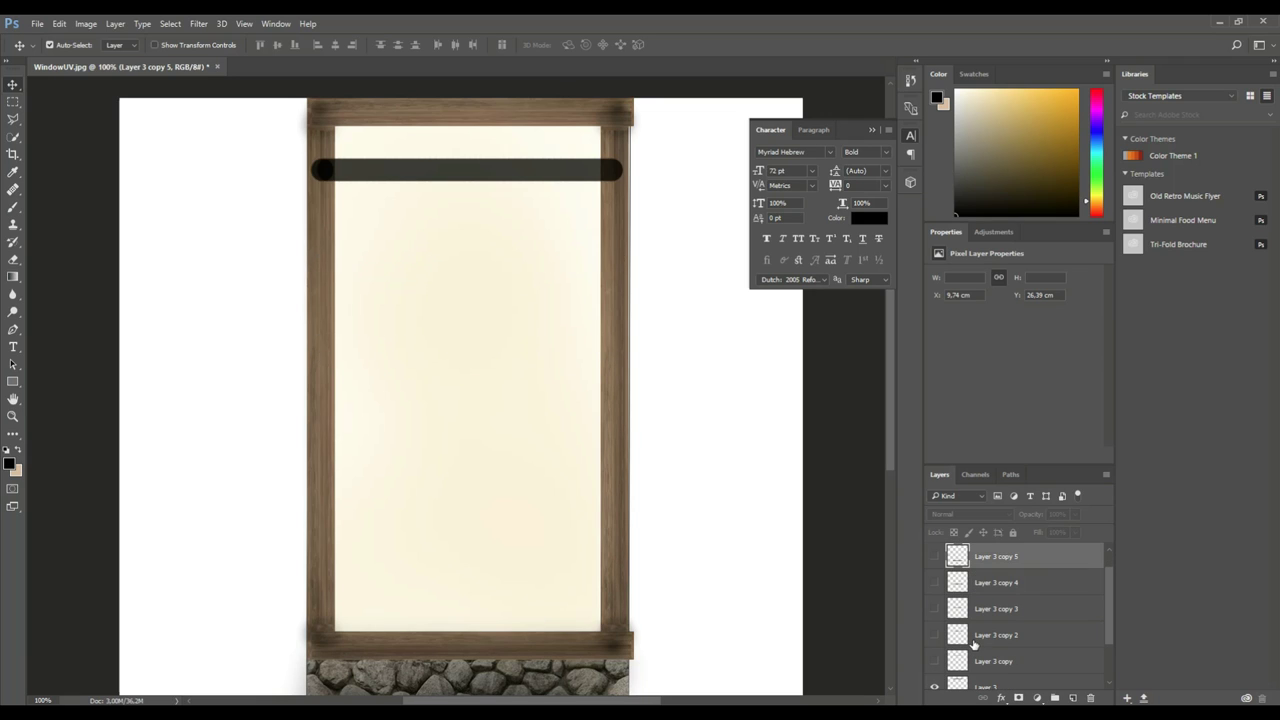
pyautogui.click(935, 687)
pyautogui.click(935, 687)
pyautogui.scroll(-1, 1002, 650)
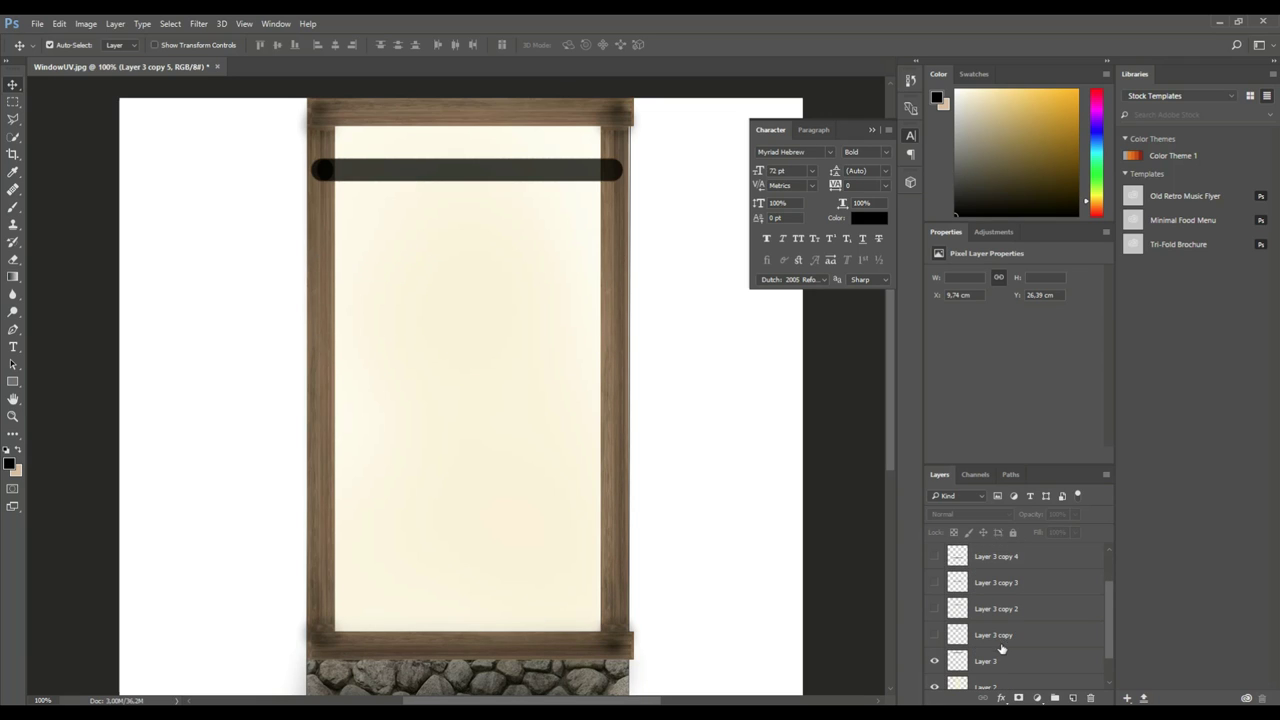
pyautogui.click(936, 662)
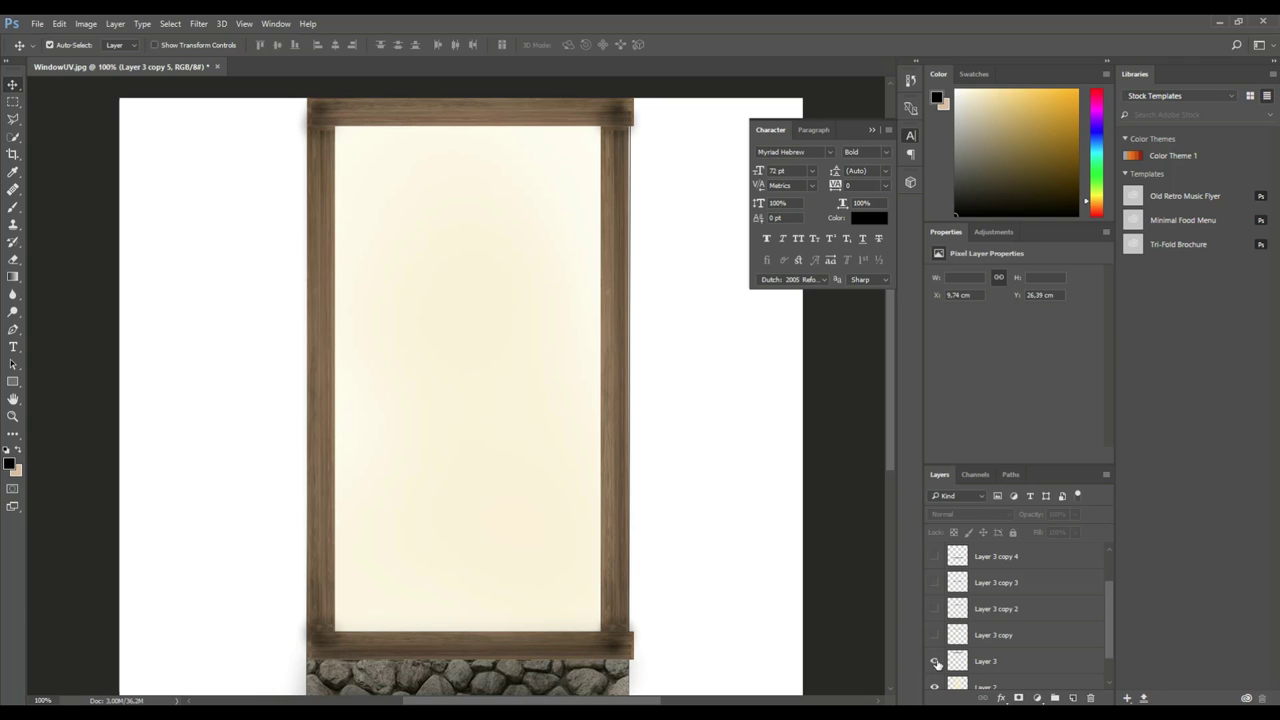
pyautogui.click(936, 662)
pyautogui.moveTo(936, 637); pyautogui.dragTo(937, 555)
pyautogui.scroll(1, 980, 593)
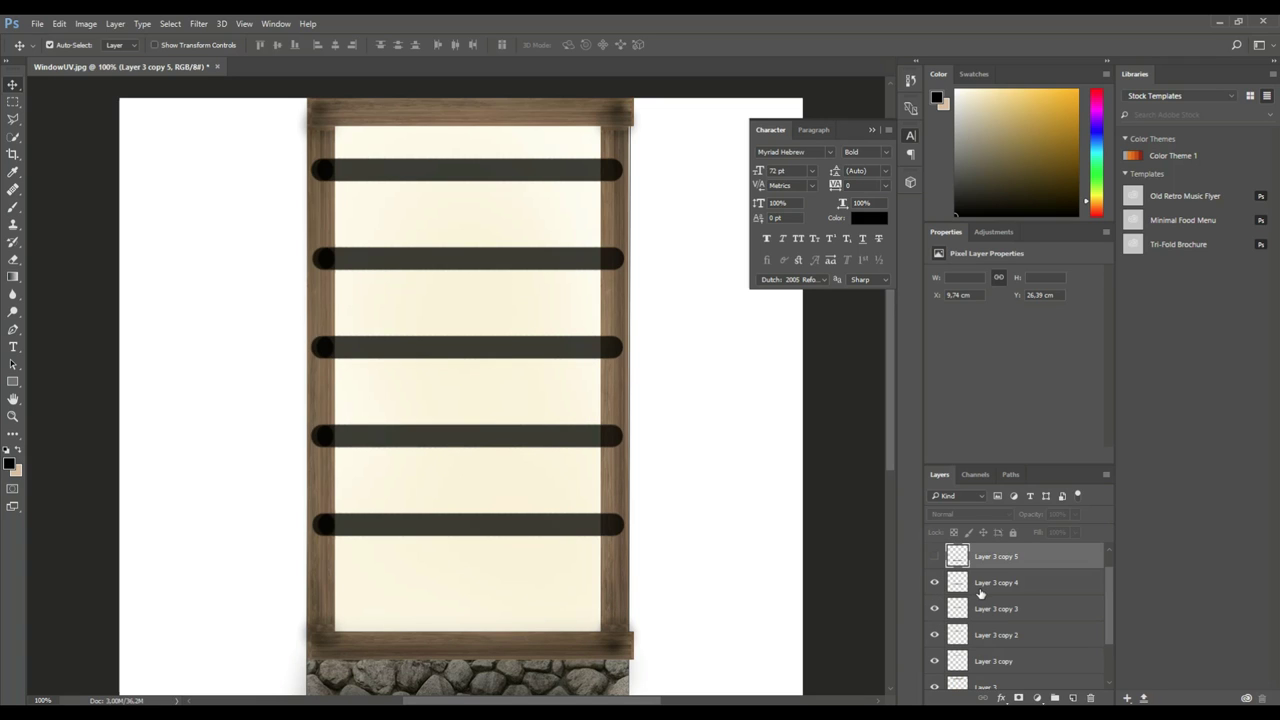
pyautogui.click(937, 558)
pyautogui.scroll(1, 940, 568)
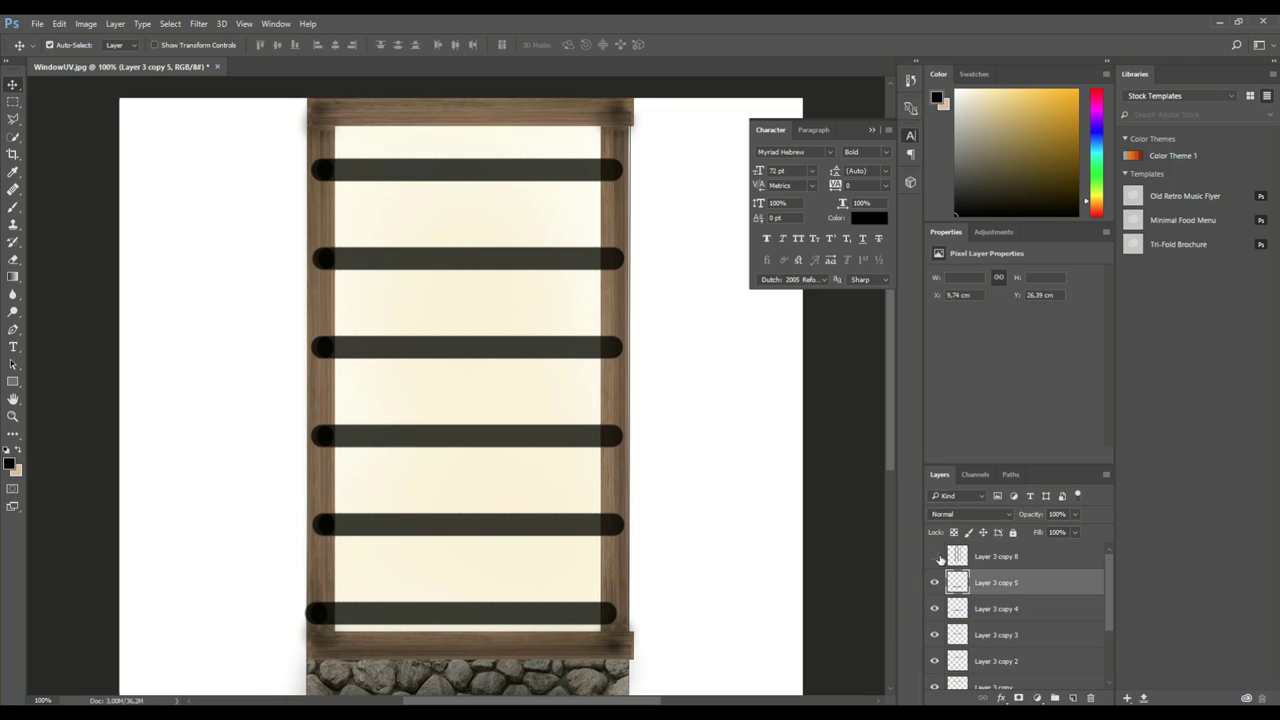
# Step: Merge the six horizontal bar layers into one layer and shift the bars slightly up and to the right
pyautogui.scroll(-1, 1003, 595)
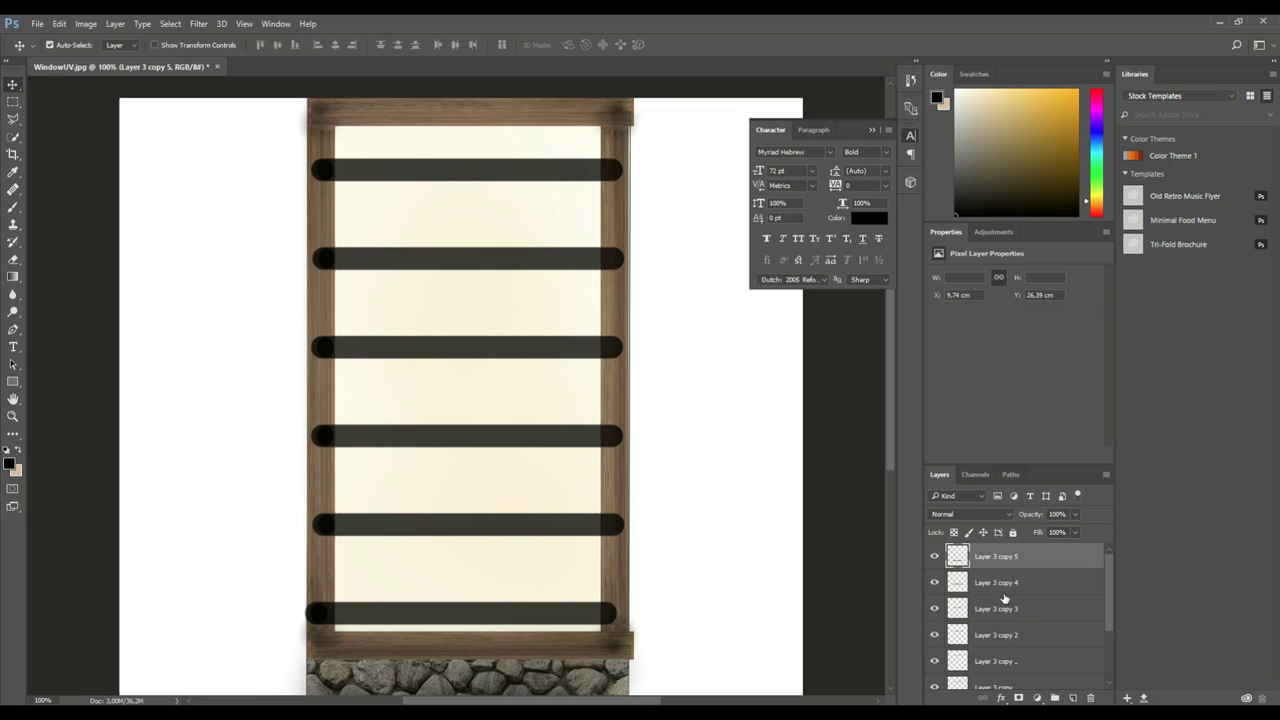
pyautogui.keyDown('shift'); pyautogui.click(1008, 583); pyautogui.keyUp('shift')
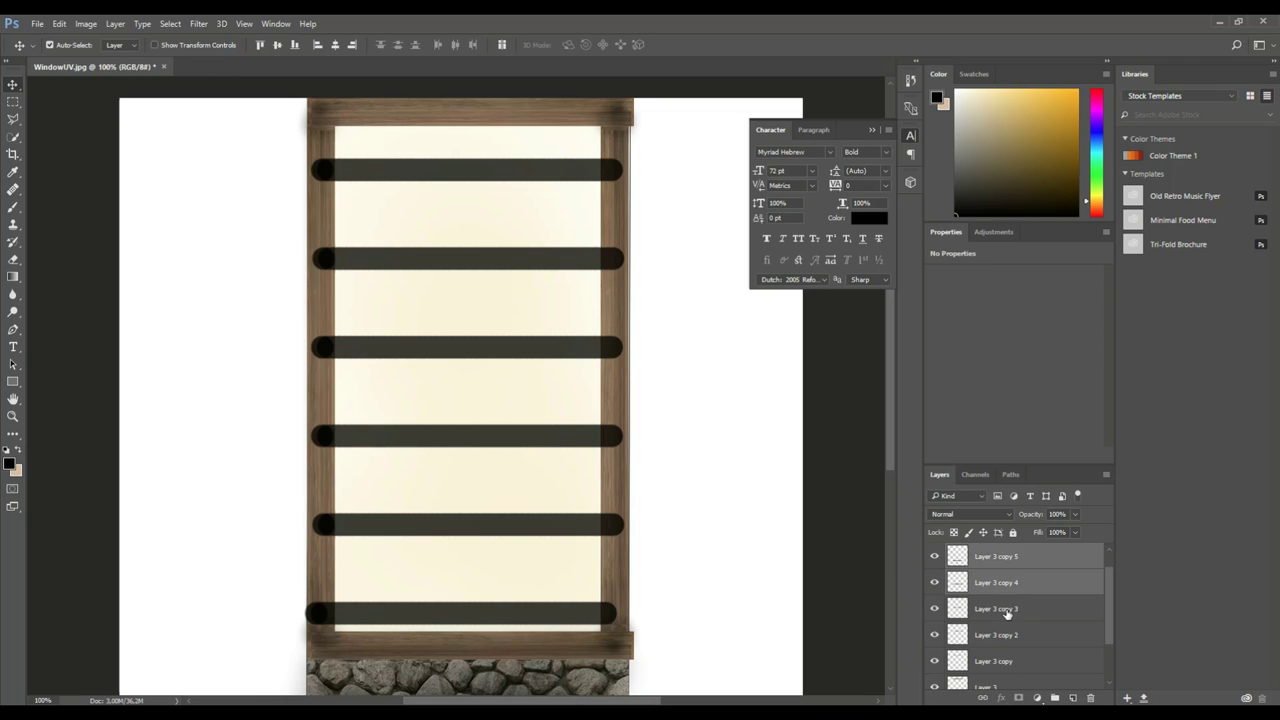
pyautogui.keyDown('shift'); pyautogui.click(1007, 609); pyautogui.keyUp('shift')
pyautogui.keyDown('shift'); pyautogui.click(1008, 635); pyautogui.keyUp('shift')
pyautogui.keyDown('shift'); pyautogui.click(1005, 661); pyautogui.keyUp('shift')
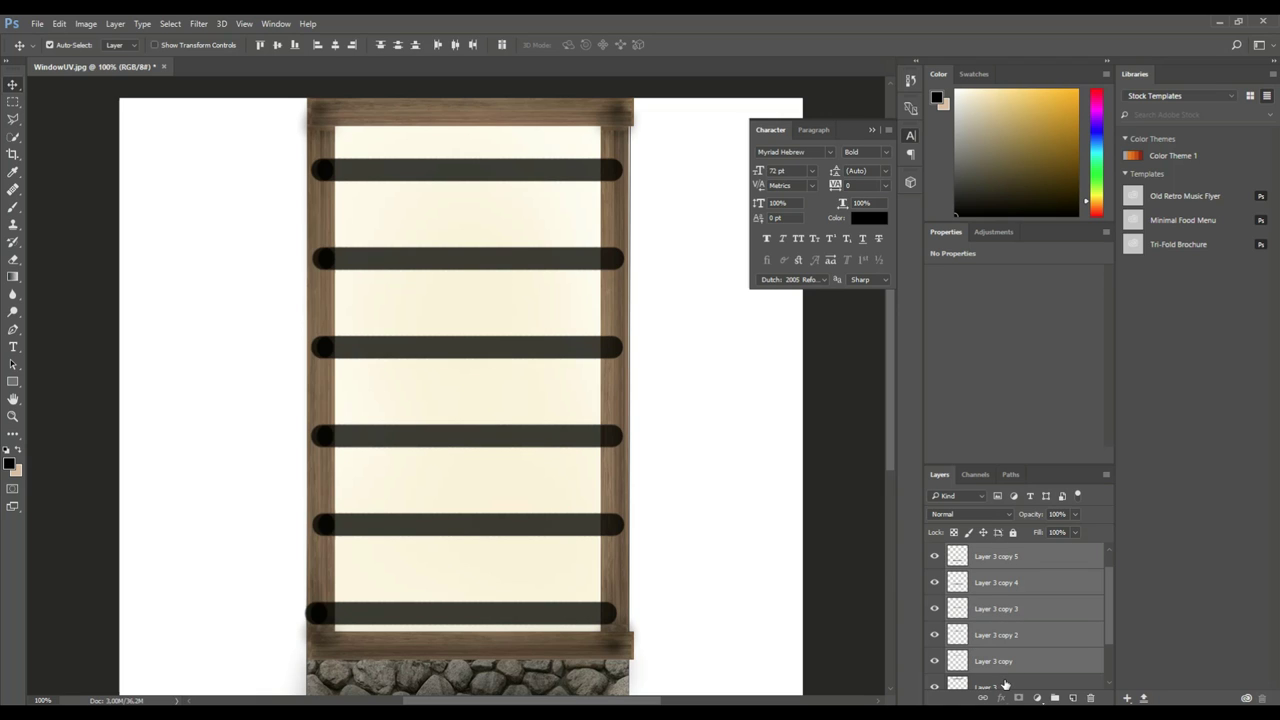
pyautogui.keyDown('shift'); pyautogui.click(1006, 685); pyautogui.keyUp('shift')
pyautogui.rightClick(993, 606)
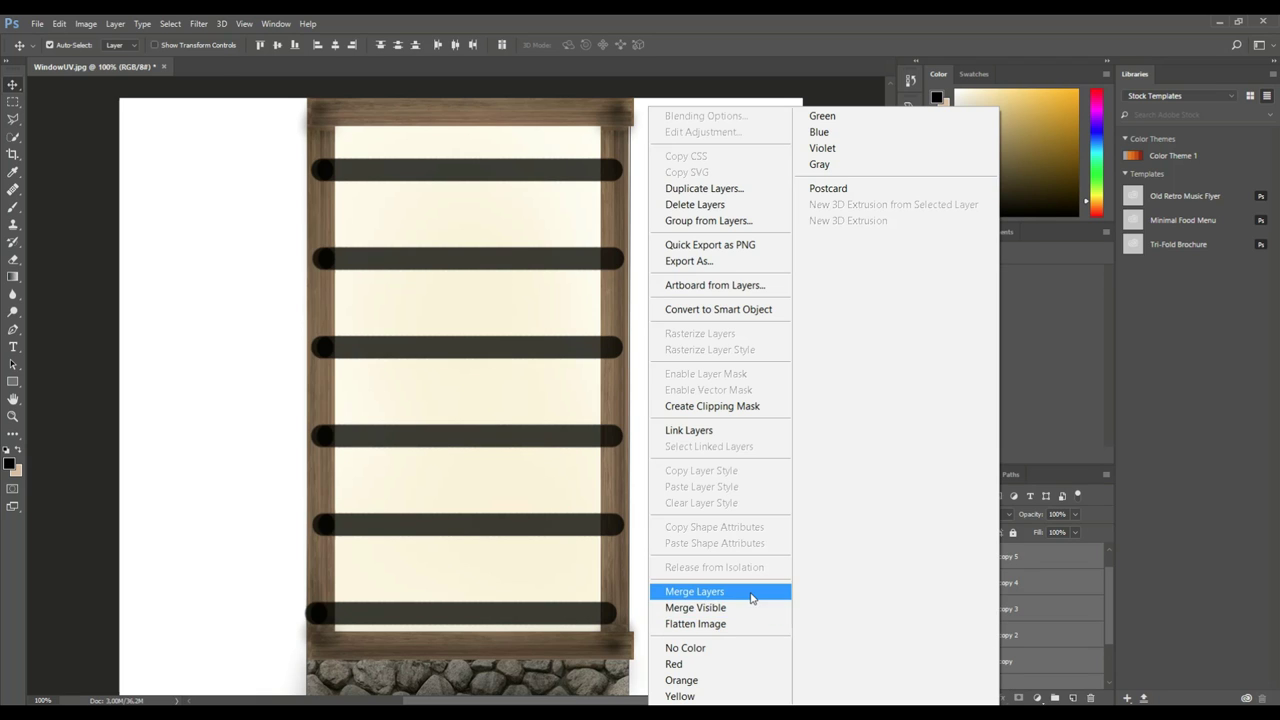
pyautogui.click(690, 591)
pyautogui.moveTo(514, 178); pyautogui.dragTo(522, 172)
# Step: Show the vertical bars again and merge them with the horizontal bars into a single lattice layer
pyautogui.click(935, 557)
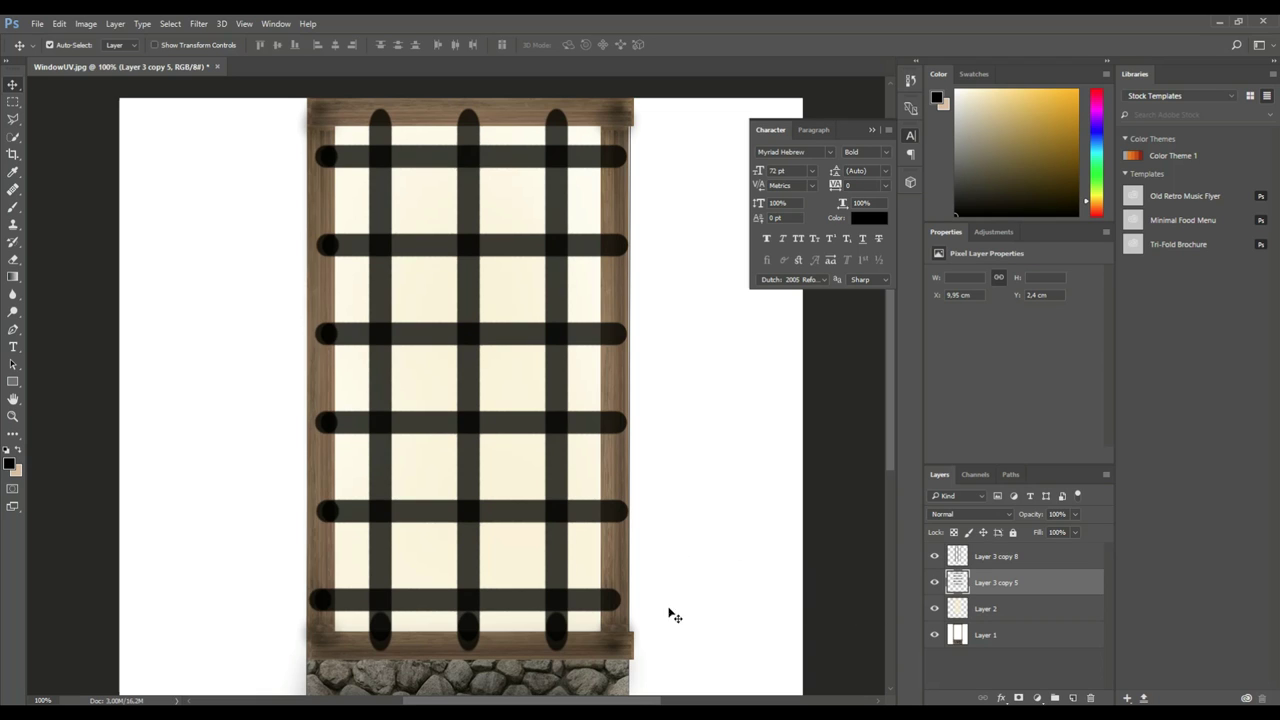
pyautogui.press('ctrl')
pyautogui.keyDown('ctrl'); pyautogui.click(1002, 560); pyautogui.keyUp('ctrl')
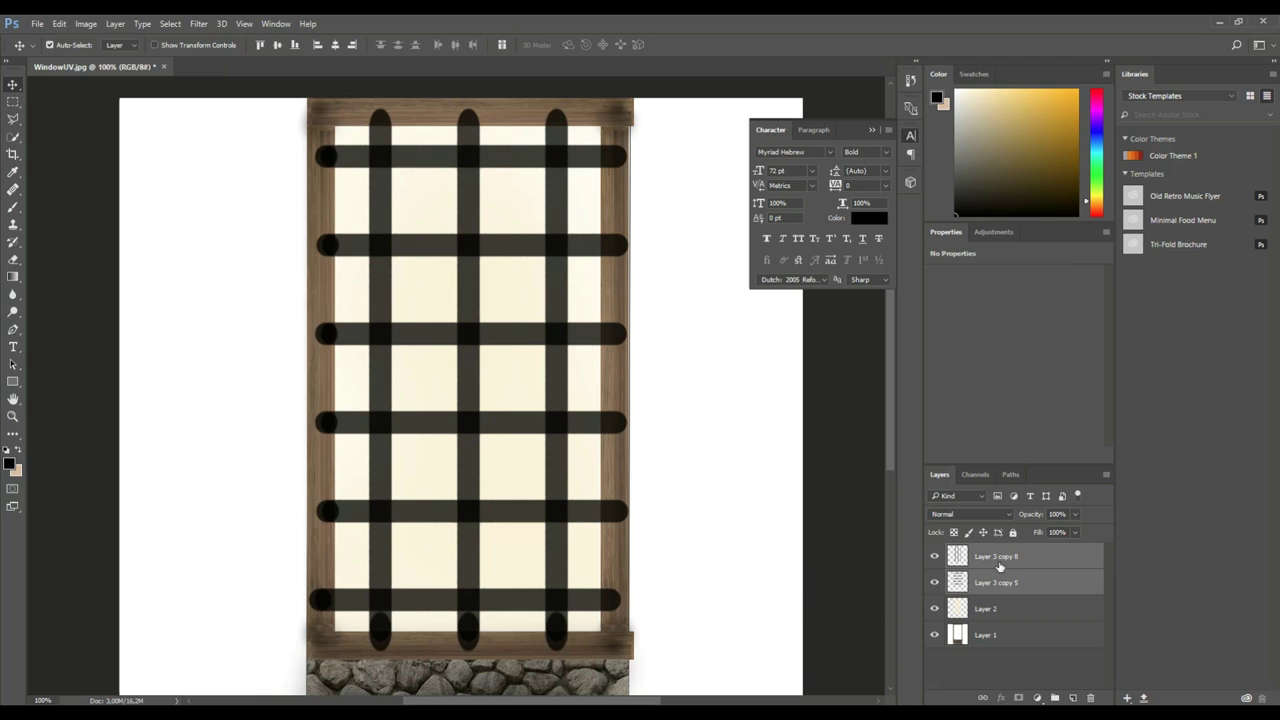
pyautogui.rightClick(1001, 568)
pyautogui.click(700, 589)
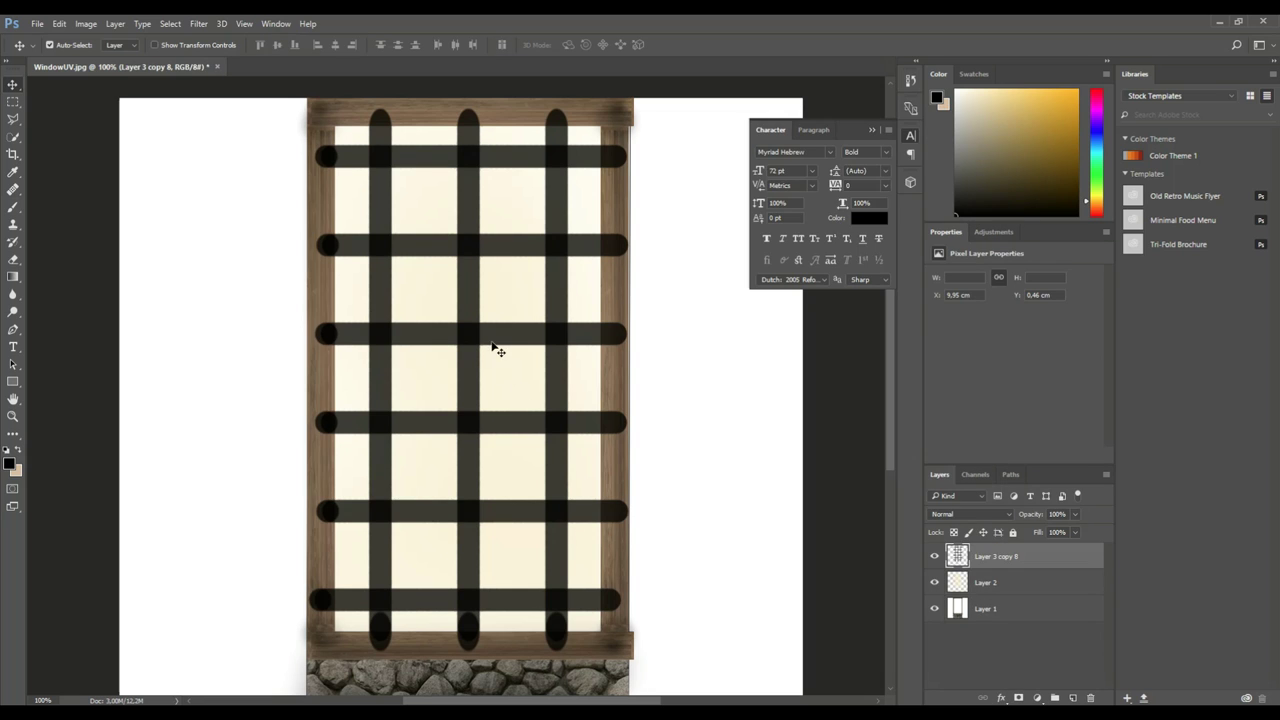
pyautogui.moveTo(500, 349)
pyautogui.mouseDown()
pyautogui.moveTo(502, 370)
pyautogui.moveTo(506, 335)
pyautogui.mouseUp()
# Step: Try the lattice layer beneath the cream glass and base image layers, and restore the original layer order
pyautogui.moveTo(1039, 559); pyautogui.dragTo(1045, 627)
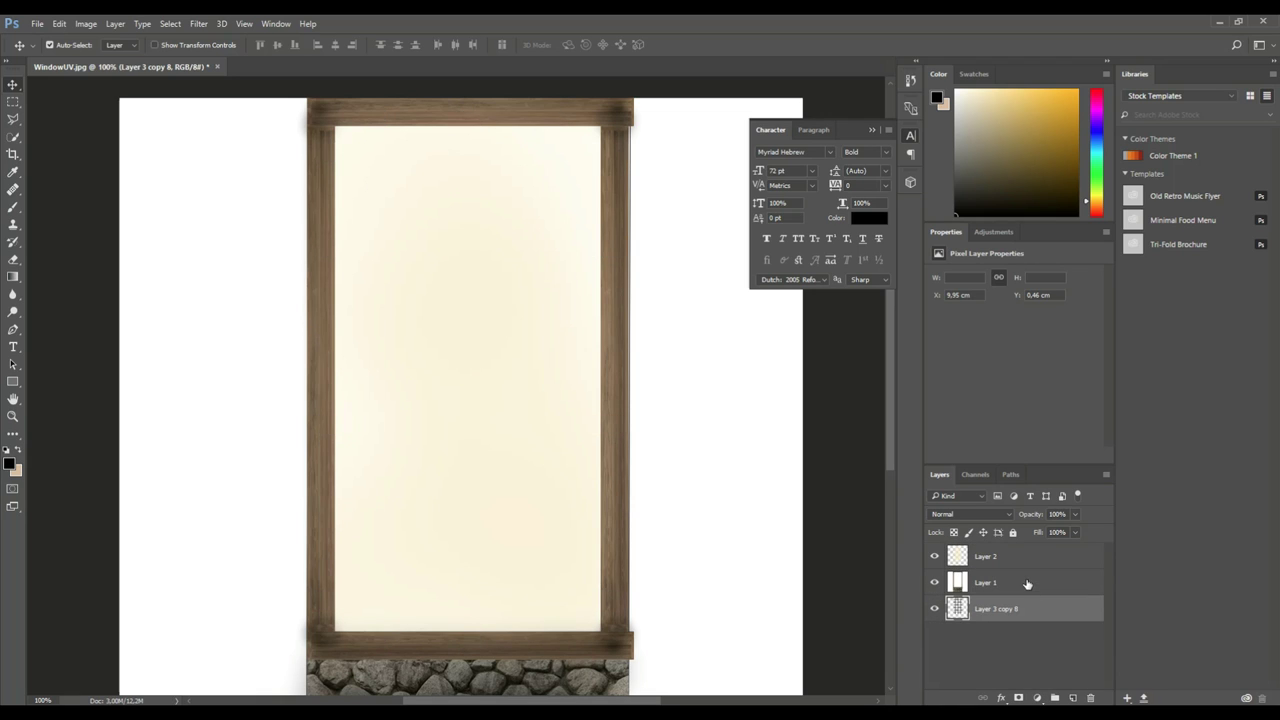
pyautogui.moveTo(1027, 584); pyautogui.dragTo(1034, 645)
pyautogui.moveTo(1009, 558); pyautogui.dragTo(1016, 603)
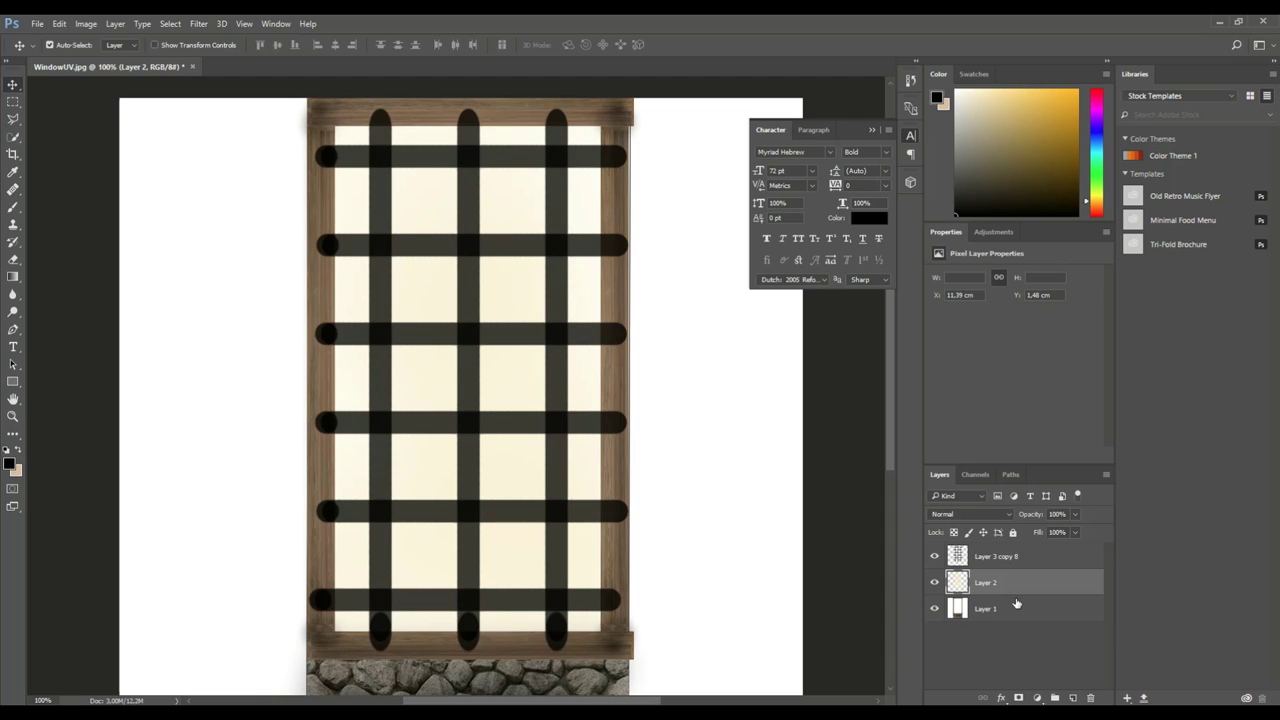
# Step: Toggle the cream pane layer off and on to identify it, and rename it as Glass
pyautogui.click(934, 582)
pyautogui.click(934, 582)
pyautogui.rightClick(998, 586)
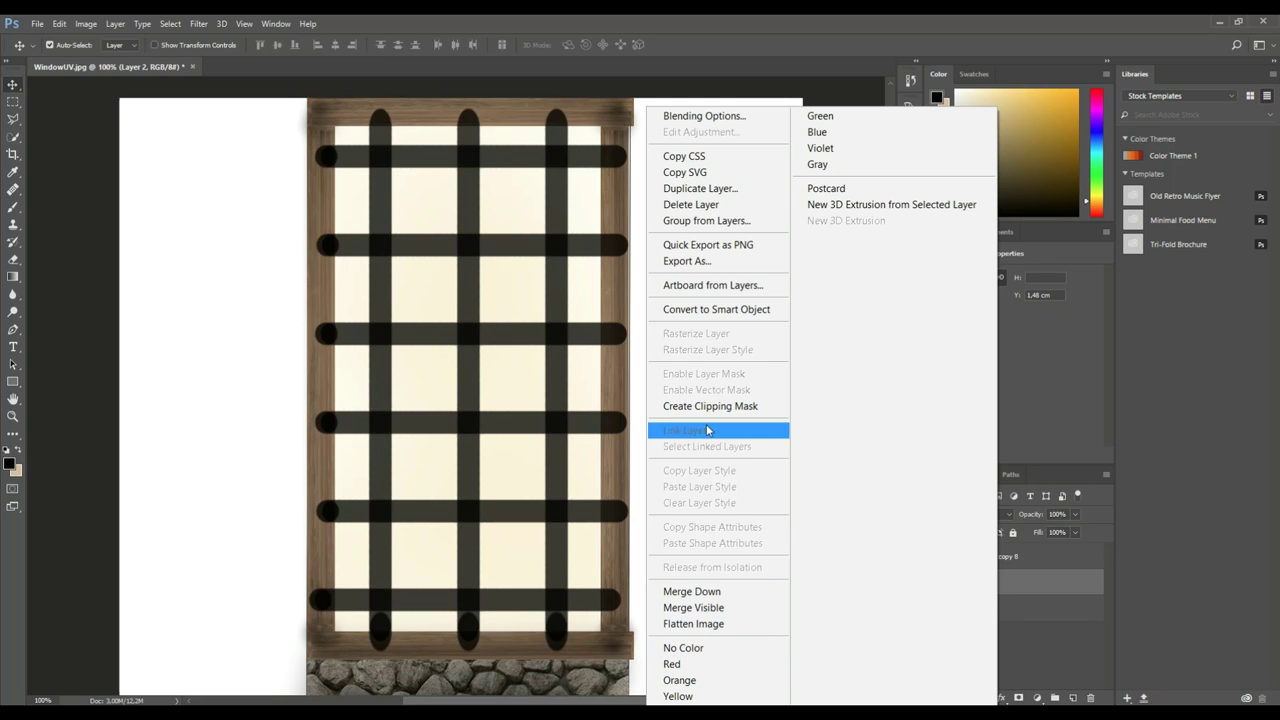
pyautogui.click(260, 349)
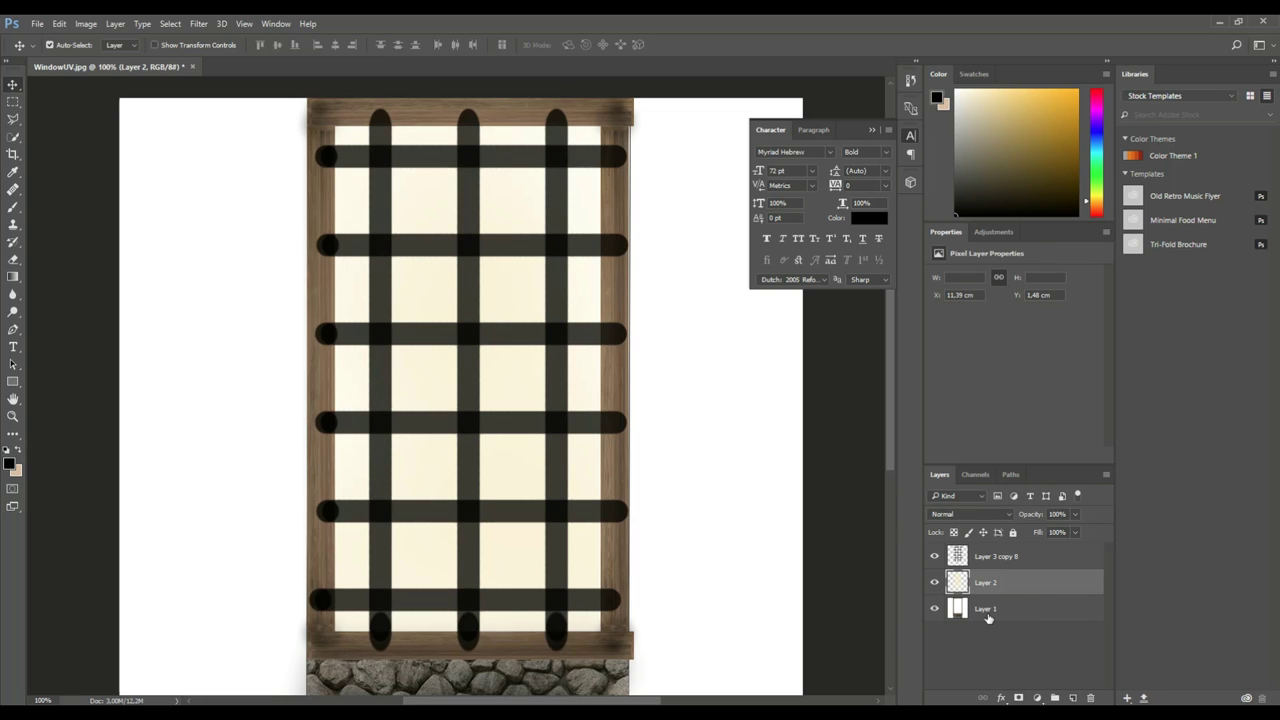
pyautogui.doubleClick(985, 582)
pyautogui.write('Glass')
pyautogui.press('Return')
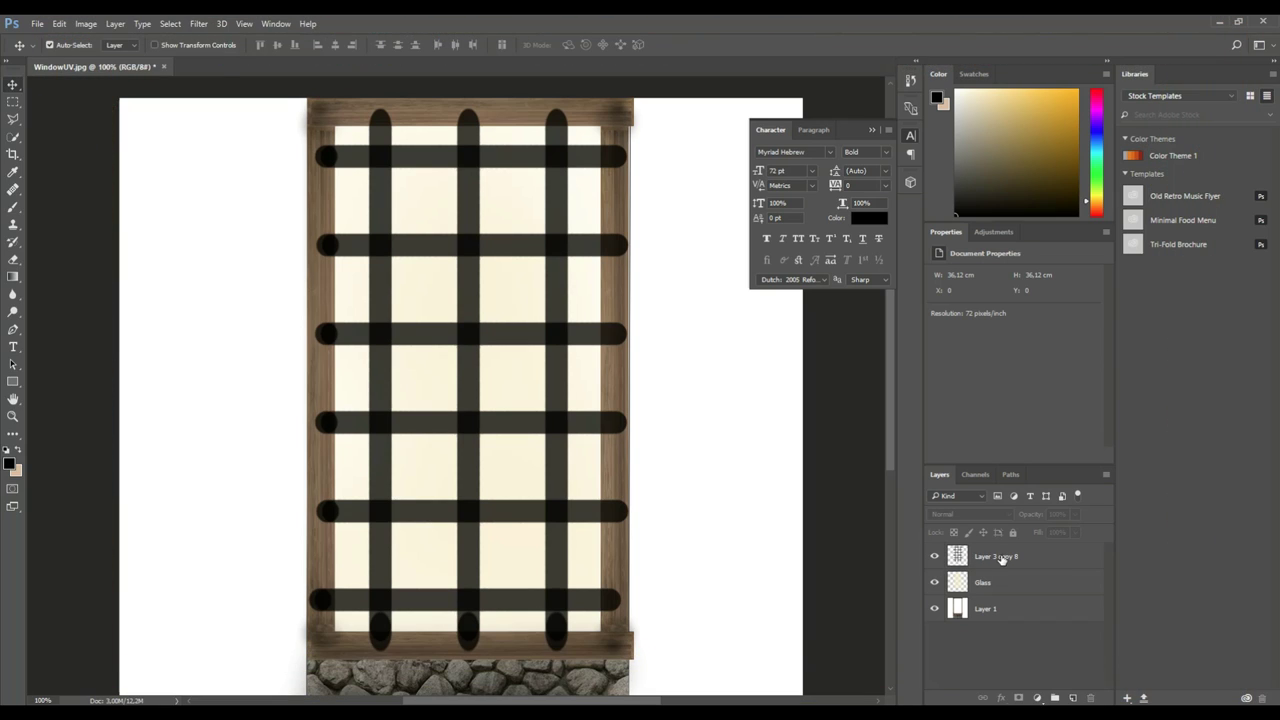
# Step: Rename the lattice bar layer as Frame and the base wall image layer as Window
pyautogui.doubleClick(997, 556)
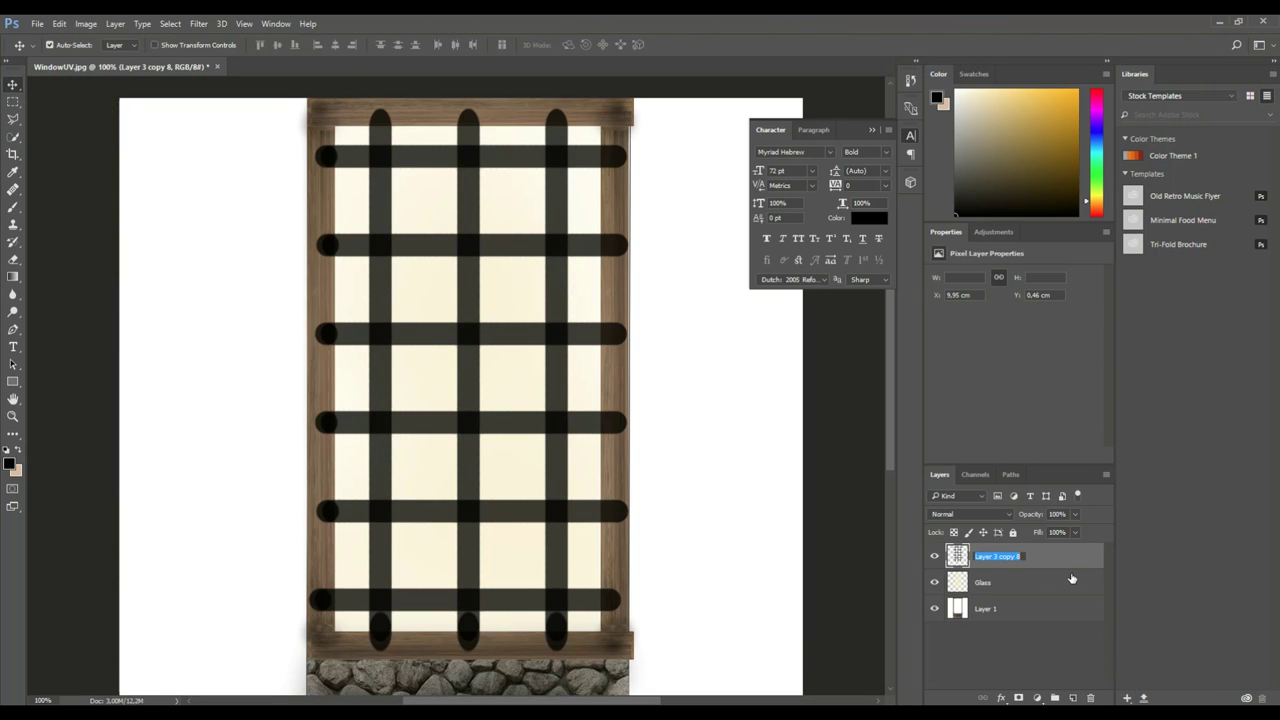
pyautogui.write('Frame')
pyautogui.click(1035, 656)
pyautogui.click(992, 619)
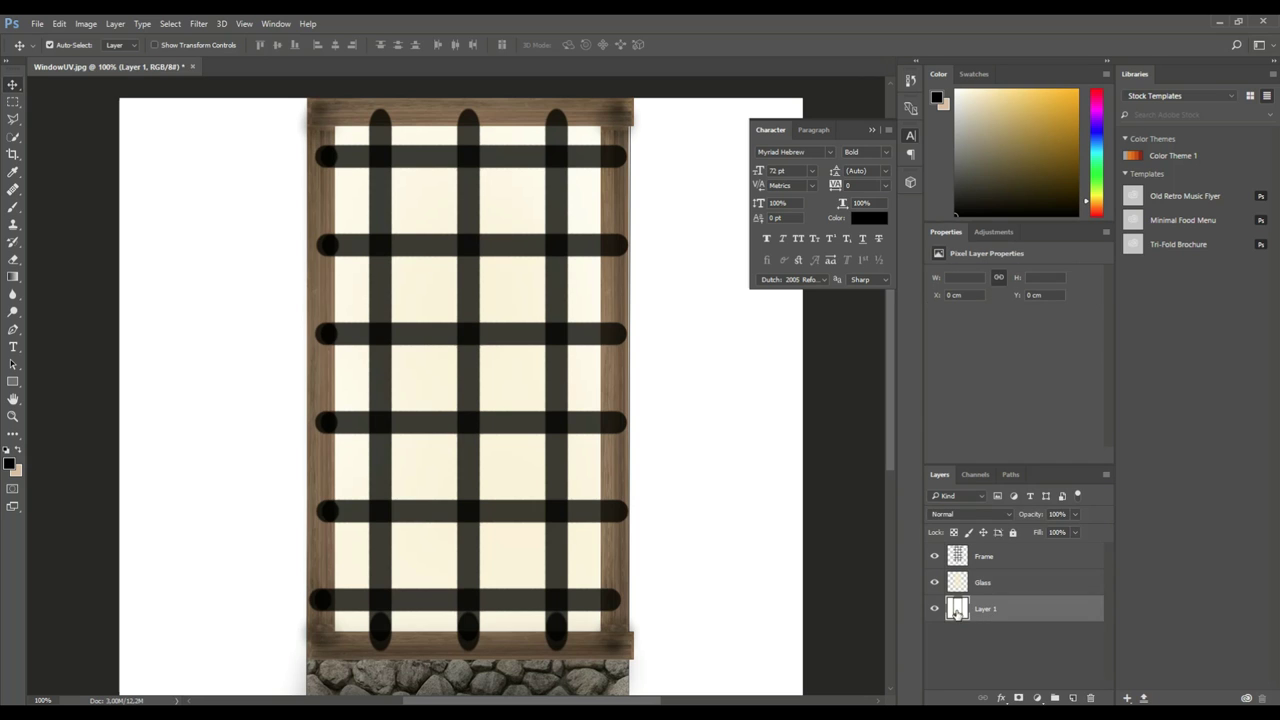
pyautogui.click(935, 609)
pyautogui.click(935, 609)
pyautogui.doubleClick(986, 609)
pyautogui.write('Window')
pyautogui.press('Return')
# Step: Move the Glass layer beneath the Window layer, and hide the Glass and Frame layers
pyautogui.moveTo(994, 584); pyautogui.dragTo(994, 645)
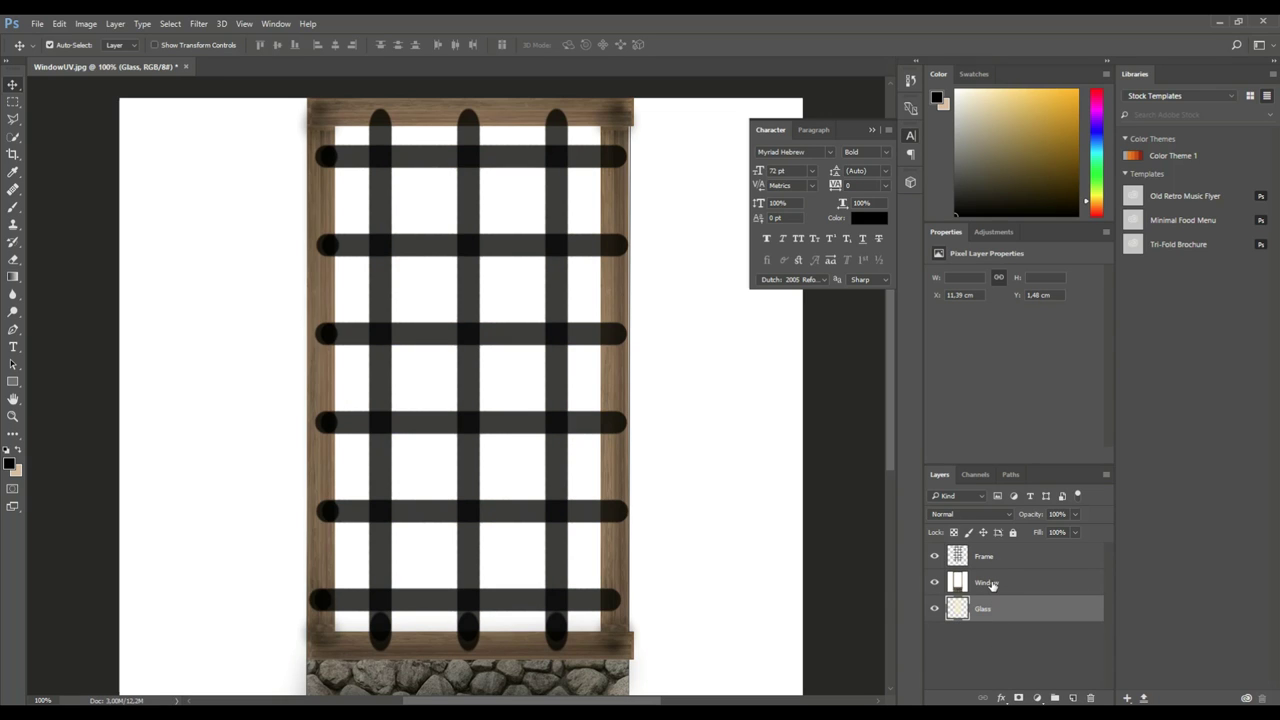
pyautogui.click(935, 609)
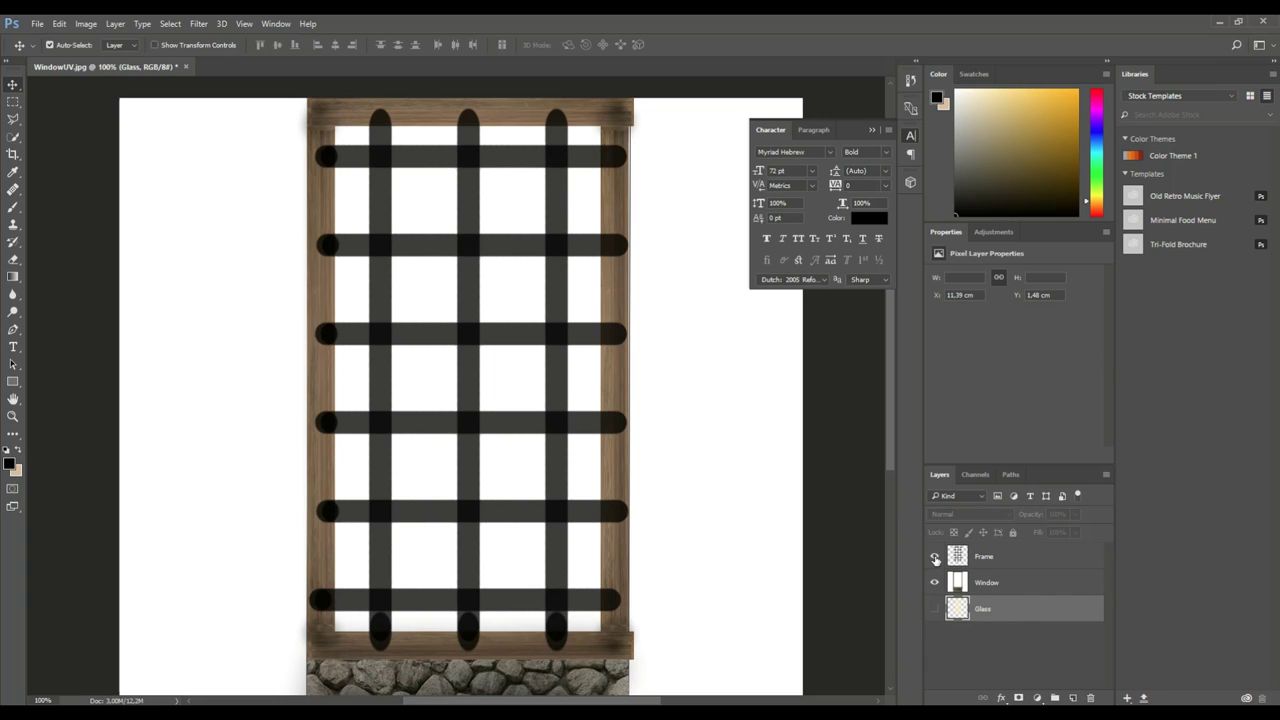
pyautogui.click(935, 556)
# Step: Outline the white opening inside the wooden frame with the Polygonal Lasso and delete it from the Window layer
pyautogui.click(988, 583)
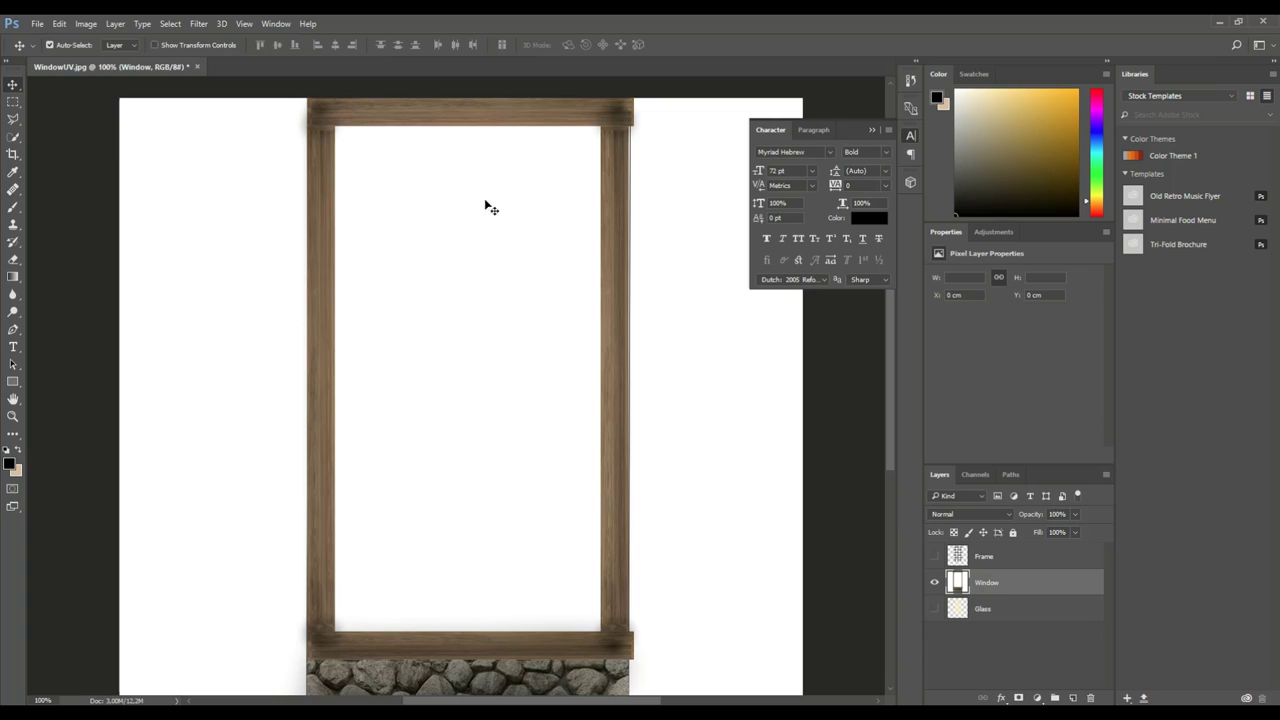
pyautogui.click(13, 117)
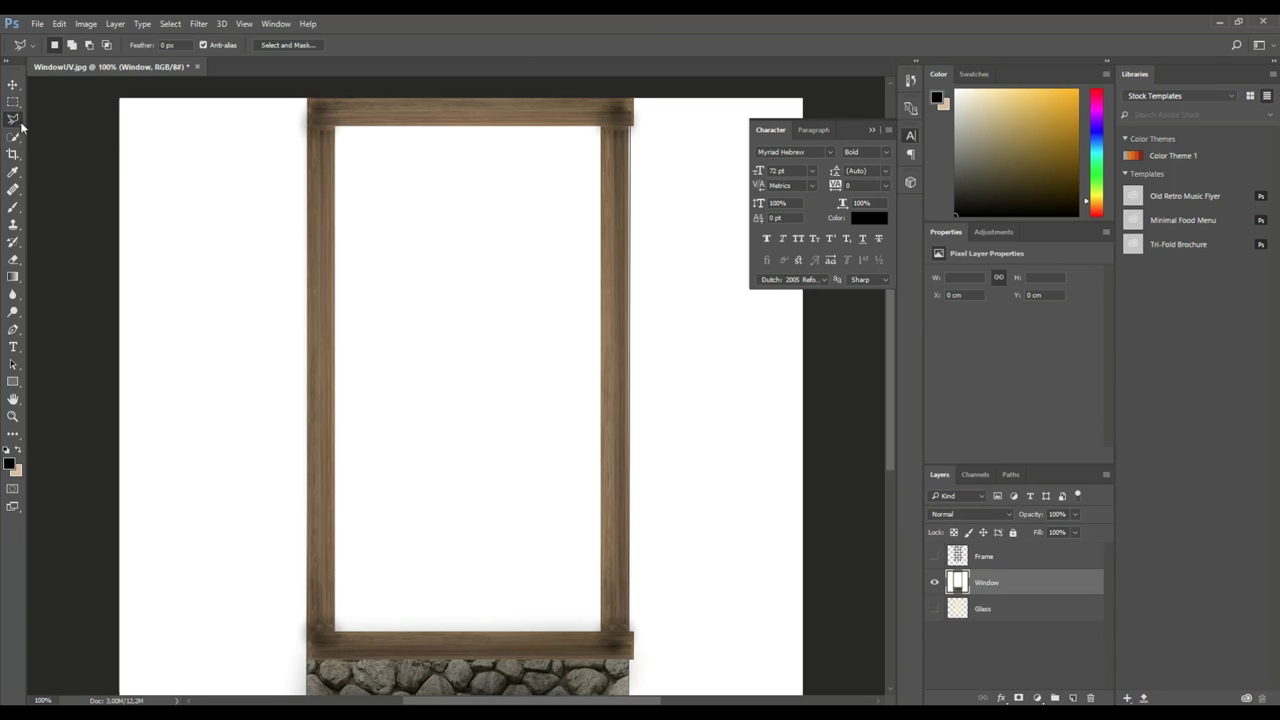
pyautogui.click(336, 129)
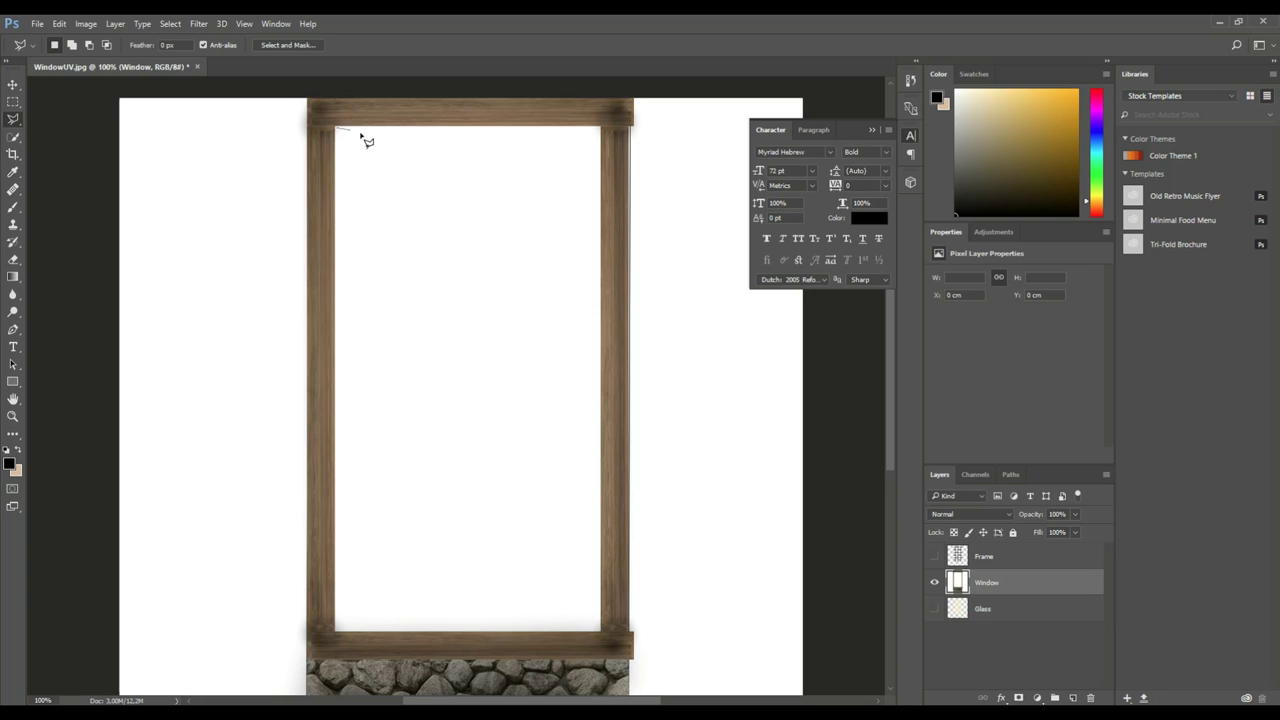
pyautogui.click(601, 129)
pyautogui.click(603, 633)
pyautogui.click(336, 633)
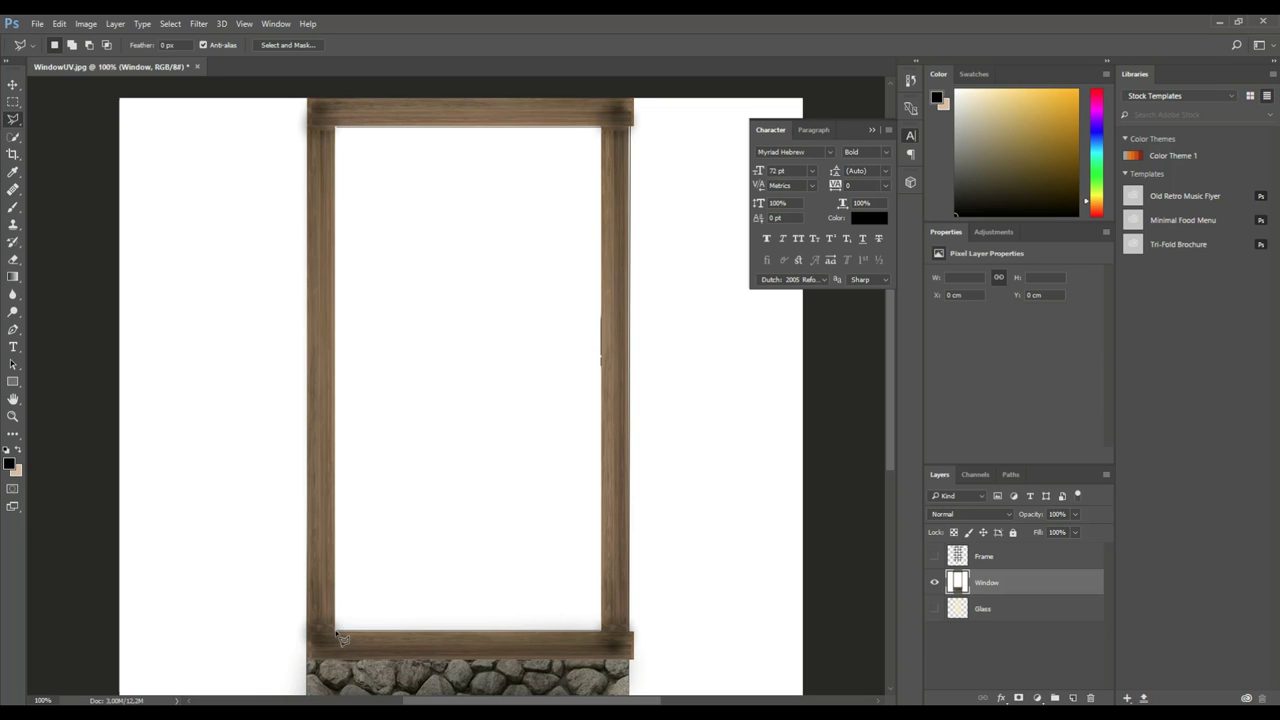
pyautogui.click(337, 128)
pyautogui.click(343, 134)
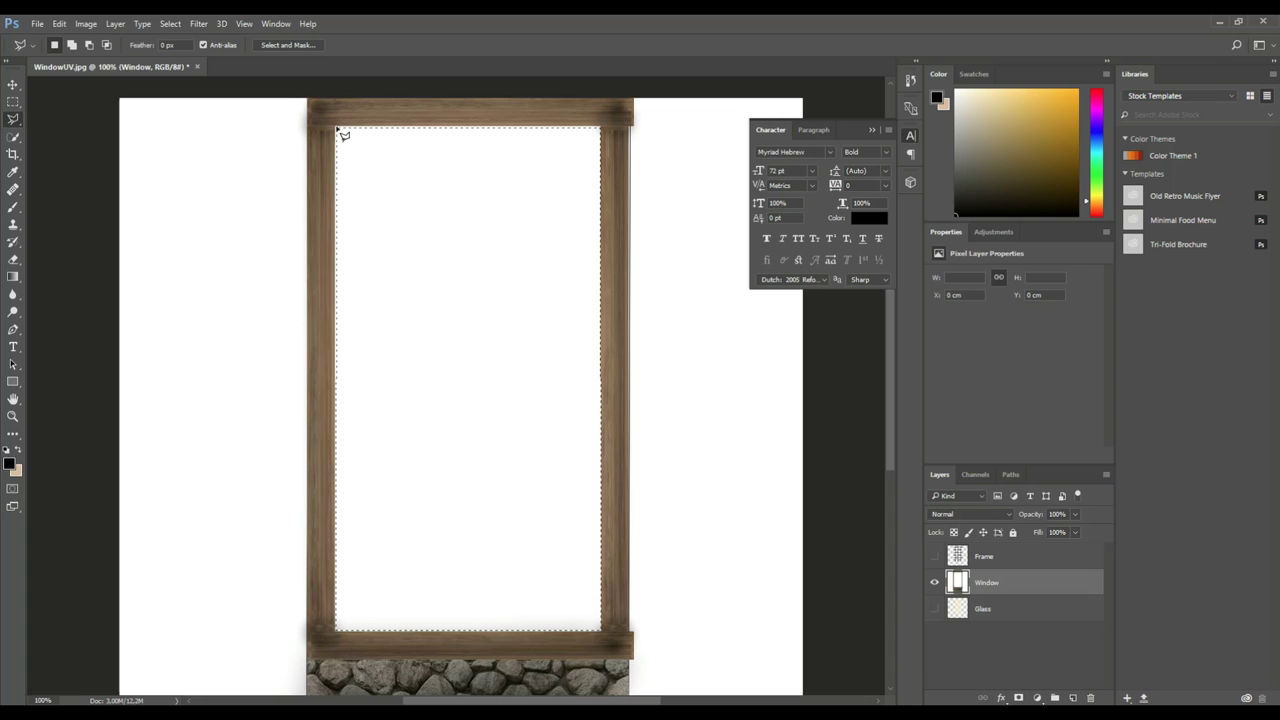
pyautogui.press('Delete')
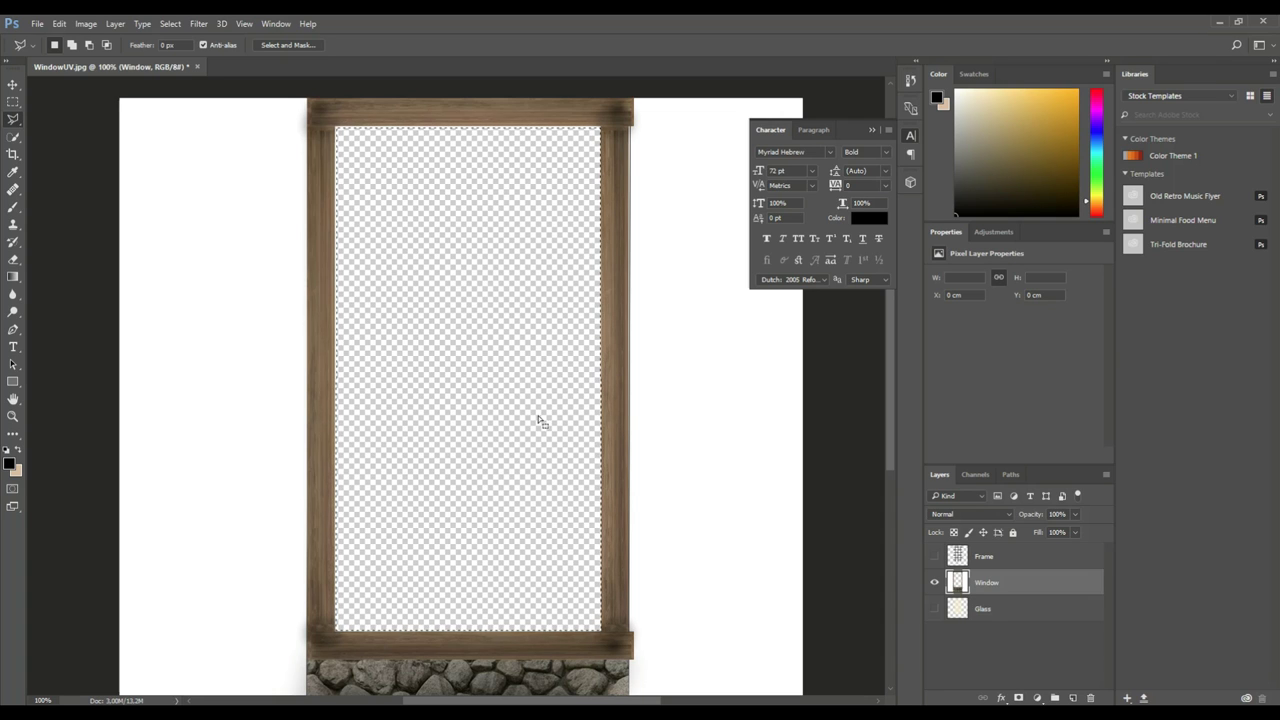
# Step: Show the Frame and Glass layers and reorder the stack with Window on top, Frame beneath it and Glass last
pyautogui.click(934, 556)
pyautogui.click(934, 608)
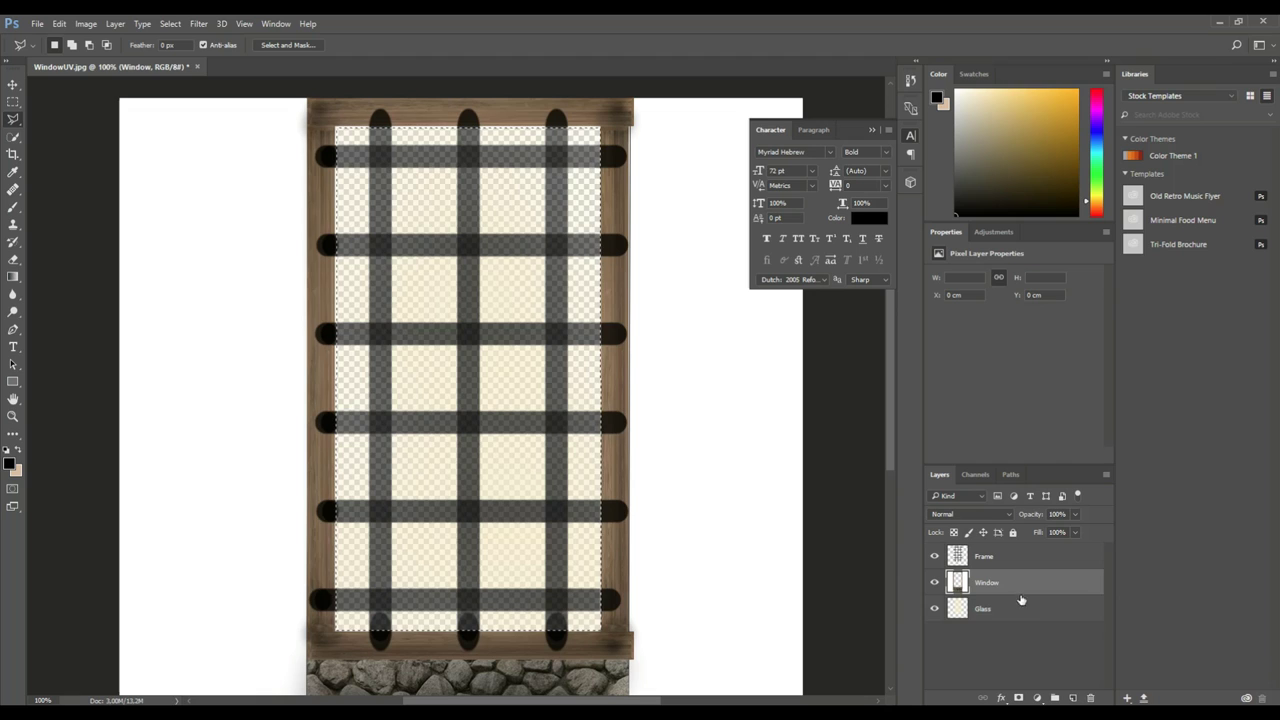
pyautogui.moveTo(990, 561); pyautogui.dragTo(1008, 658)
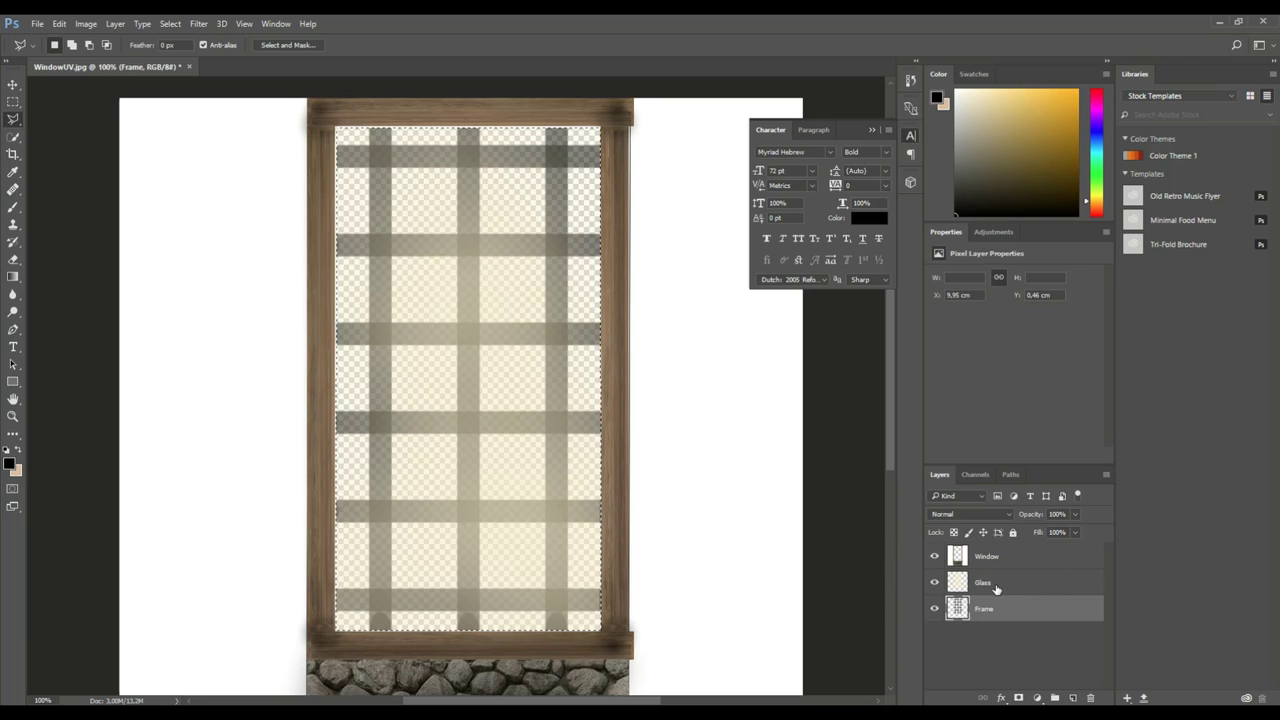
pyautogui.moveTo(996, 585); pyautogui.dragTo(1006, 647)
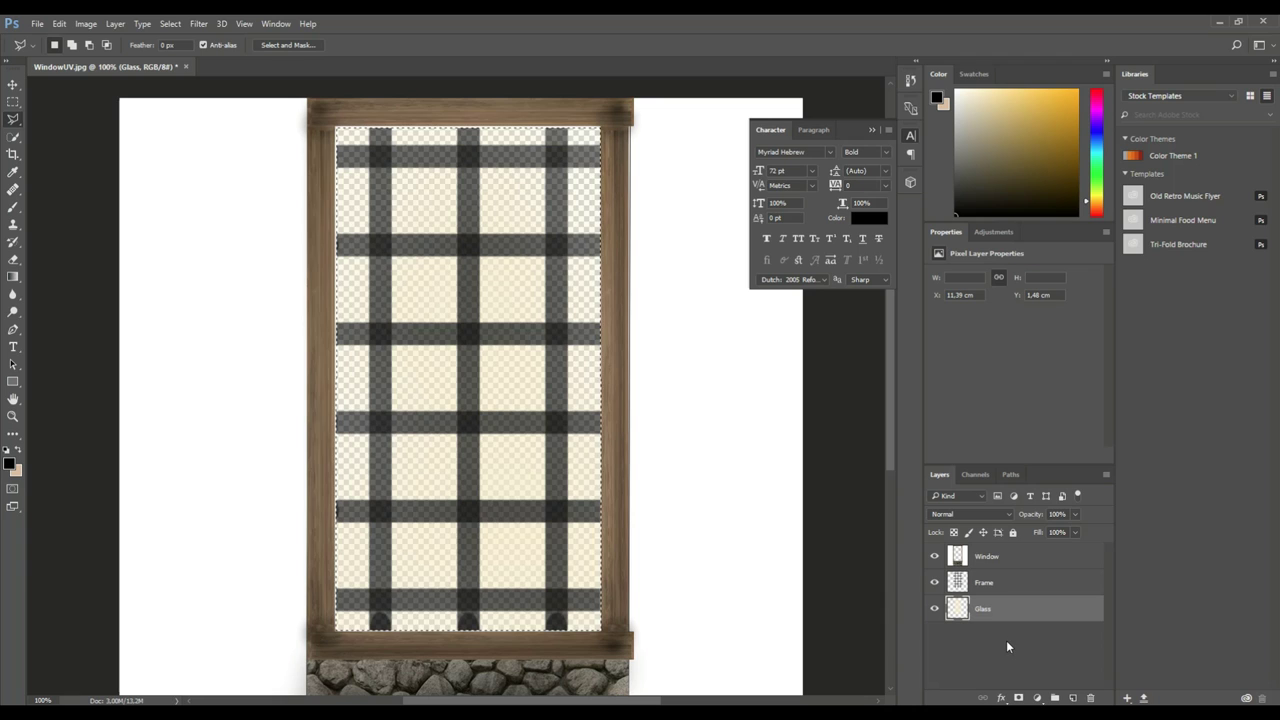
# Step: Clear the selection and merge the Frame and Glass layers into one layer
pyautogui.click(170, 24)
pyautogui.click(206, 56)
pyautogui.click(1002, 590)
pyautogui.keyDown('shift'); pyautogui.click(995, 612); pyautogui.keyUp('shift')
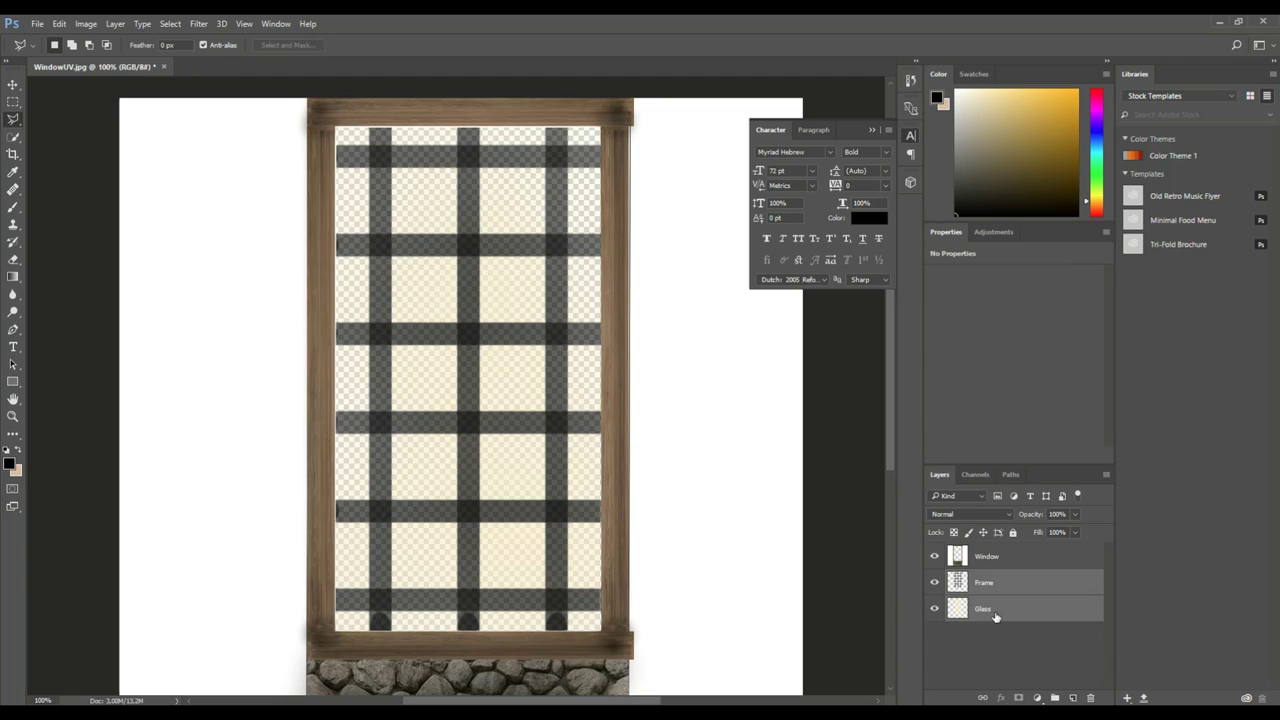
pyautogui.rightClick(994, 616)
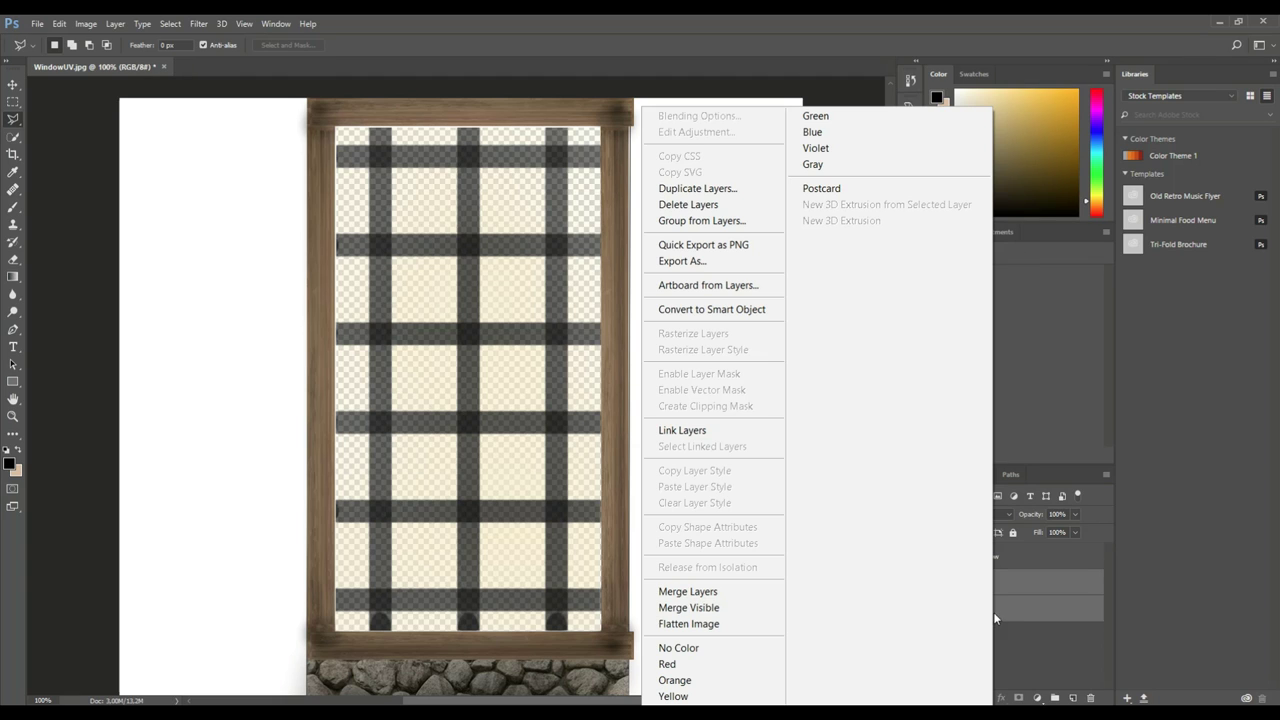
pyautogui.click(720, 592)
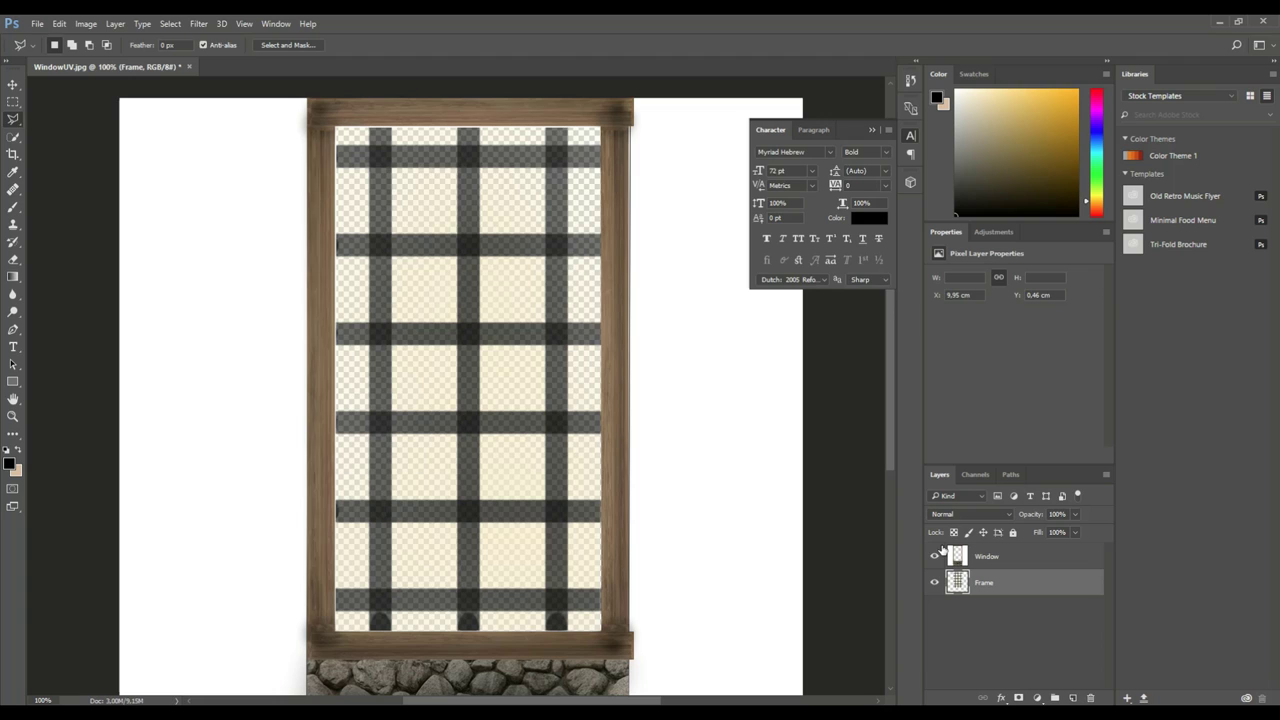
# Step: Transform the merged lattice and glass layer: scale it to 101.66% width and 101.60% height, and shift it slightly left and up
pyautogui.hotkey('ctrl', 't')
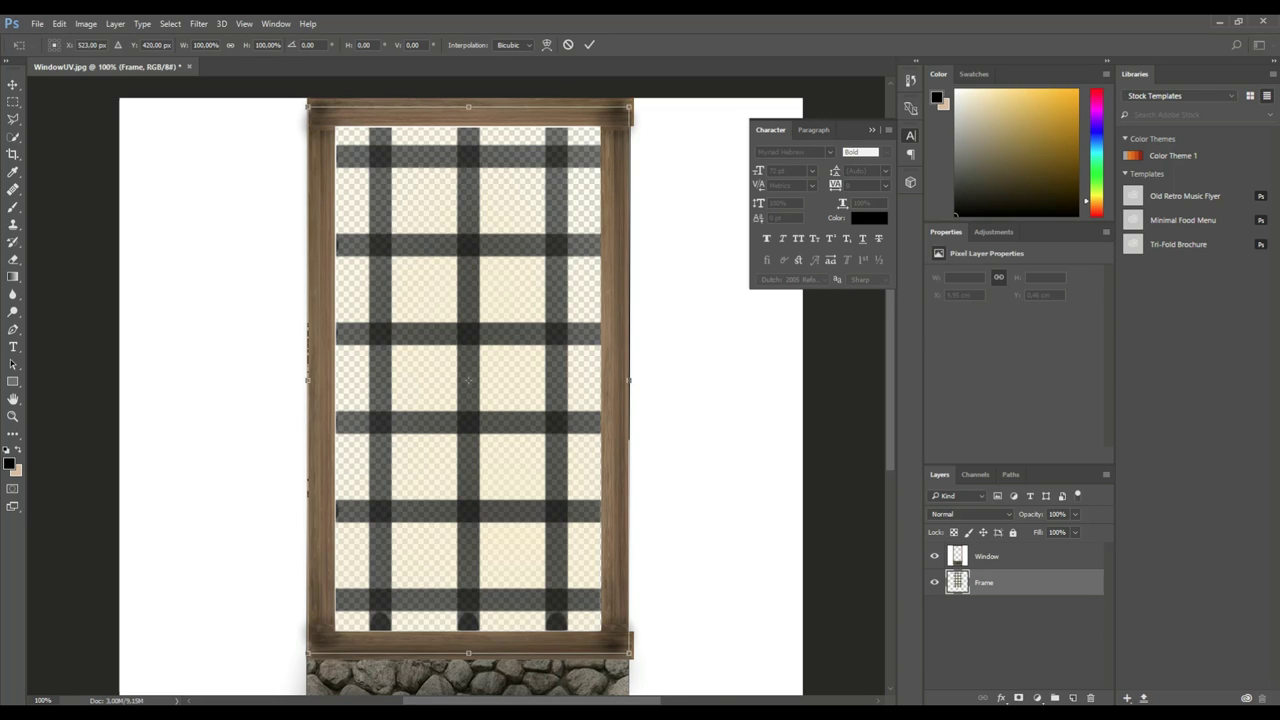
pyautogui.moveTo(628, 654); pyautogui.dragTo(634, 661)
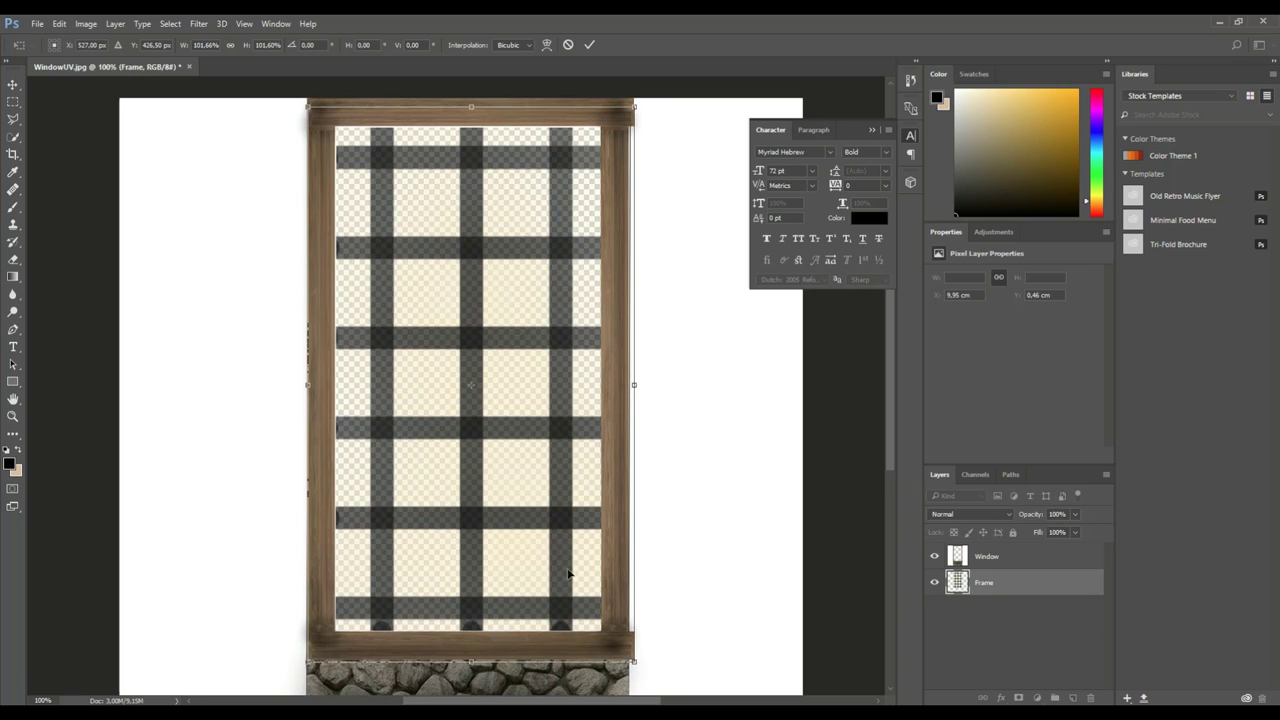
pyautogui.moveTo(523, 527); pyautogui.dragTo(518, 525)
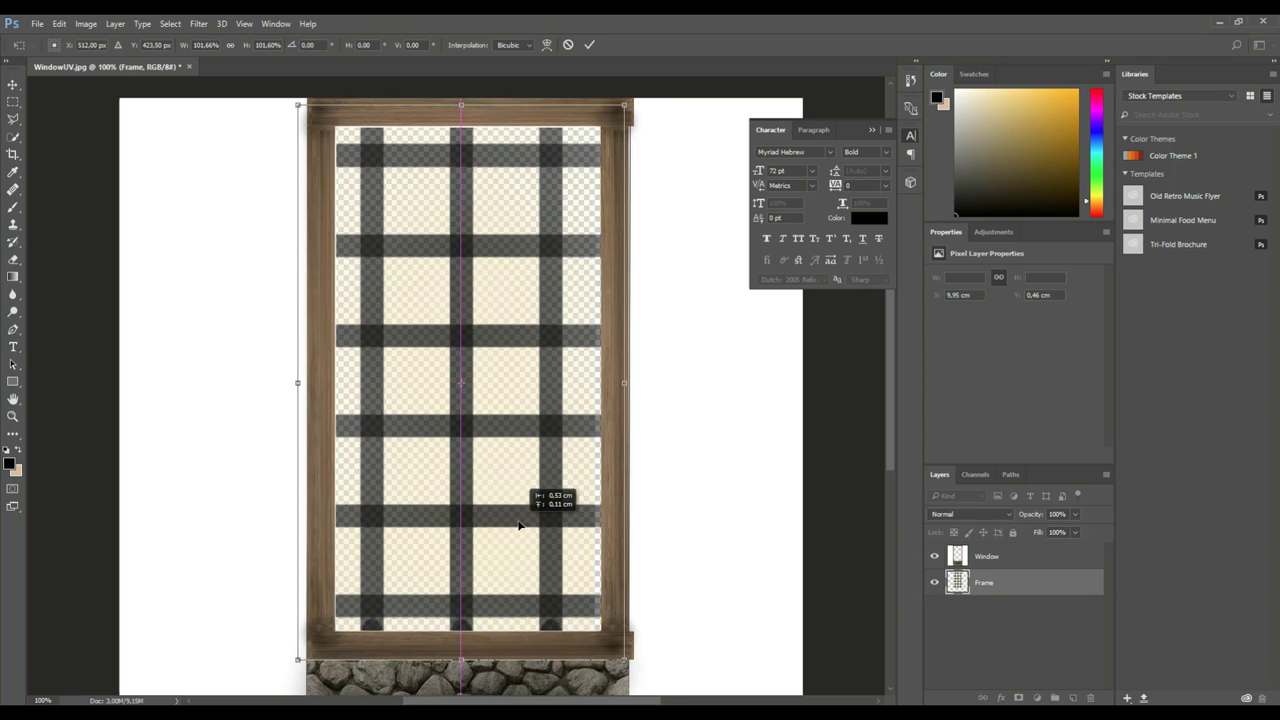
pyautogui.moveTo(518, 525); pyautogui.dragTo(518, 525)
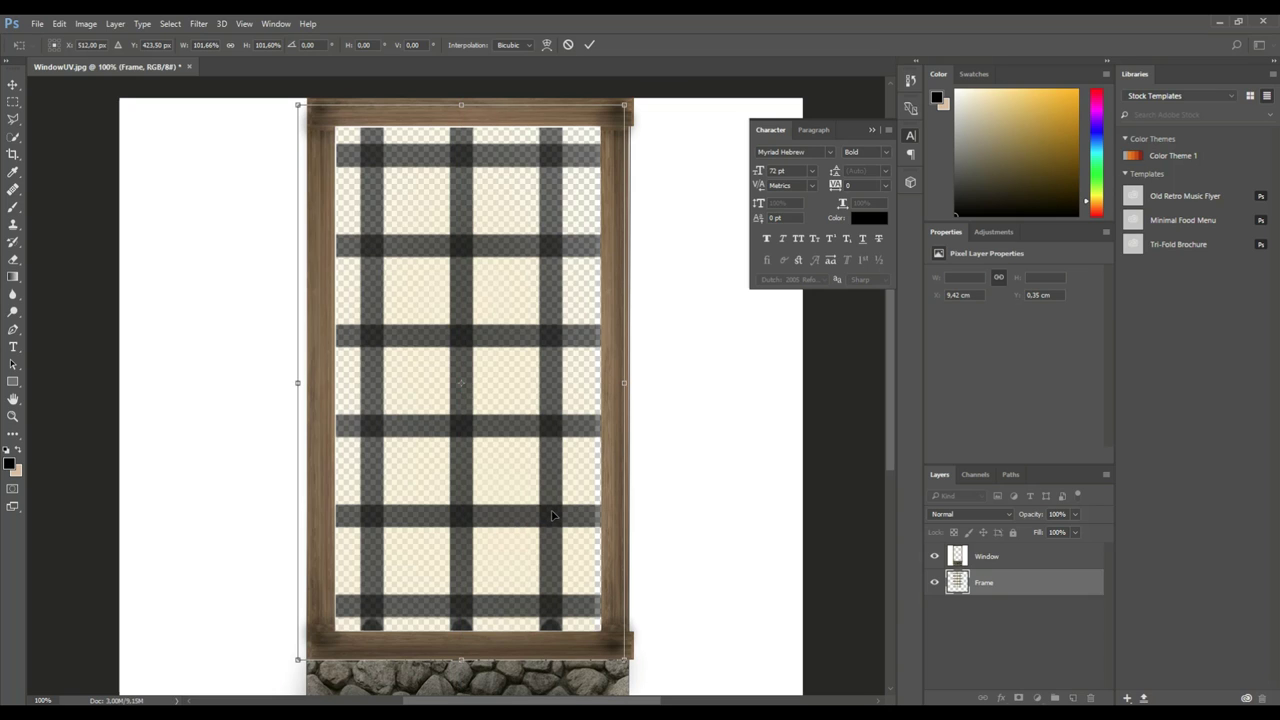
# Step: Commit the scaling of the Frame layer and merge it with the Window layer
pyautogui.press('Return')
pyautogui.press('l')
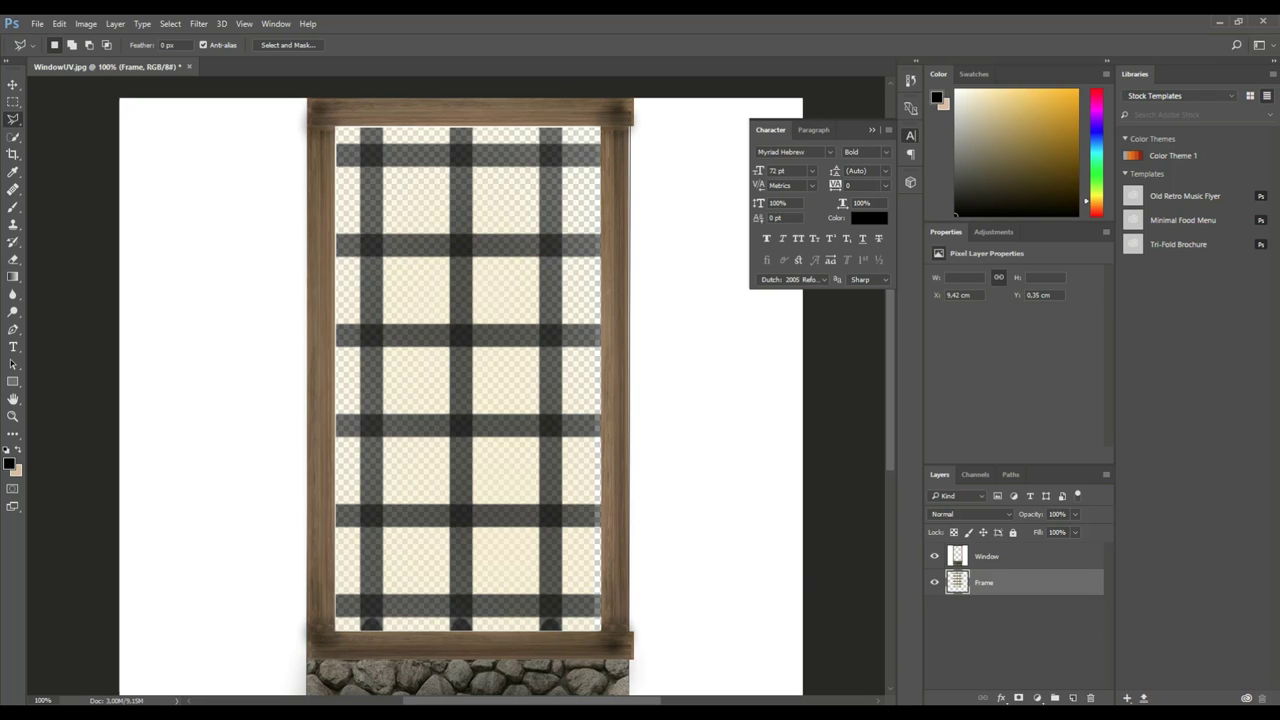
pyautogui.keyDown('shift'); pyautogui.click(988, 558); pyautogui.keyUp('shift')
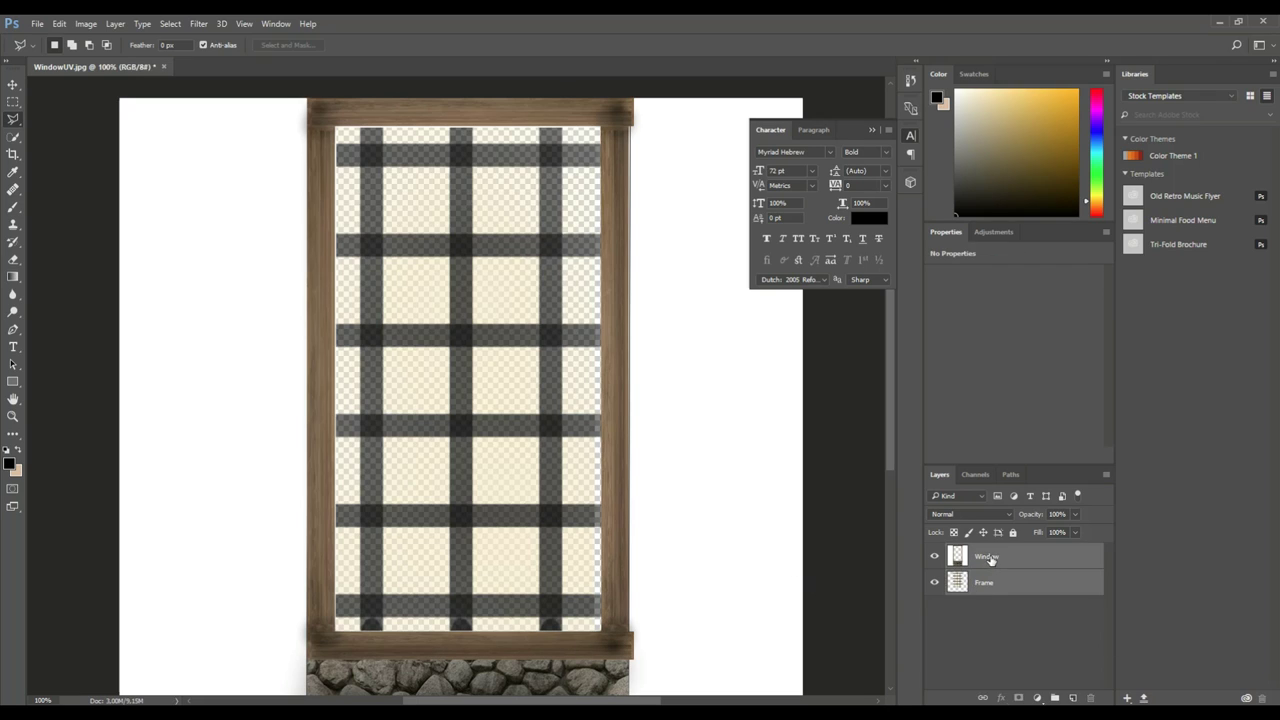
pyautogui.rightClick(988, 558)
pyautogui.click(686, 592)
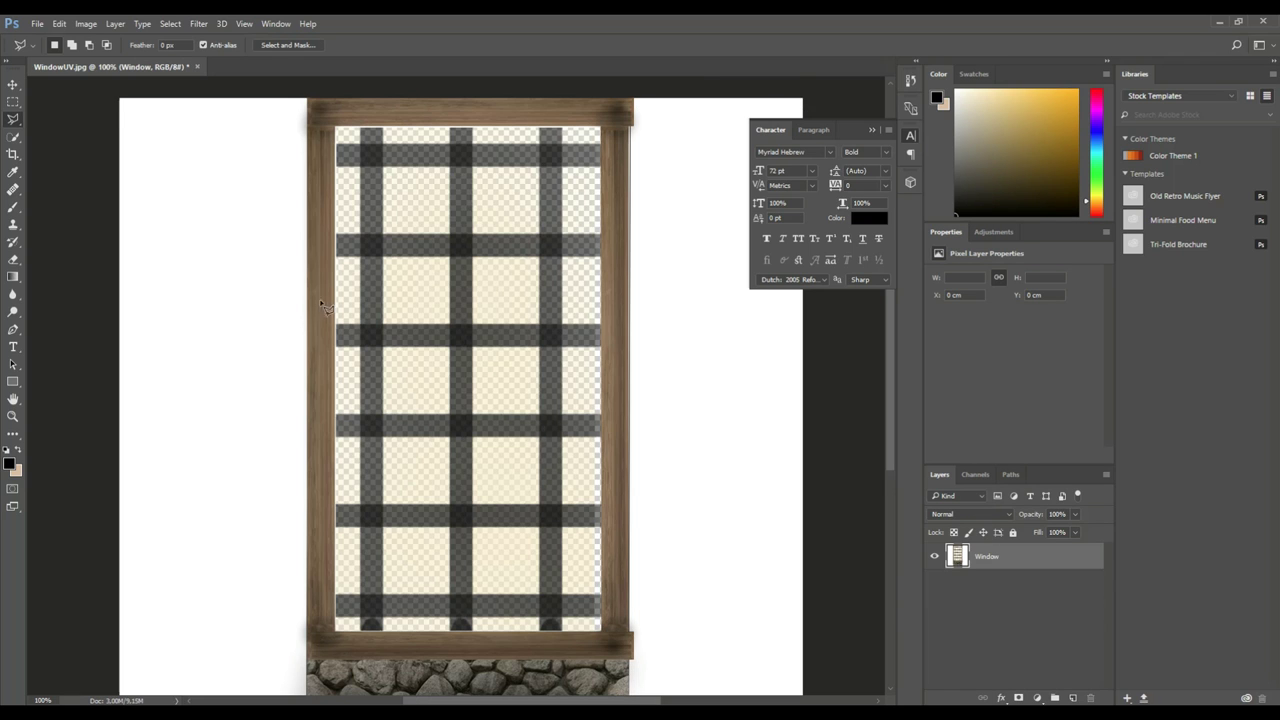
# Step: Save the merged window texture as a separate JPEG at maximum quality
pyautogui.scroll(-3, 194, 351)
pyautogui.scroll(8, 176, 360)
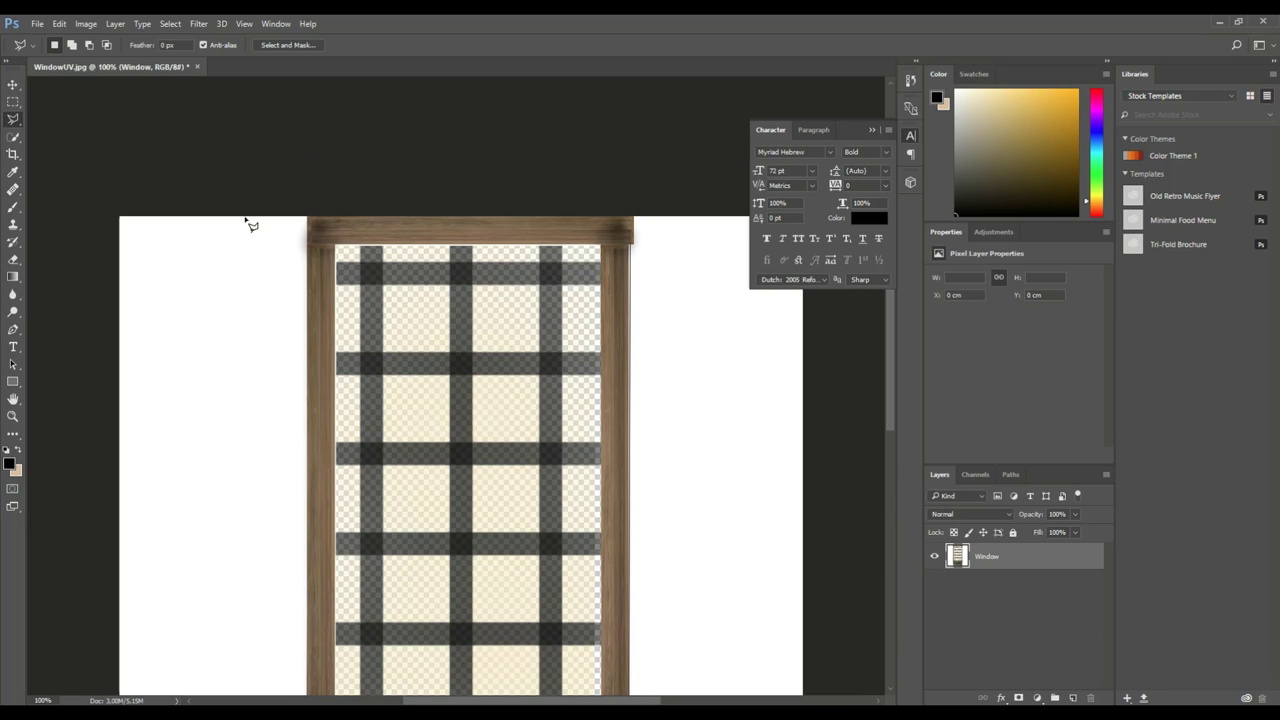
pyautogui.scroll(-2, 410, 492)
pyautogui.scroll(-1, 258, 490)
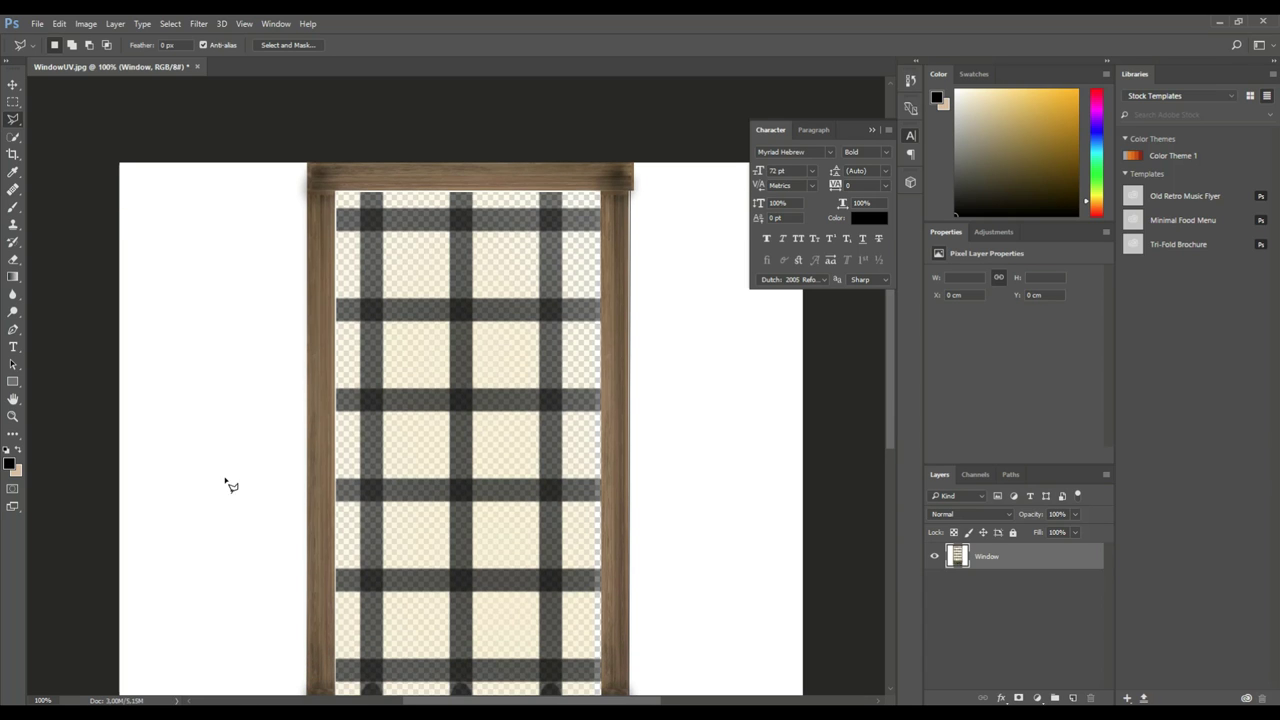
pyautogui.click(37, 23)
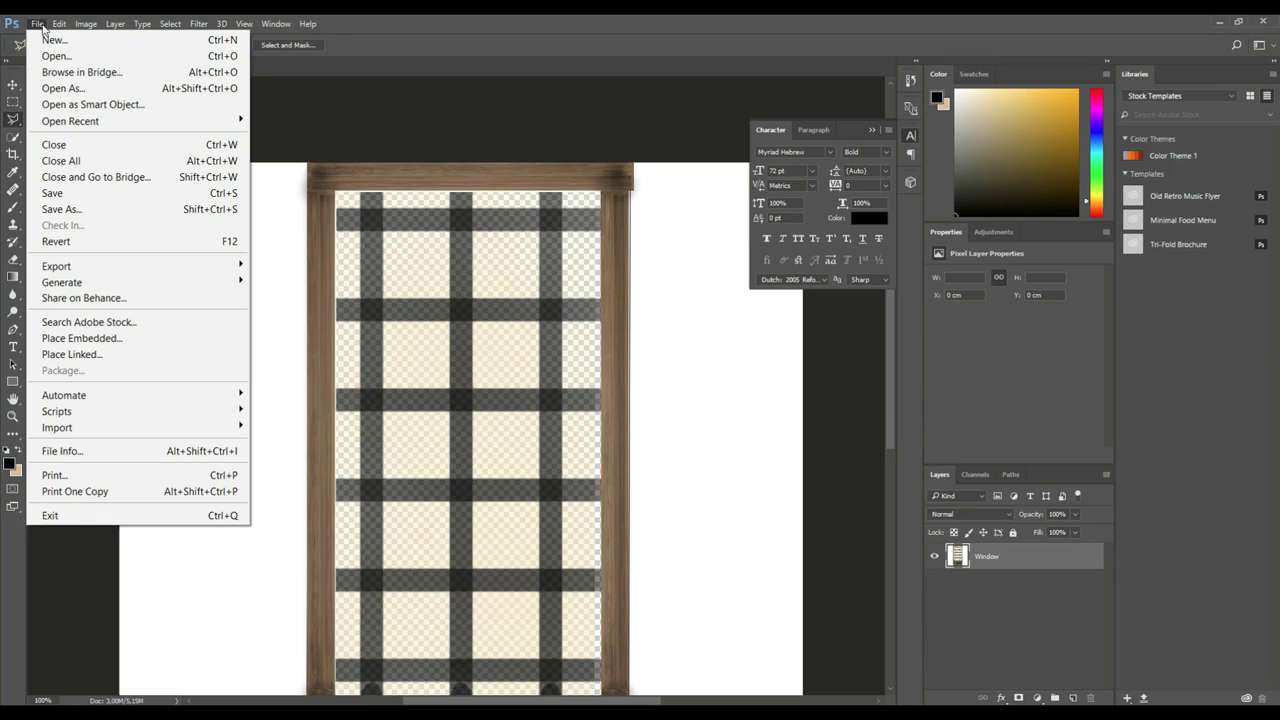
pyautogui.click(91, 215)
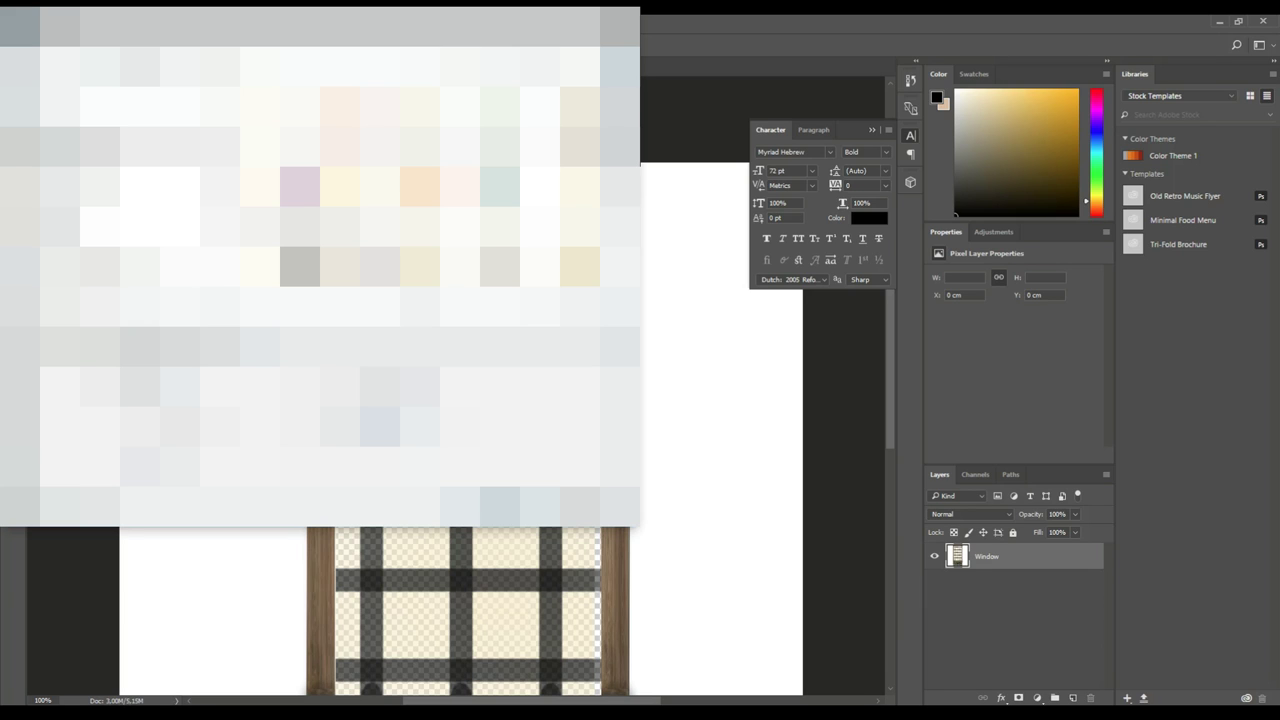
pyautogui.click(380, 345)
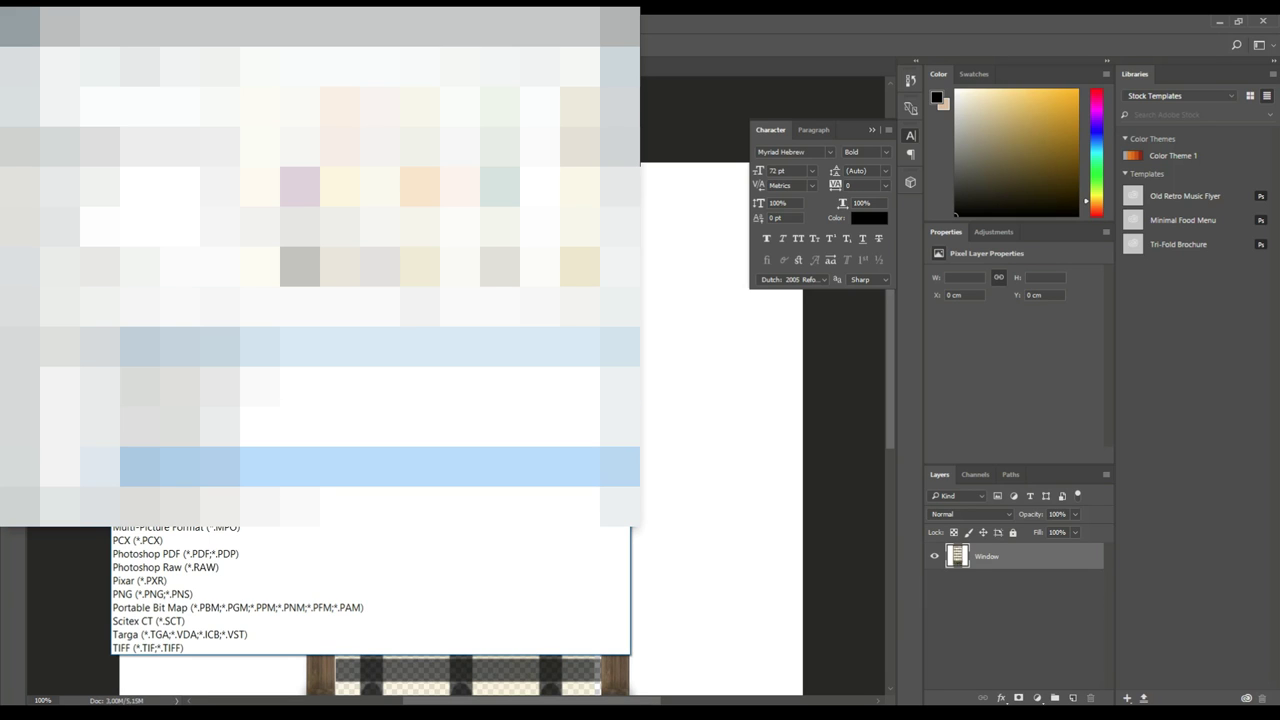
pyautogui.click(380, 466)
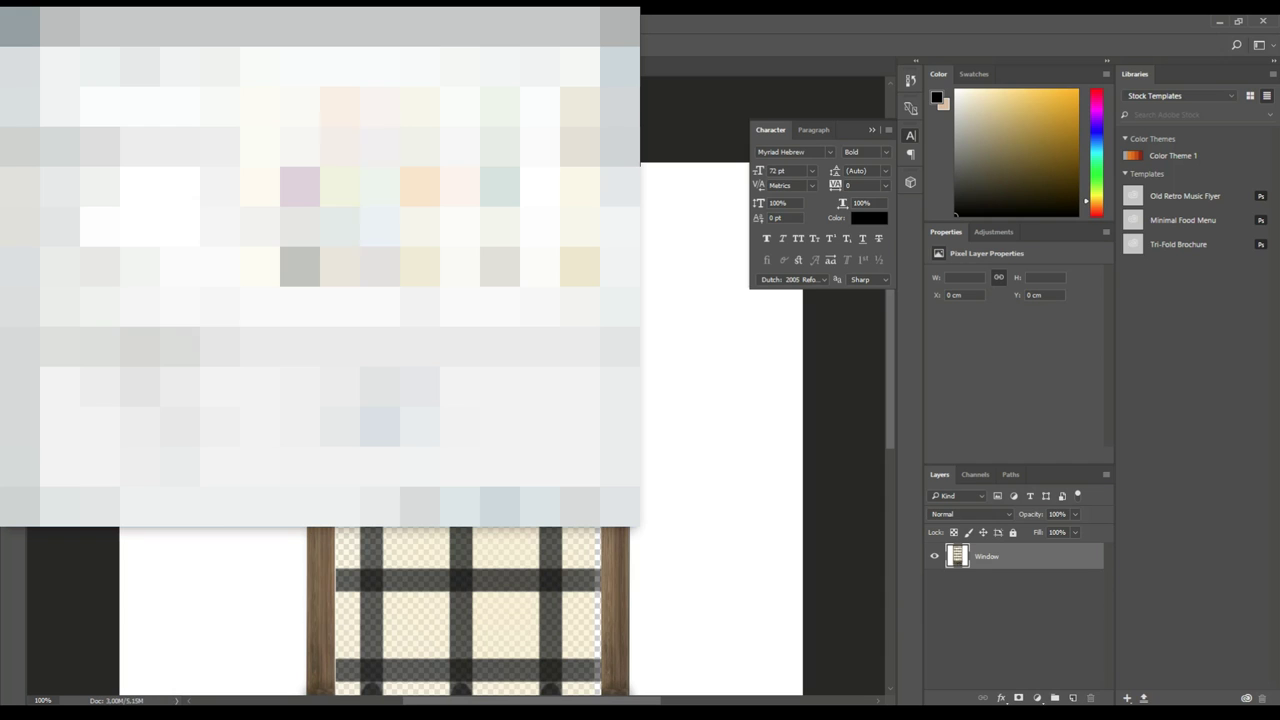
pyautogui.click(508, 502)
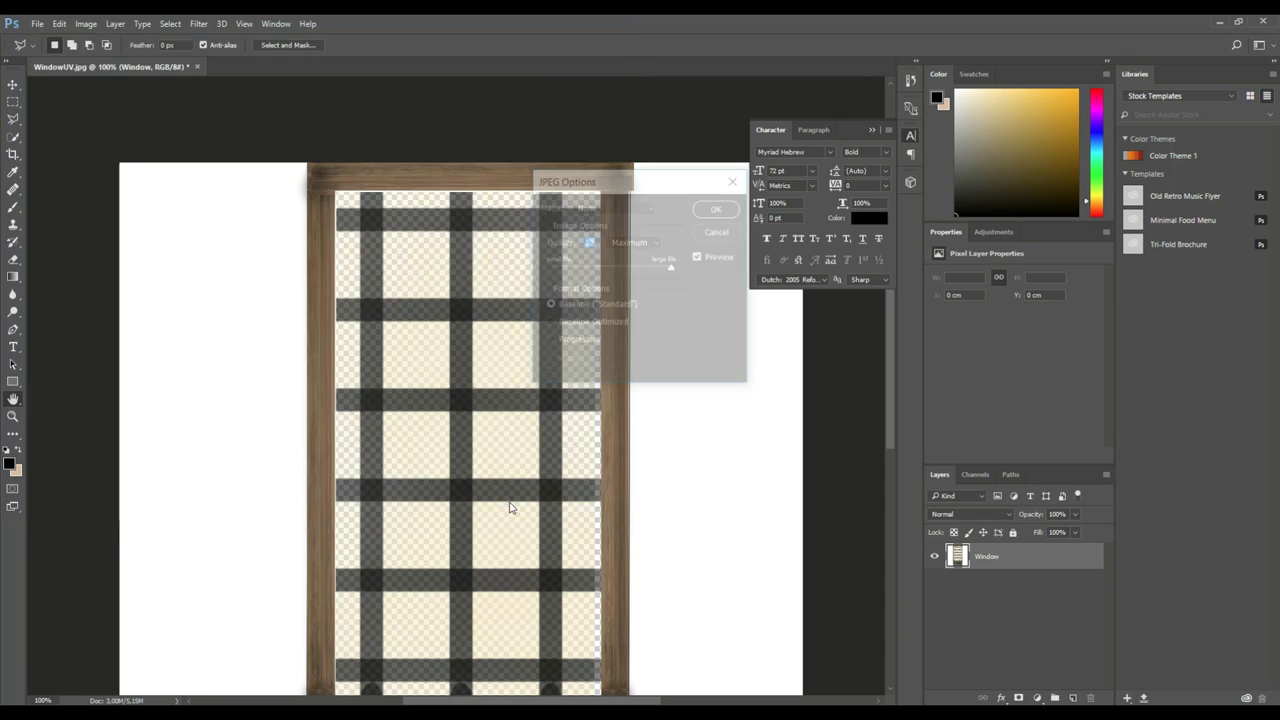
pyautogui.click(716, 209)
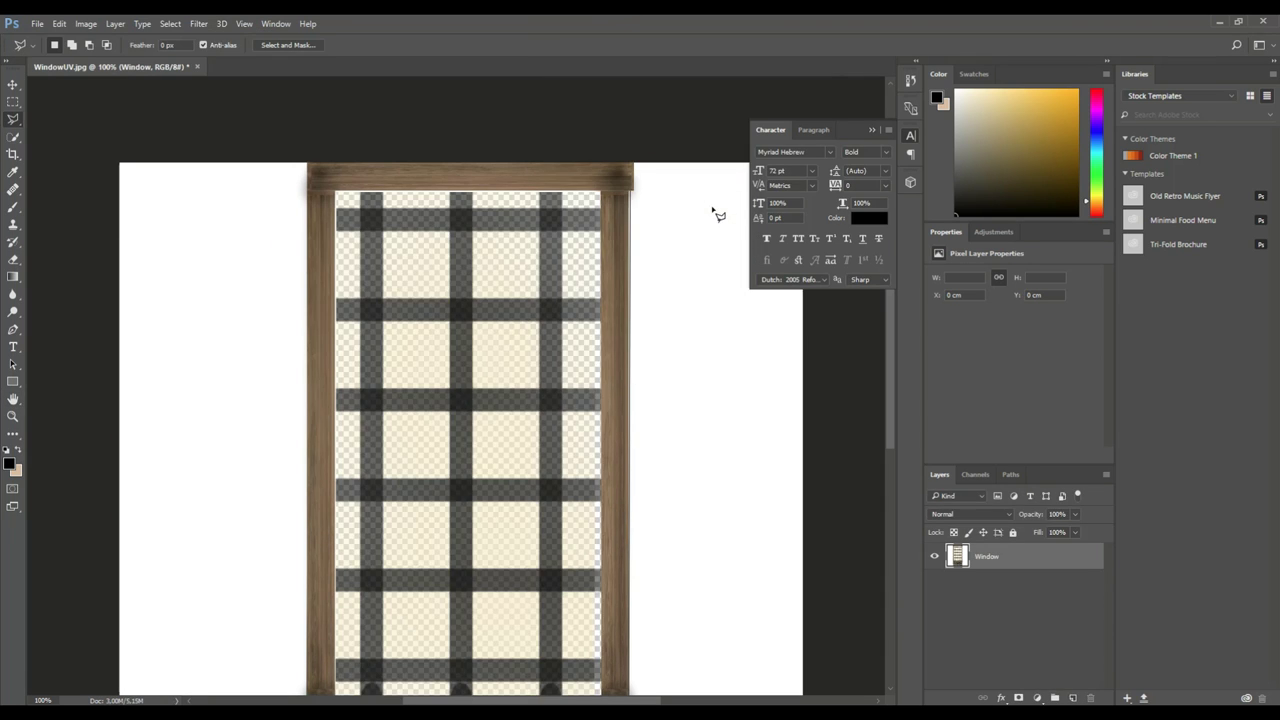
# Step: Start generating a normal map from the Window layer with the detail scale raised to 88%
pyautogui.click(199, 24)
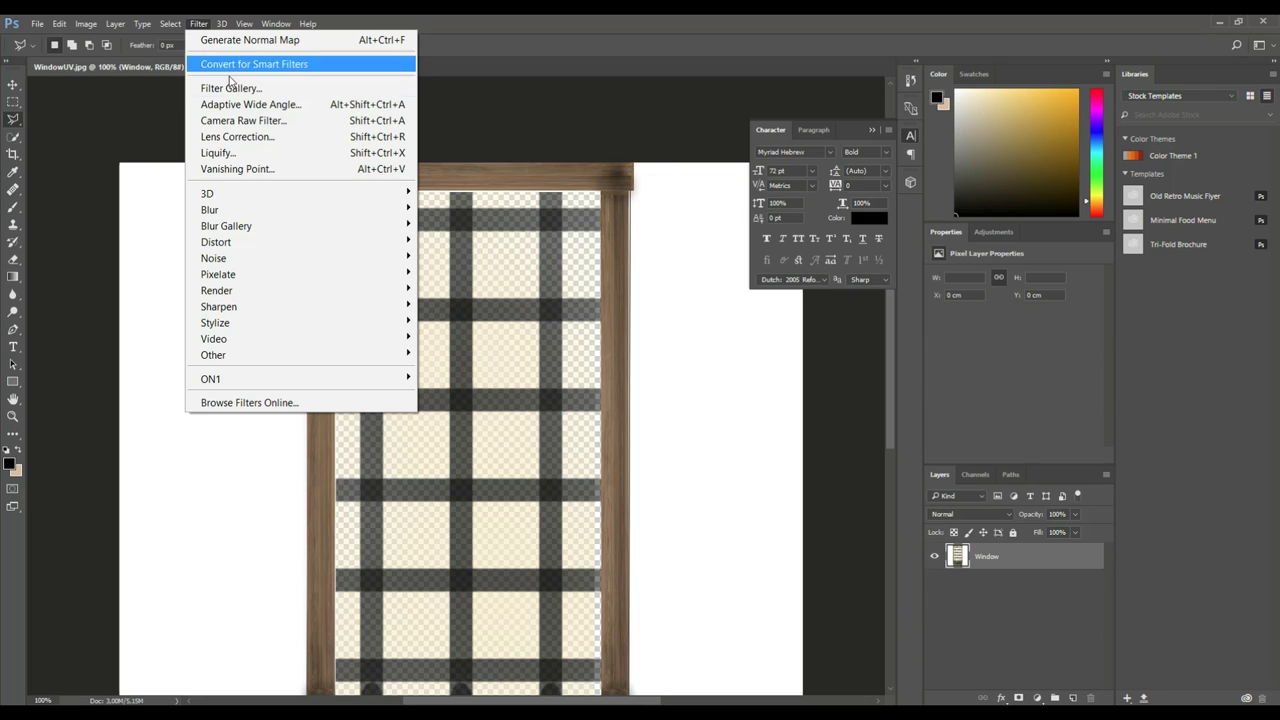
pyautogui.moveTo(286, 200)
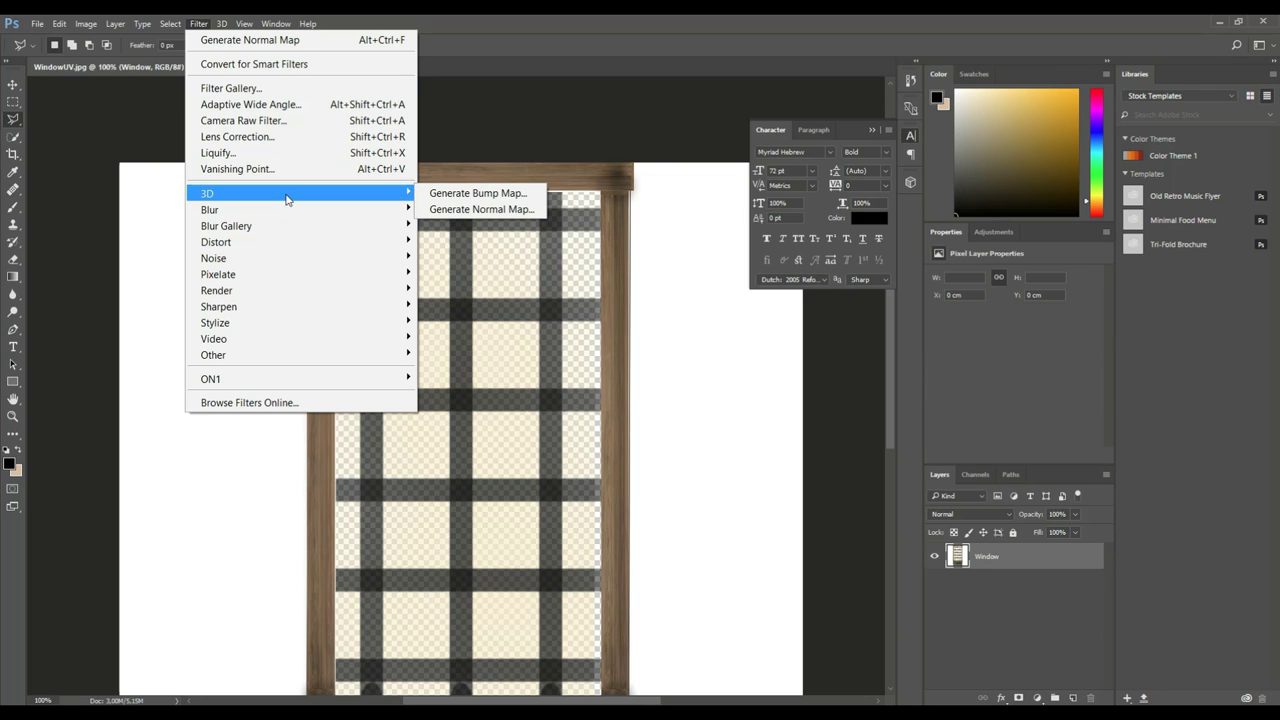
pyautogui.click(513, 210)
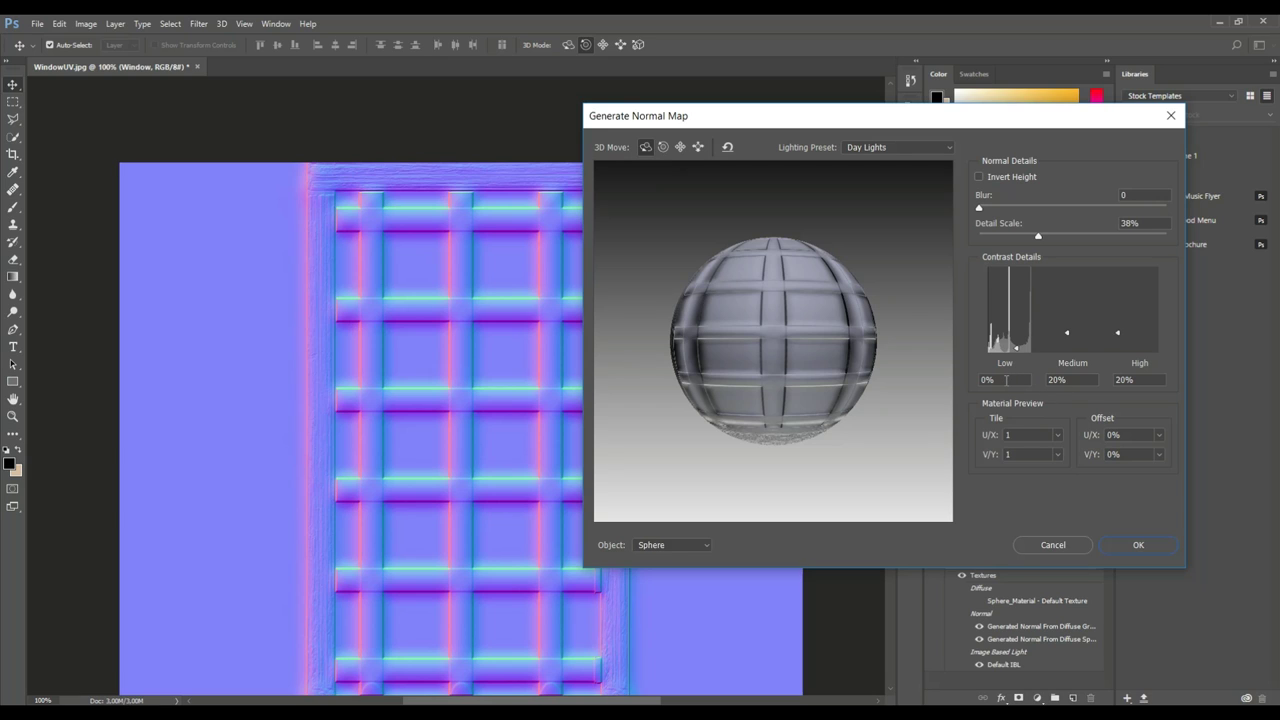
pyautogui.moveTo(1039, 237); pyautogui.dragTo(1112, 242)
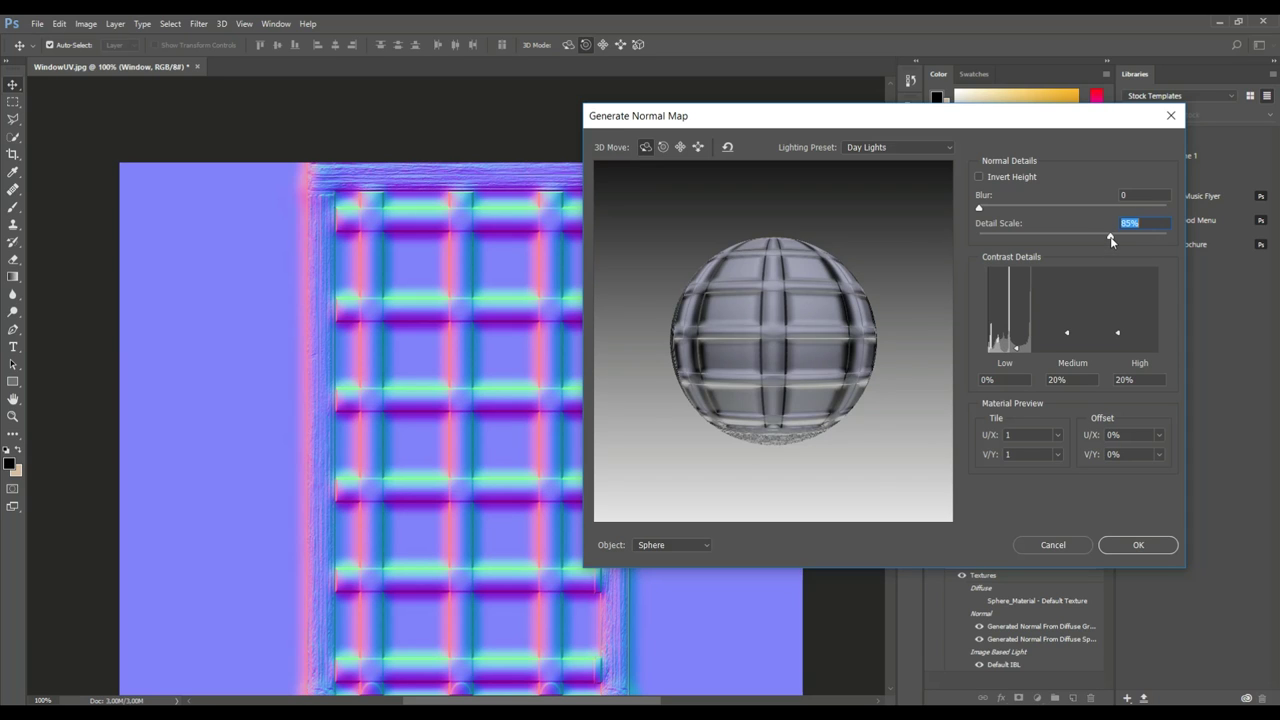
pyautogui.moveTo(1107, 238); pyautogui.dragTo(1117, 240)
# Step: Try inverting the height in the normal map preview and turn the inversion off again
pyautogui.click(980, 178)
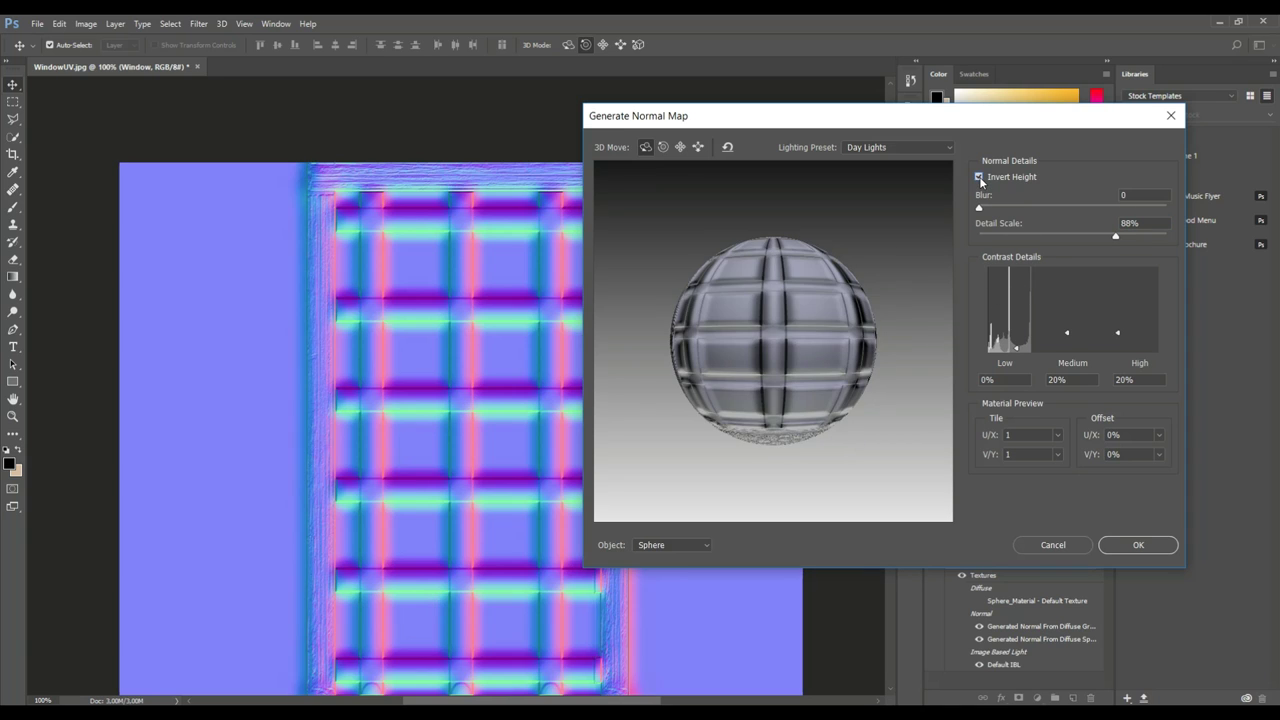
pyautogui.click(980, 178)
pyautogui.scroll(-3, 181, 411)
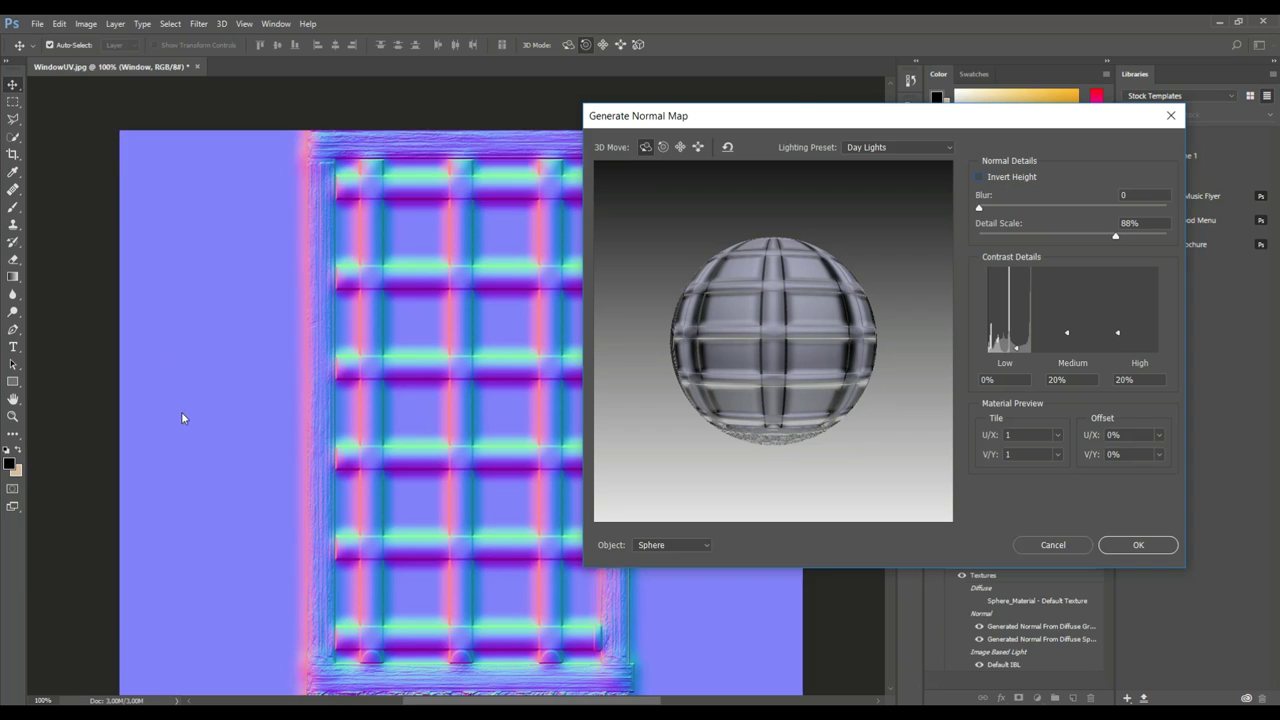
pyautogui.scroll(3, 177, 460)
# Step: Set the normal map's detail scale to about 83% and apply the filter to the Window layer
pyautogui.moveTo(1116, 238); pyautogui.dragTo(1115, 239)
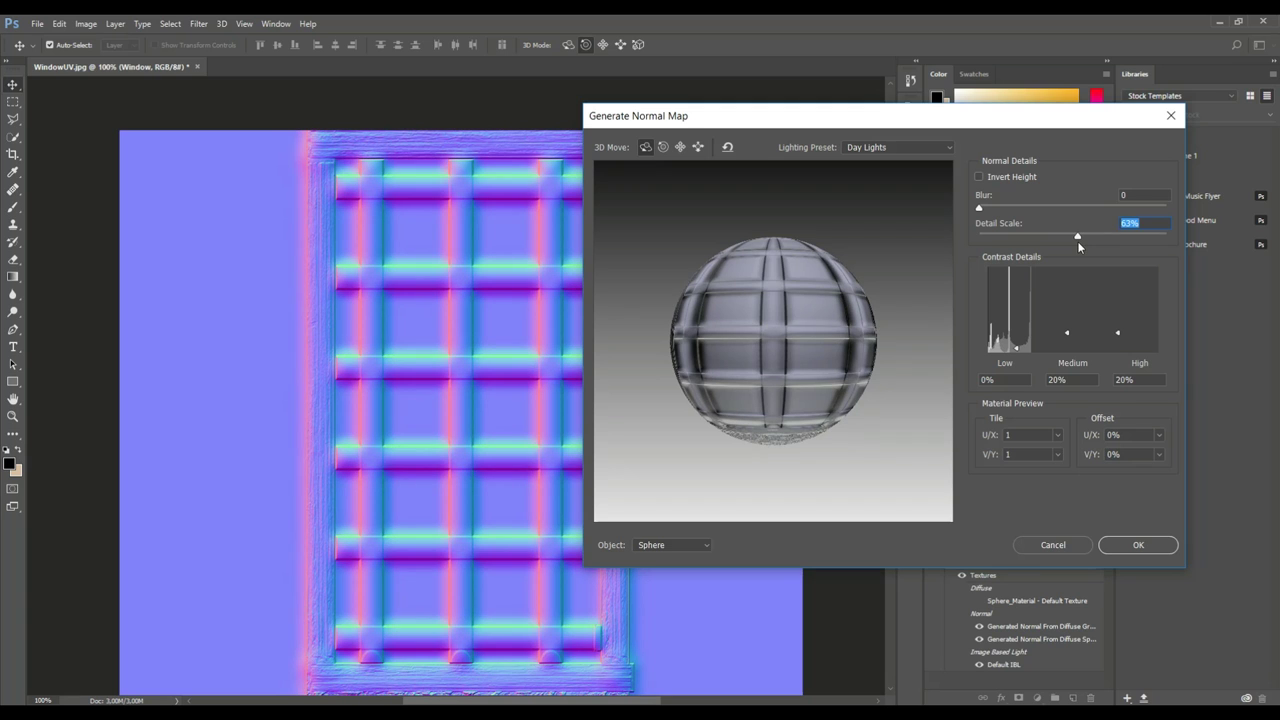
pyautogui.moveTo(1085, 236); pyautogui.dragTo(1110, 238)
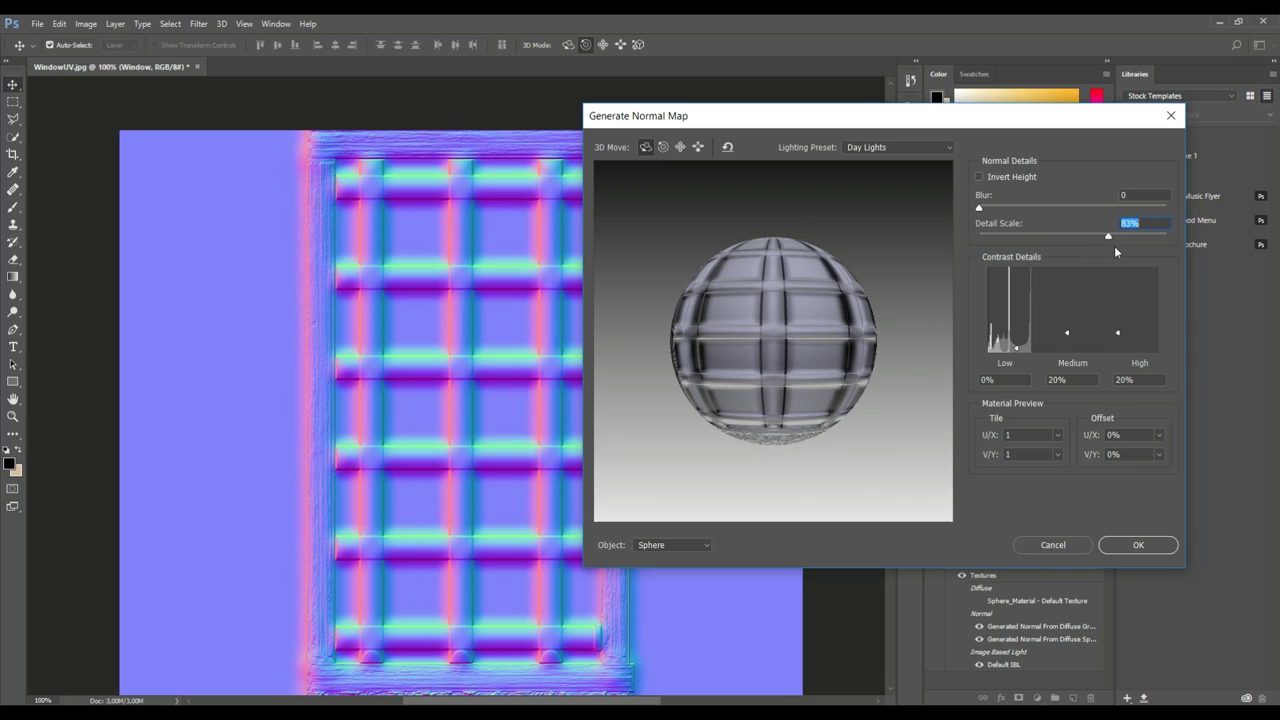
pyautogui.click(1131, 550)
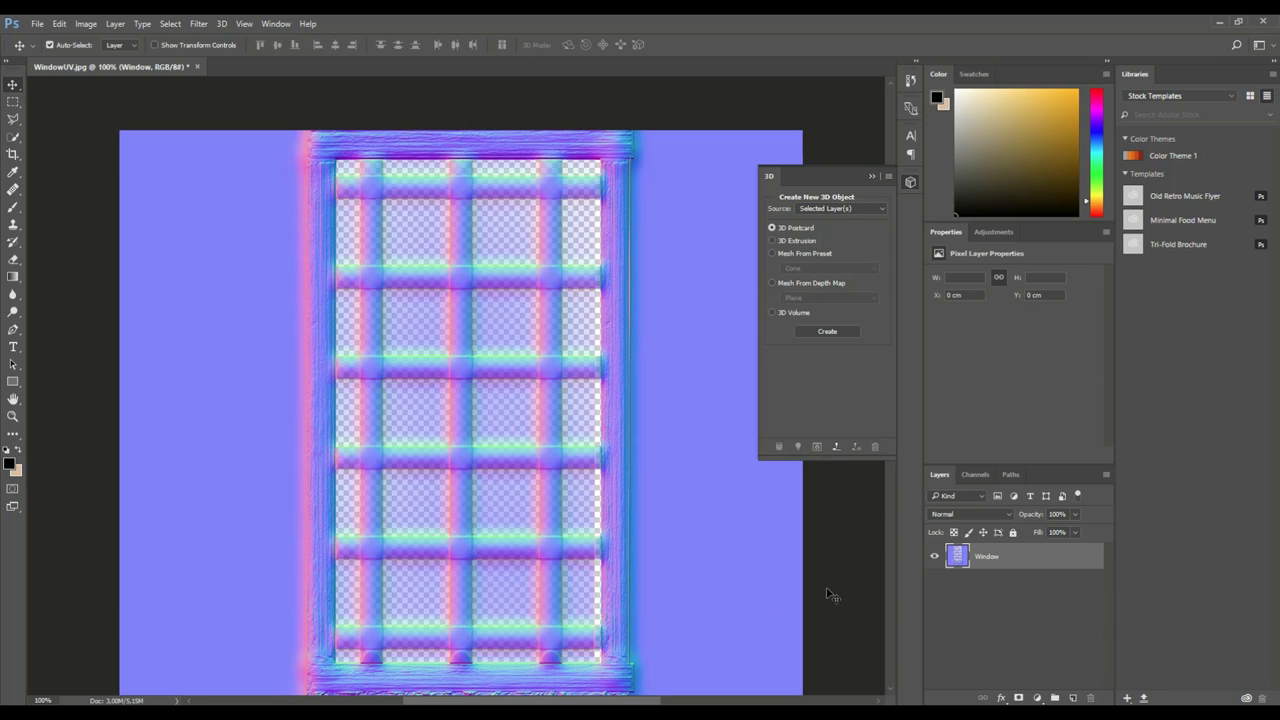
# Step: Save the window's normal map as a JPEG with quality 12 (Maximum) and the Baseline ("Standard") format
pyautogui.click(855, 552)
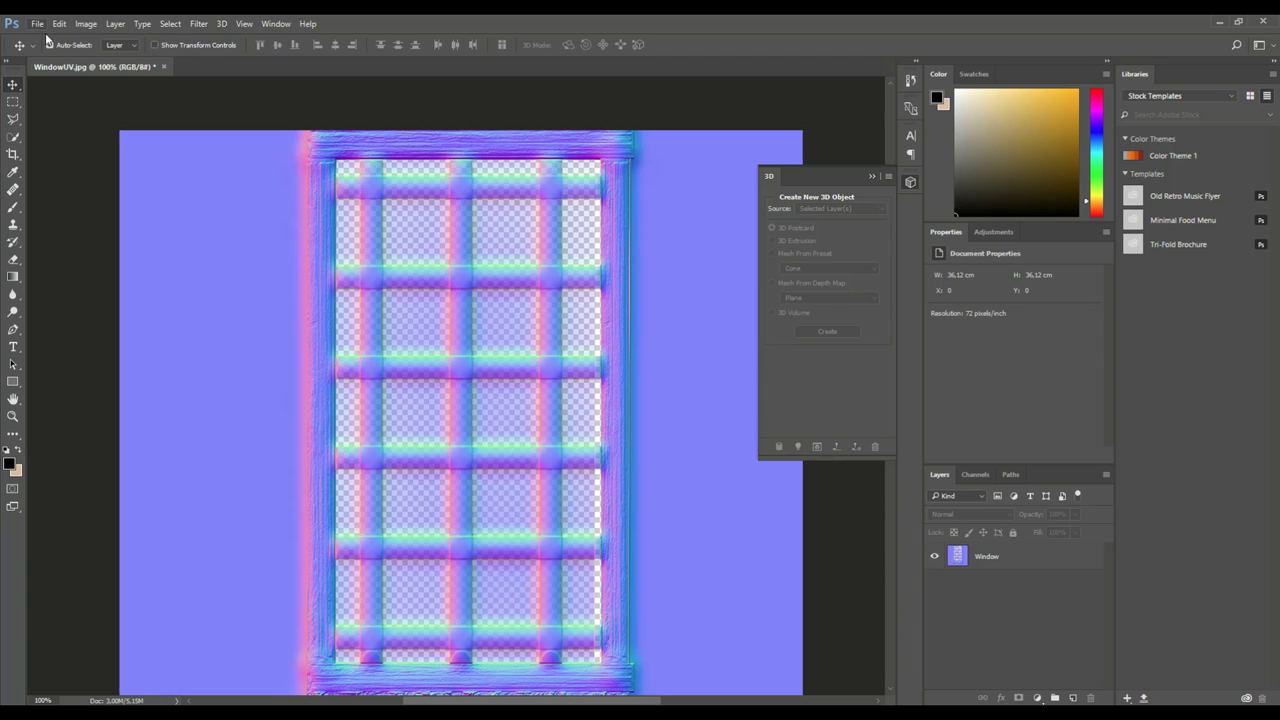
pyautogui.scroll(-3, 640, 511)
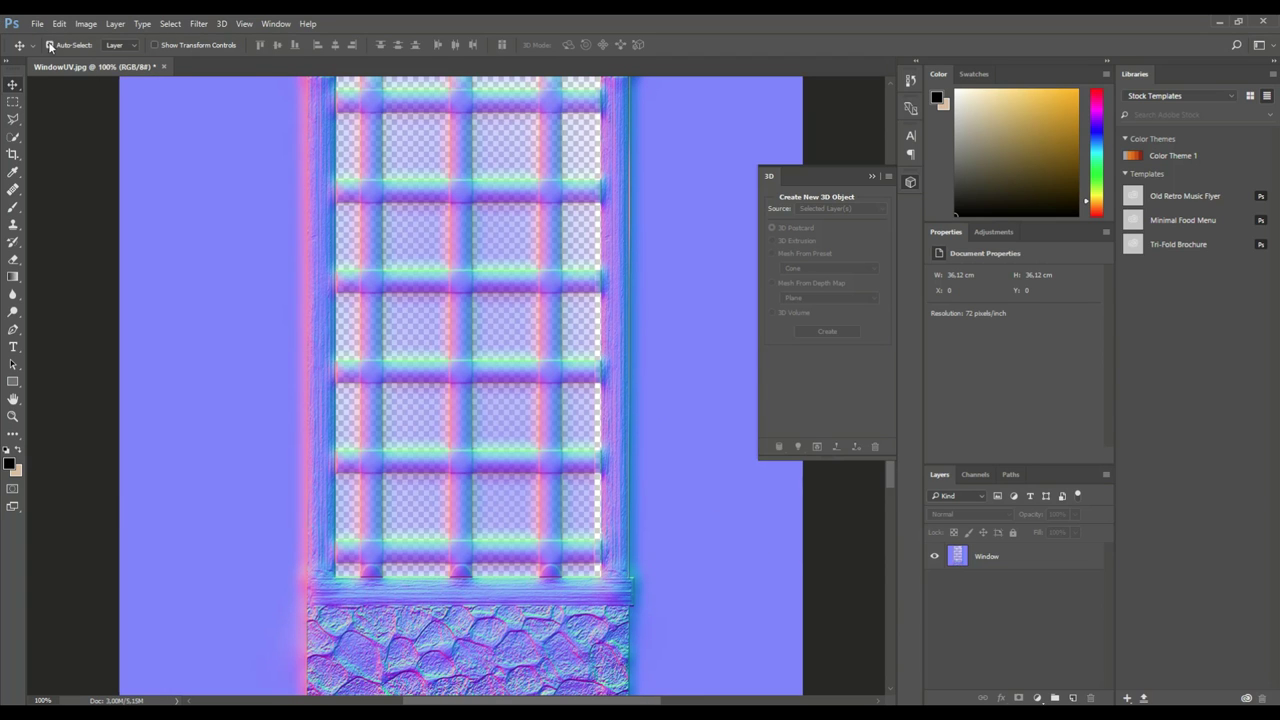
pyautogui.click(37, 23)
pyautogui.click(95, 212)
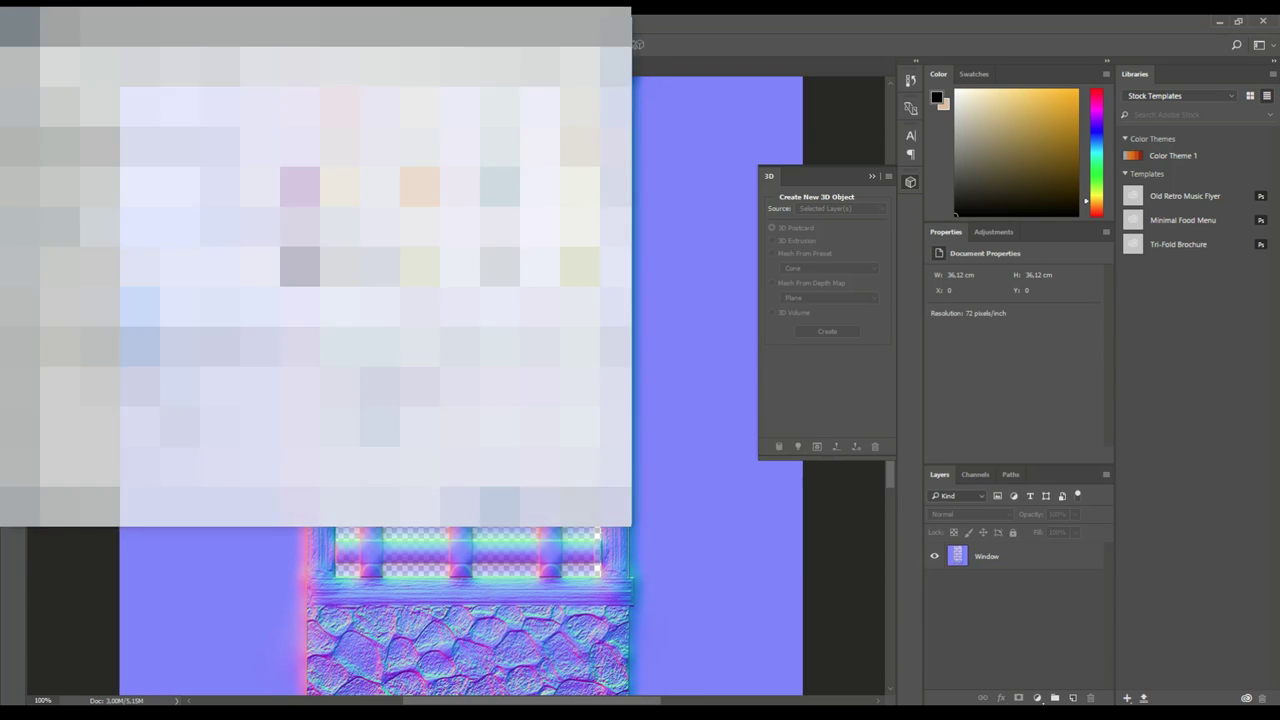
pyautogui.hotkey('alt', 'Down')
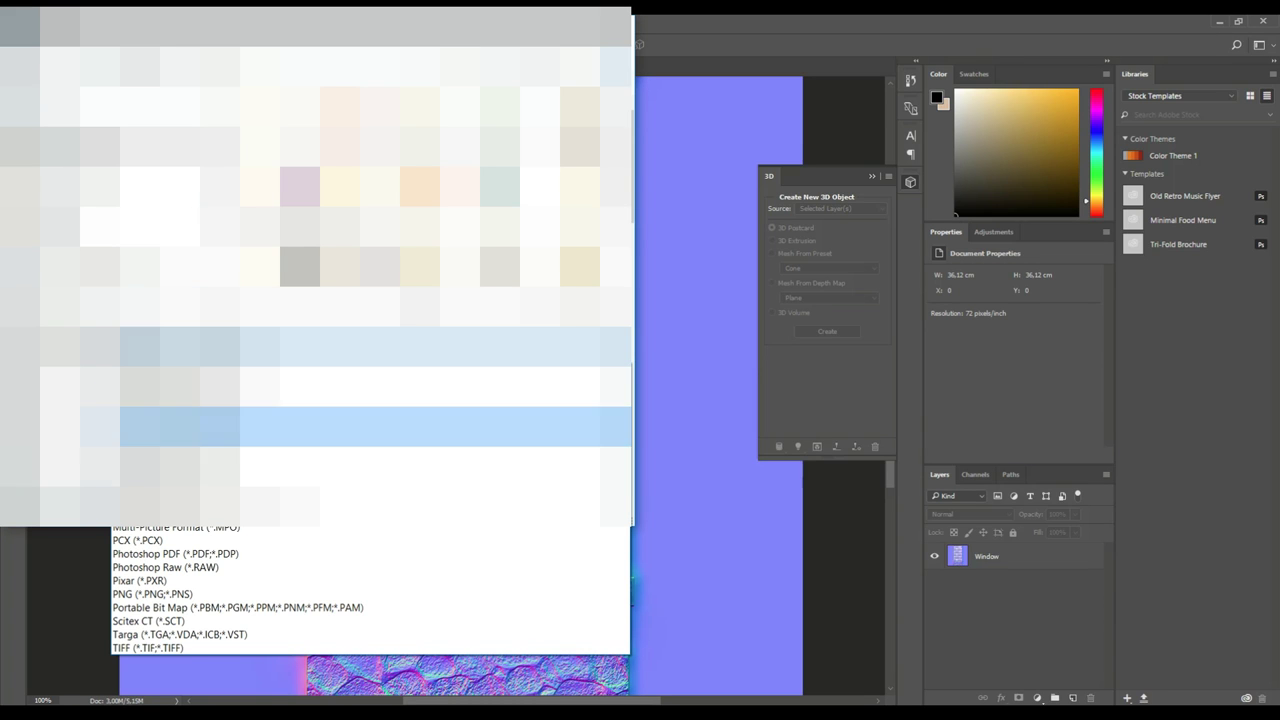
pyautogui.press('Return')
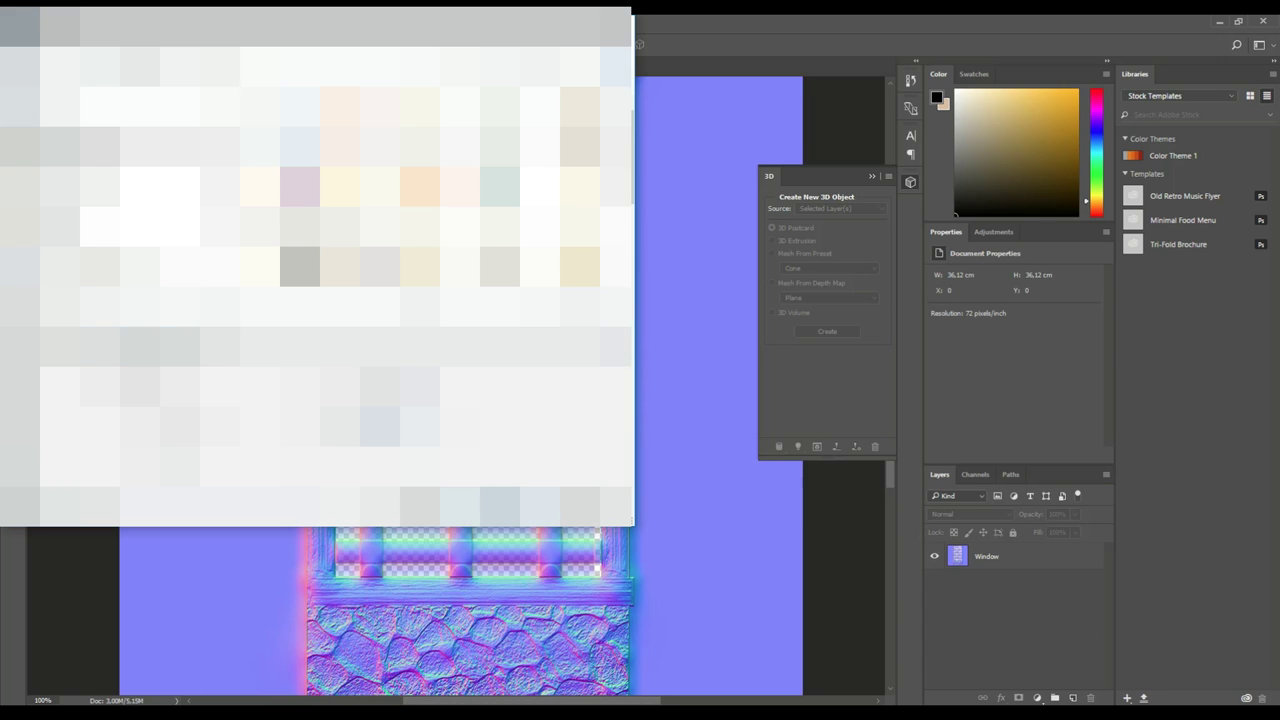
pyautogui.click(504, 503)
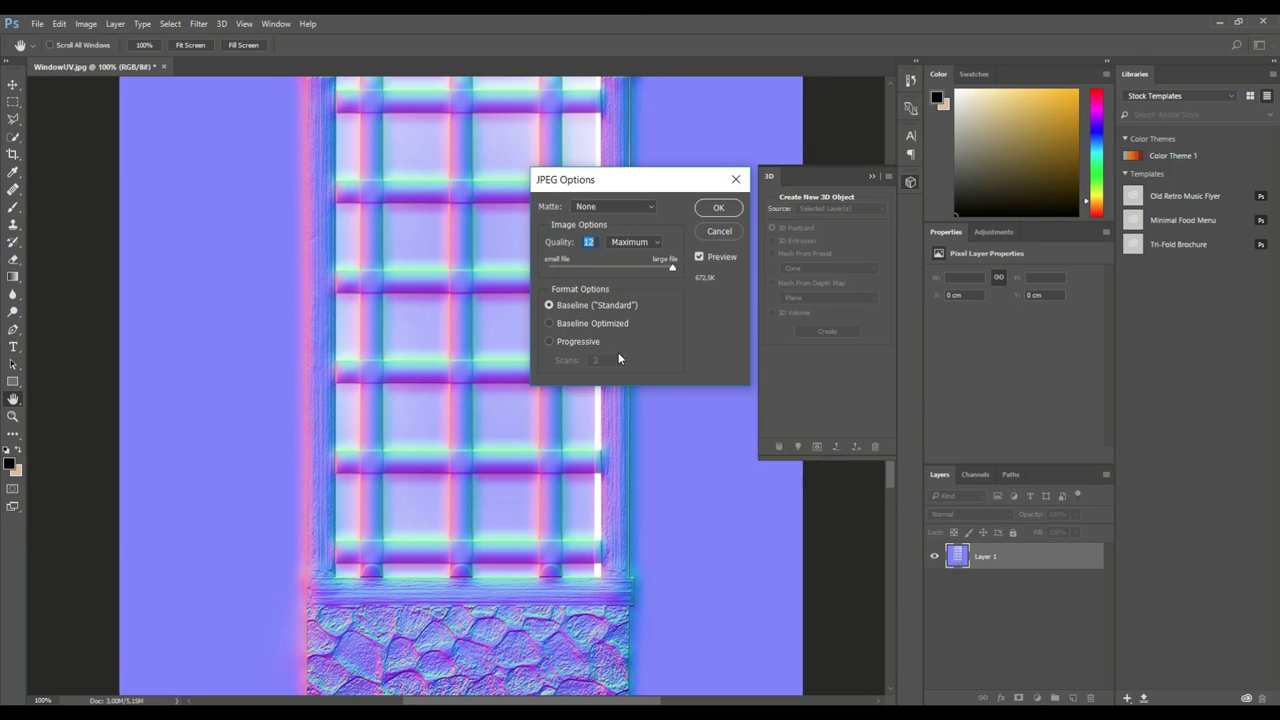
pyautogui.click(716, 206)
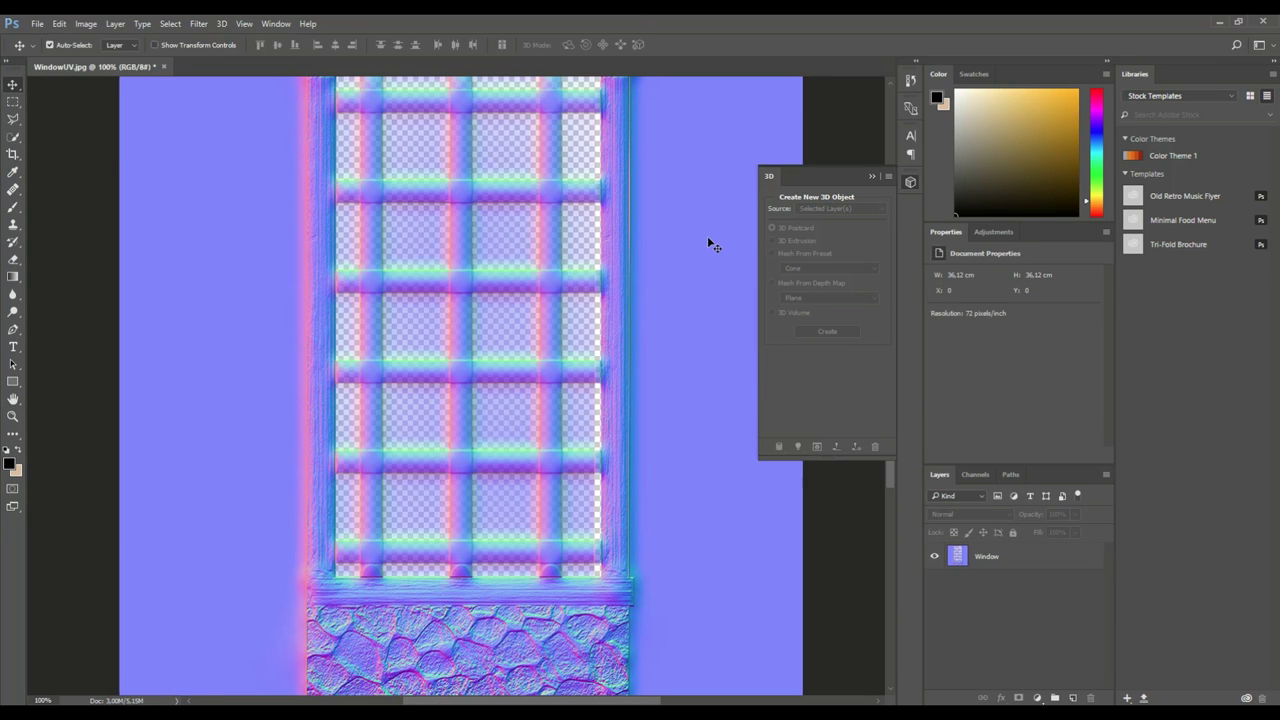
# Step: Switch to Maya and minimize the UV Editor to uncover the window plane in the perspective view
pyautogui.hotkey('alt', 'Tab')
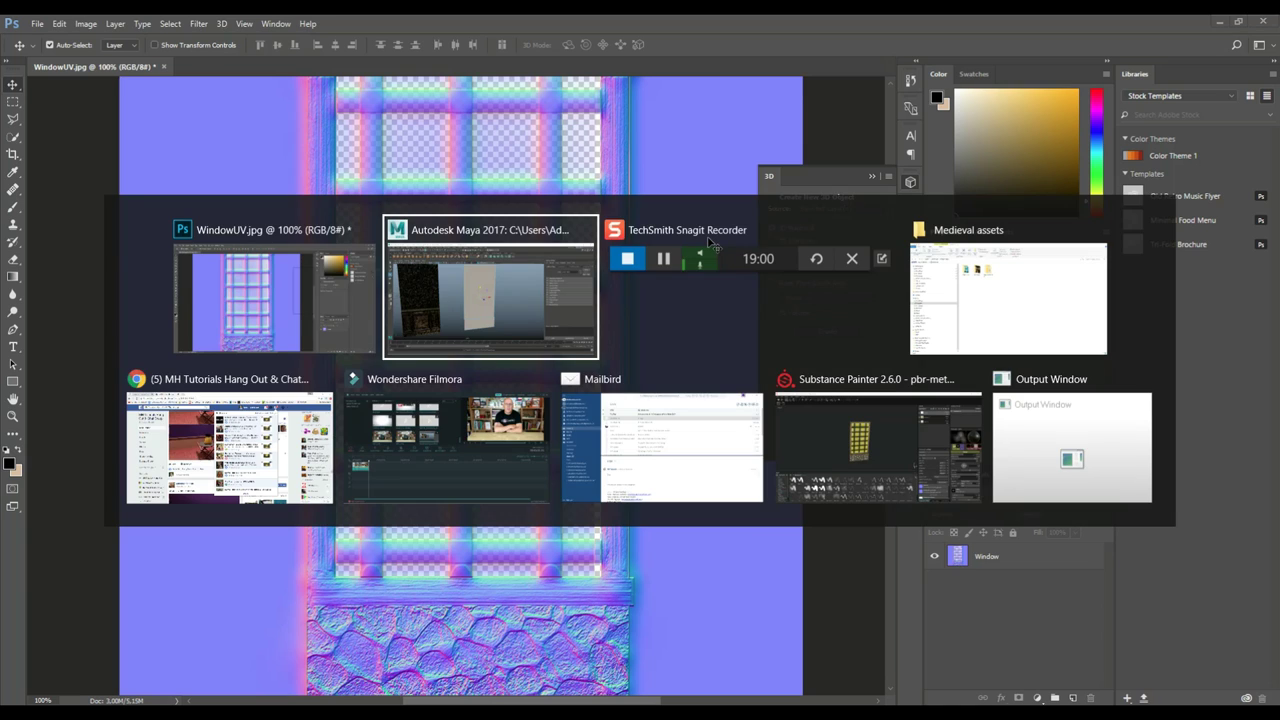
pyautogui.hotkey('alt', 'Tab')
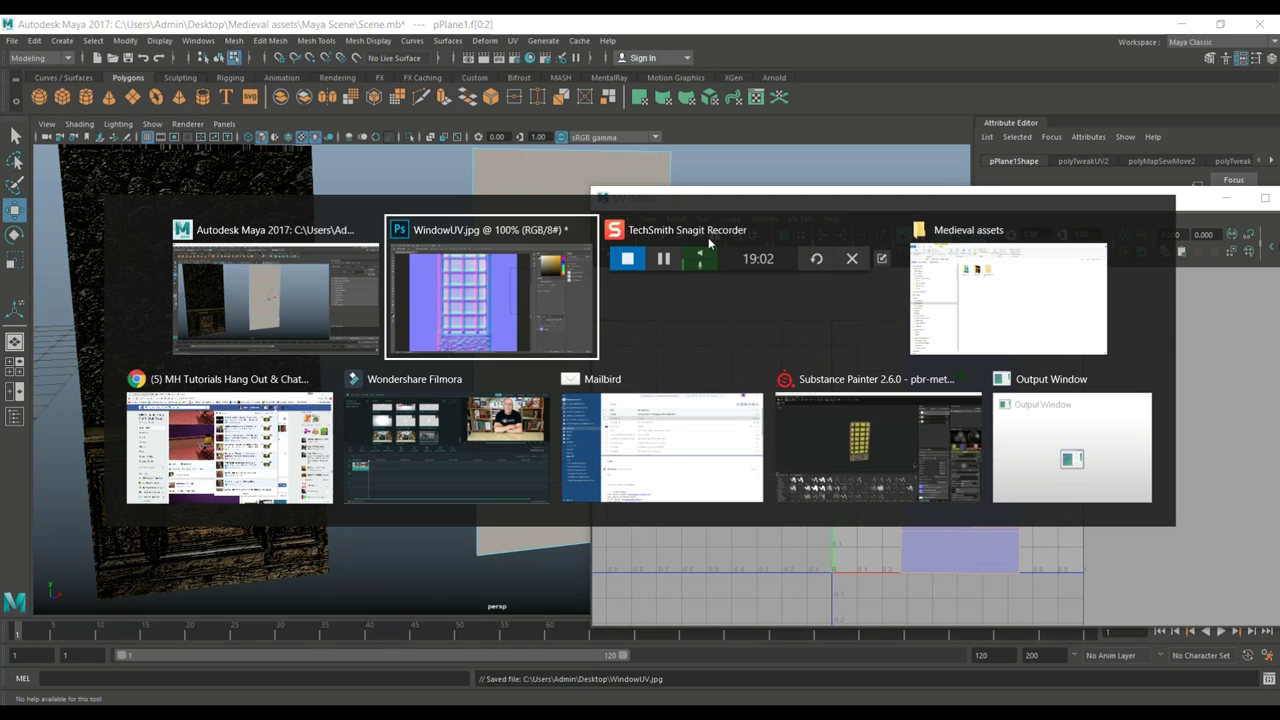
pyautogui.hotkey('alt', 'Tab')
pyautogui.hotkey('alt', 'Tab')
pyautogui.hotkey('alt', 'Tab')
pyautogui.hotkey('alt', 'Tab')
pyautogui.hotkey('alt', 'Tab')
pyautogui.hotkey('alt', 'Tab')
pyautogui.hotkey('alt', 'Tab')
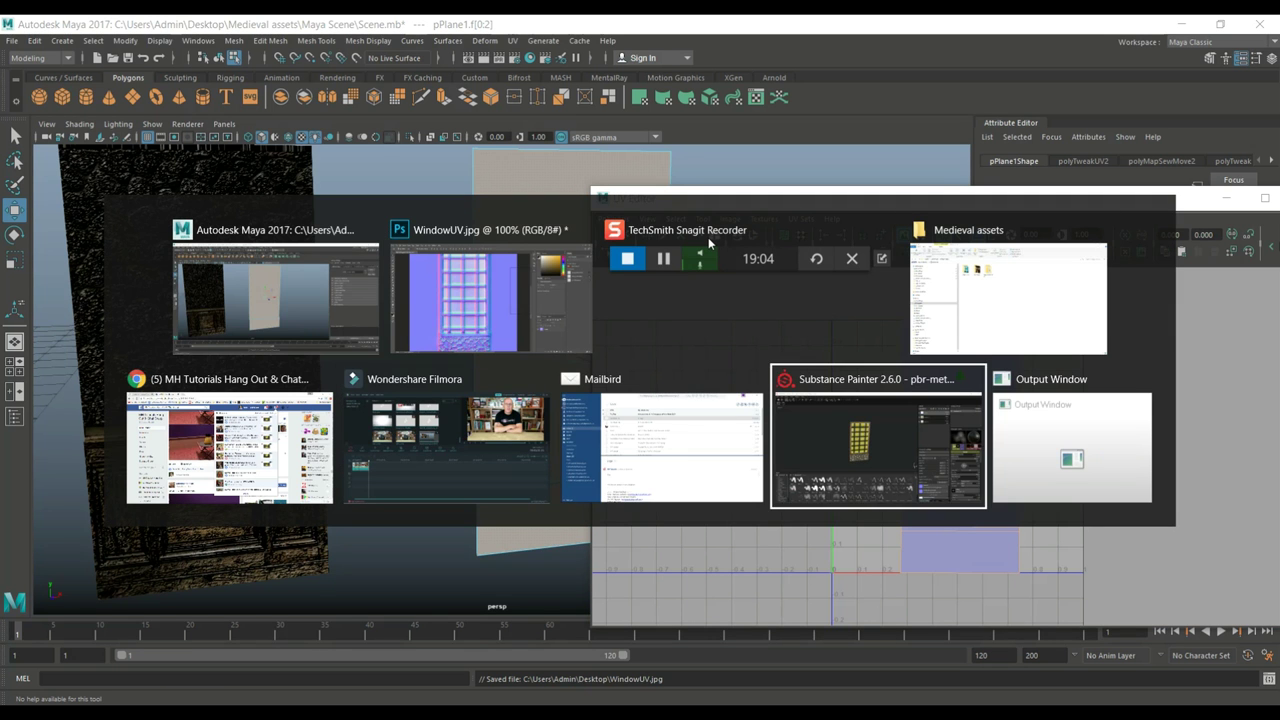
pyautogui.hotkey('alt', 'Tab')
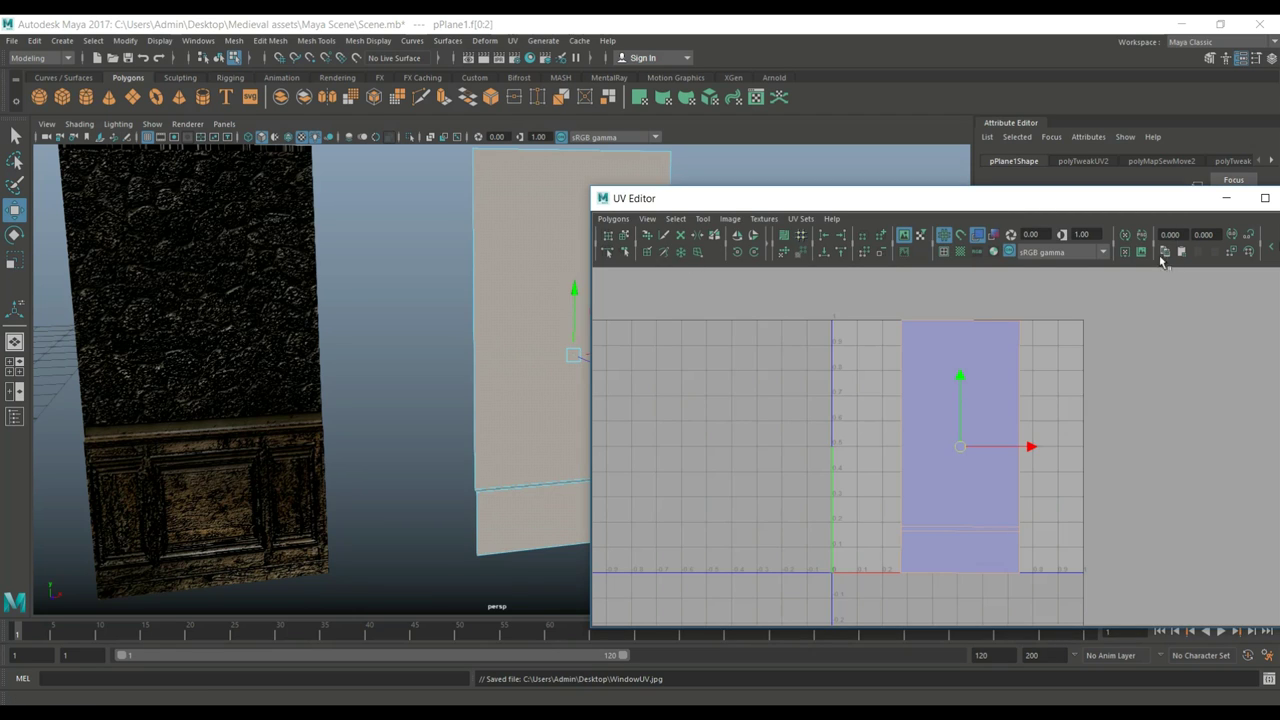
pyautogui.click(1227, 201)
# Step: Select the whole window plane in object mode and assign a new Lambert material to it
pyautogui.click(751, 366)
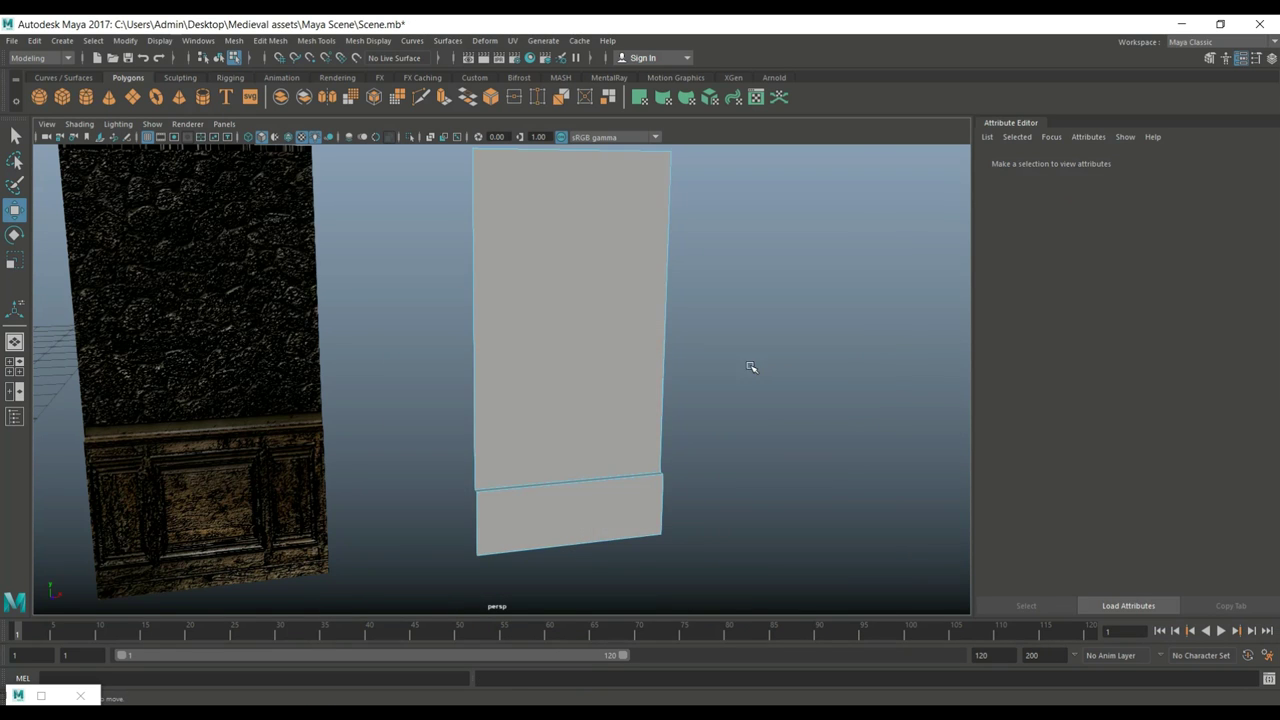
pyautogui.moveTo(574, 262); pyautogui.dragTo(636, 230, button='right')
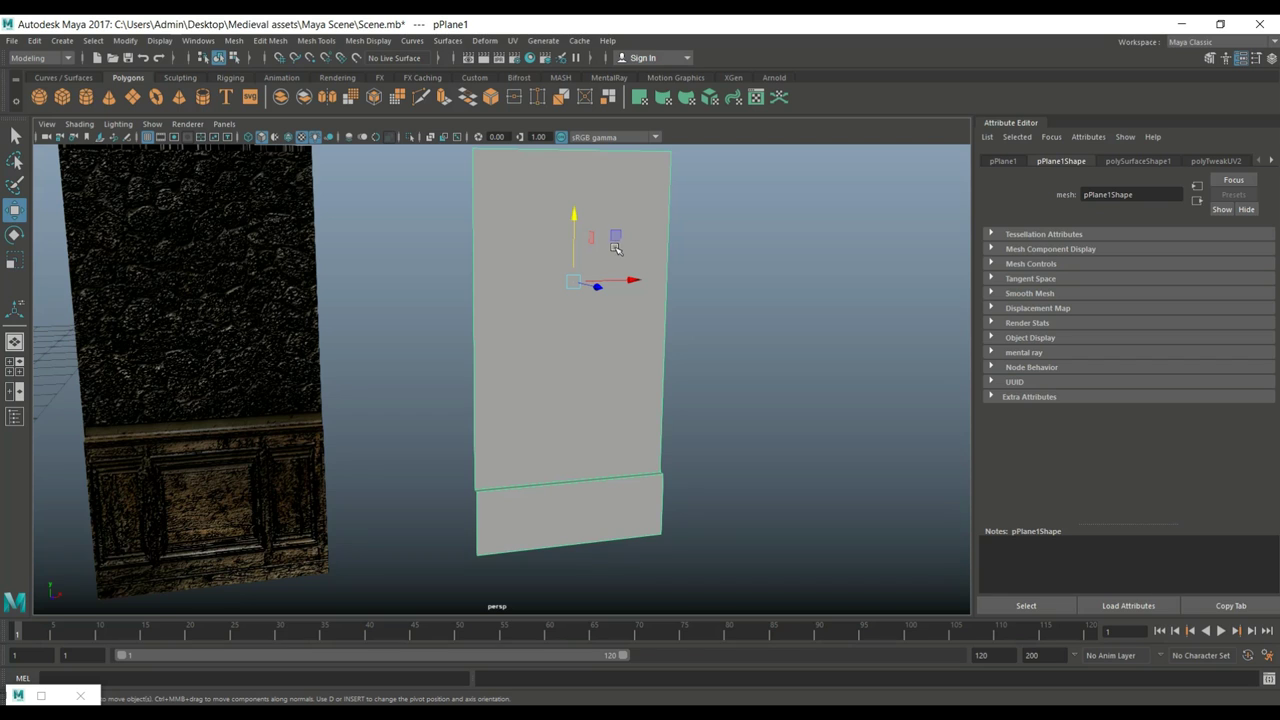
pyautogui.moveTo(609, 231); pyautogui.dragTo(609, 574, button='right')
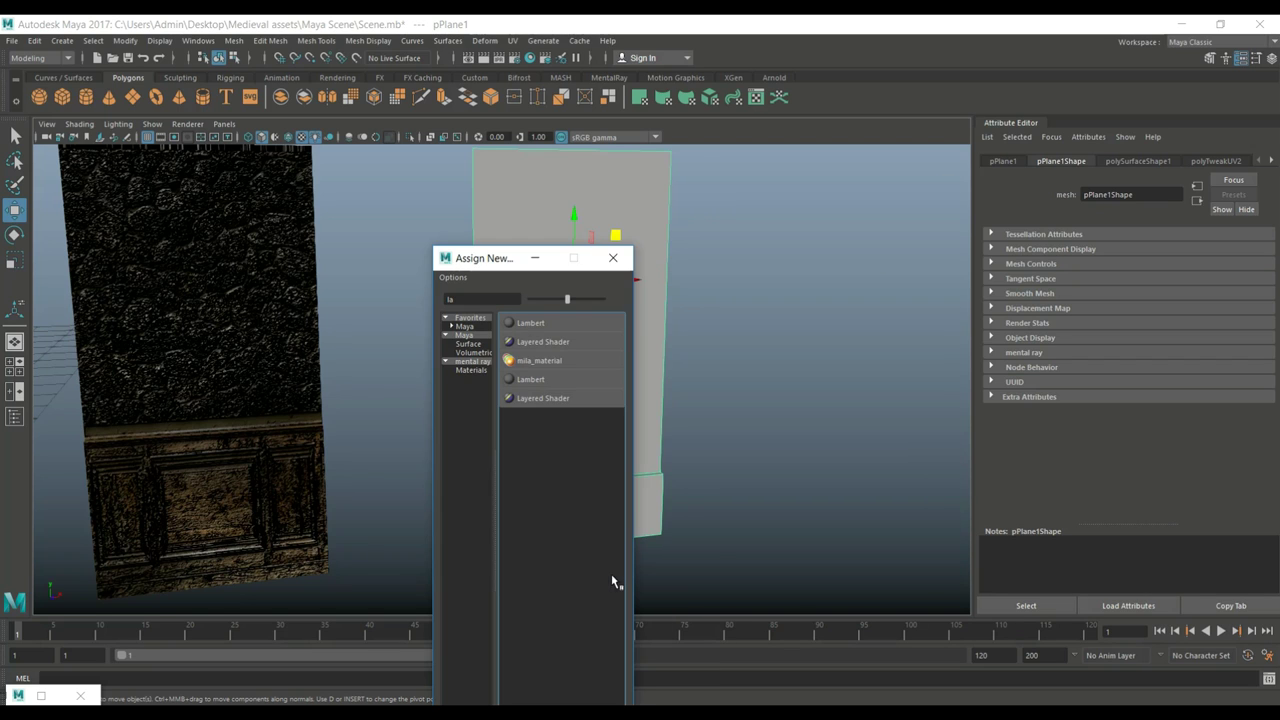
pyautogui.click(537, 327)
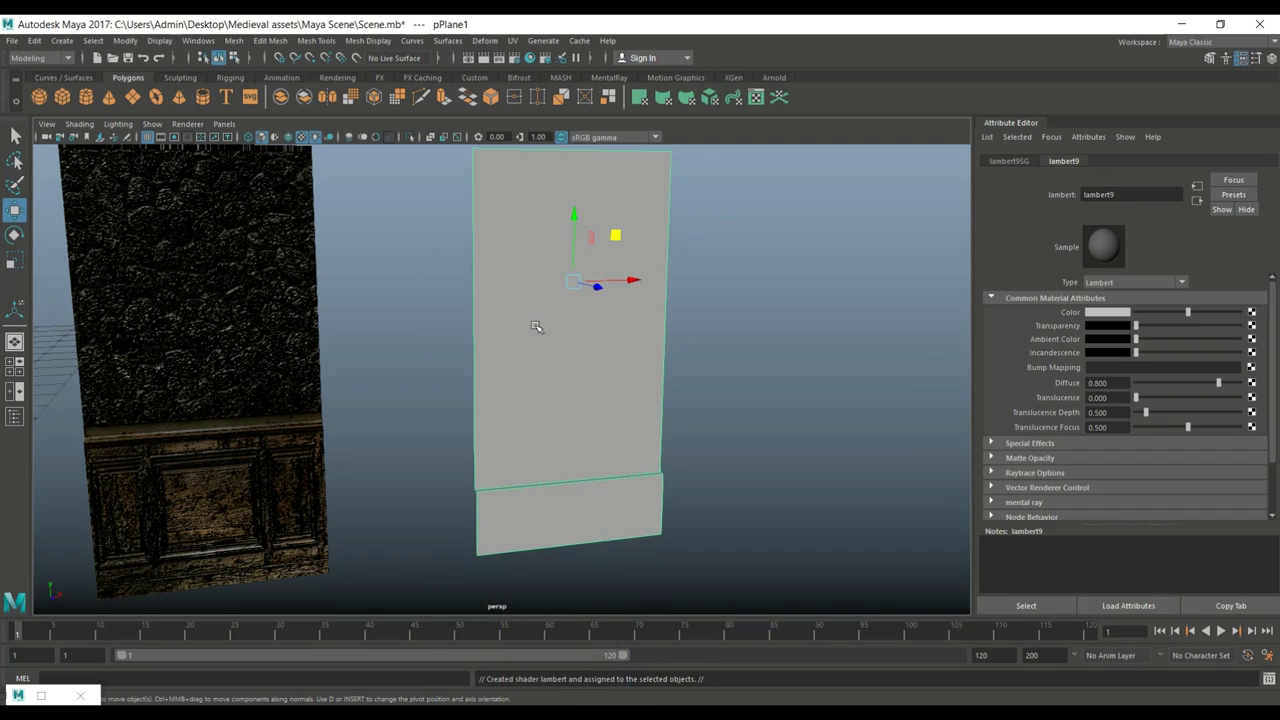
# Step: Connect a file texture to the Lambert material's color and load DiffuseWindow.jpg from the desktop
pyautogui.click(1250, 315)
pyautogui.click(600, 378)
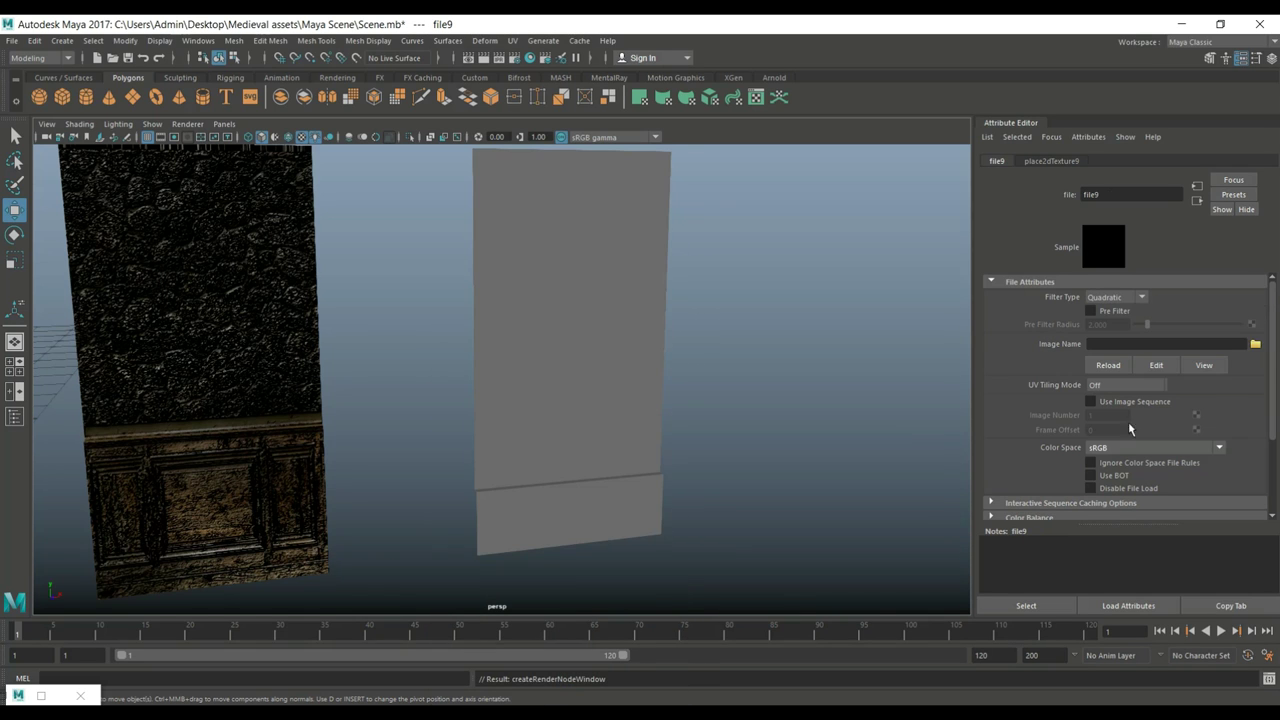
pyautogui.click(1255, 344)
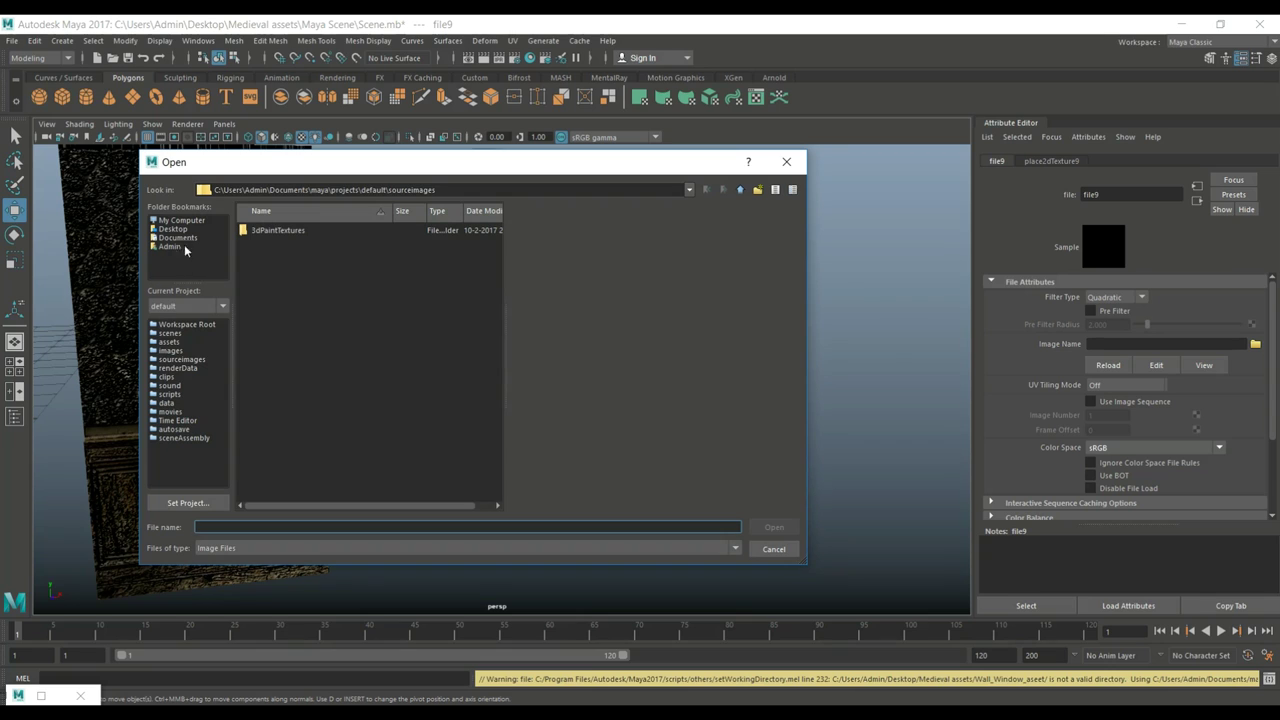
pyautogui.click(170, 246)
pyautogui.click(172, 229)
pyautogui.scroll(-5, 346, 414)
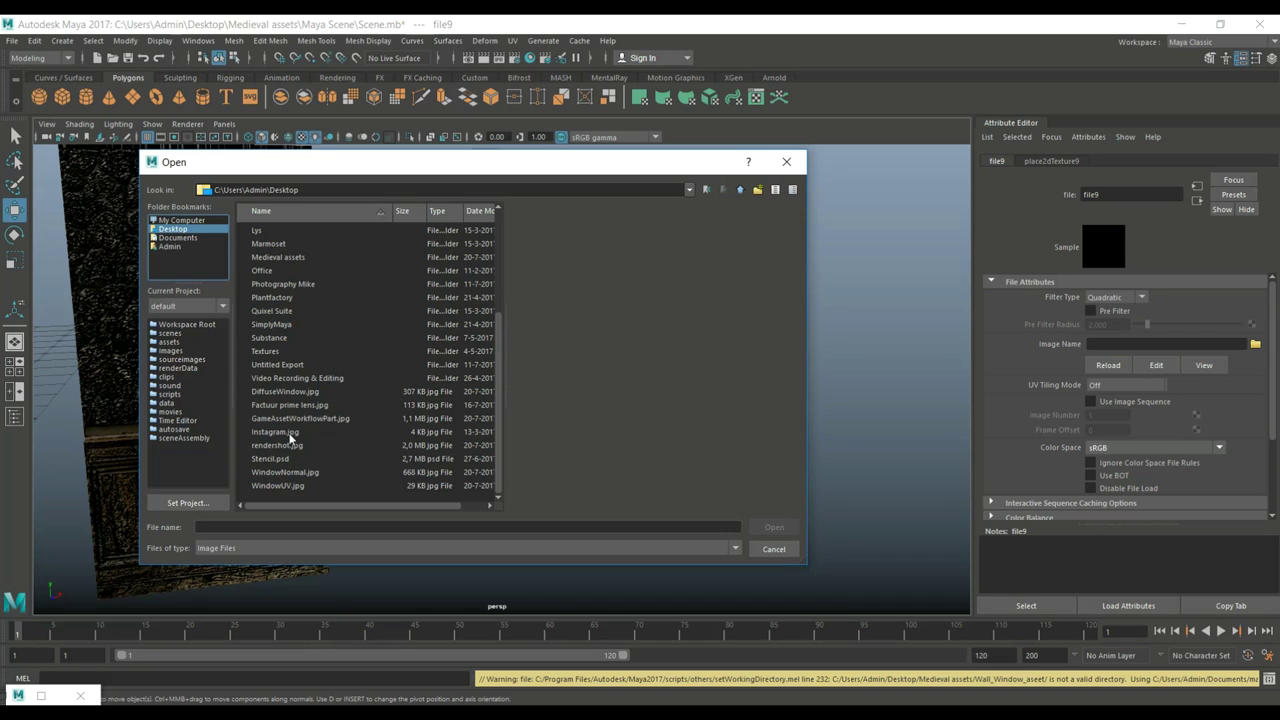
pyautogui.click(285, 391)
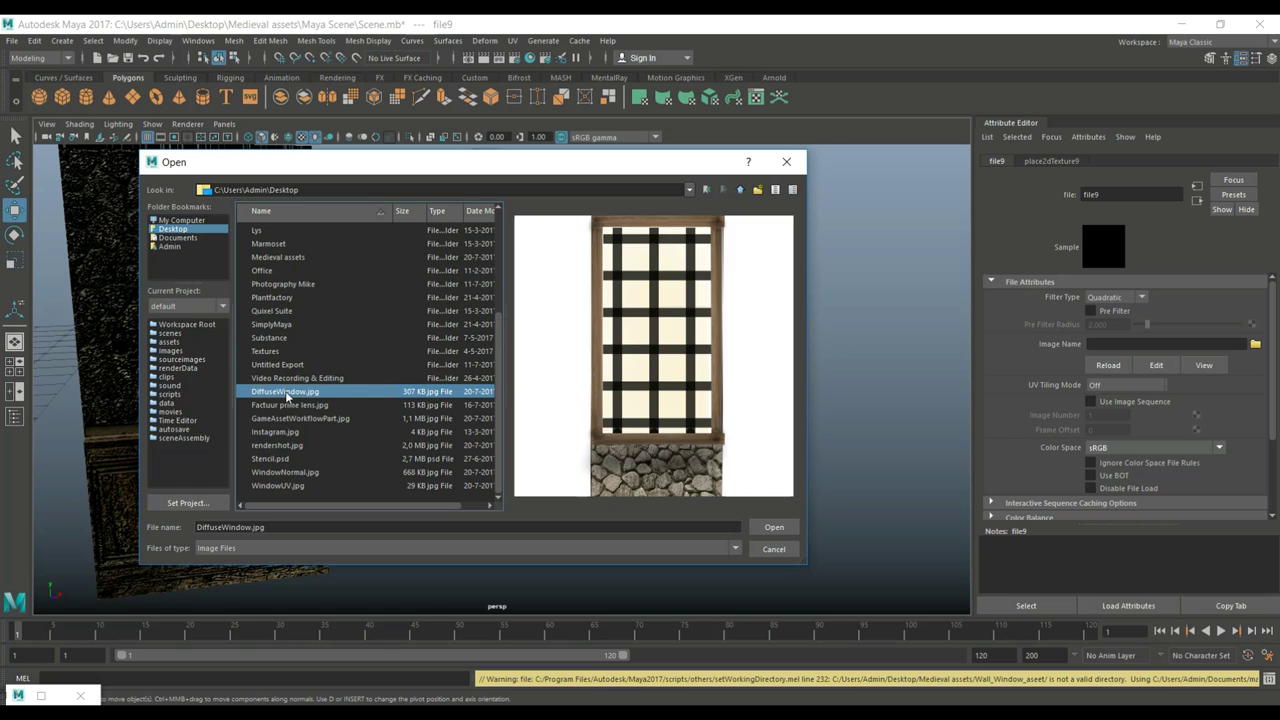
pyautogui.click(760, 525)
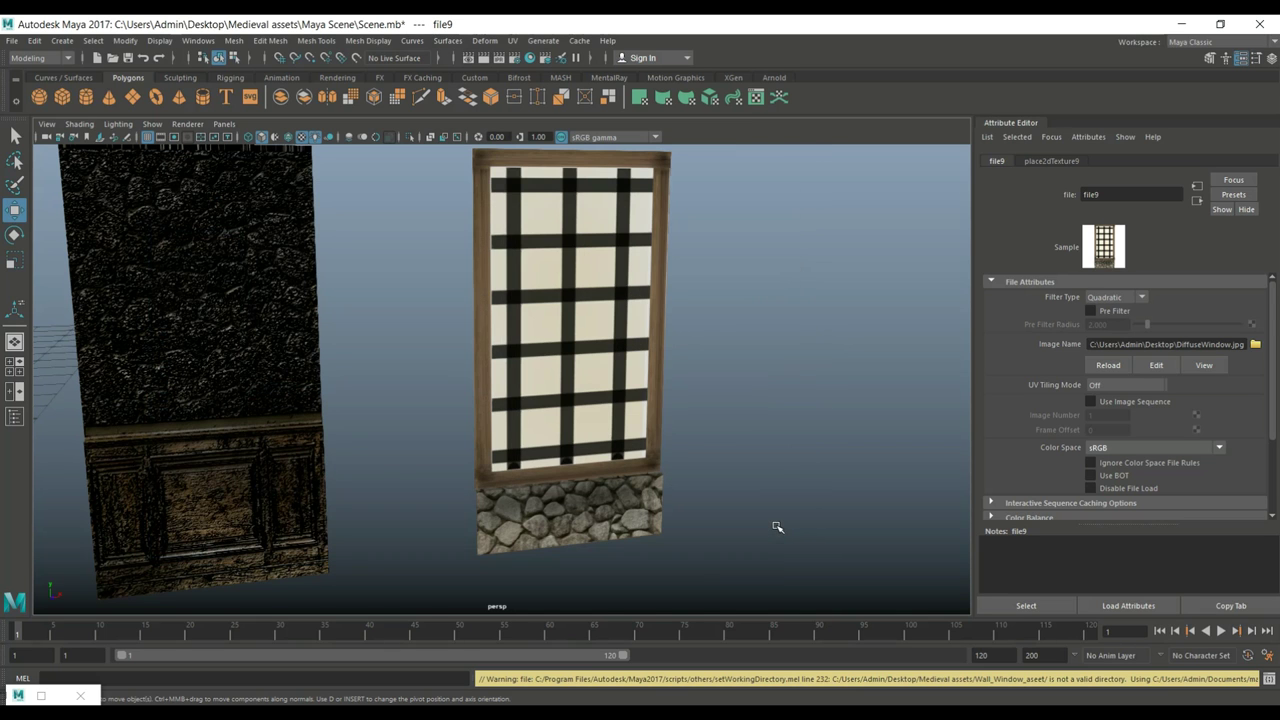
pyautogui.scroll(4, 697, 471)
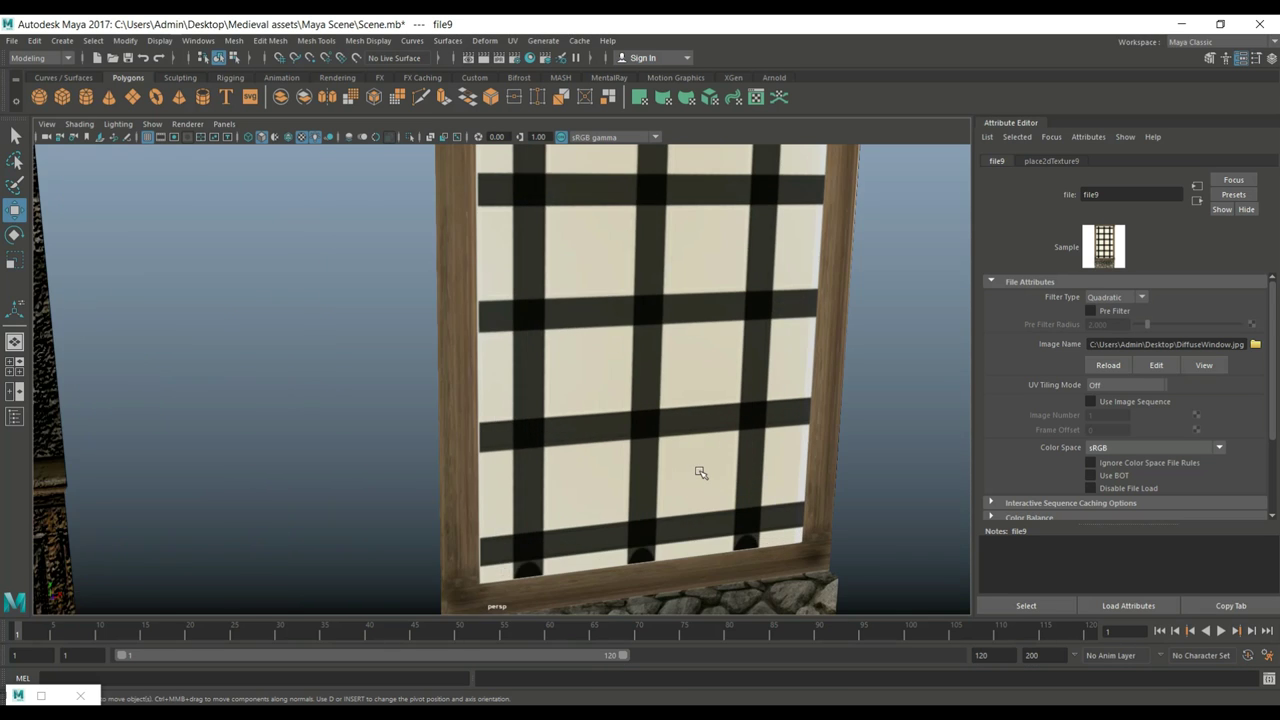
pyautogui.scroll(-2, 697, 471)
# Step: Add a file texture to the window material's bump mapping and use it as Tangent Space Normals
pyautogui.click(696, 297)
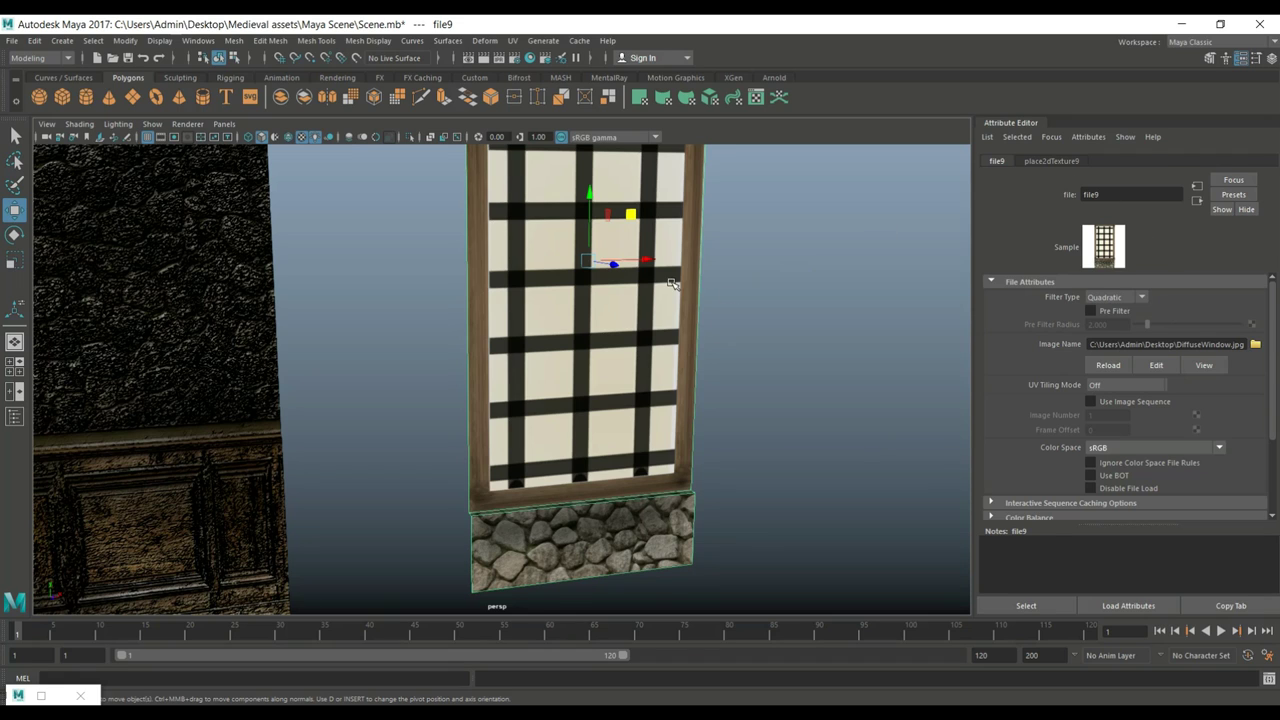
pyautogui.click(1273, 160)
pyautogui.click(1273, 160)
pyautogui.click(1229, 161)
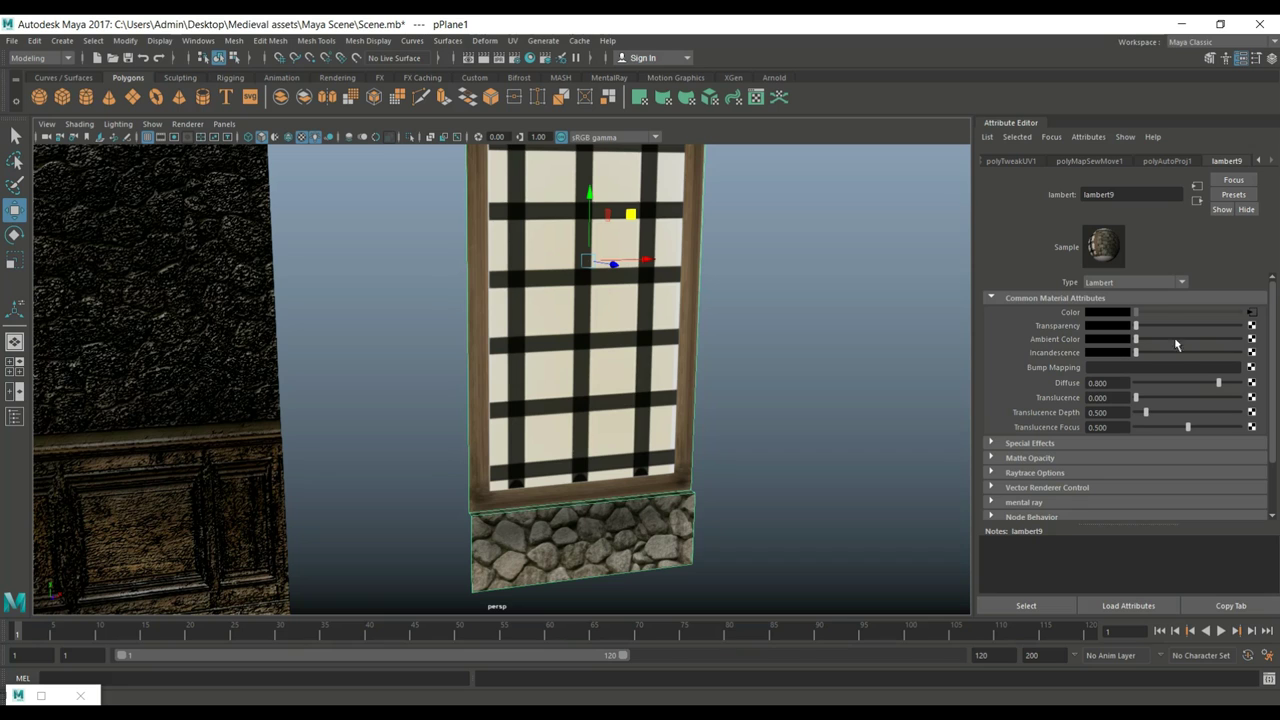
pyautogui.click(1250, 368)
pyautogui.click(596, 380)
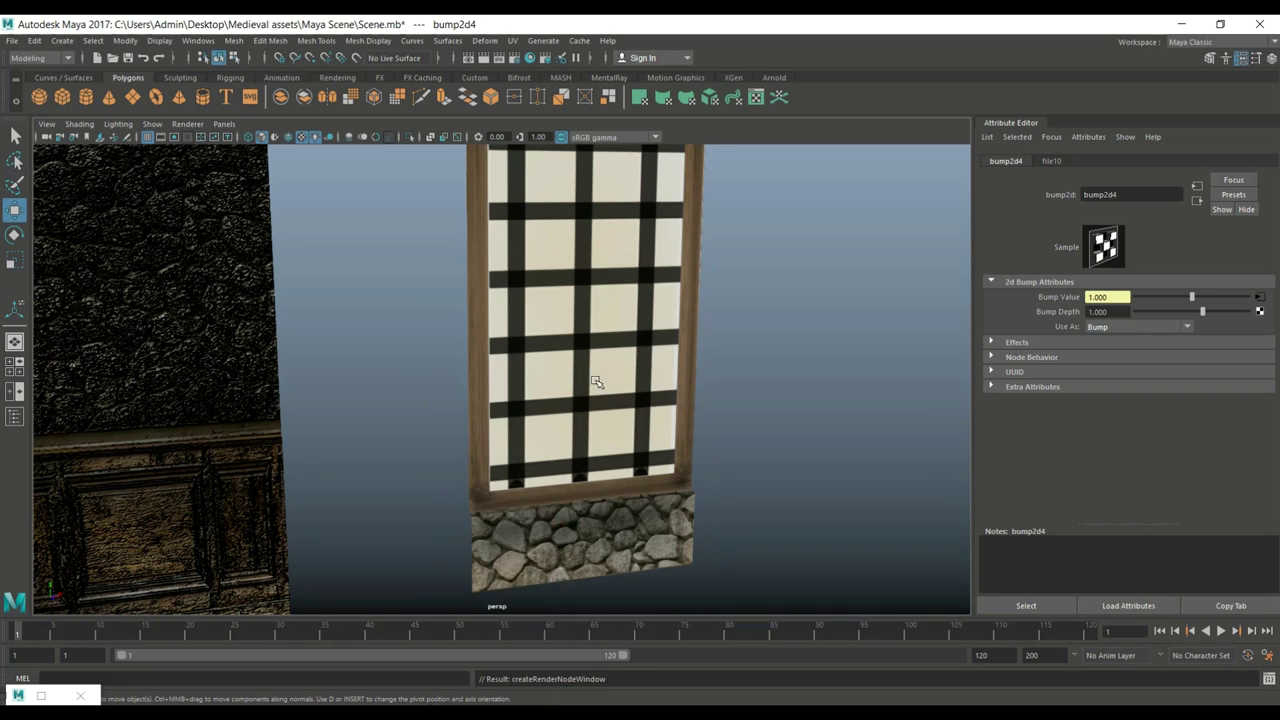
pyautogui.click(1124, 329)
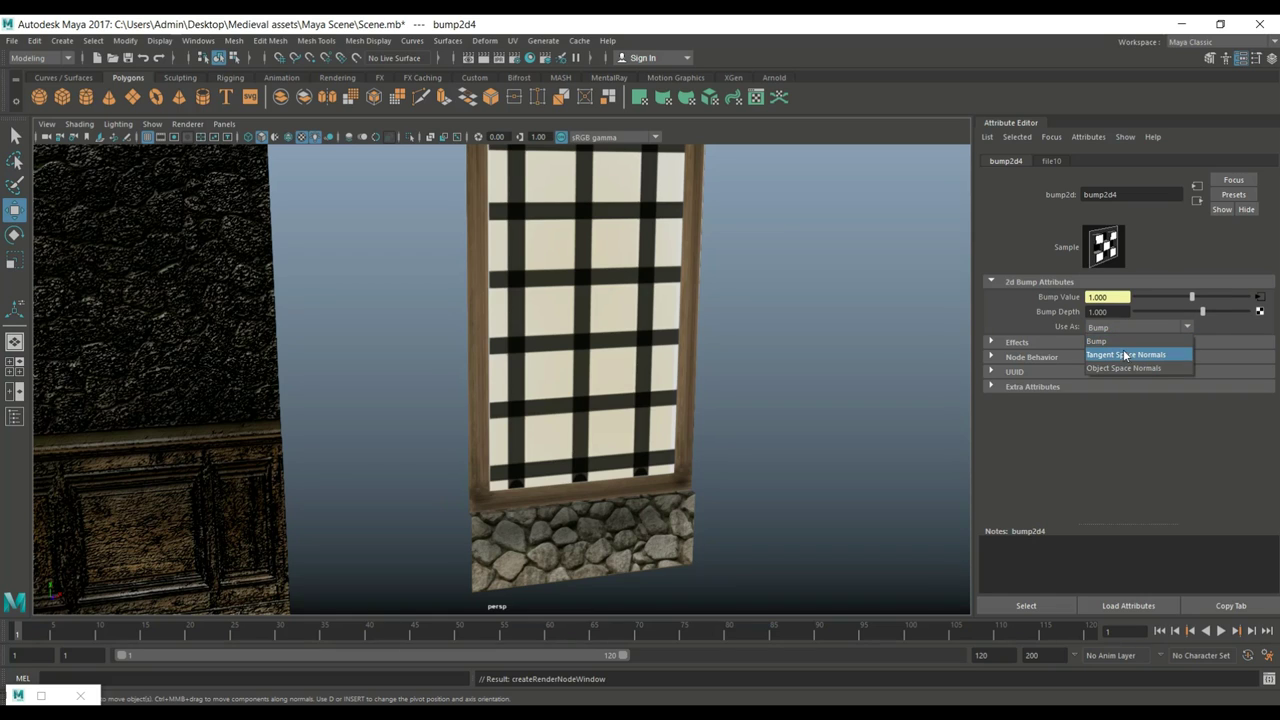
pyautogui.click(1124, 355)
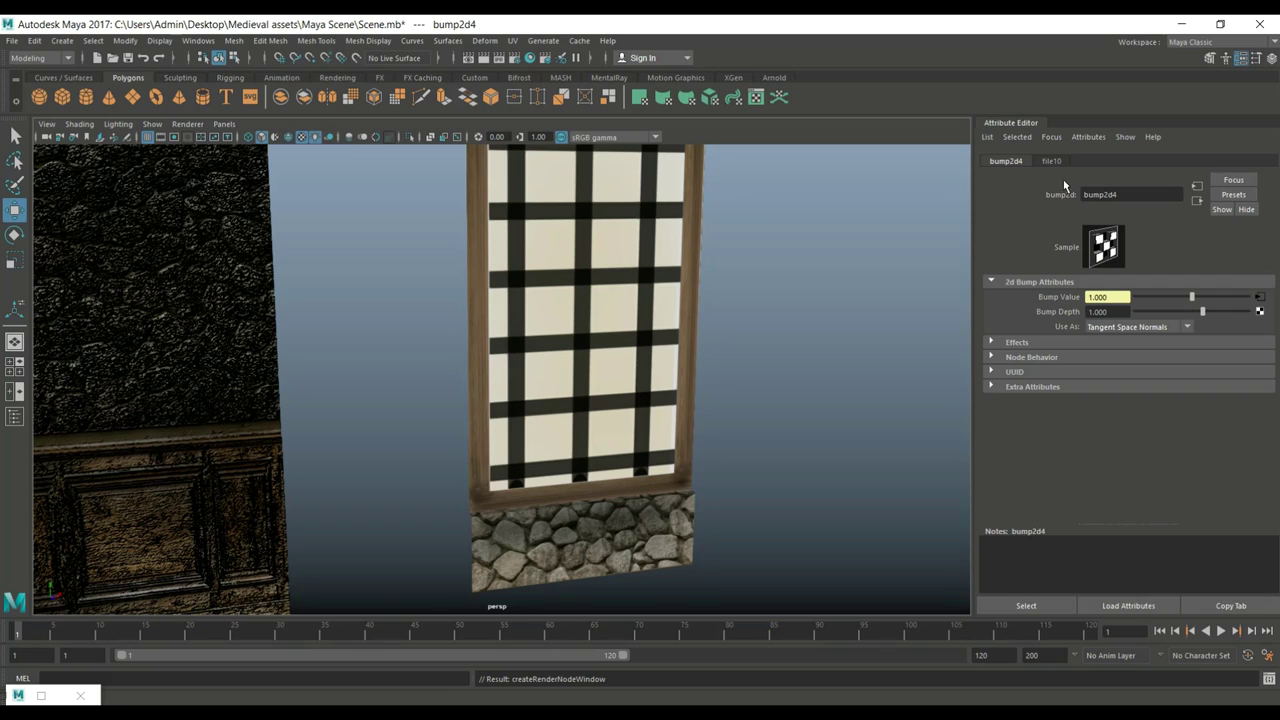
# Step: Lower the bump depth slightly and load WindowNormal.jpg from the desktop as the bump node's image
pyautogui.moveTo(1203, 313); pyautogui.dragTo(1193, 316)
pyautogui.click(1050, 162)
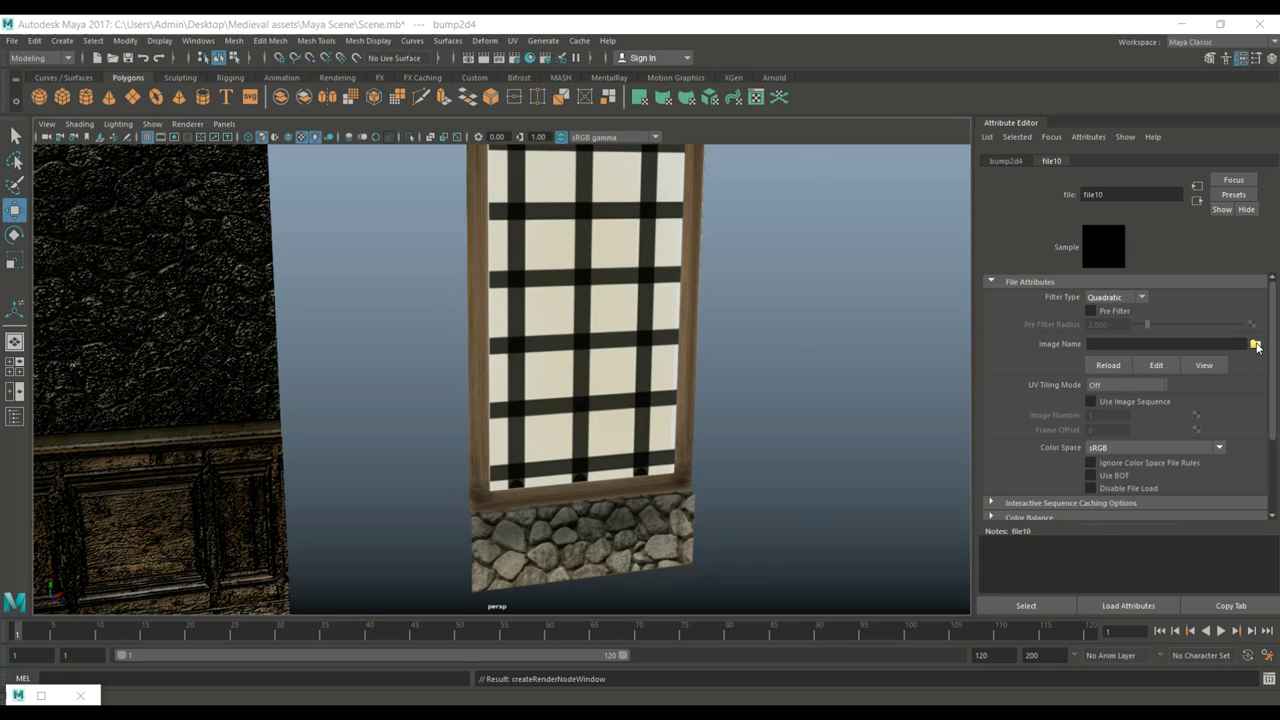
pyautogui.click(1255, 344)
pyautogui.scroll(-4, 330, 428)
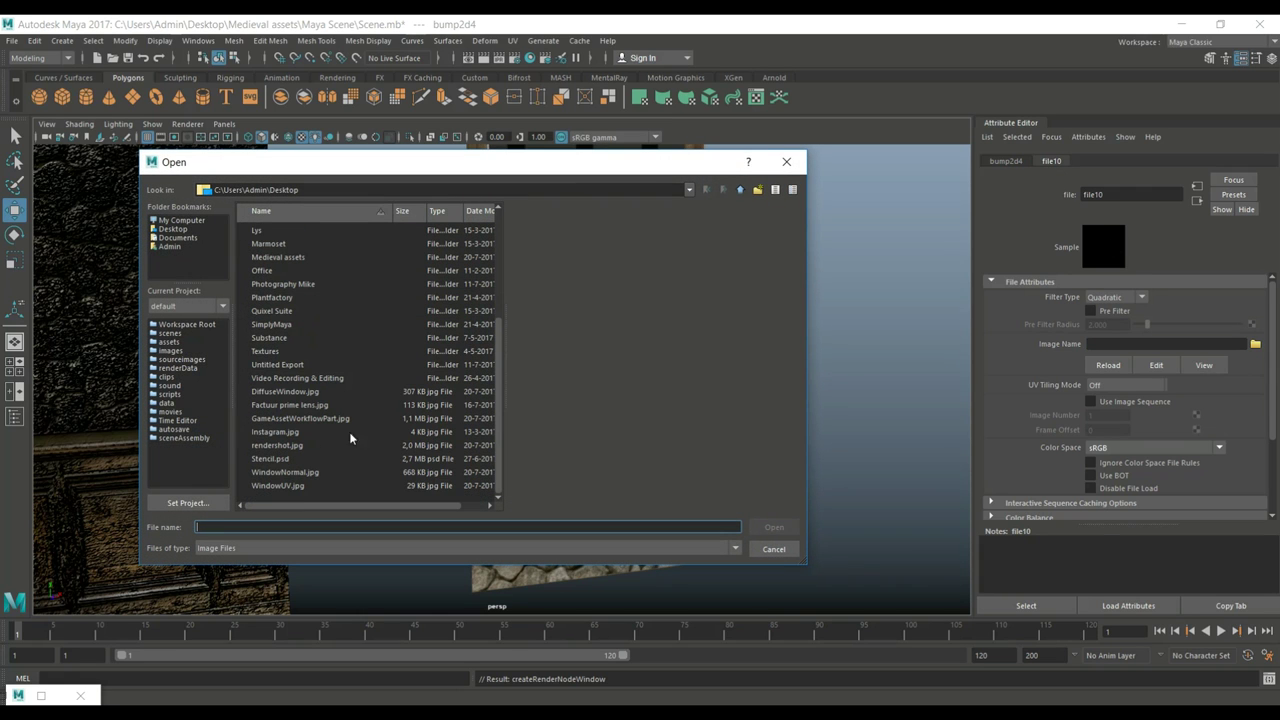
pyautogui.click(307, 476)
pyautogui.click(776, 528)
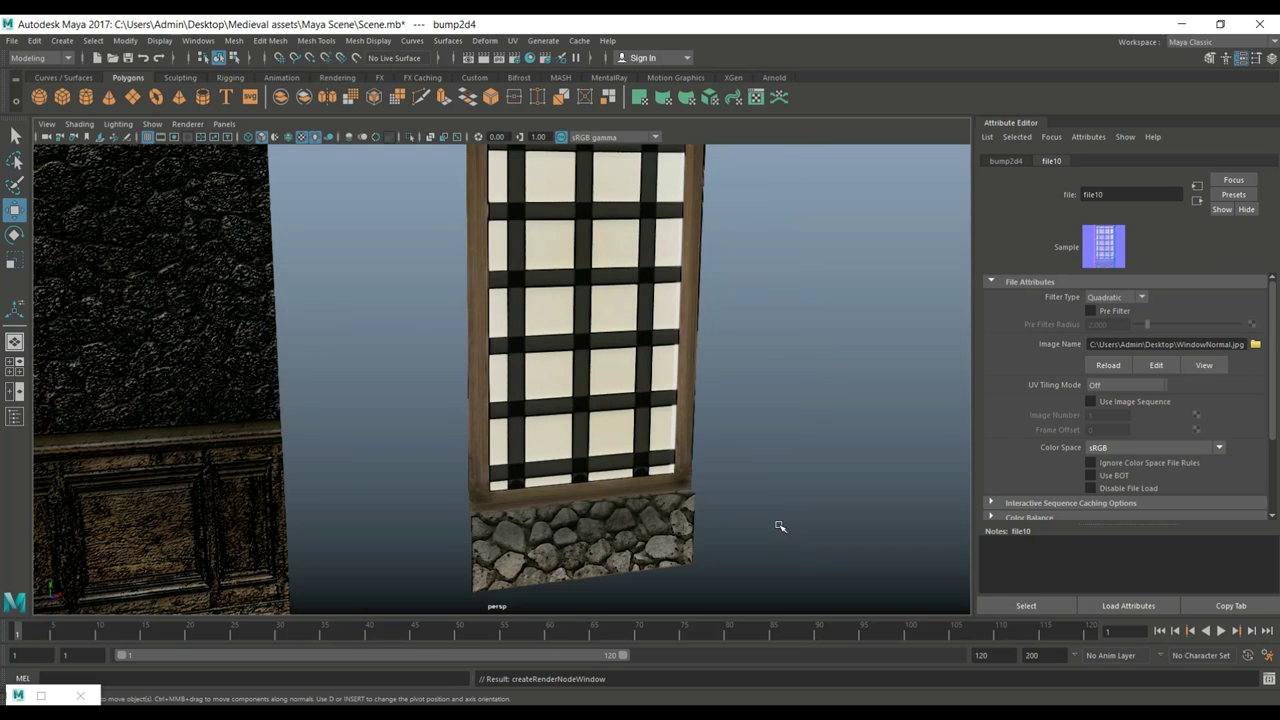
# Step: Try a bump depth of about 0.66 on the window's normal map and inspect the frame and stonework
pyautogui.scroll(3, 762, 510)
pyautogui.keyDown('alt'); pyautogui.moveTo(736, 505); pyautogui.dragTo(514, 506); pyautogui.keyUp('alt')
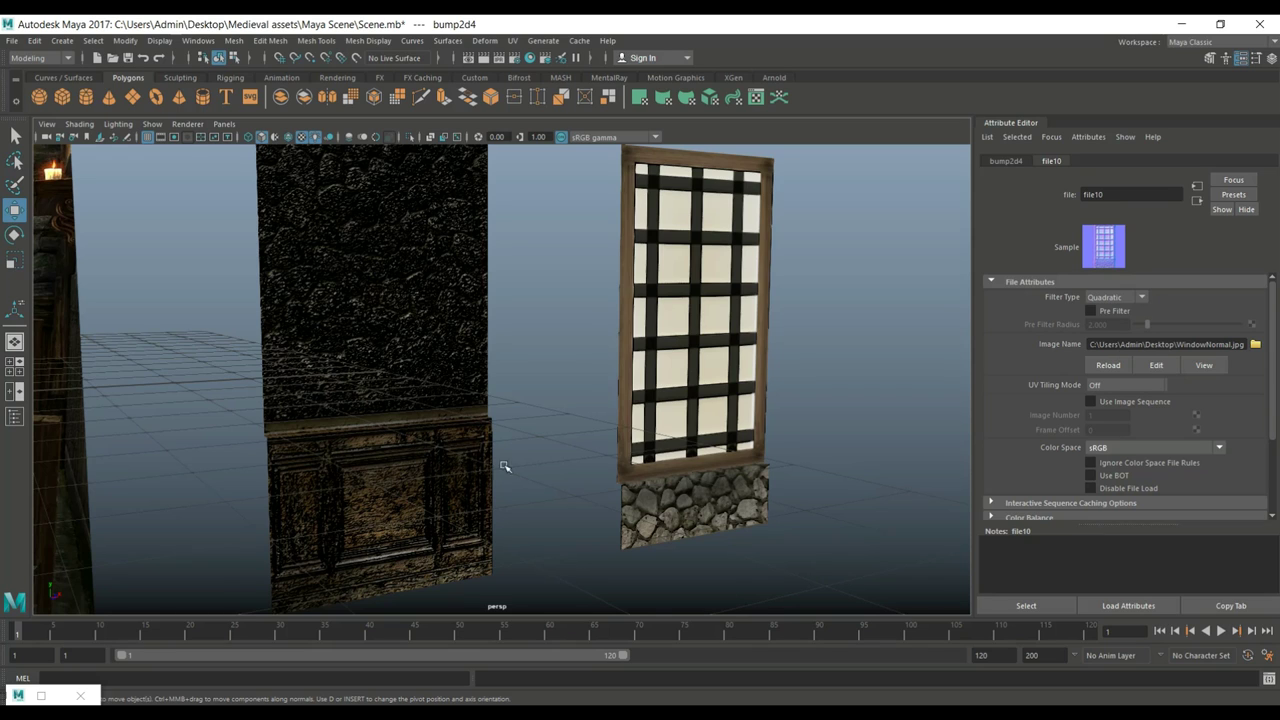
pyautogui.click(1013, 162)
pyautogui.moveTo(1195, 314); pyautogui.dragTo(1199, 313)
pyautogui.scroll(5, 700, 453)
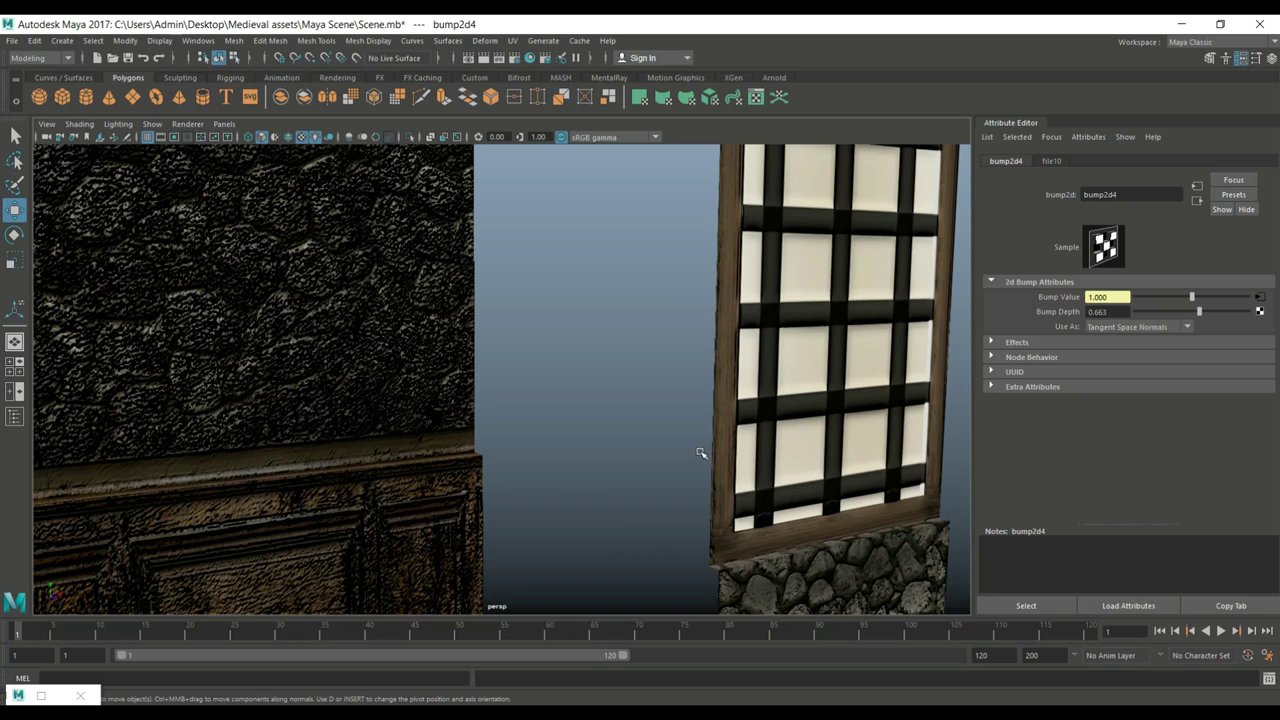
pyautogui.keyDown('alt'); pyautogui.moveTo(696, 462); pyautogui.dragTo(511, 366, button='middle'); pyautogui.keyUp('alt')
pyautogui.scroll(5, 507, 367)
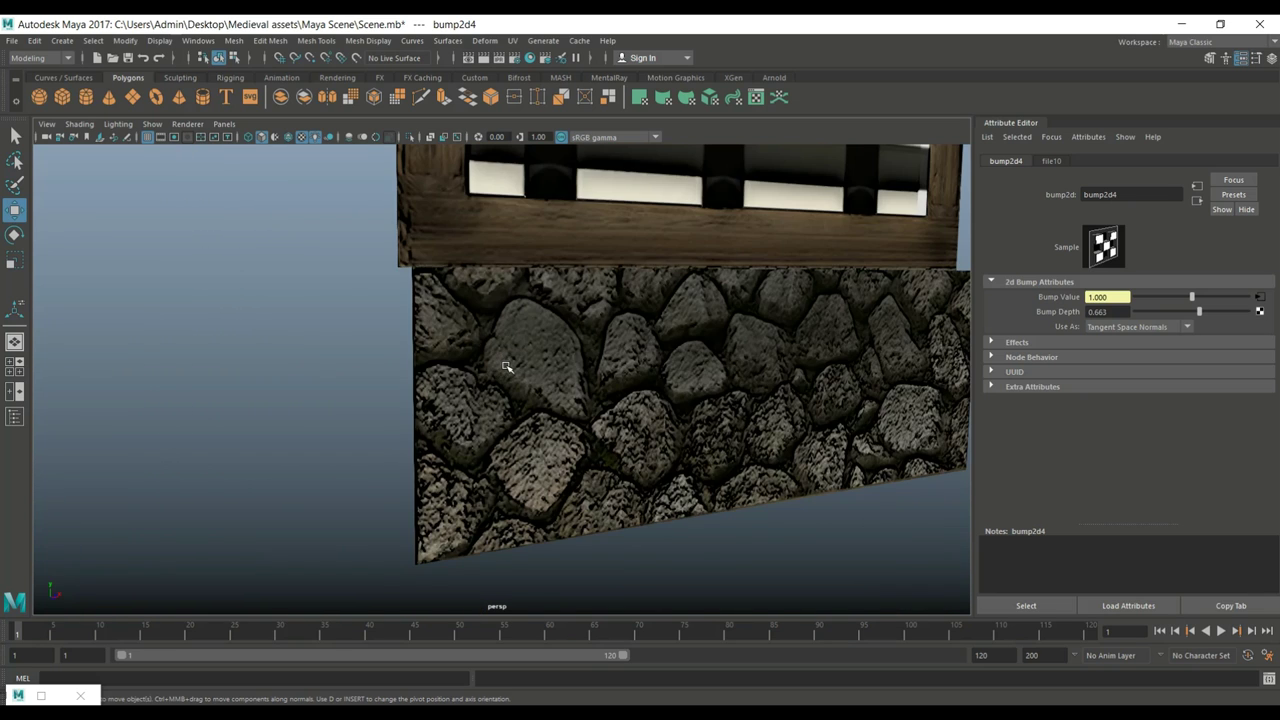
pyautogui.scroll(-6, 507, 367)
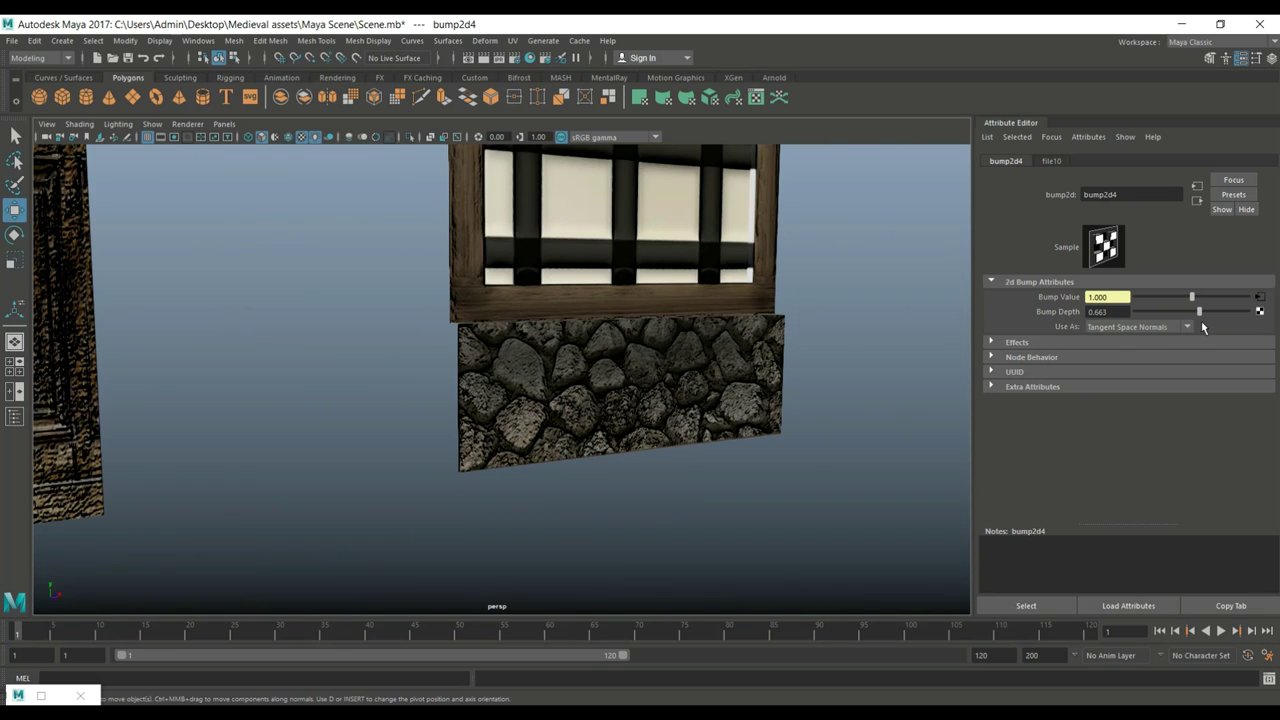
# Step: Set the bump depth of the window's normal map to 0.3 and deselect the material
pyautogui.moveTo(1202, 313); pyautogui.dragTo(1194, 313)
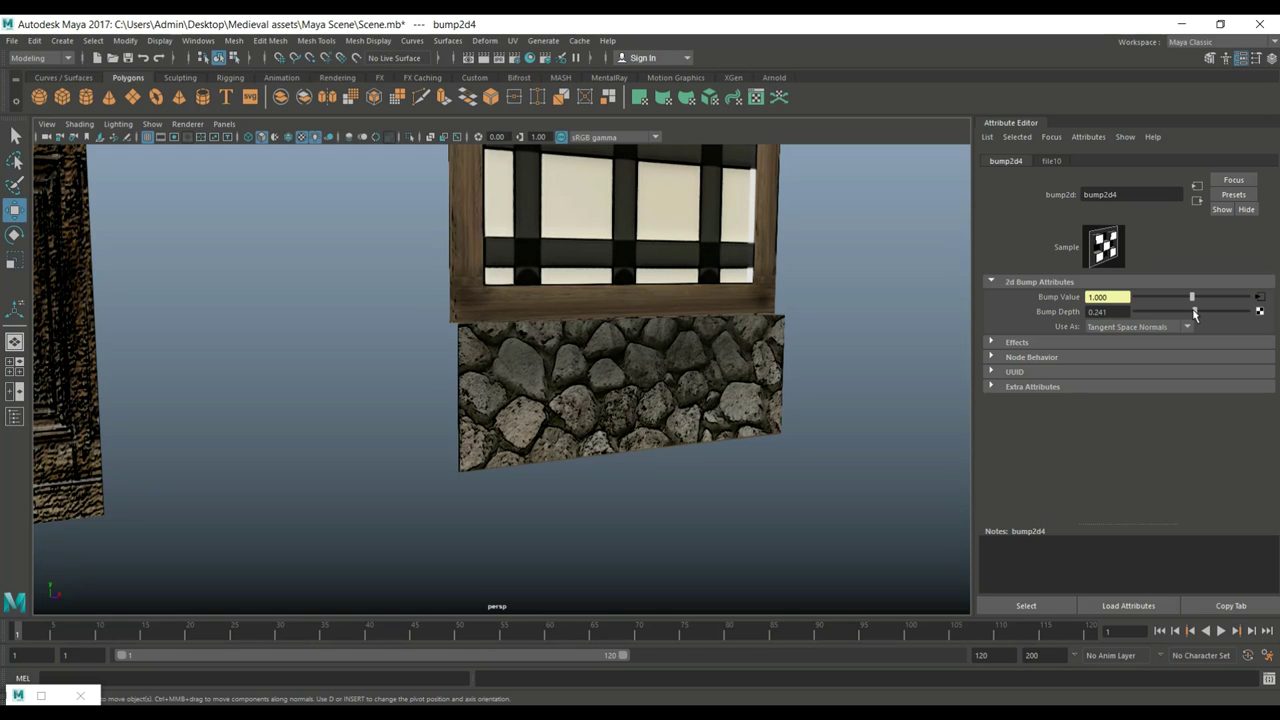
pyautogui.doubleClick(1132, 313)
pyautogui.write('0.3')
pyautogui.press('Return')
pyautogui.click(689, 523)
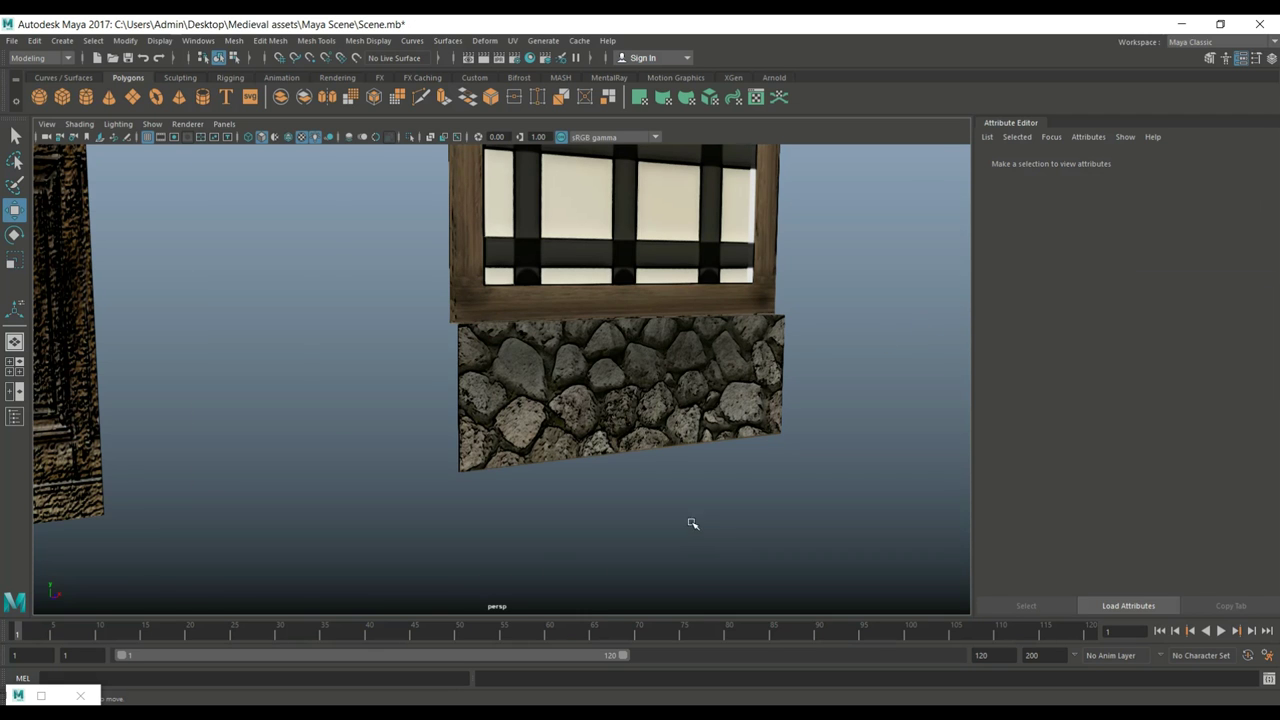
pyautogui.scroll(-5, 670, 523)
pyautogui.keyDown('alt'); pyautogui.moveTo(595, 367); pyautogui.dragTo(700, 505); pyautogui.keyUp('alt')
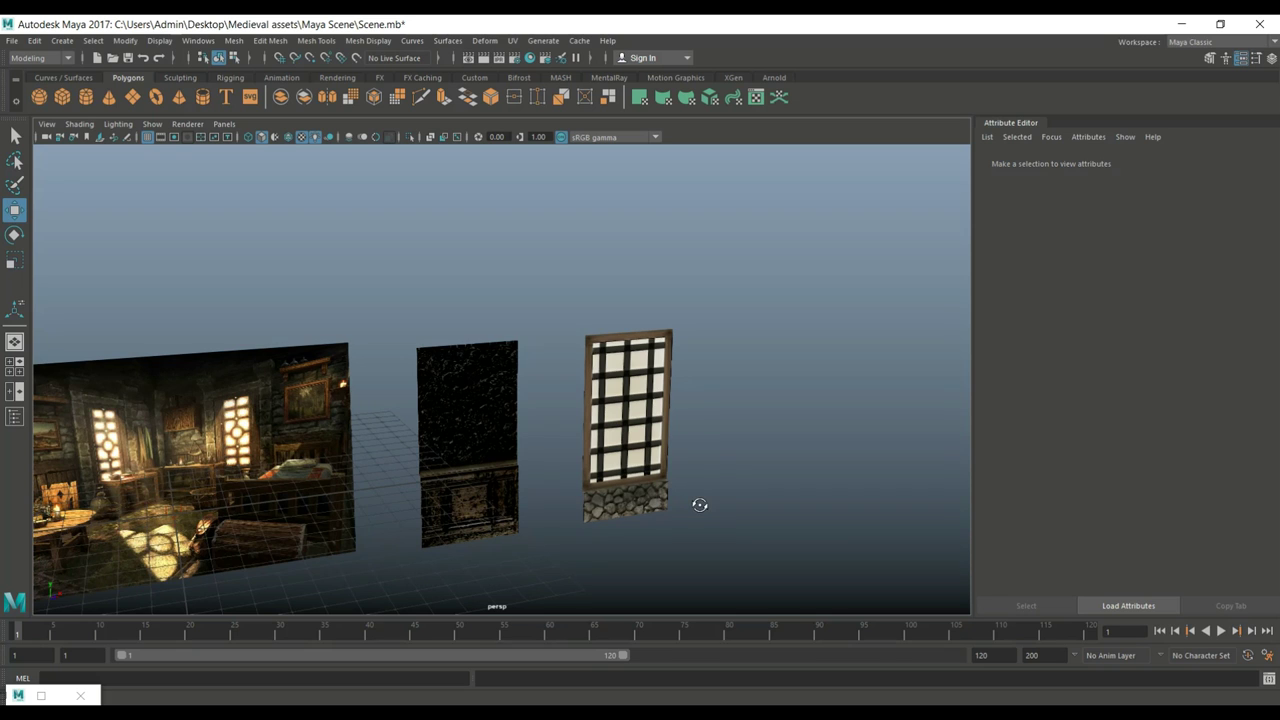
pyautogui.scroll(3, 731, 508)
pyautogui.scroll(3, 658, 412)
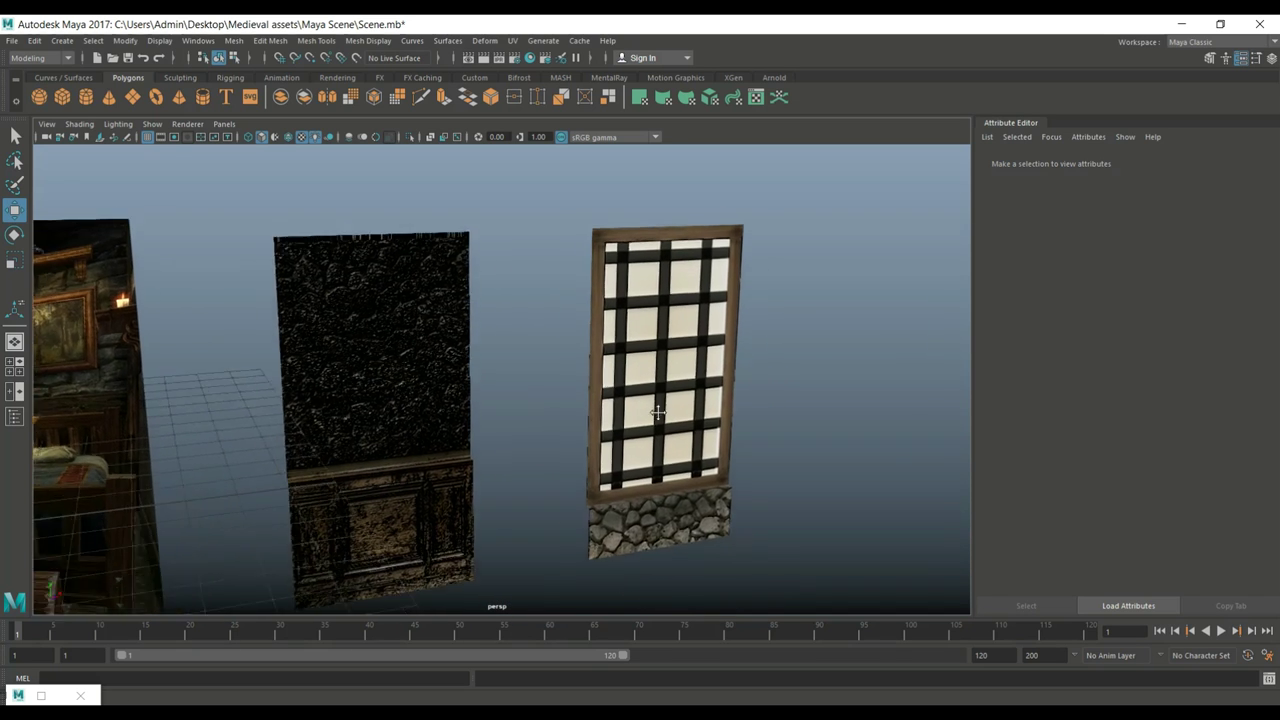
pyautogui.keyDown('alt'); pyautogui.moveTo(658, 412); pyautogui.dragTo(651, 451, button='middle'); pyautogui.keyUp('alt')
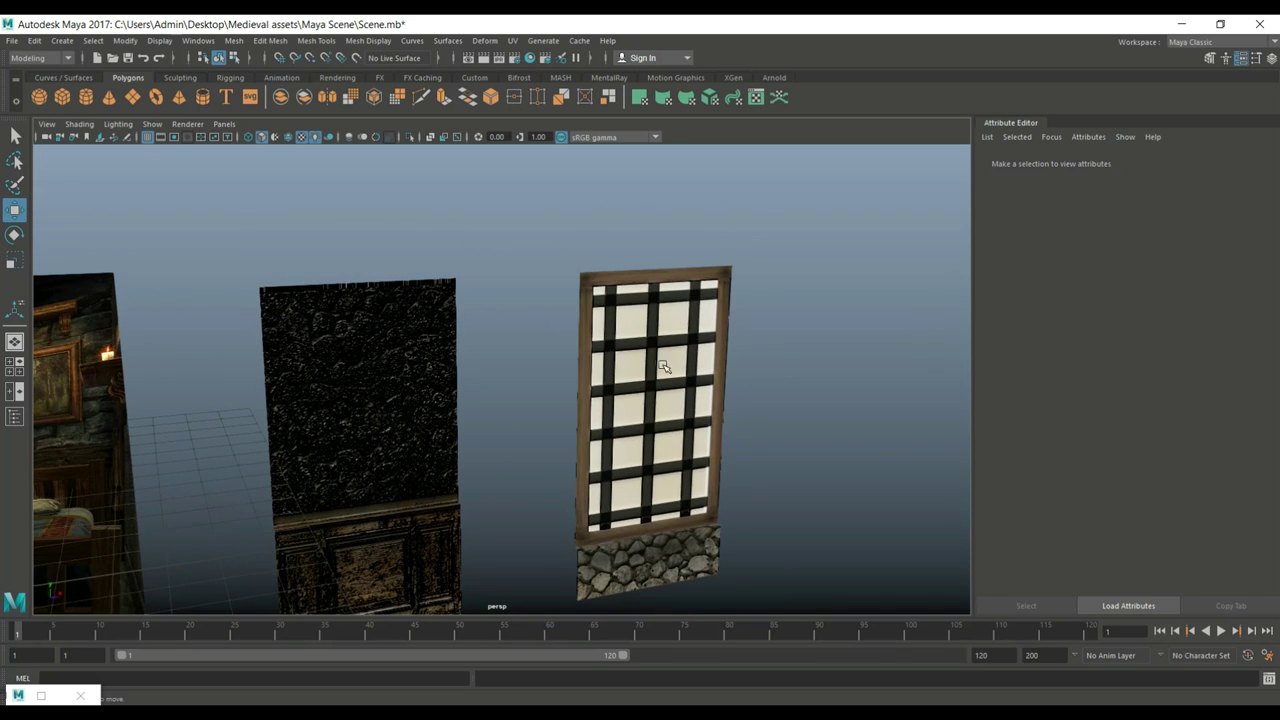
pyautogui.click(618, 279)
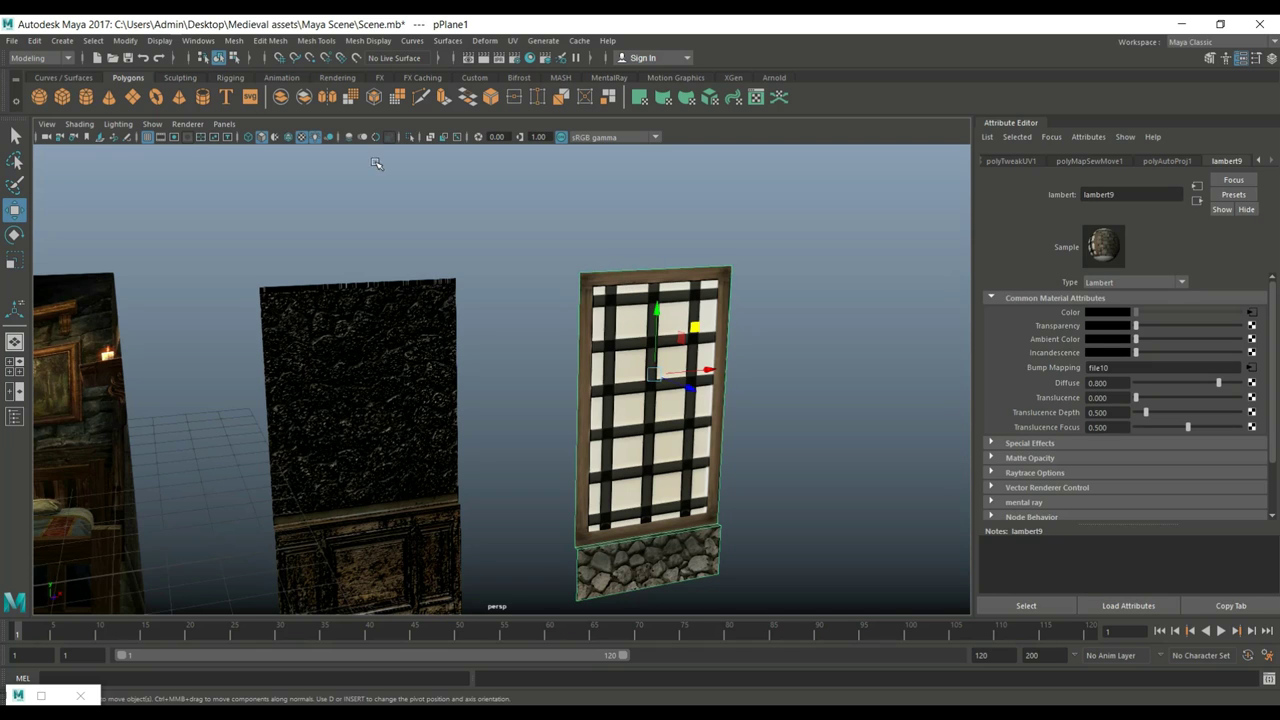
pyautogui.click(12, 41)
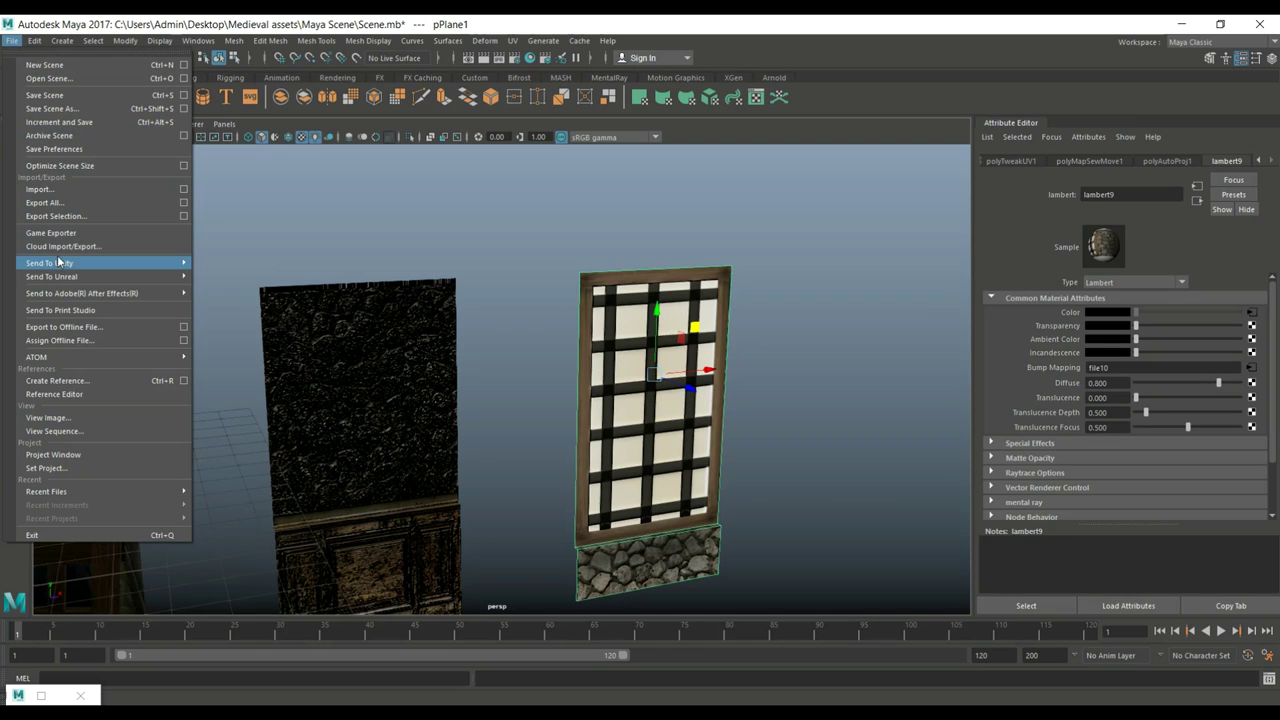
pyautogui.click(443, 214)
pyautogui.click(443, 214)
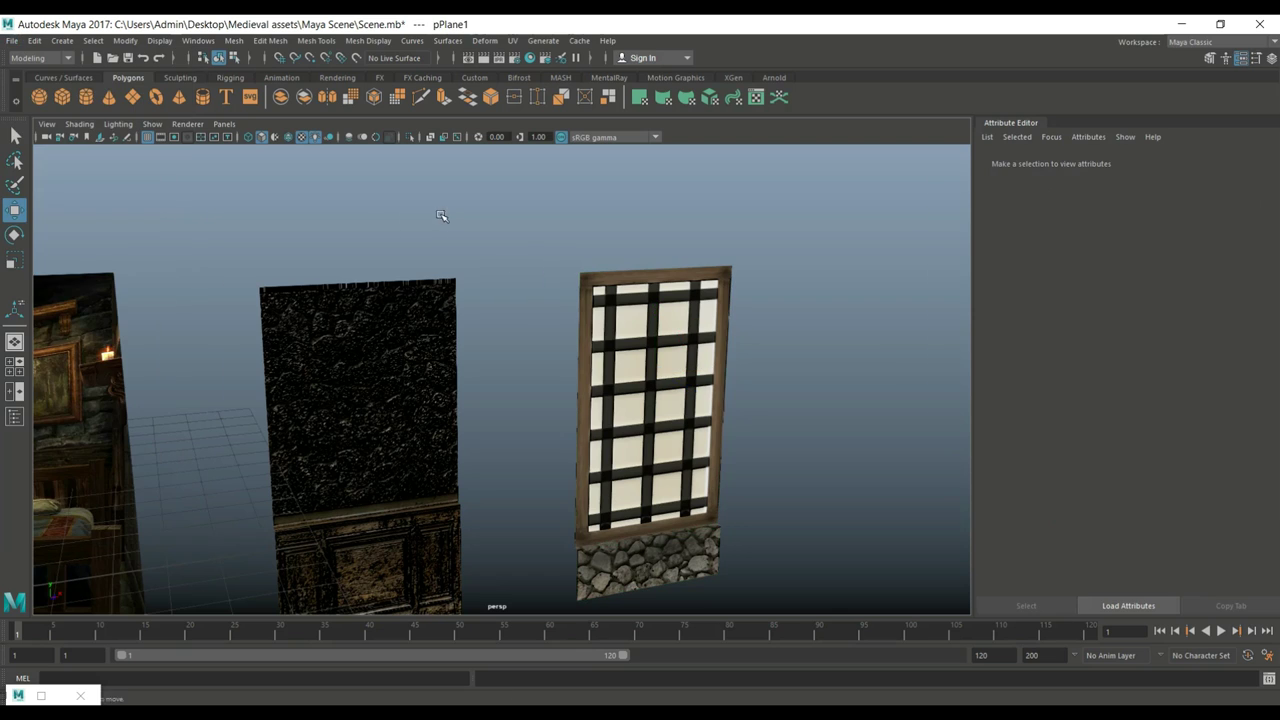
# Step: Delete the window plane's construction history and freeze its transformations
pyautogui.click(698, 283)
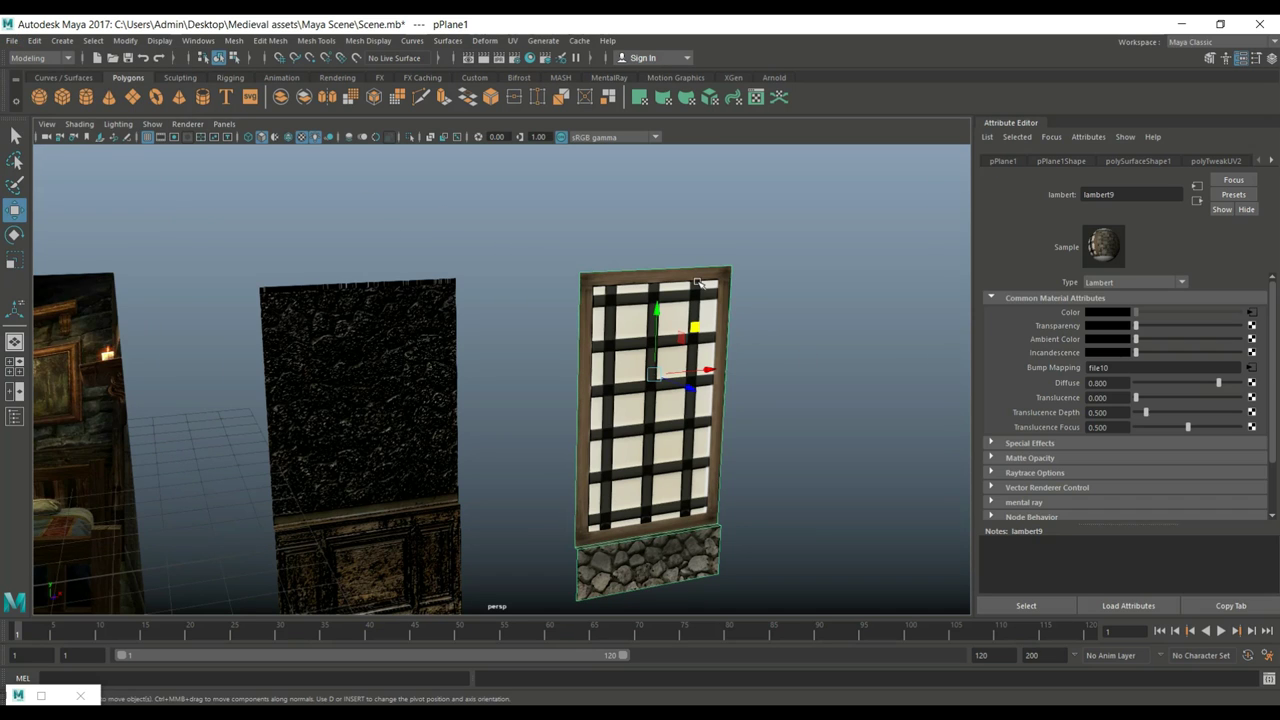
pyautogui.click(34, 40)
pyautogui.moveTo(147, 218)
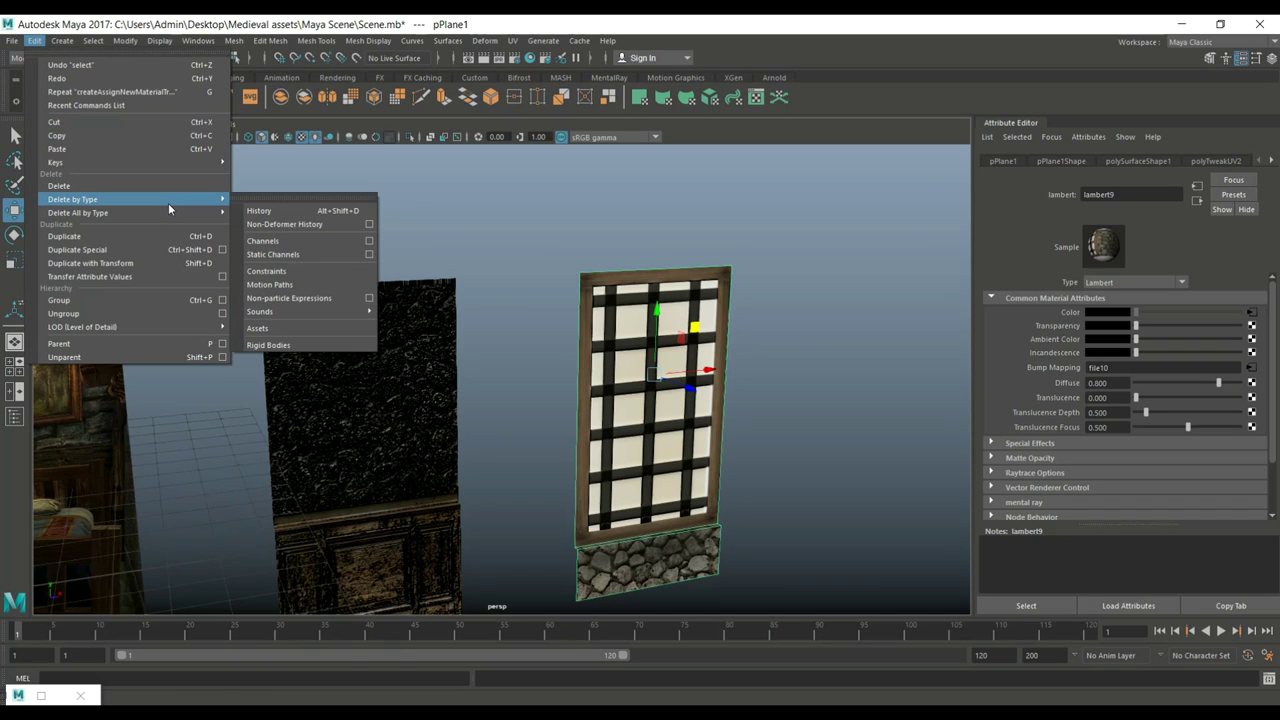
pyautogui.click(262, 211)
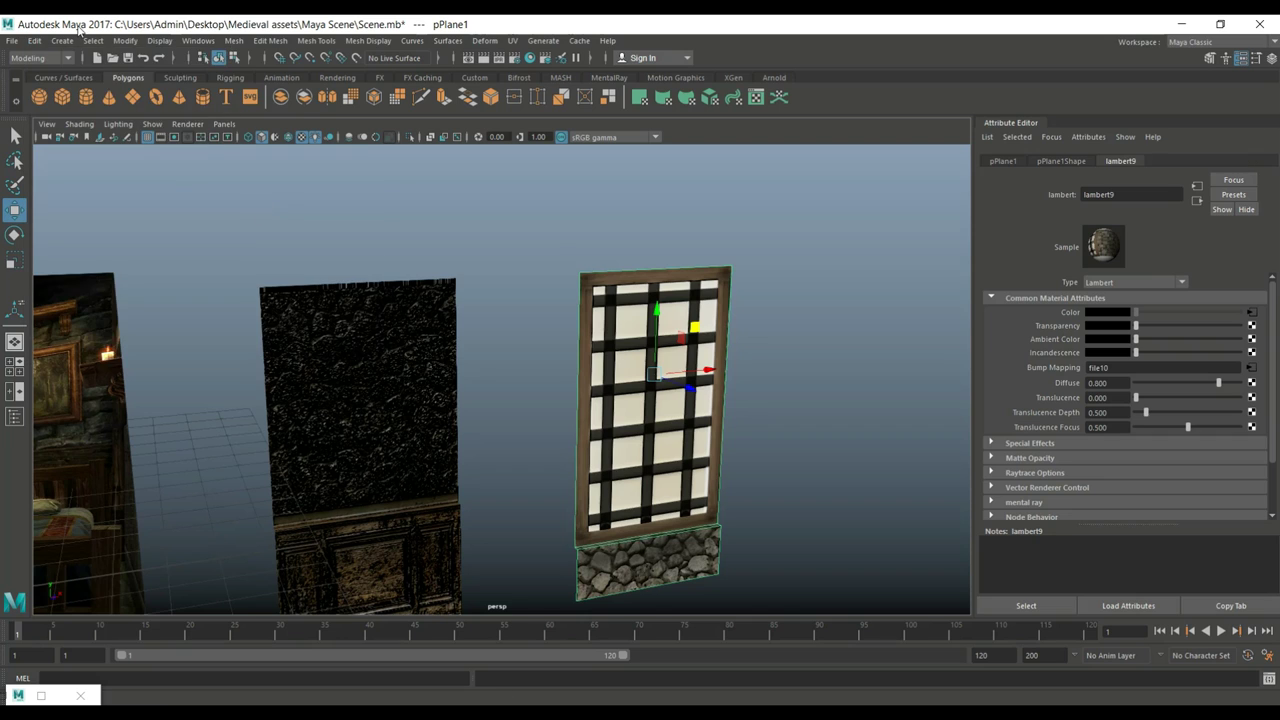
pyautogui.click(125, 40)
pyautogui.click(193, 104)
# Step: Export the selected window plane to the desktop in OBJexport format as WindowwallOBJ
pyautogui.click(12, 40)
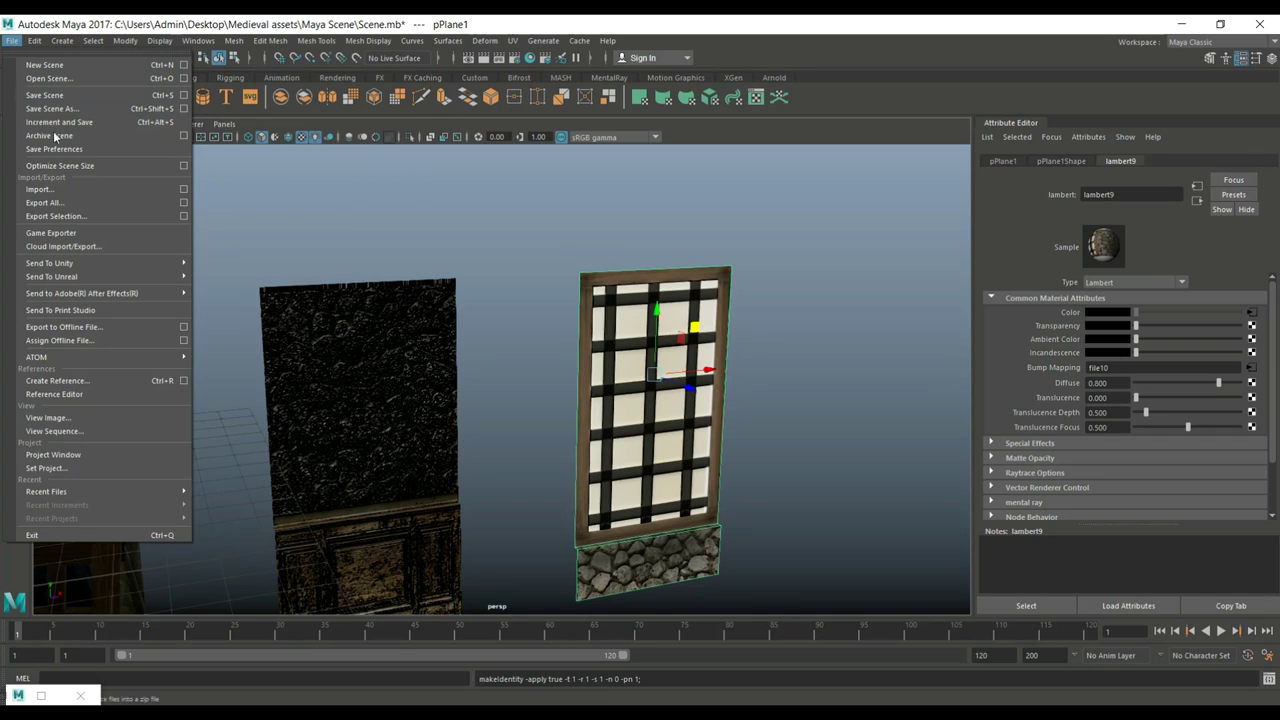
pyautogui.click(111, 216)
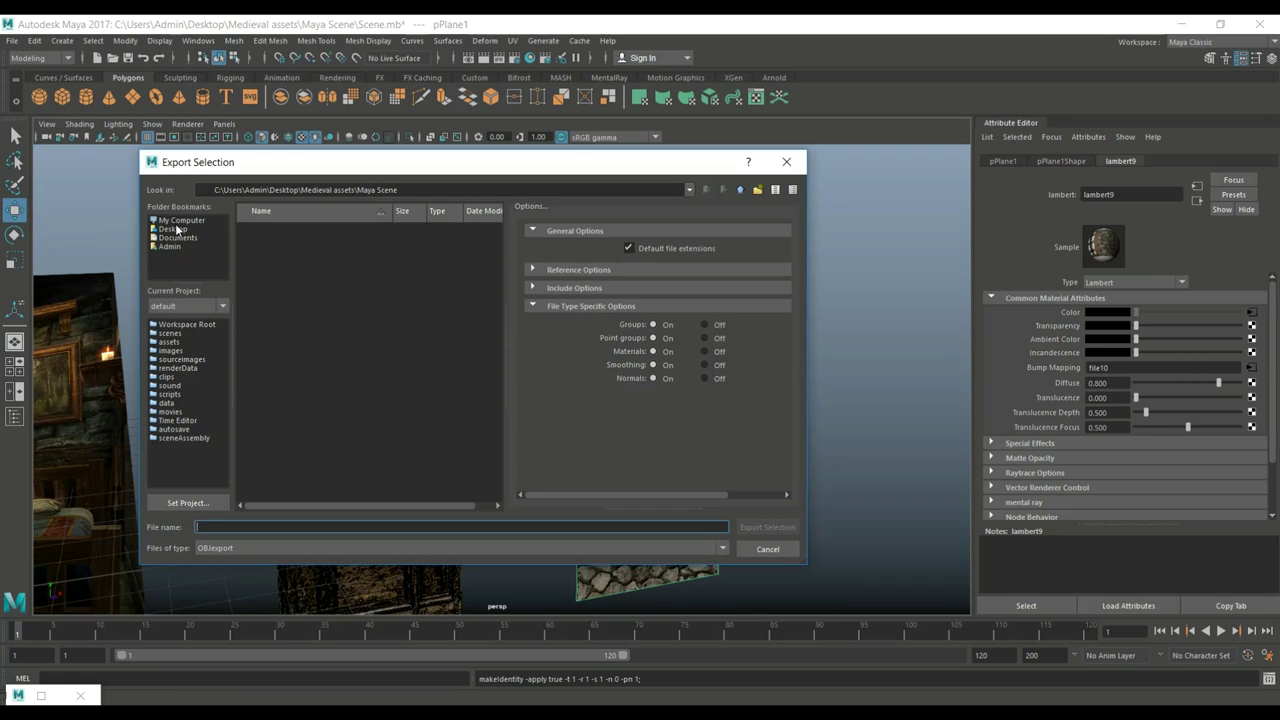
pyautogui.click(174, 229)
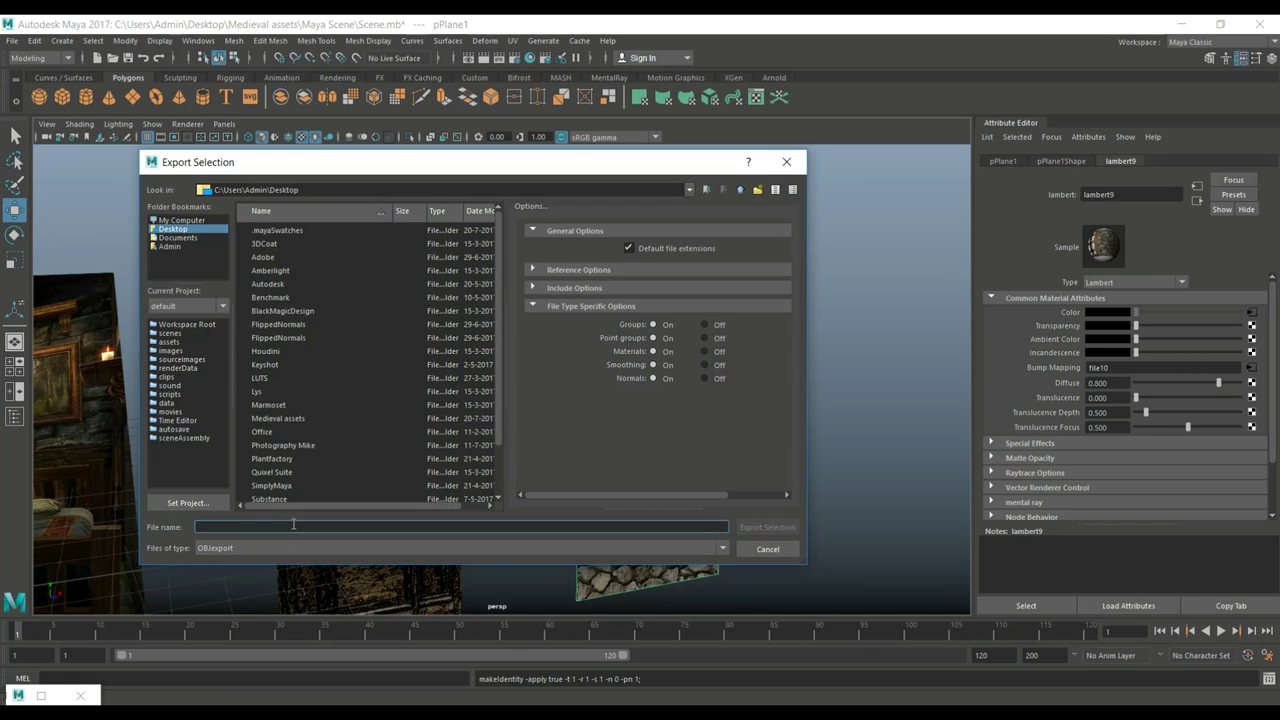
pyautogui.write('Wind')
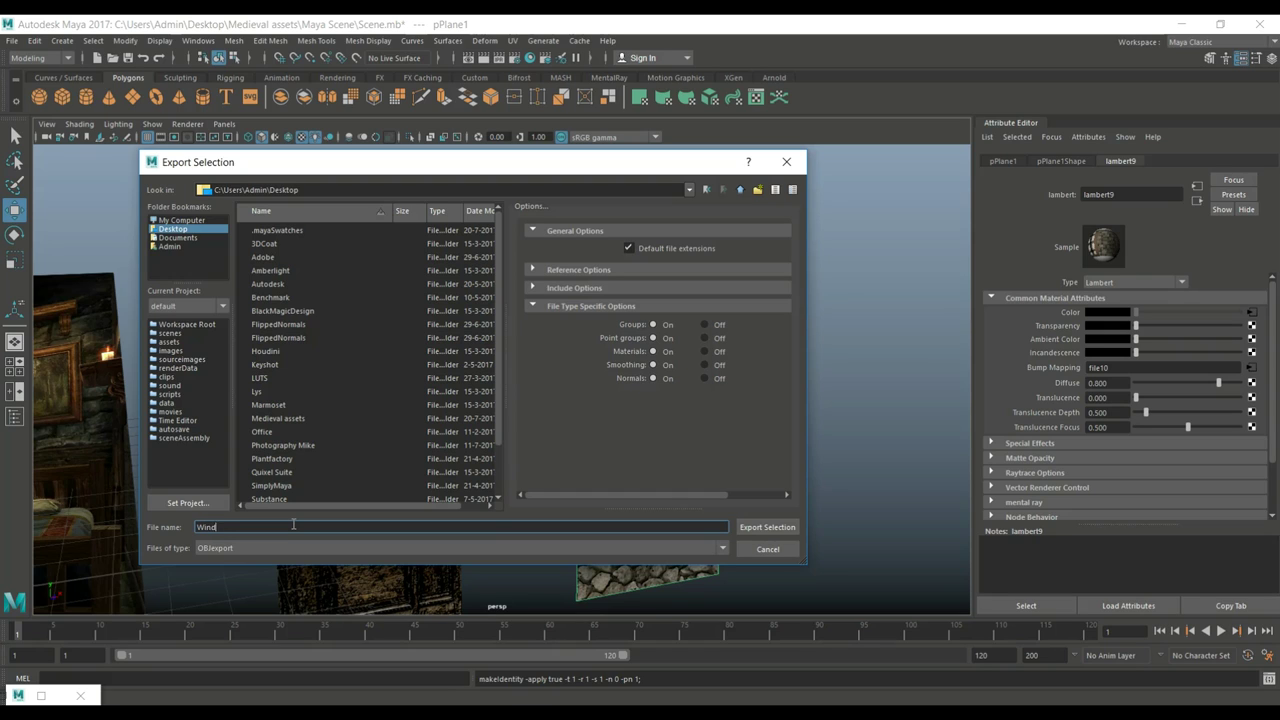
pyautogui.write('owwallOBJ')
pyautogui.click(767, 528)
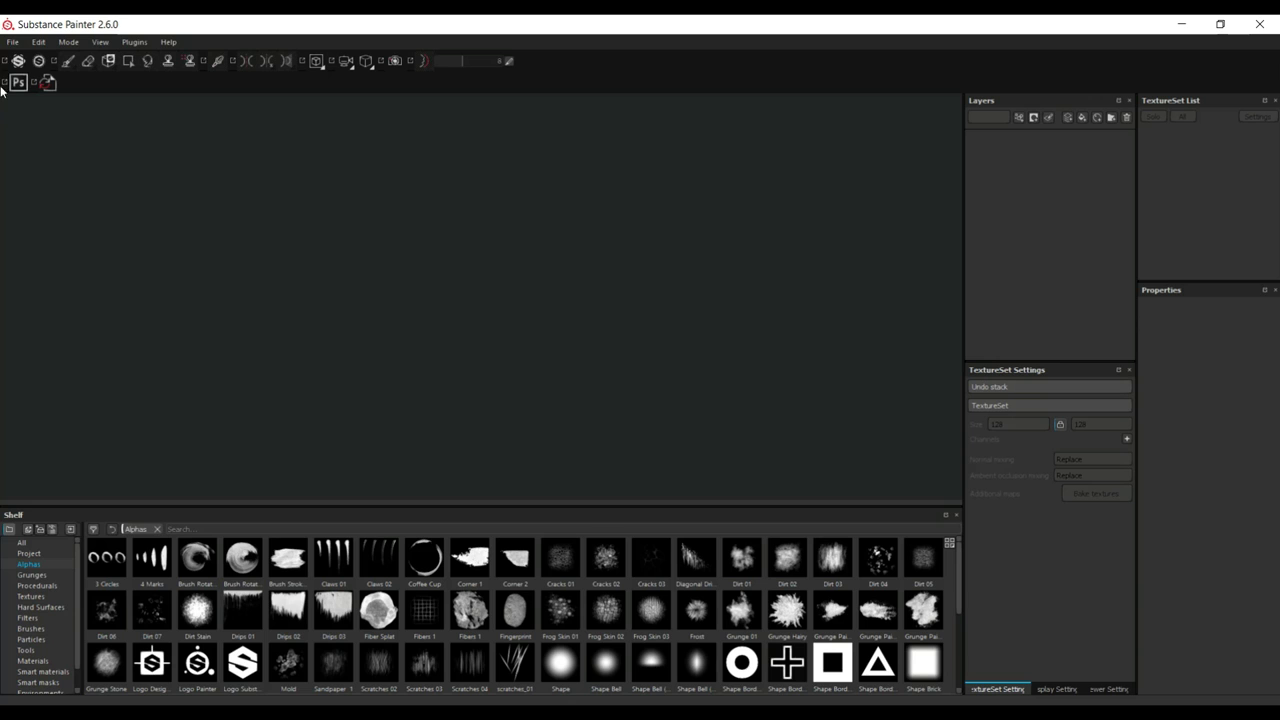
# Step: Create a new project from WindowwallOBJ.obj at 1024 resolution, adding DiffuseWindow.jpg and WindowNormal.jpg as imported maps
pyautogui.click(12, 43)
pyautogui.click(25, 60)
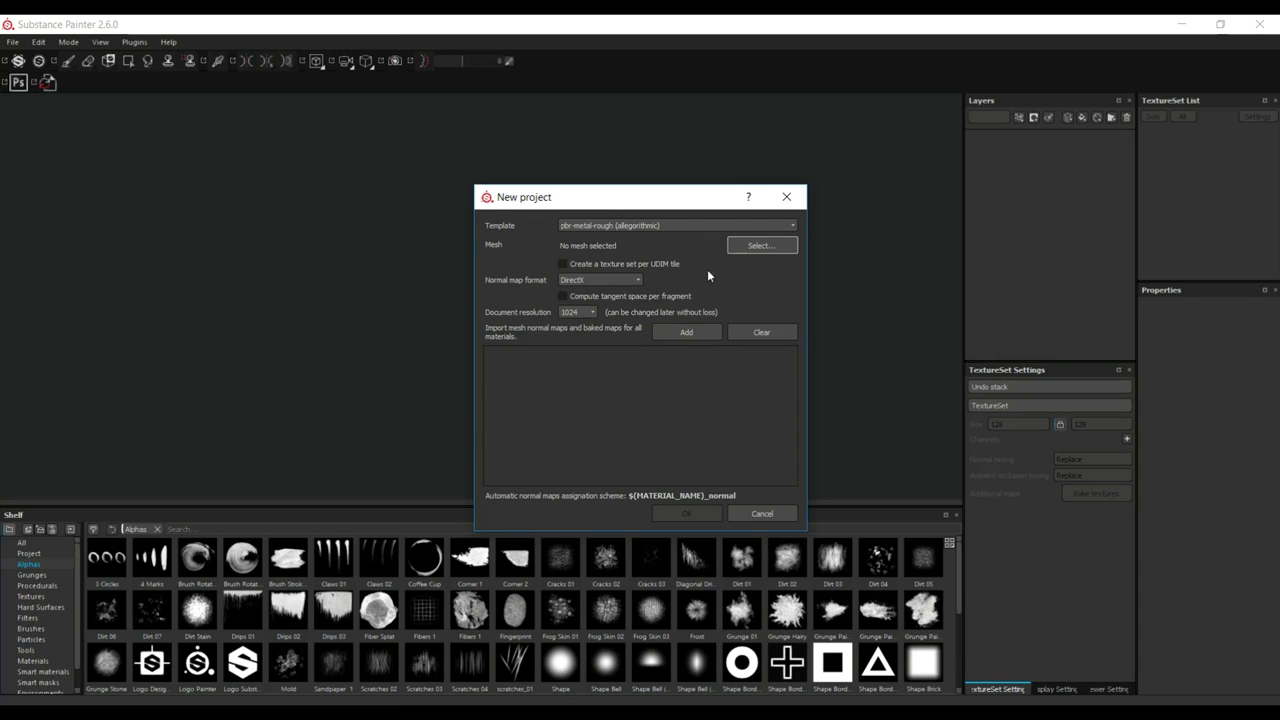
pyautogui.click(768, 248)
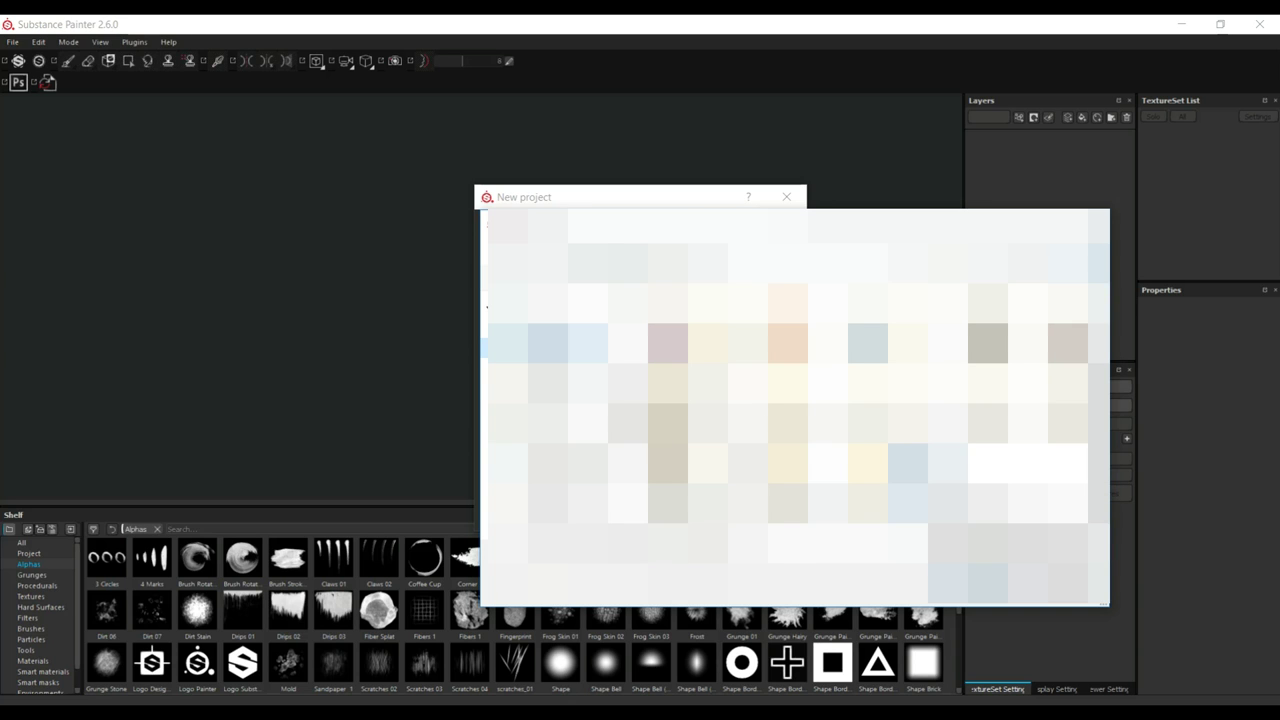
pyautogui.doubleClick(948, 535)
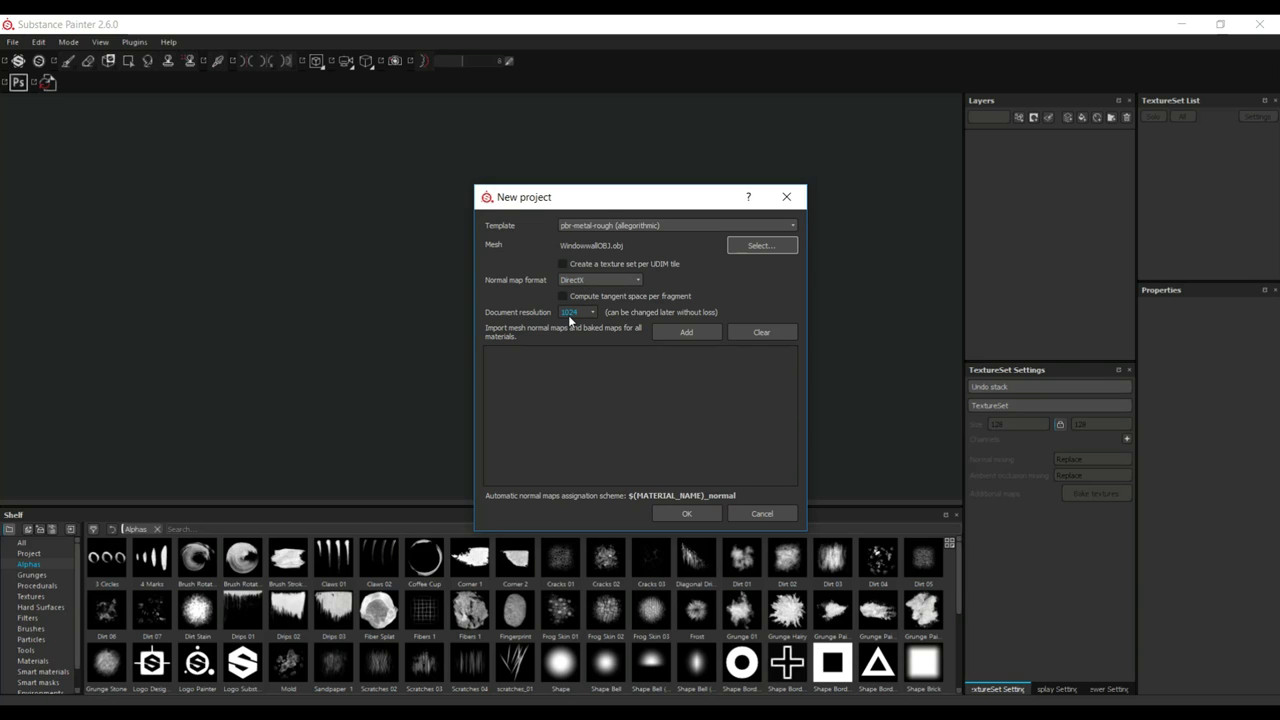
pyautogui.click(687, 336)
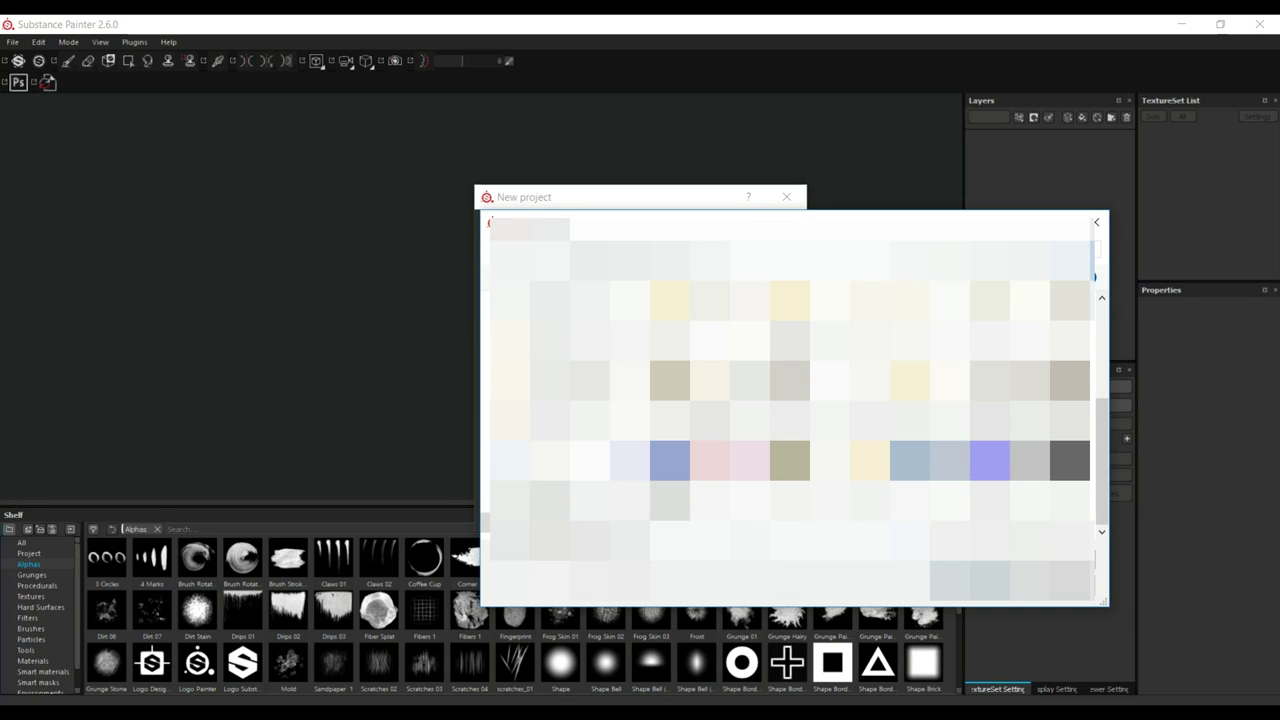
pyautogui.click(990, 500)
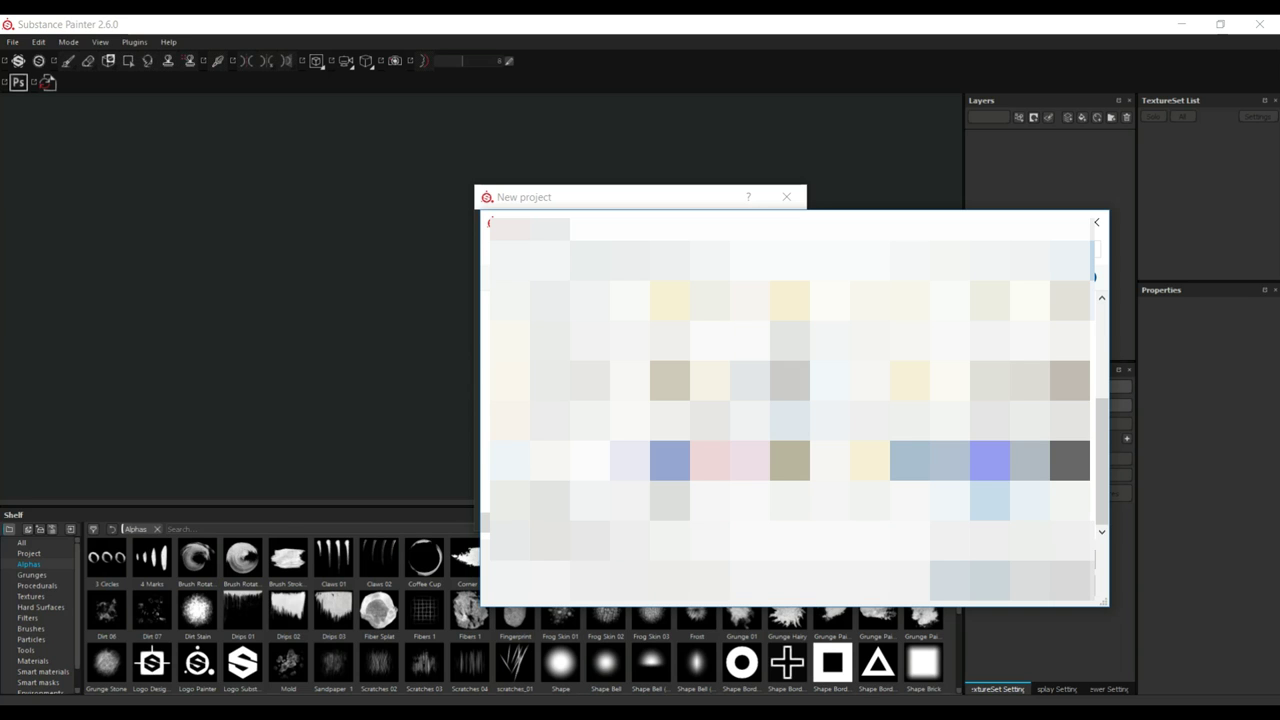
pyautogui.click(967, 580)
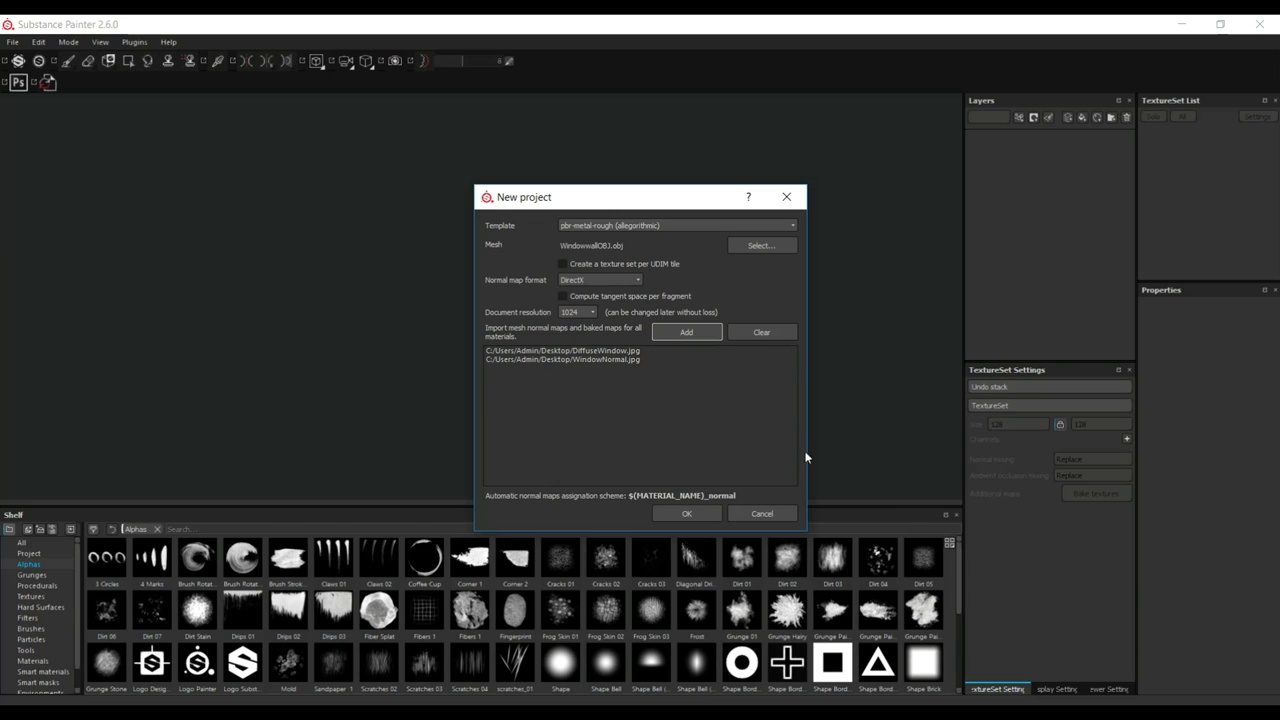
pyautogui.click(684, 511)
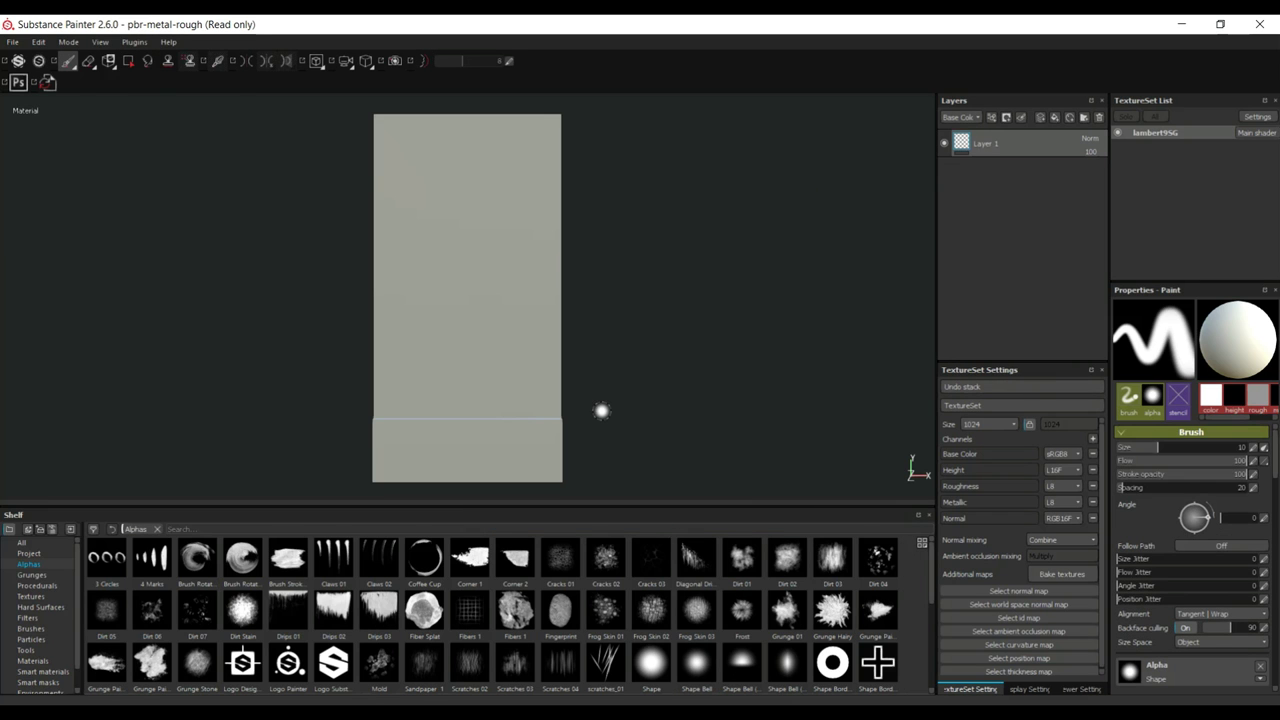
# Step: Bake all additional maps for the lambert9SG texture set at 1024 output size and check the baked map list
pyautogui.moveTo(680, 426)
pyautogui.keyDown('alt'); pyautogui.mouseDown()
pyautogui.moveTo(689, 374)
pyautogui.moveTo(399, 346)
pyautogui.moveTo(429, 406)
pyautogui.moveTo(591, 406)
pyautogui.moveTo(609, 383)
pyautogui.moveTo(657, 457)
pyautogui.moveTo(534, 420)
pyautogui.moveTo(417, 409)
pyautogui.moveTo(390, 422)
pyautogui.mouseUp(); pyautogui.keyUp('alt')
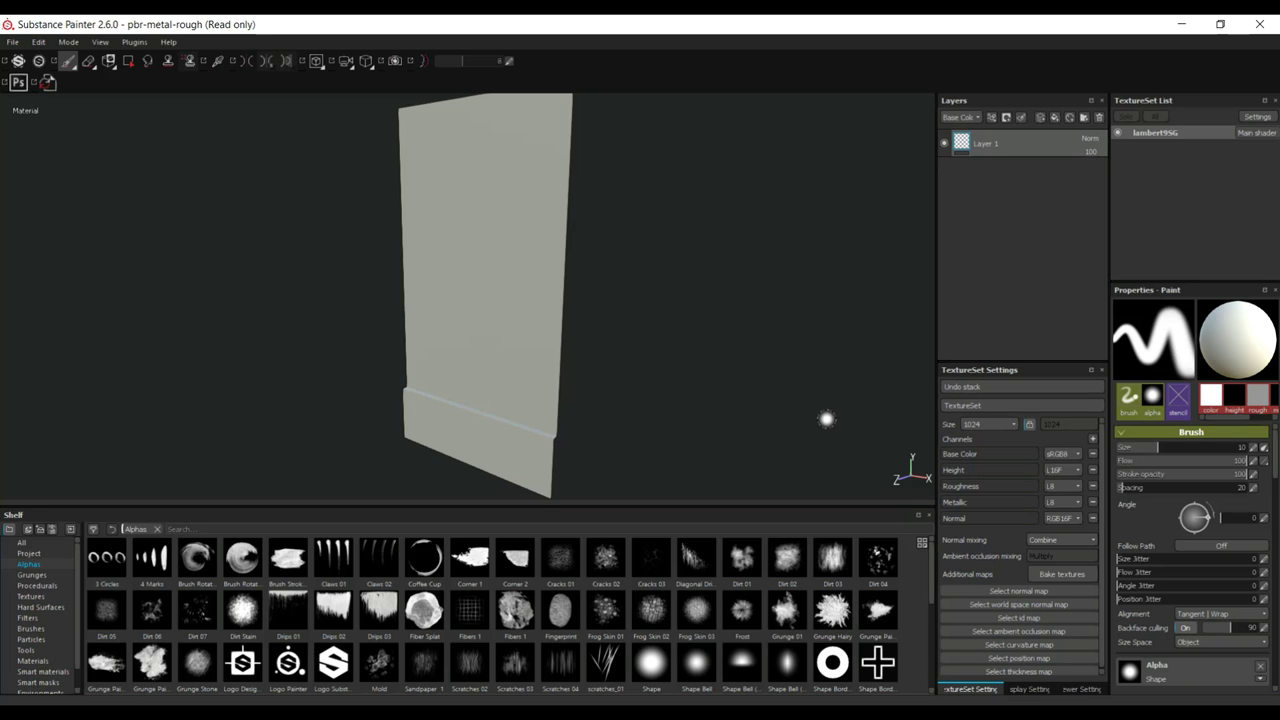
pyautogui.click(1066, 575)
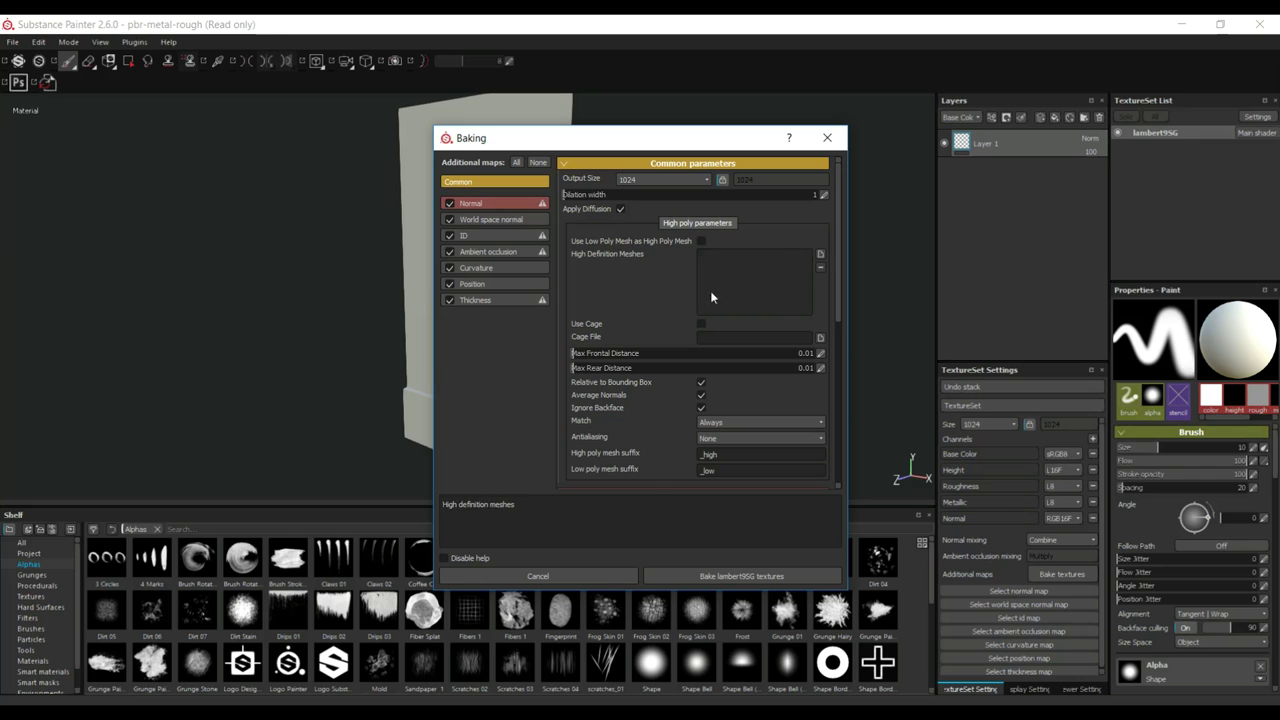
pyautogui.click(760, 577)
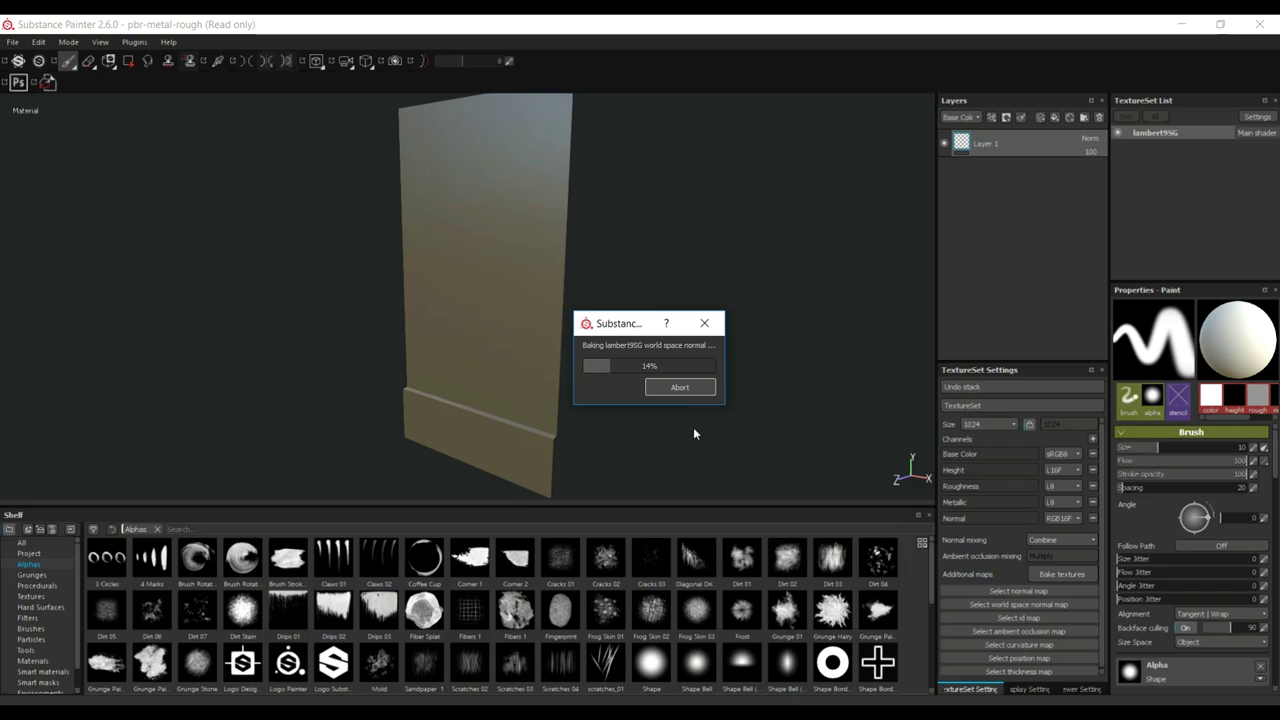
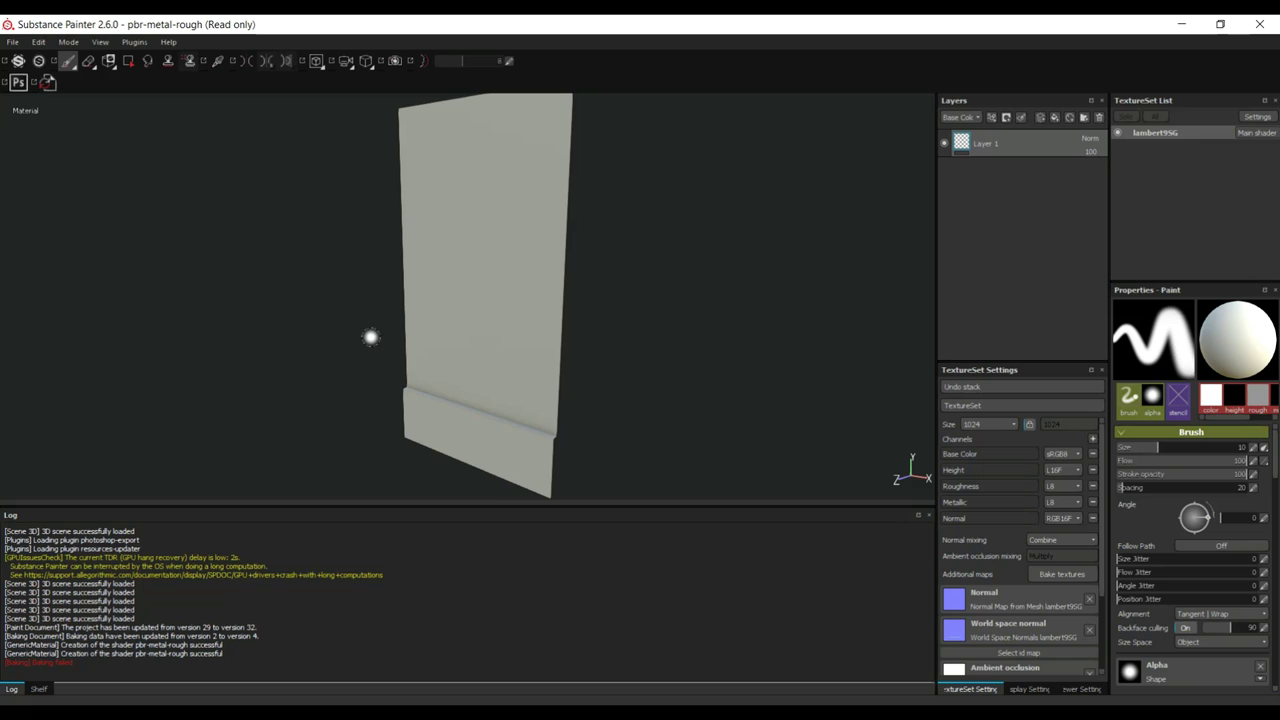
pyautogui.scroll(-2, 1049, 617)
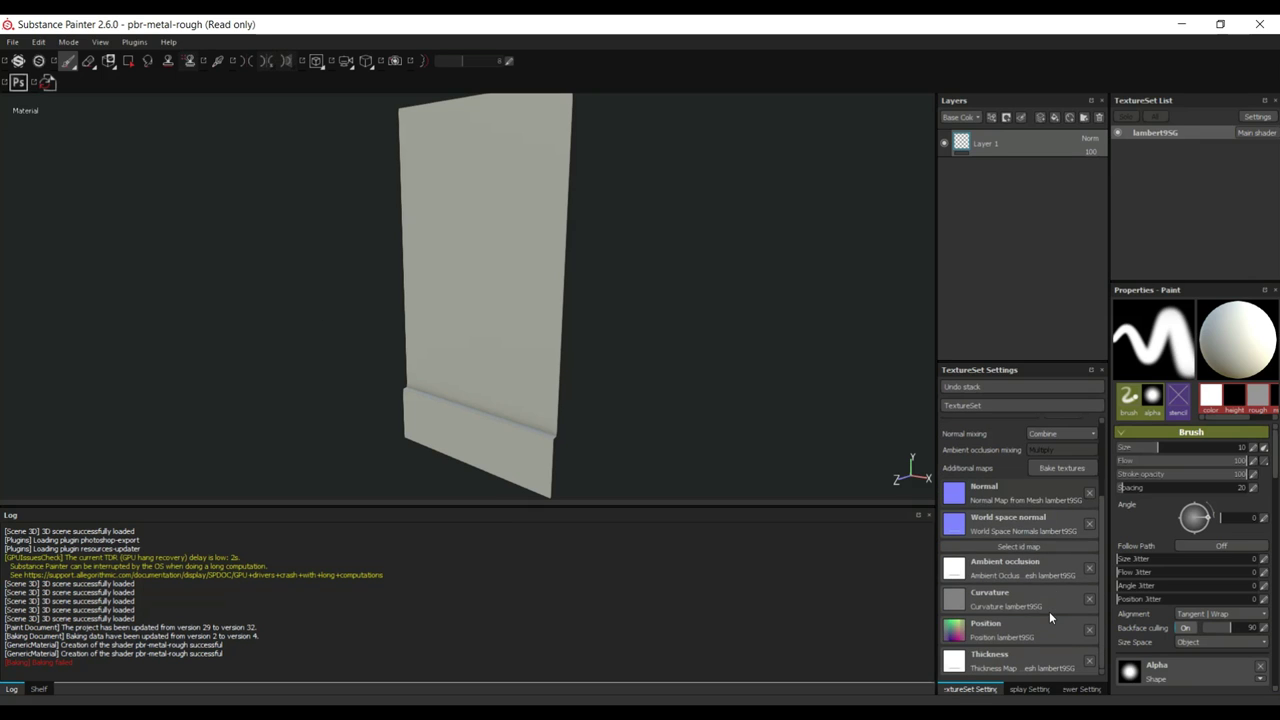
pyautogui.scroll(3, 1049, 611)
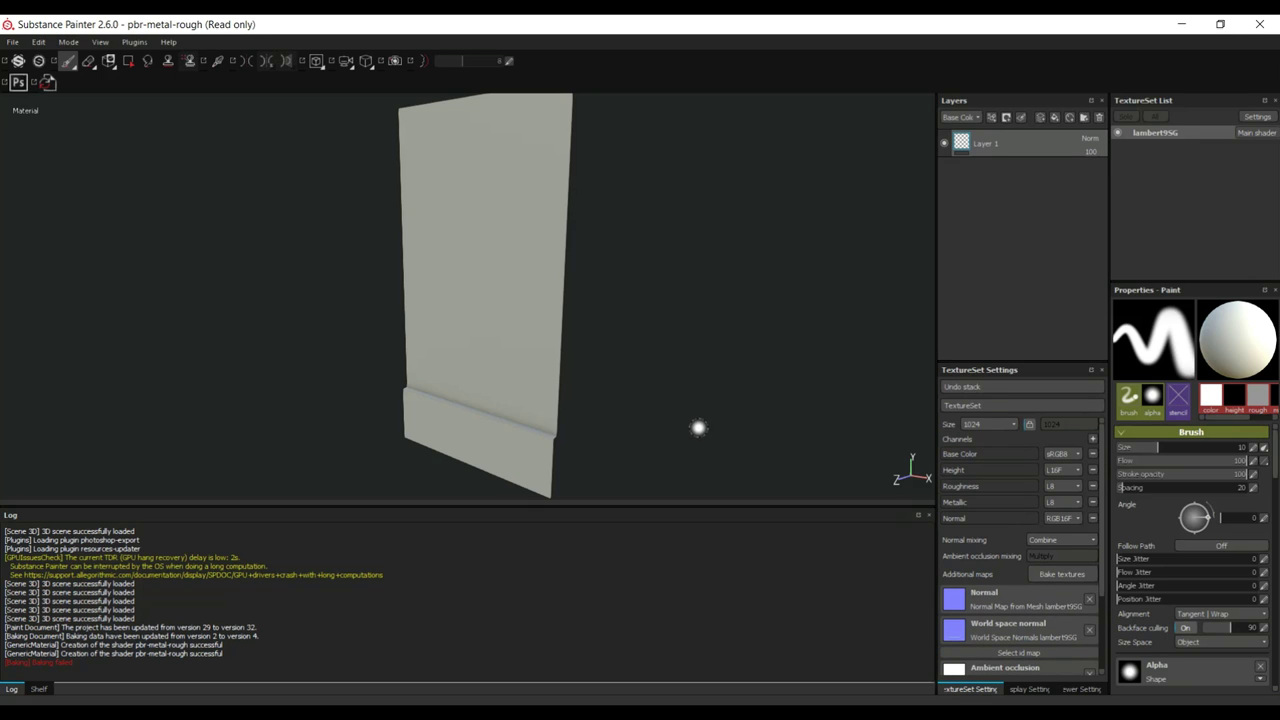
pyautogui.scroll(-2, 695, 428)
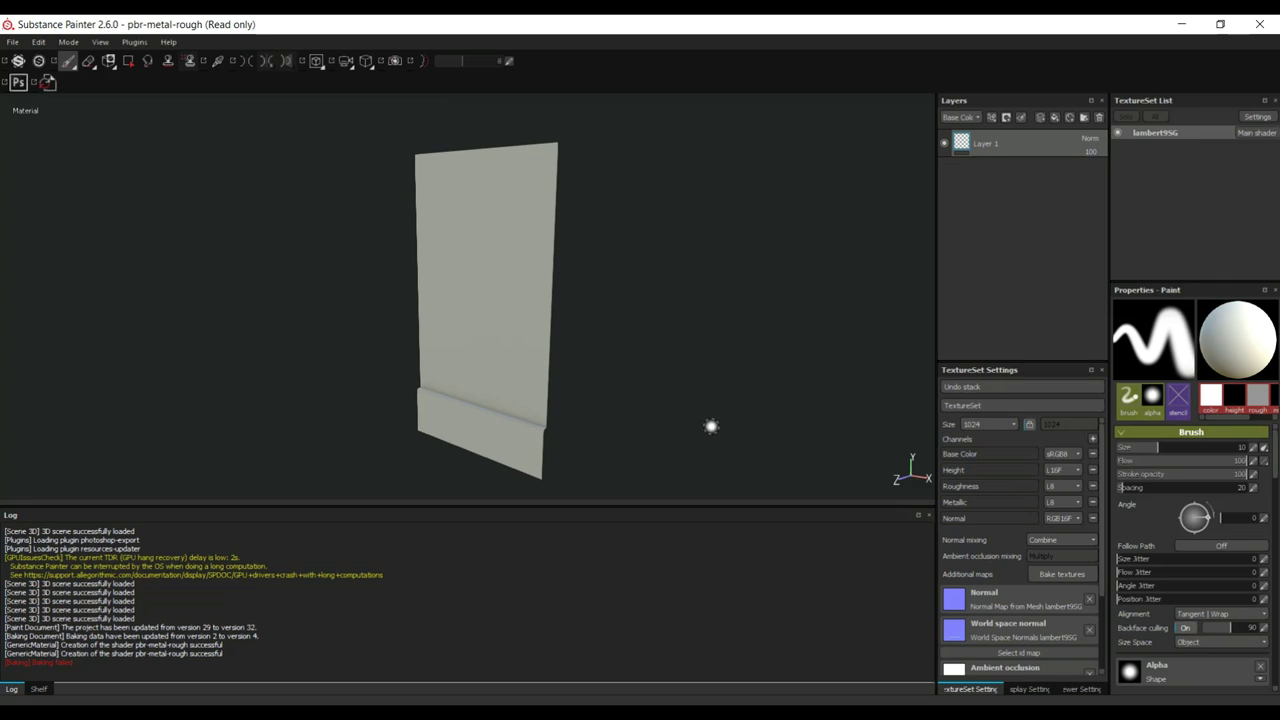
# Step: Add DiffuseWindow.jpg and WindowNormal.jpg to the list of resources for import
pyautogui.click(14, 43)
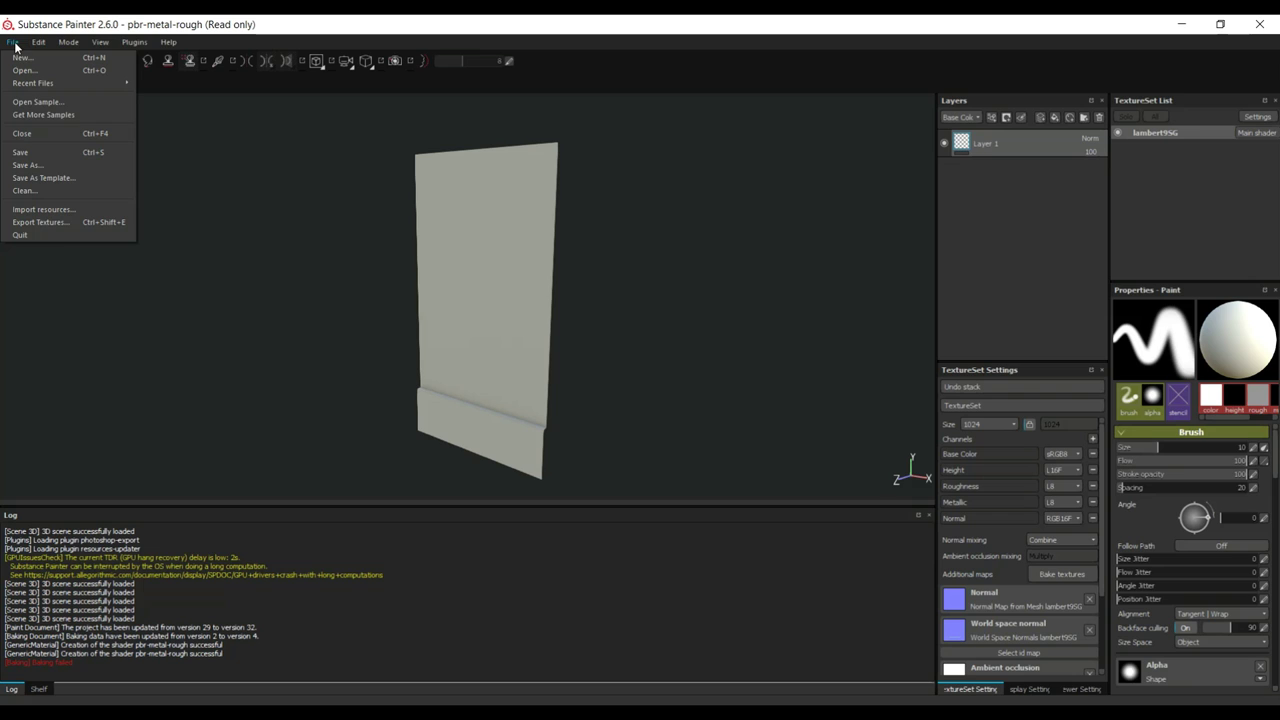
pyautogui.click(66, 212)
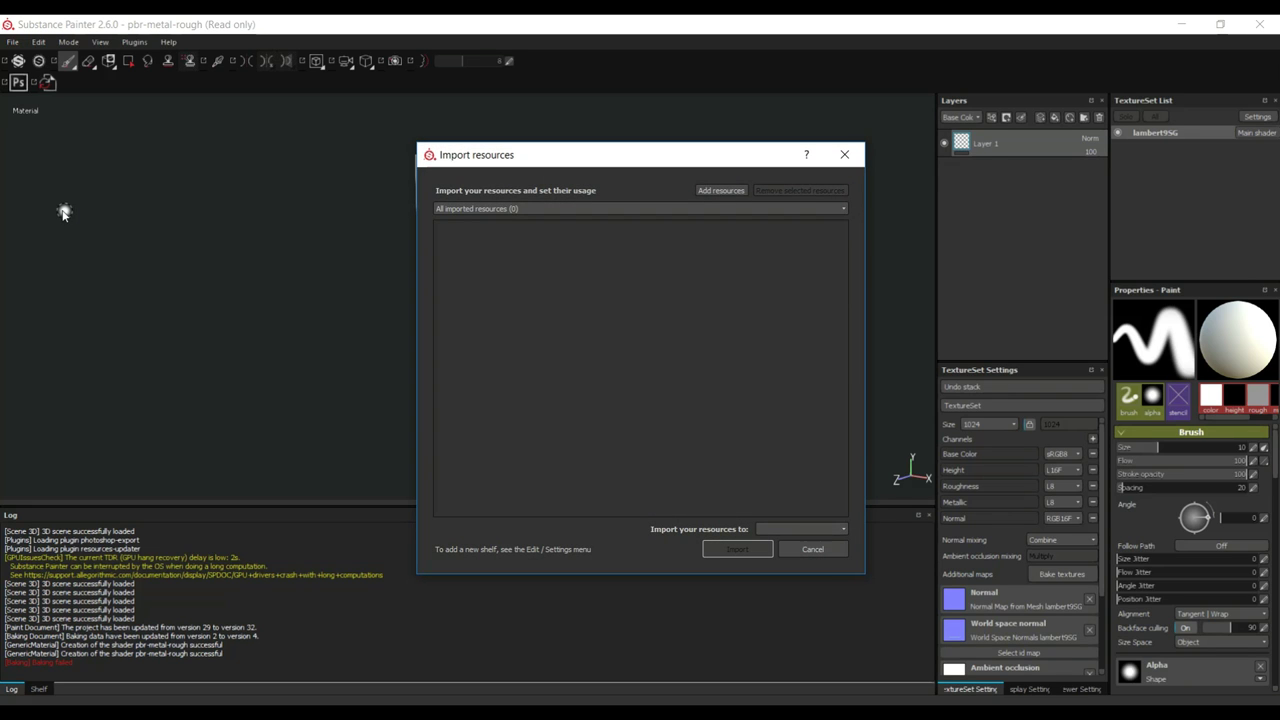
pyautogui.click(714, 192)
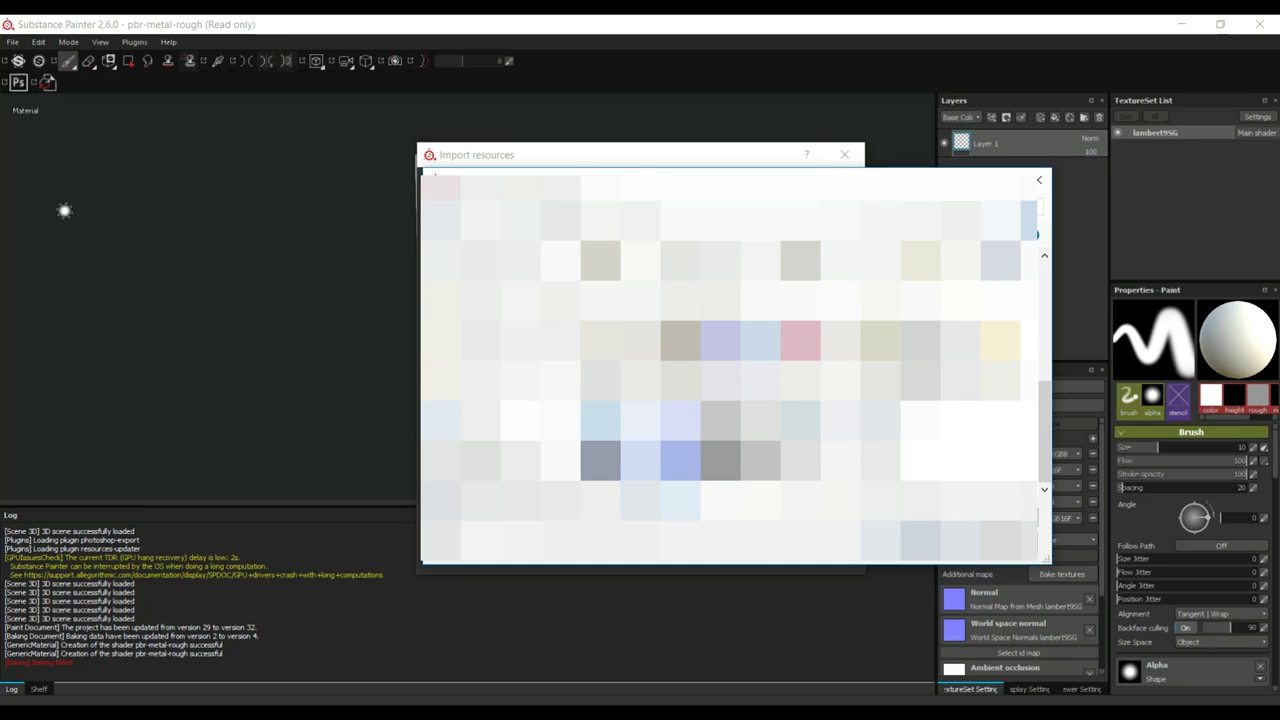
pyautogui.scroll(2, 730, 360)
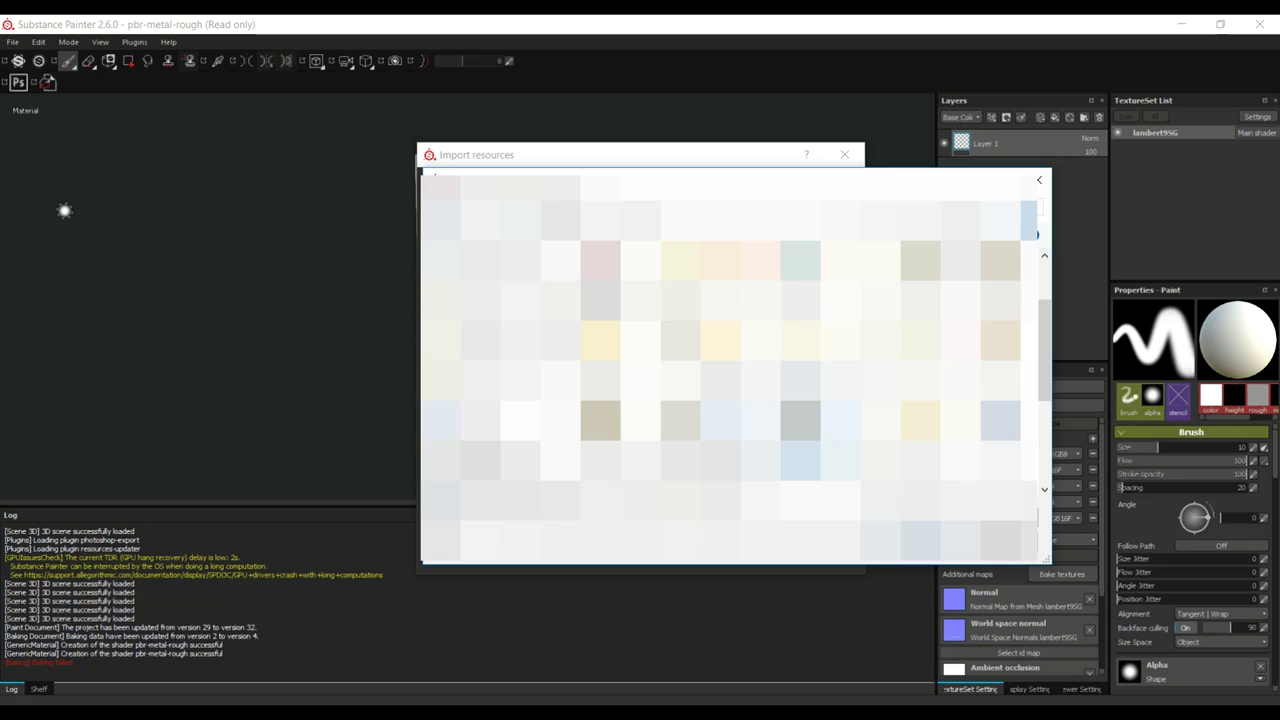
pyautogui.click(897, 543)
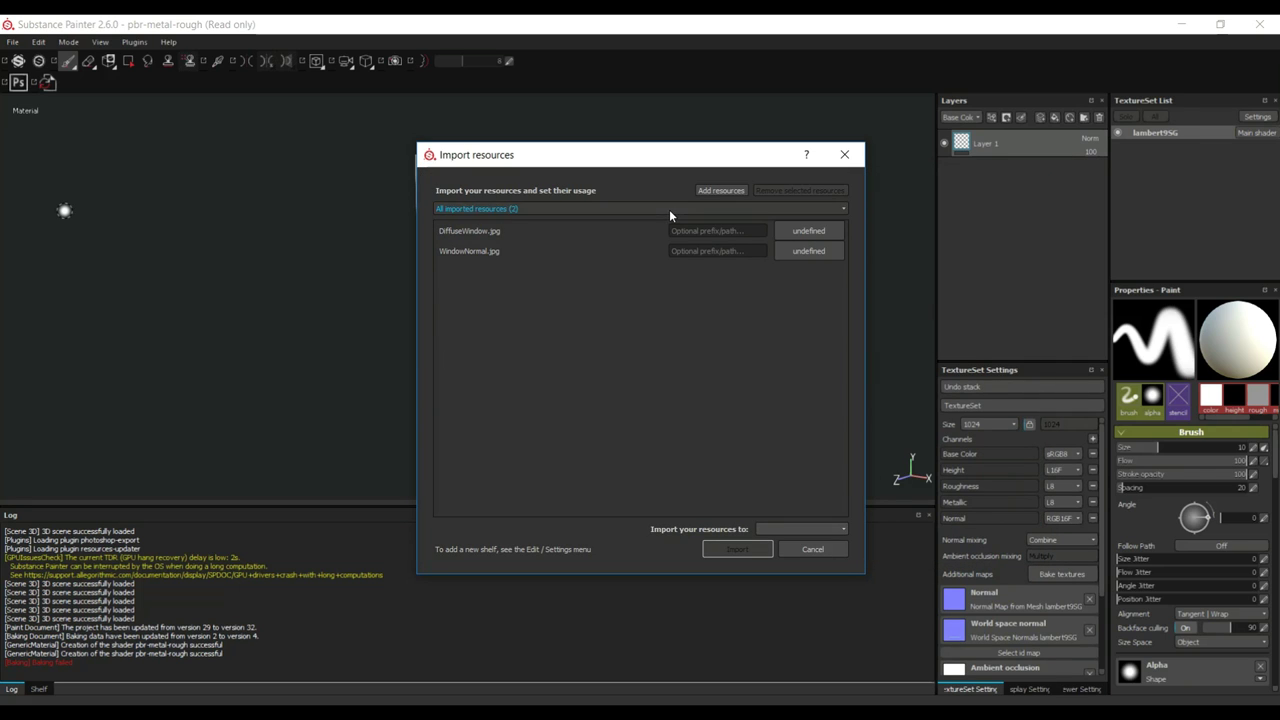
# Step: Import both window images as textures into the current session and bring the shelf back into view
pyautogui.click(817, 234)
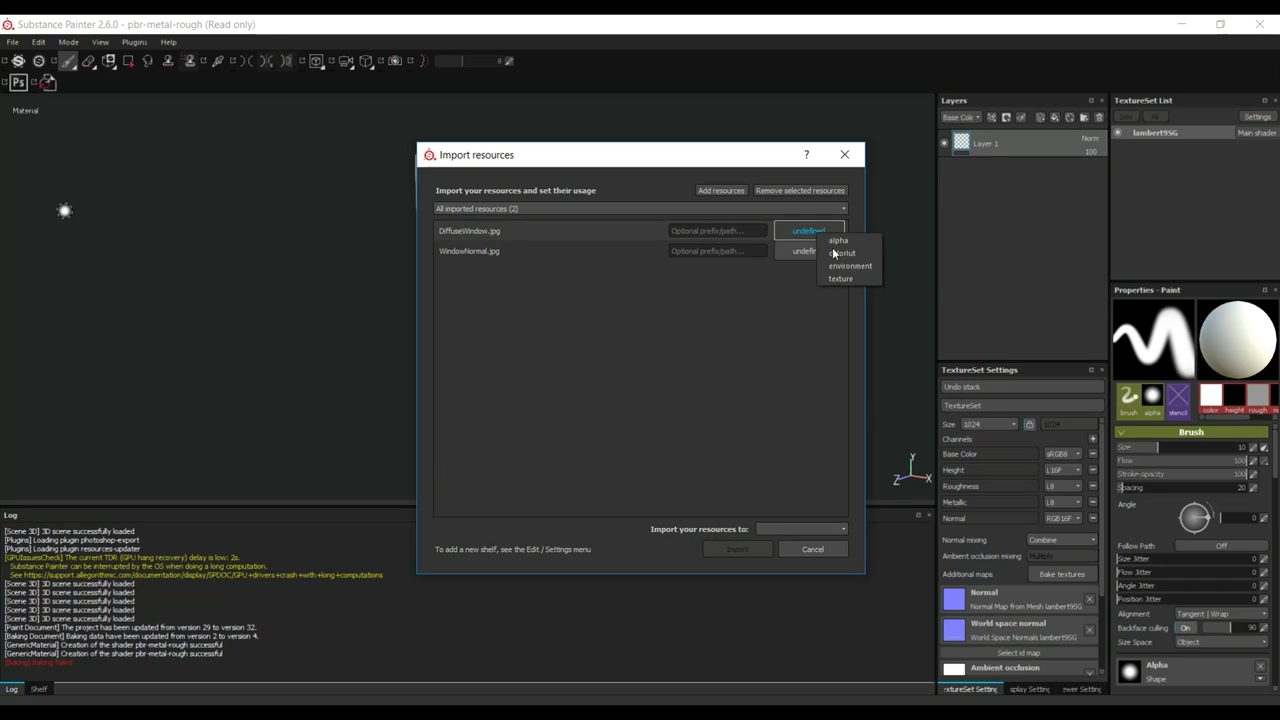
pyautogui.click(852, 282)
pyautogui.click(808, 251)
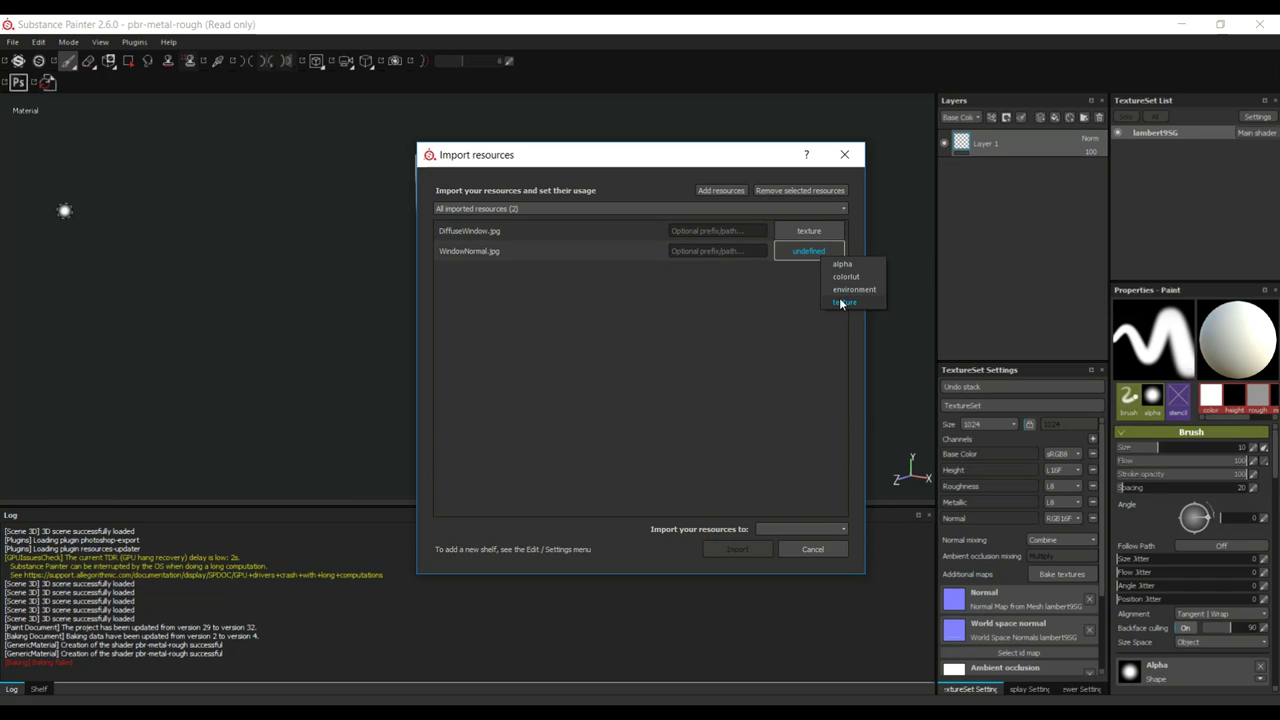
pyautogui.click(838, 299)
pyautogui.click(826, 528)
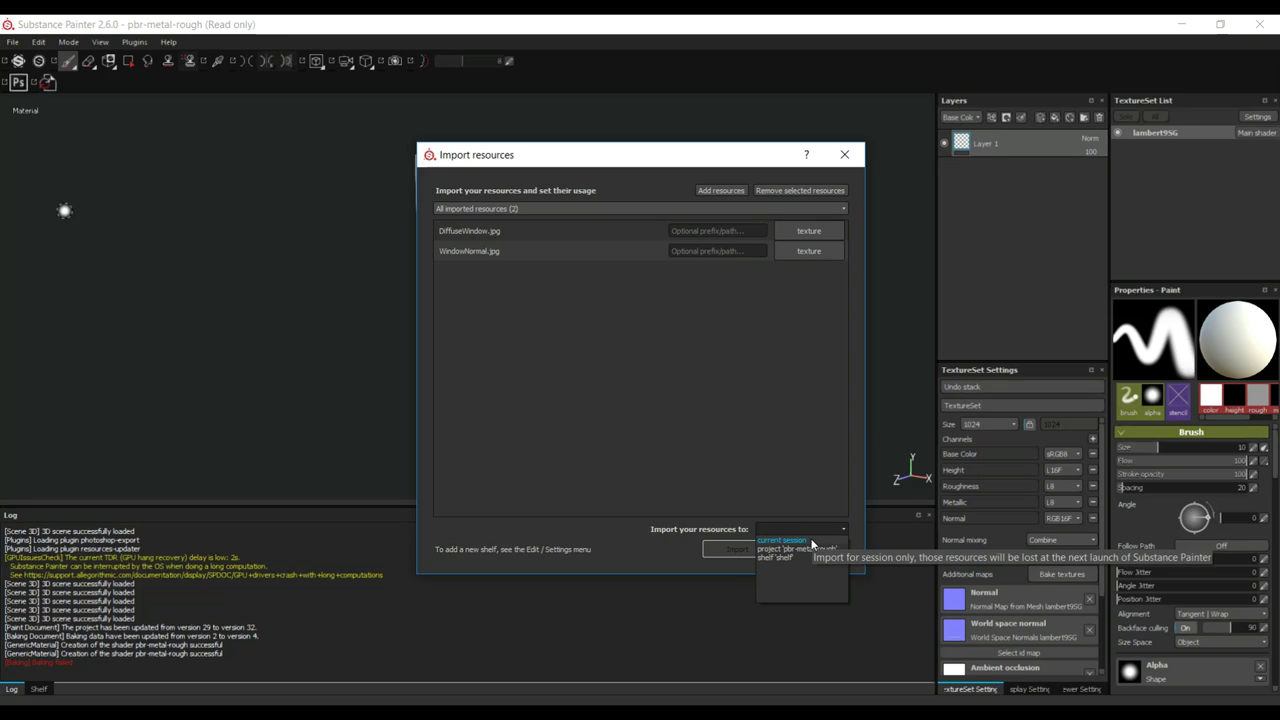
pyautogui.click(810, 541)
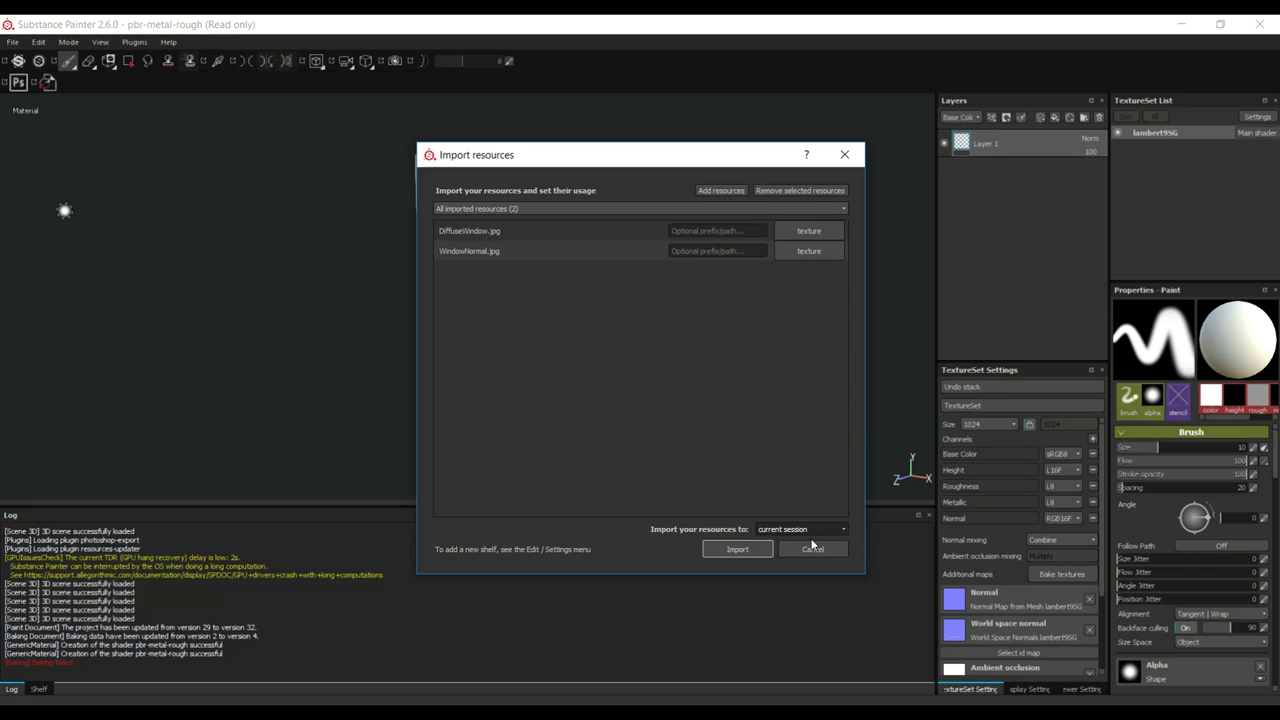
pyautogui.click(737, 550)
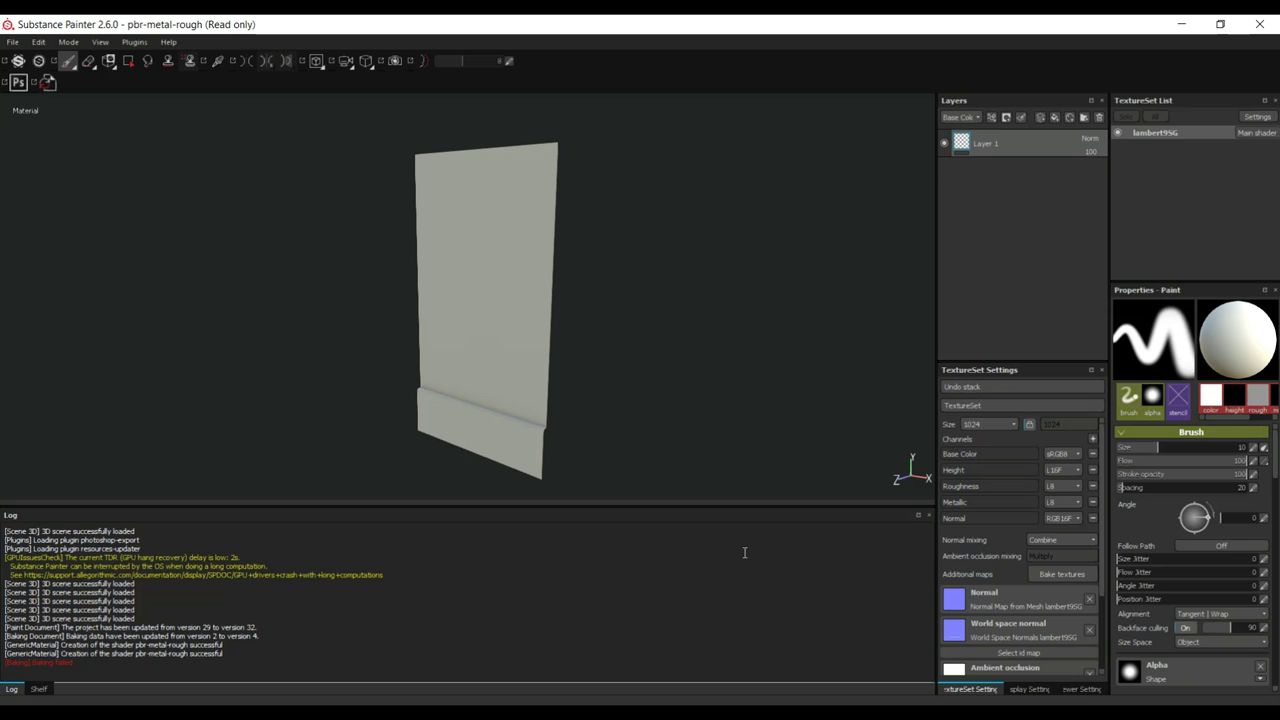
pyautogui.click(101, 43)
pyautogui.click(124, 101)
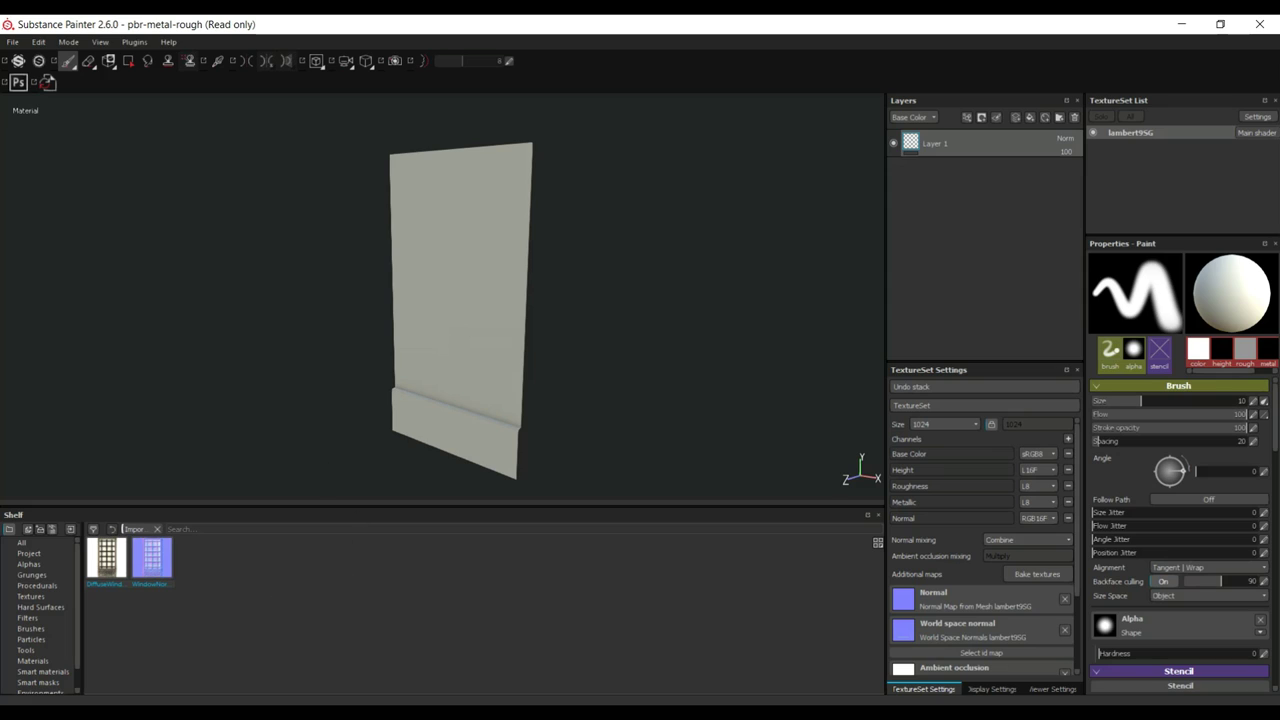
# Step: Add a fill layer above Layer 1 and turn off its height, roughness, metallic and normal channels
pyautogui.click(1028, 118)
pyautogui.doubleClick(948, 147)
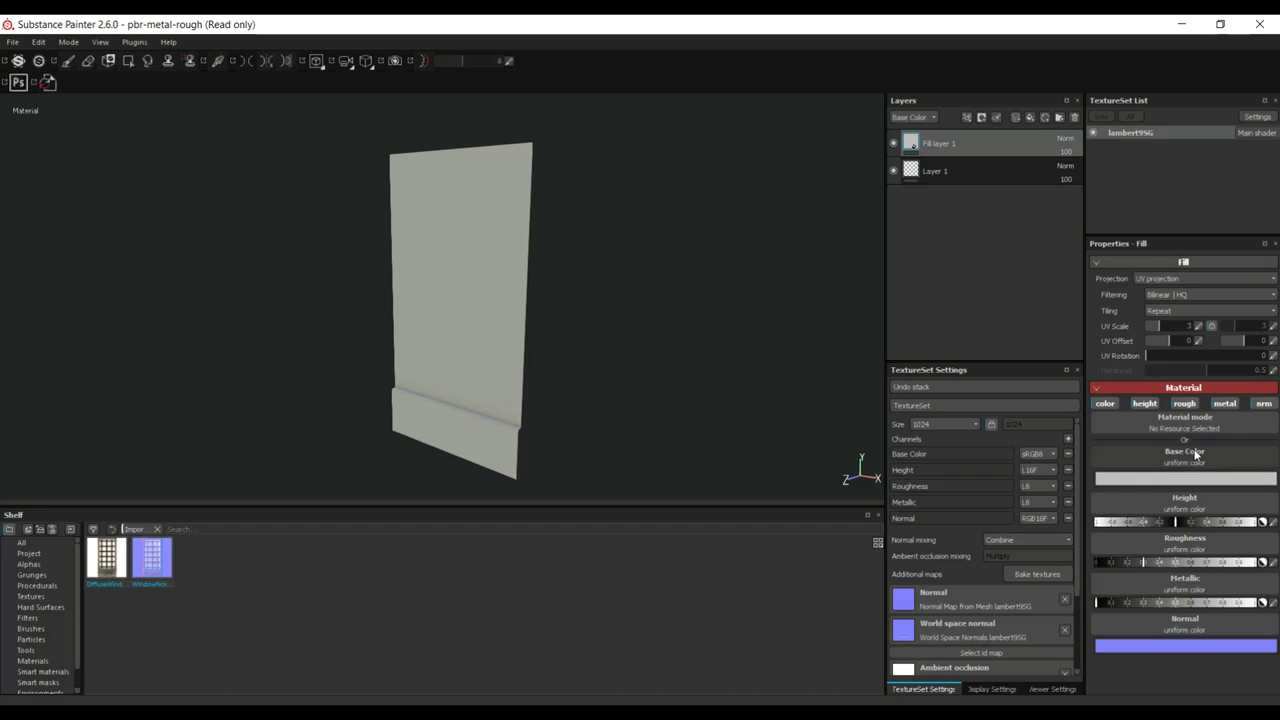
pyautogui.click(1150, 405)
pyautogui.click(1186, 404)
pyautogui.click(1224, 405)
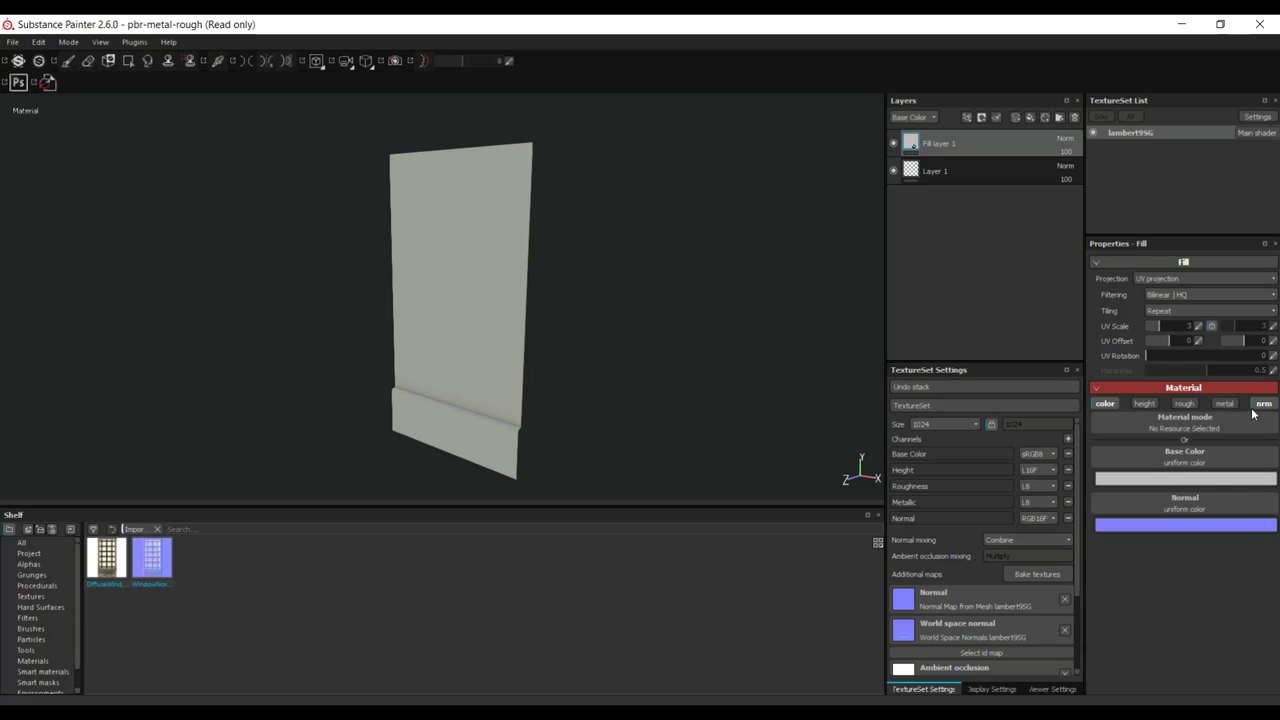
pyautogui.click(1264, 403)
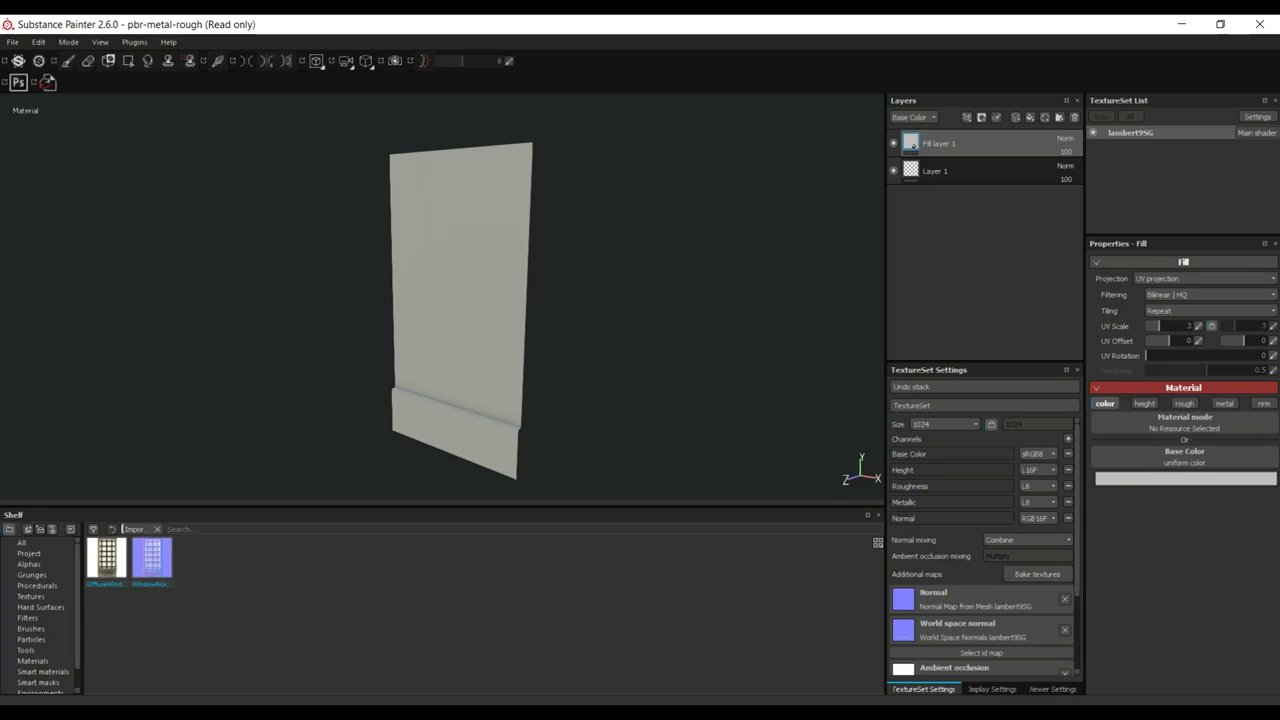
# Step: Assign DiffuseWindow to the fill layer's base color and set its UV scale to 1
pyautogui.moveTo(110, 570); pyautogui.dragTo(1222, 454)
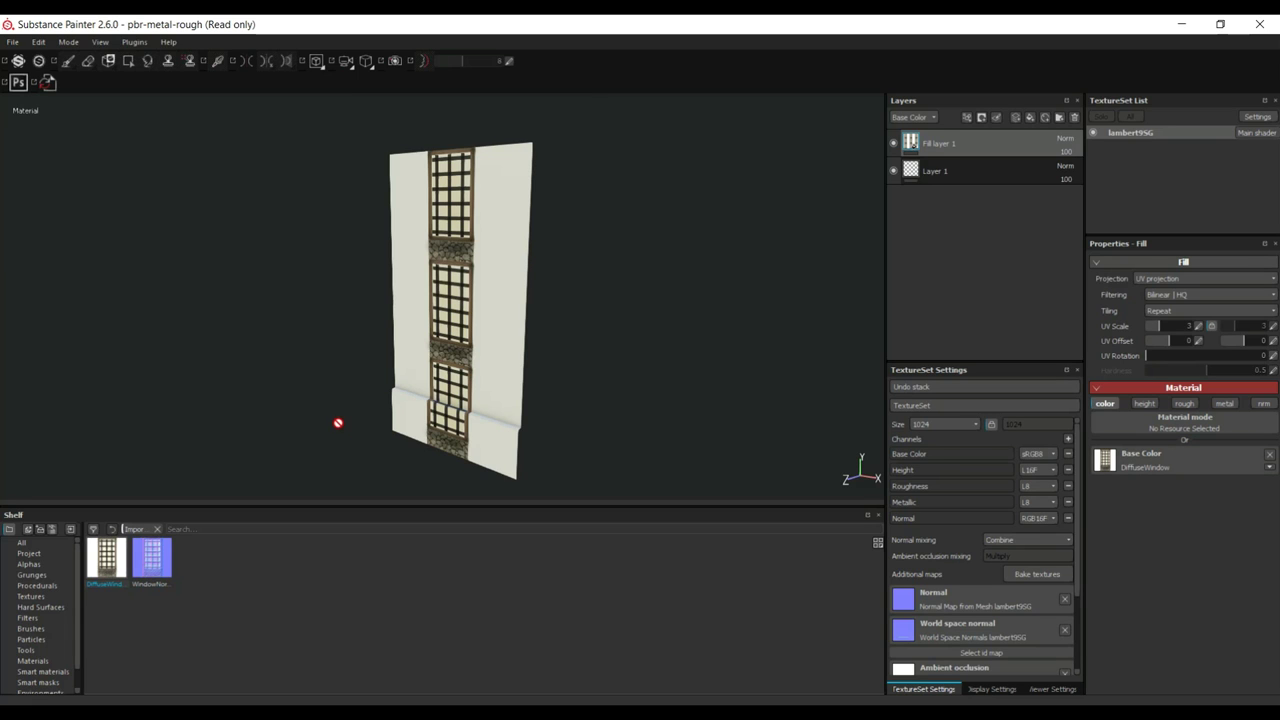
pyautogui.scroll(-2, 429, 392)
pyautogui.scroll(4, 429, 392)
pyautogui.scroll(1, 429, 392)
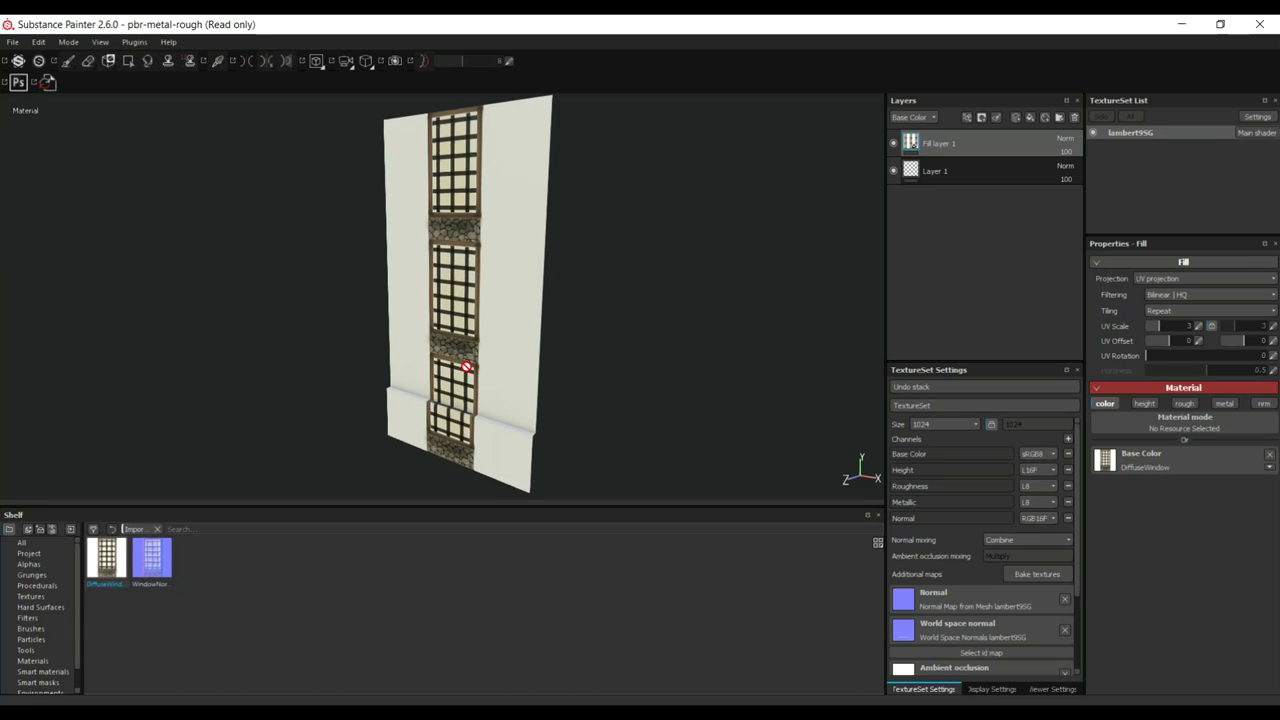
pyautogui.click(1200, 331)
pyautogui.write('1')
pyautogui.press('Return')
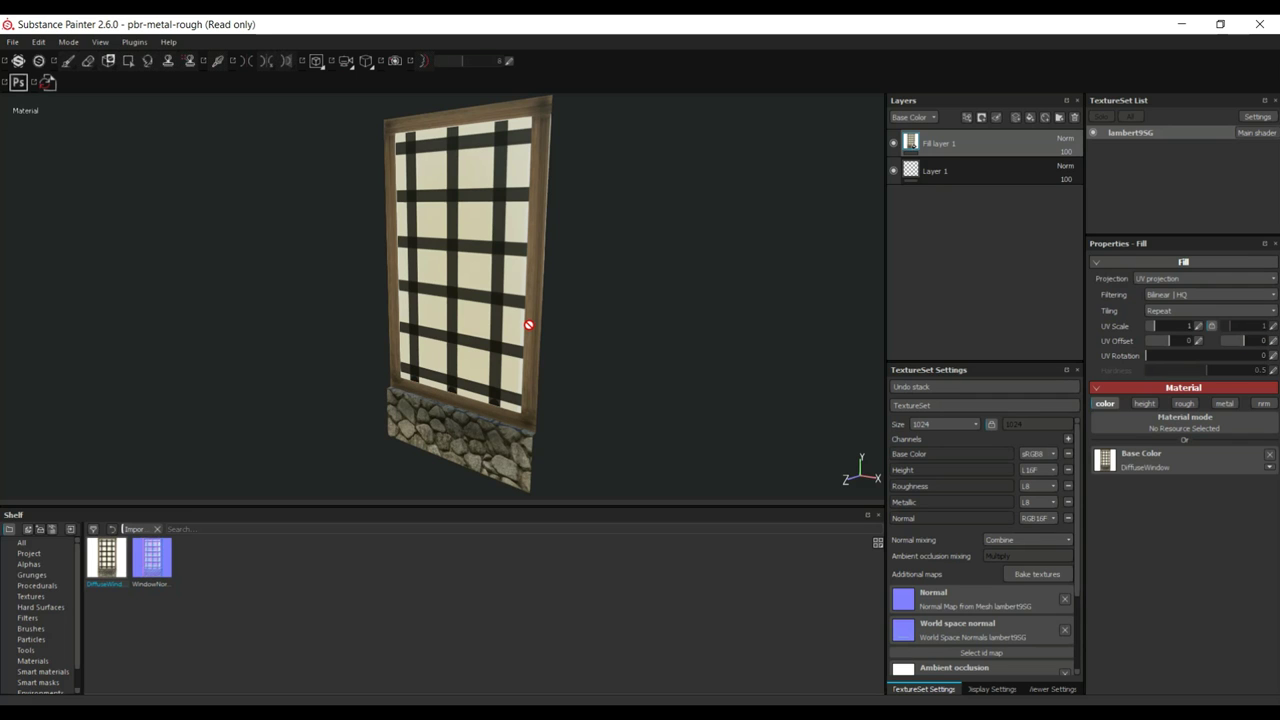
pyautogui.keyDown('alt'); pyautogui.moveTo(491, 363); pyautogui.dragTo(556, 332); pyautogui.keyUp('alt')
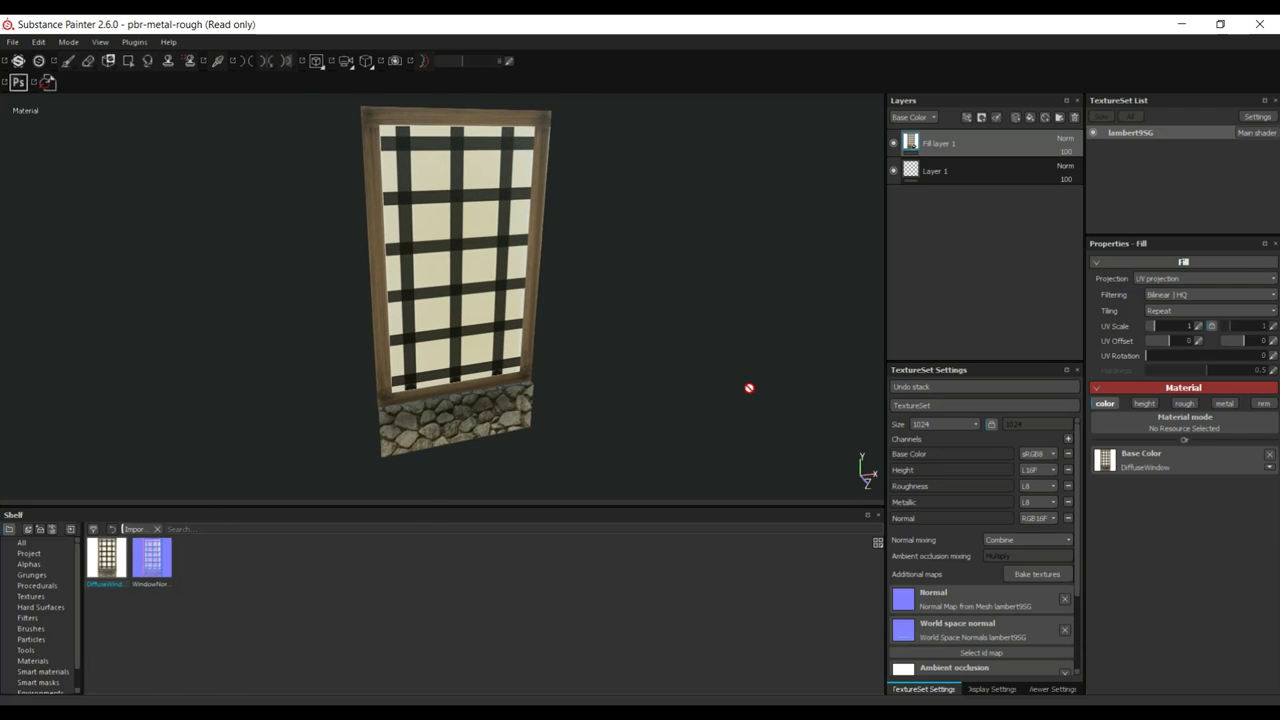
# Step: Switch the fill layer from the color channel to the height channel and assign WindowNormal as its height map
pyautogui.click(1106, 405)
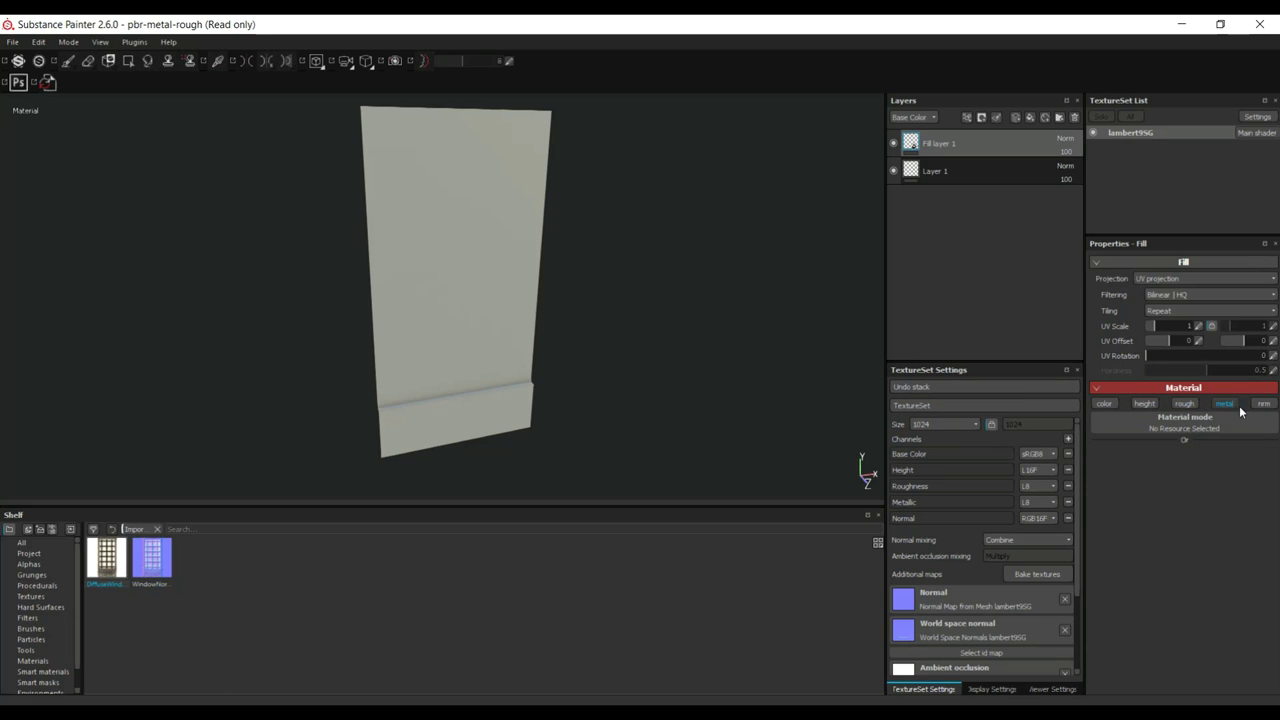
pyautogui.click(1145, 405)
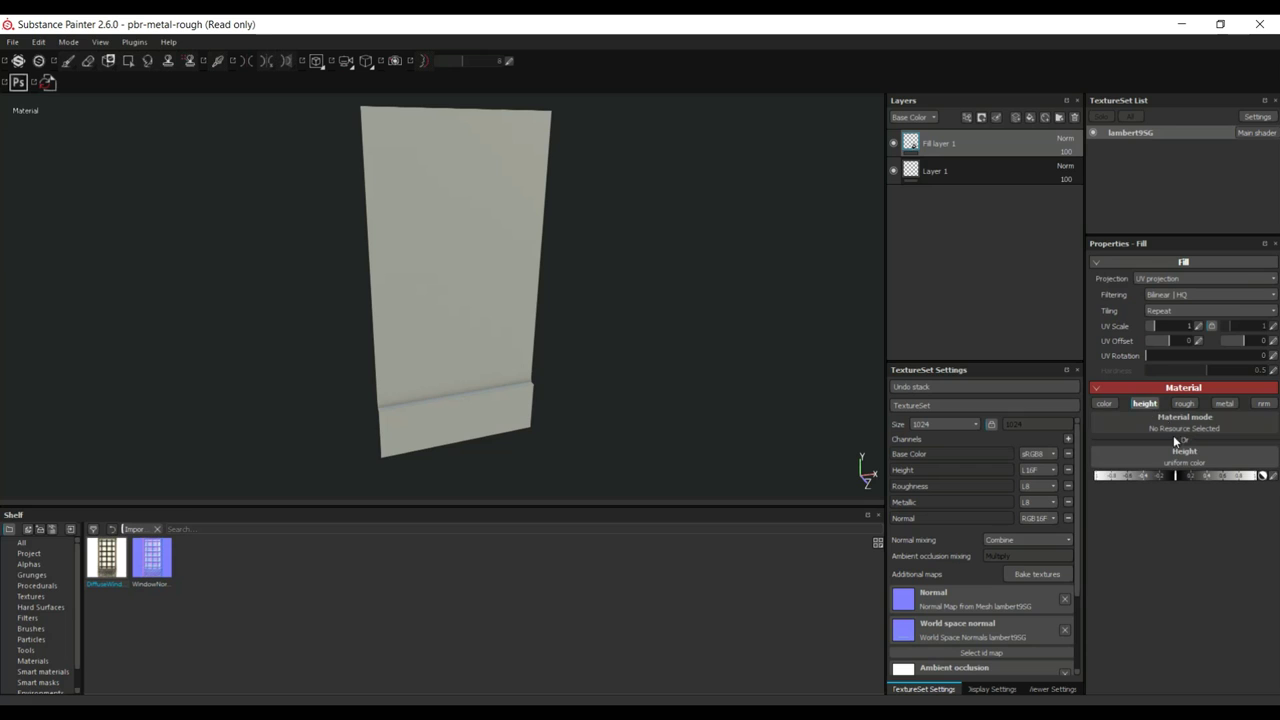
pyautogui.moveTo(156, 567); pyautogui.dragTo(1218, 455)
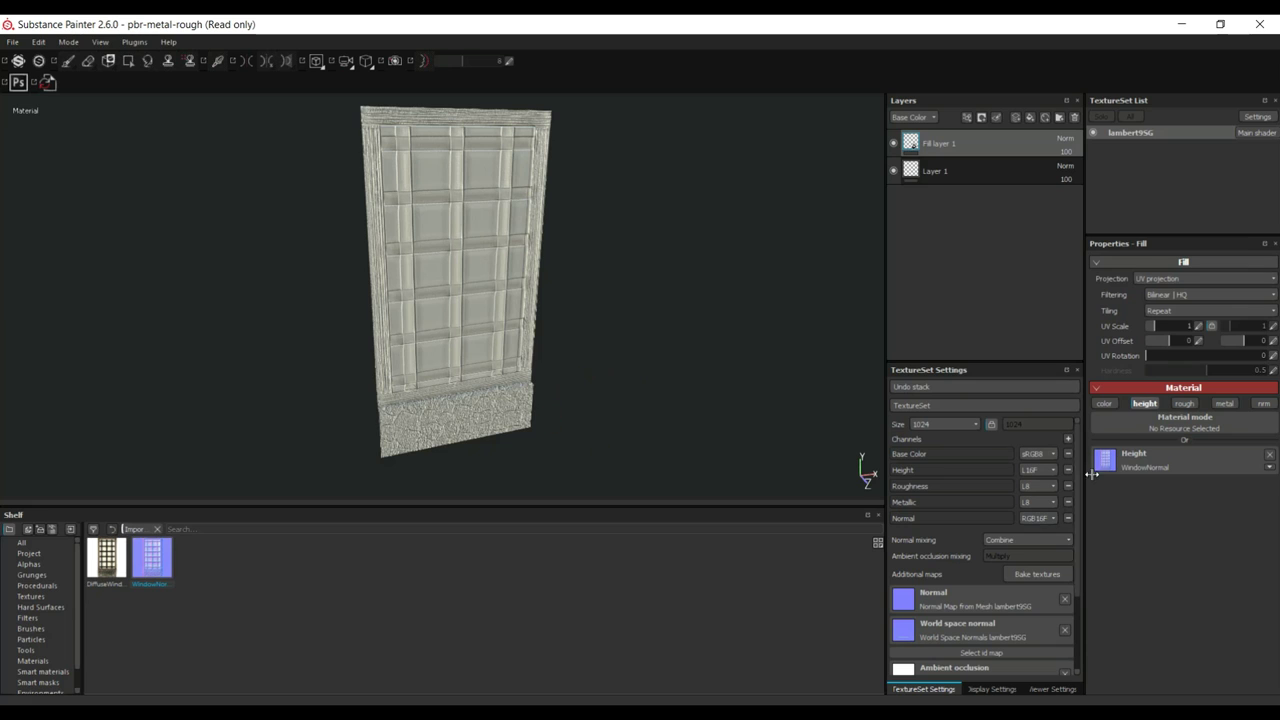
# Step: Turn the fill layer's color, roughness, metallic and normal channels on alongside its height channel
pyautogui.click(1105, 404)
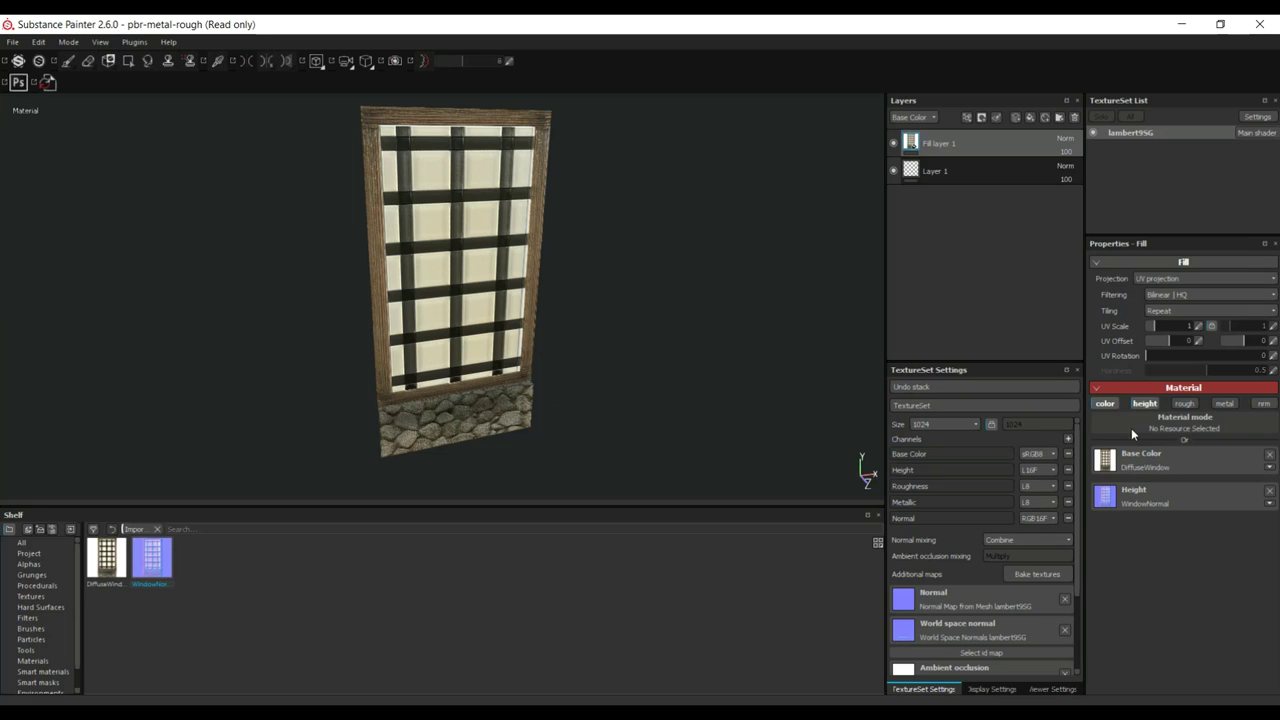
pyautogui.click(1184, 403)
pyautogui.click(1224, 403)
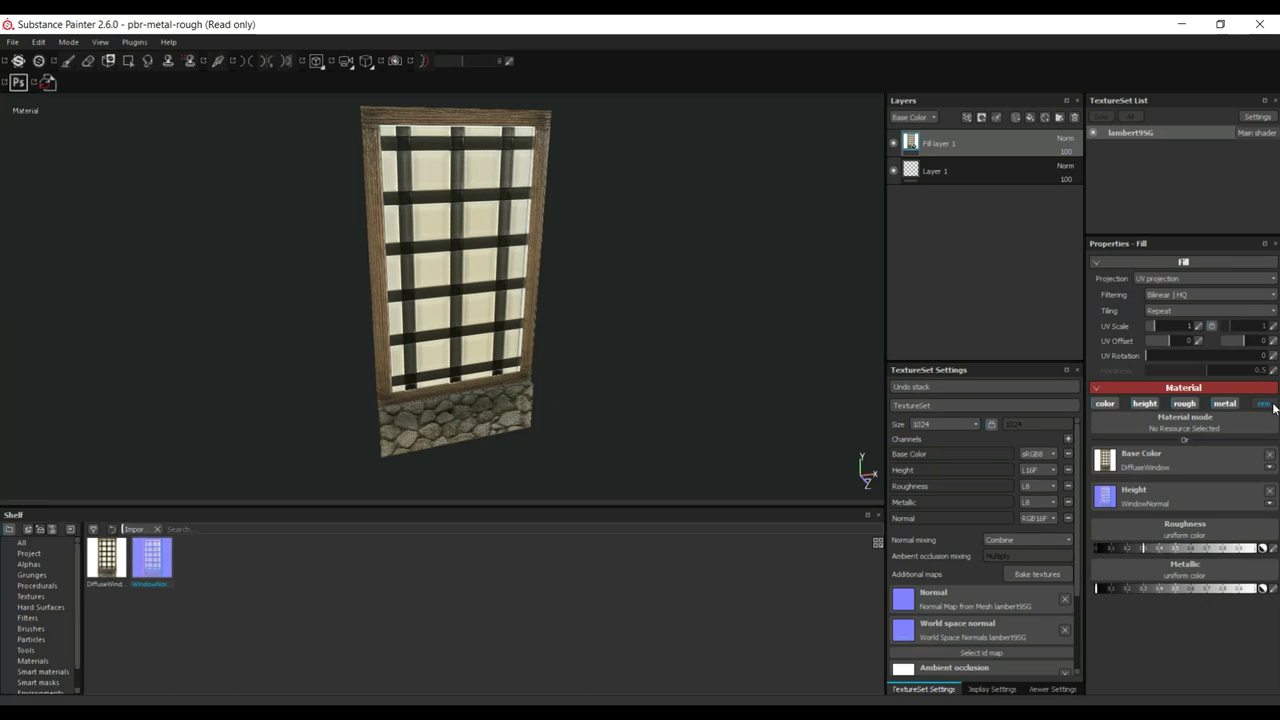
pyautogui.click(1264, 403)
# Step: Examine the relief and shine of the stone base, wooden frame and window bars up close from several angles
pyautogui.scroll(-2, 500, 414)
pyautogui.scroll(5, 508, 419)
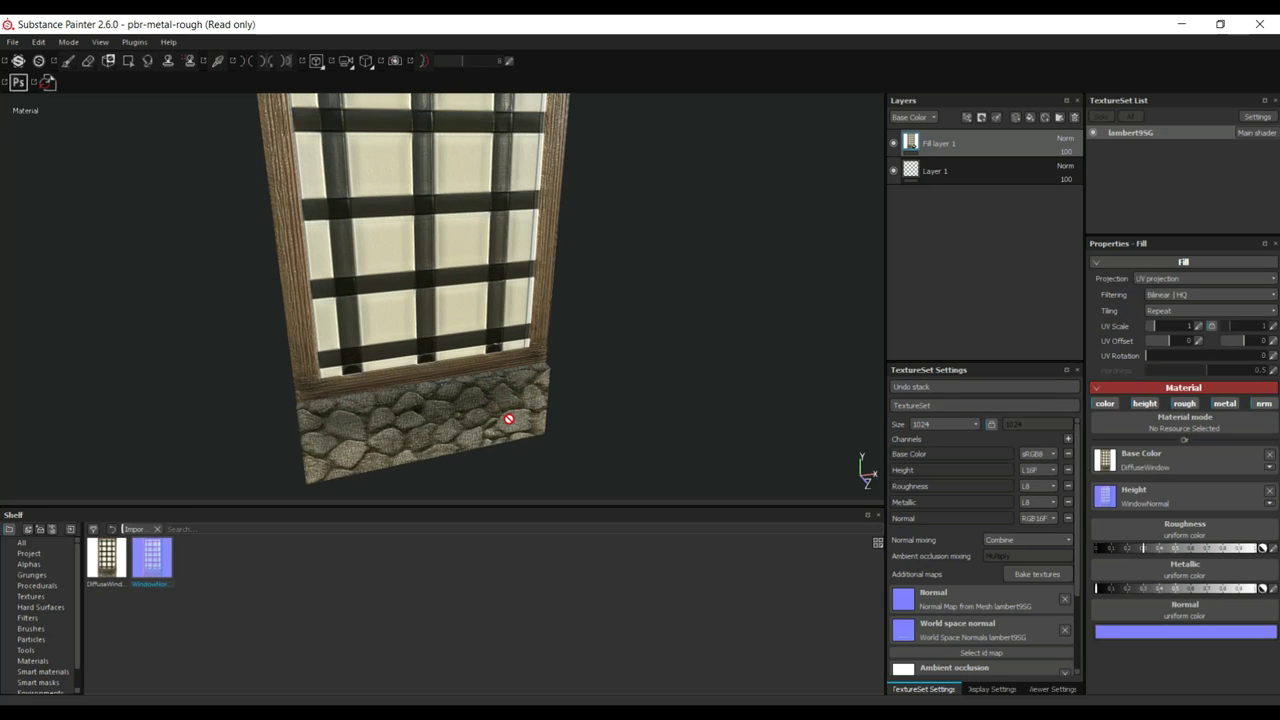
pyautogui.keyDown('alt'); pyautogui.moveTo(563, 420); pyautogui.dragTo(554, 506); pyautogui.keyUp('alt')
pyautogui.scroll(2, 387, 397)
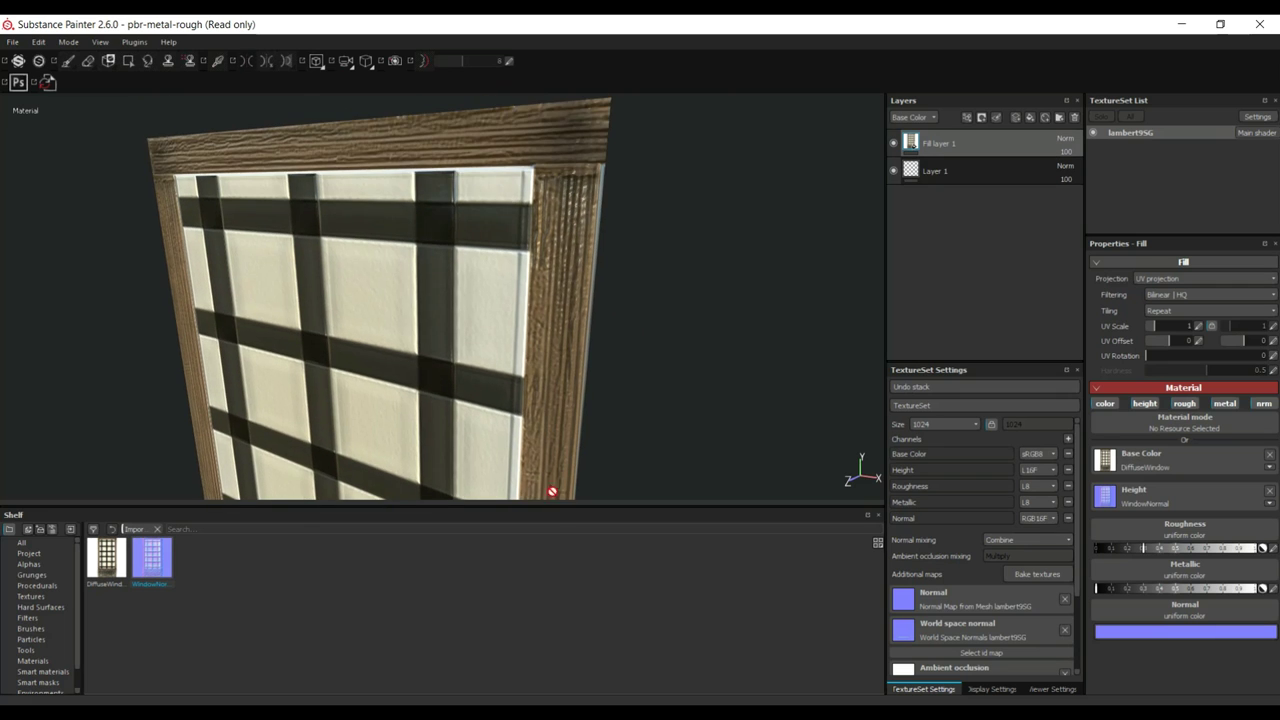
pyautogui.scroll(3, 544, 373)
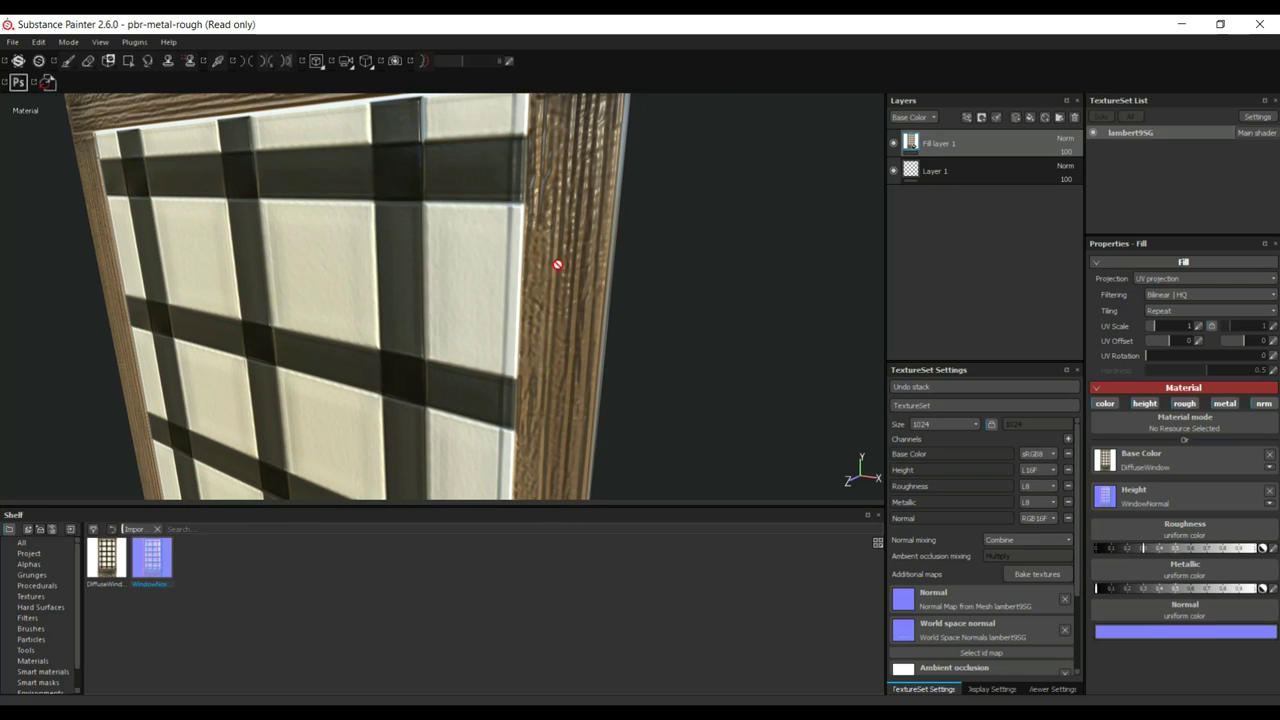
pyautogui.scroll(-4, 578, 304)
pyautogui.keyDown('alt'); pyautogui.moveTo(420, 309); pyautogui.dragTo(658, 344); pyautogui.keyUp('alt')
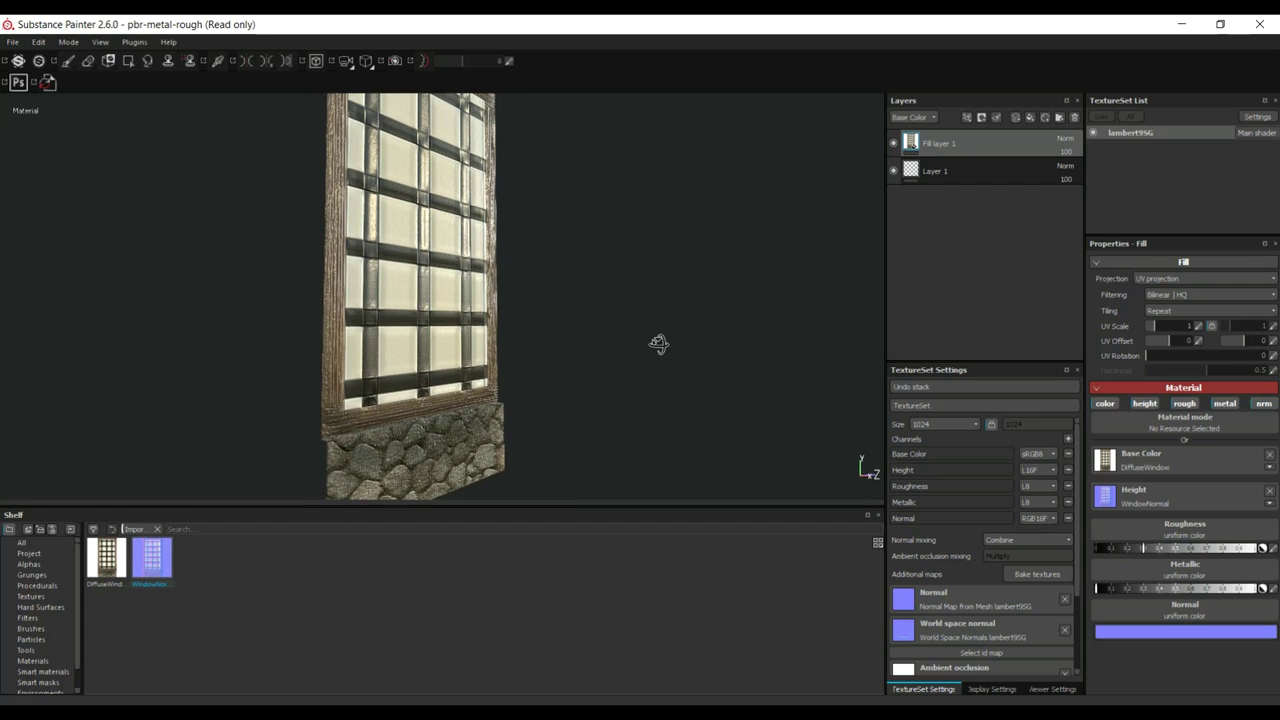
# Step: Switch the fill layer's metallic, normal and roughness channels off and on again to compare their effect on the window
pyautogui.click(1226, 405)
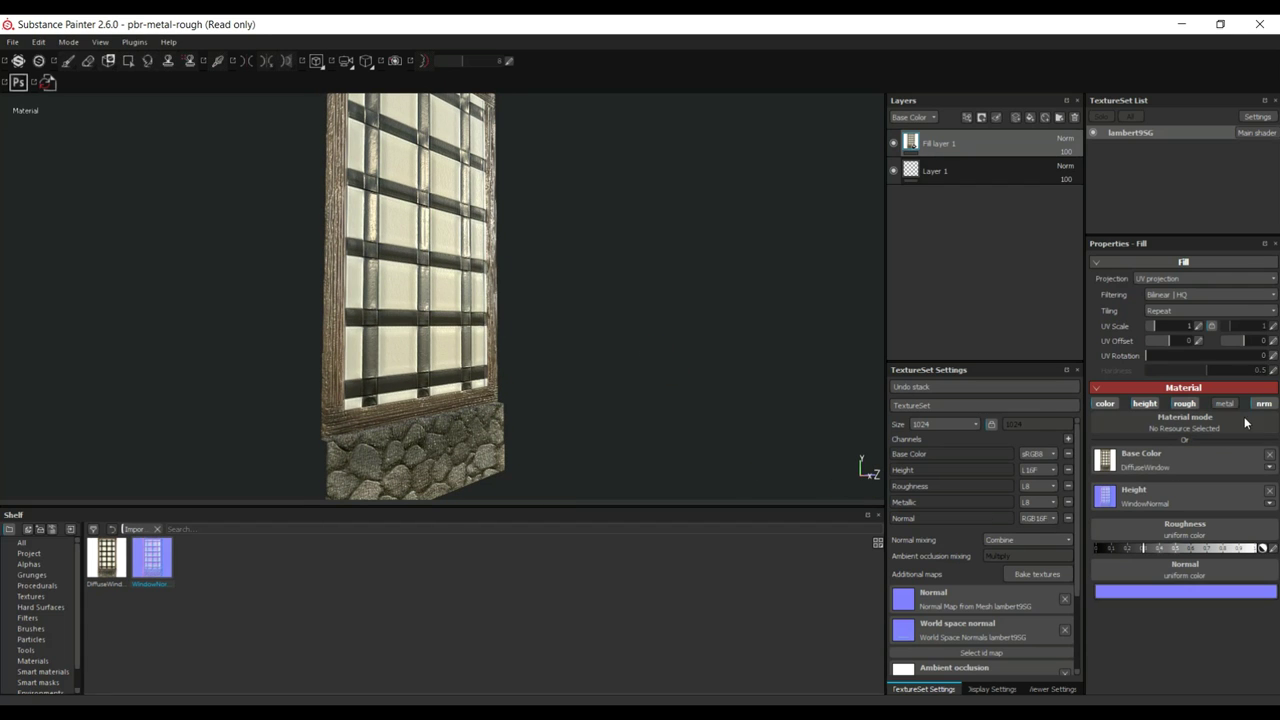
pyautogui.click(1265, 405)
pyautogui.click(1265, 405)
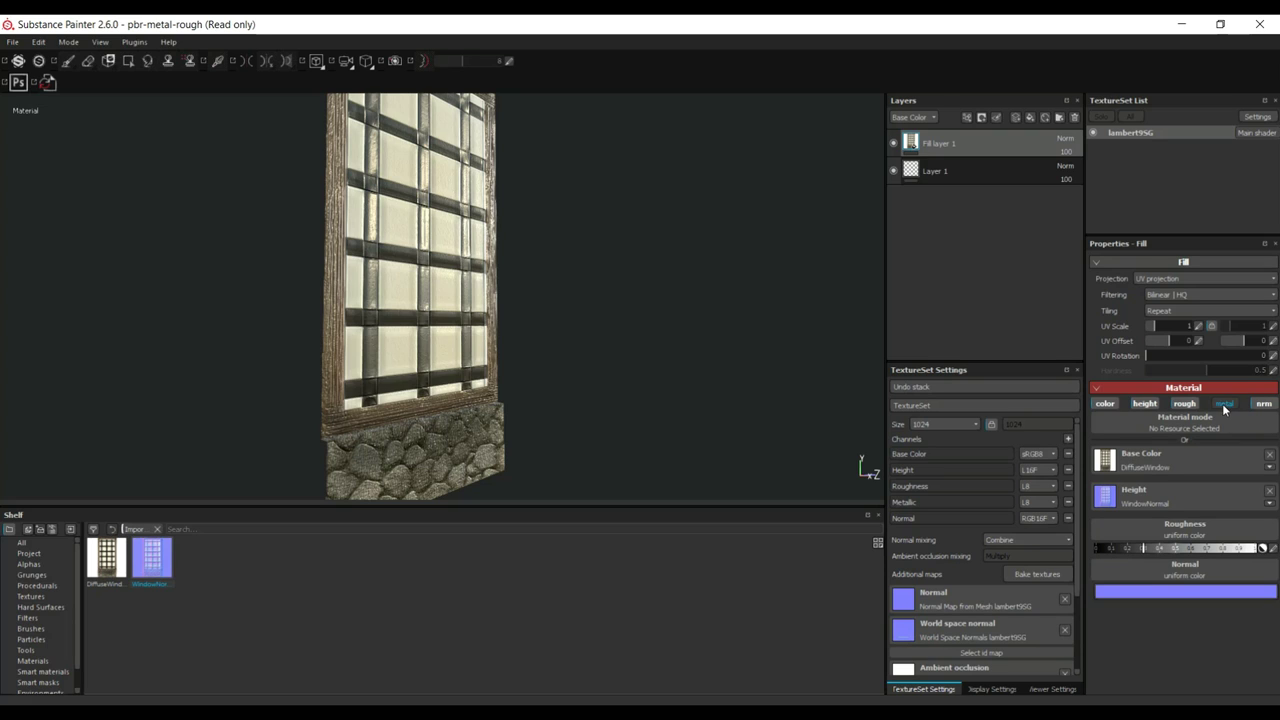
pyautogui.click(1225, 404)
pyautogui.click(1186, 404)
pyautogui.click(1186, 404)
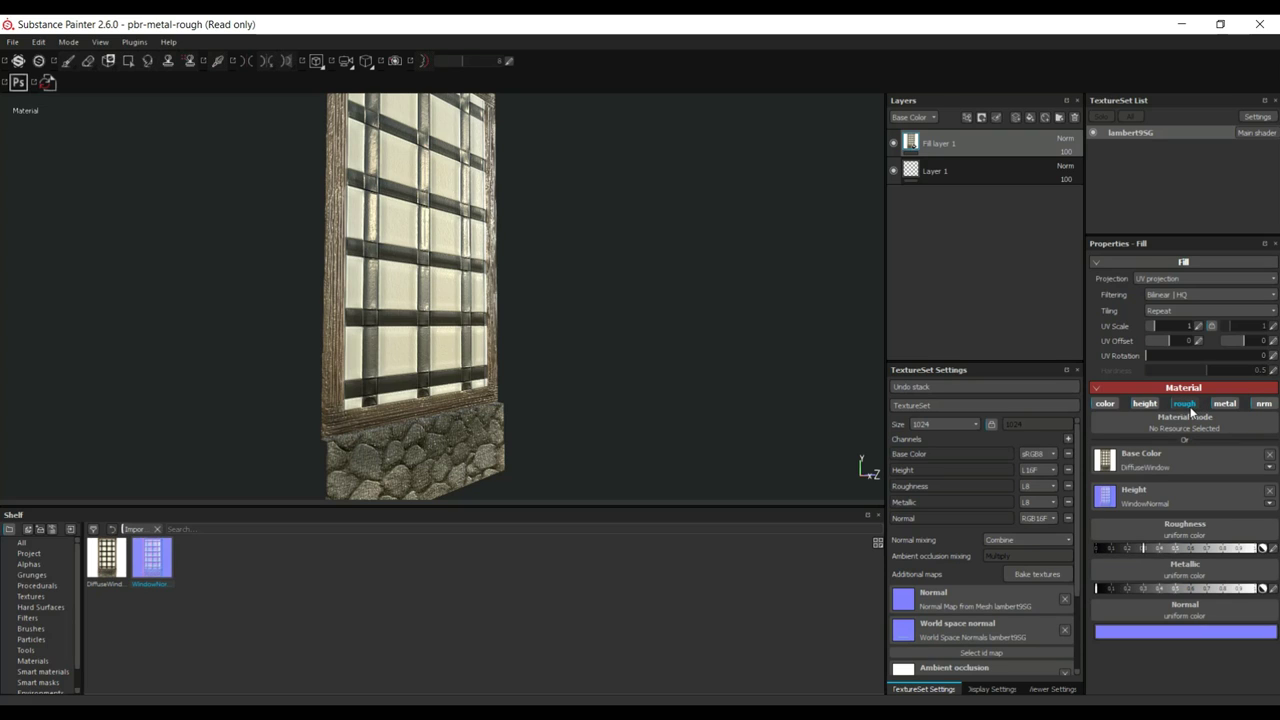
# Step: Raise the fill layer's uniform roughness to about 0.5 to reduce the window's shine
pyautogui.moveTo(1147, 551); pyautogui.dragTo(1177, 564)
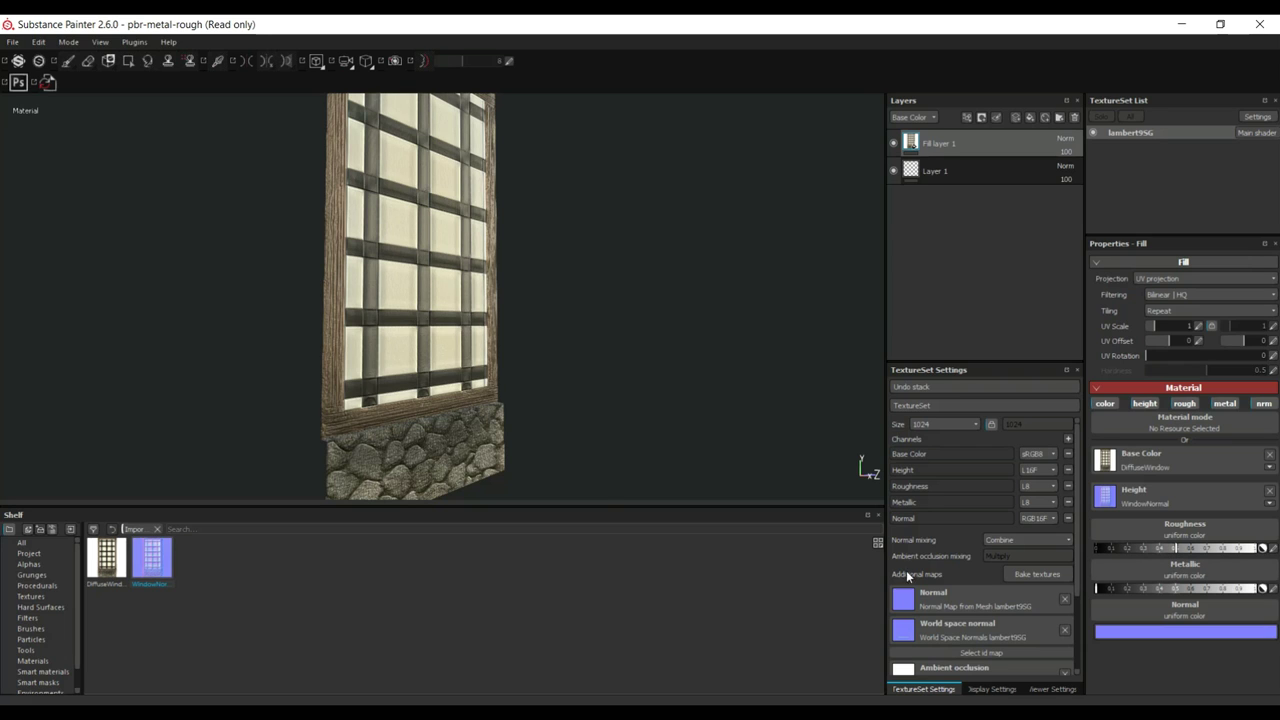
pyautogui.click(669, 397)
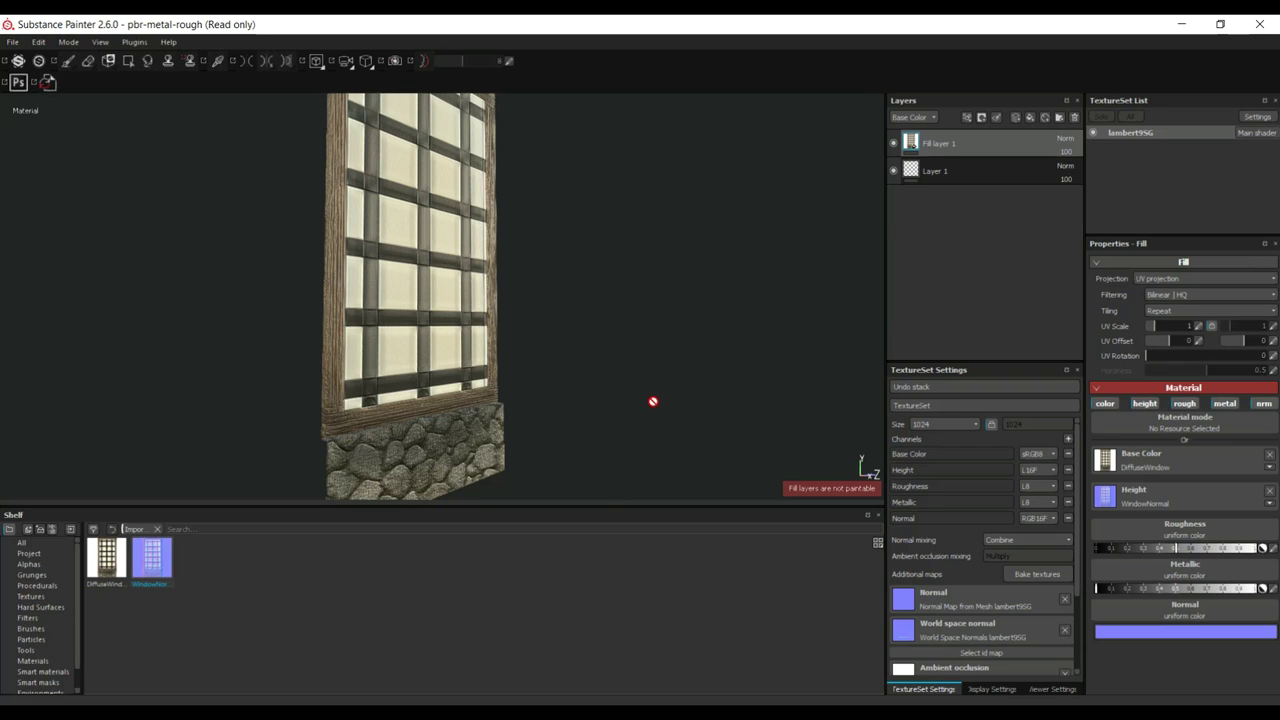
pyautogui.moveTo(657, 271)
pyautogui.keyDown('alt'); pyautogui.mouseDown()
pyautogui.moveTo(531, 303)
pyautogui.moveTo(594, 289)
pyautogui.moveTo(663, 380)
pyautogui.mouseUp(); pyautogui.keyUp('alt')
pyautogui.scroll(-5, 664, 381)
pyautogui.keyDown('alt'); pyautogui.moveTo(663, 366); pyautogui.dragTo(631, 369, button='middle'); pyautogui.keyUp('alt')
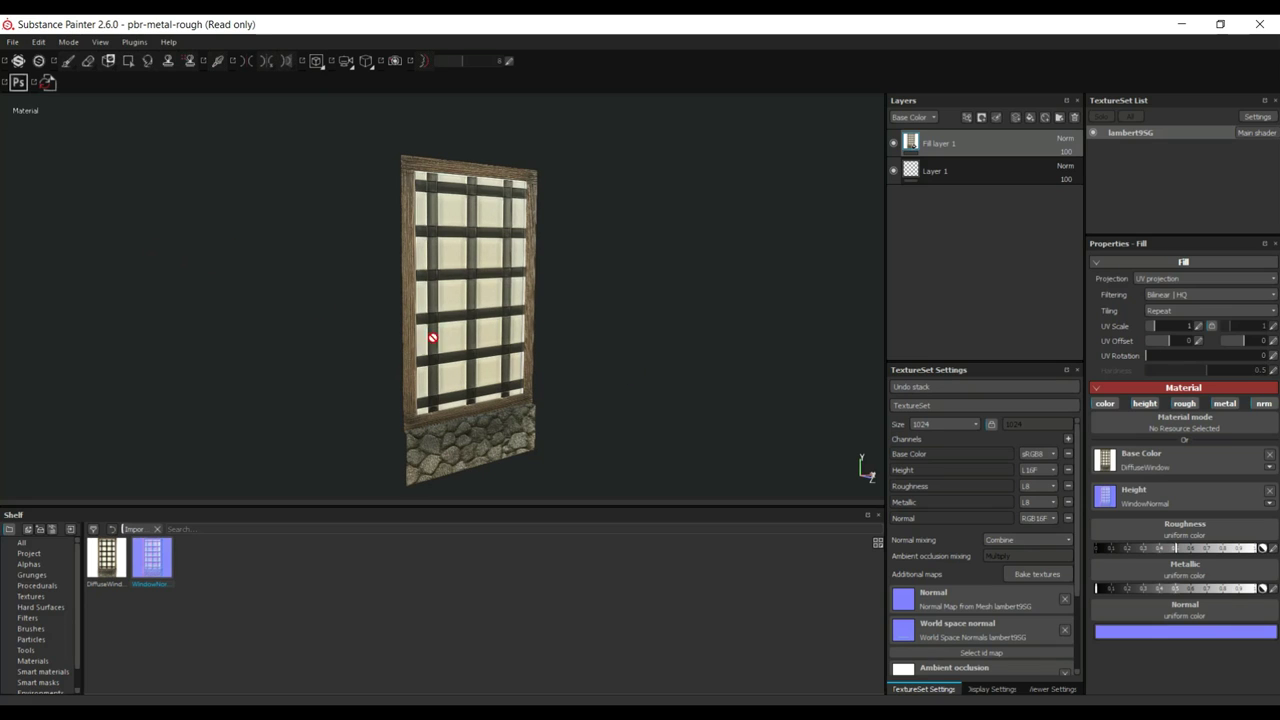
# Step: Switch from painting to Iray rendering mode to render the textured window
pyautogui.click(100, 43)
pyautogui.click(68, 42)
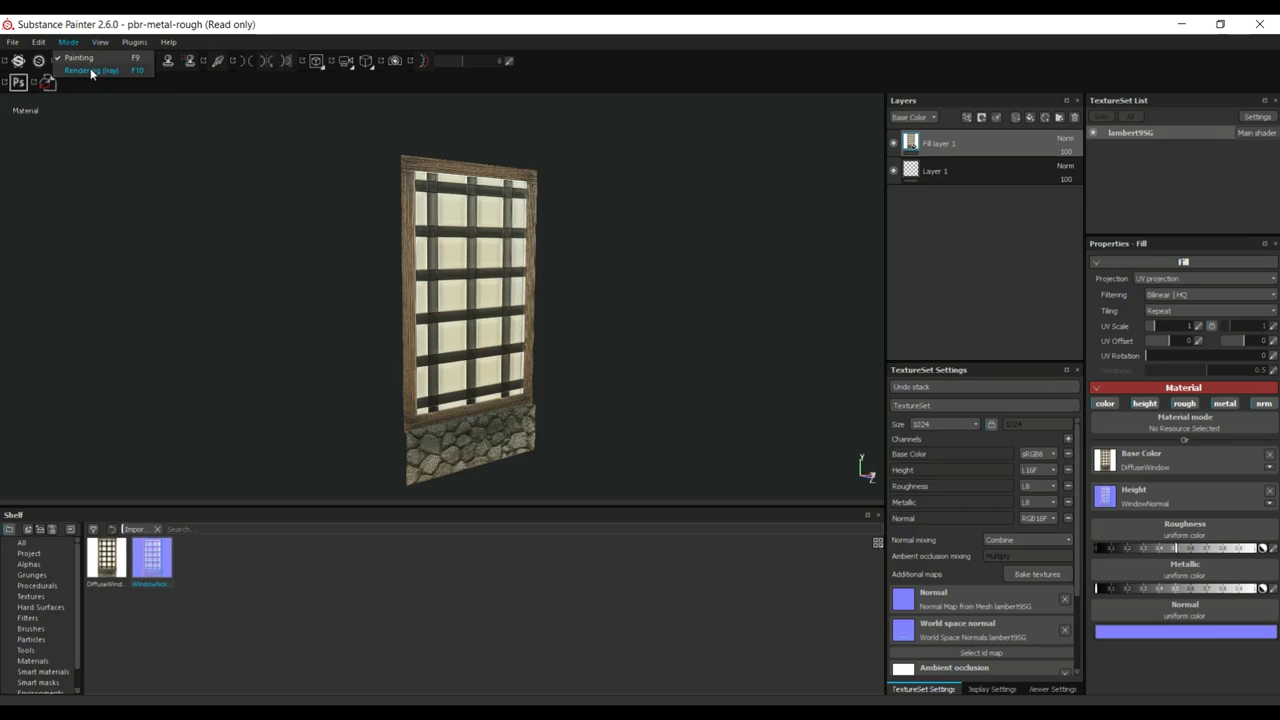
pyautogui.click(94, 71)
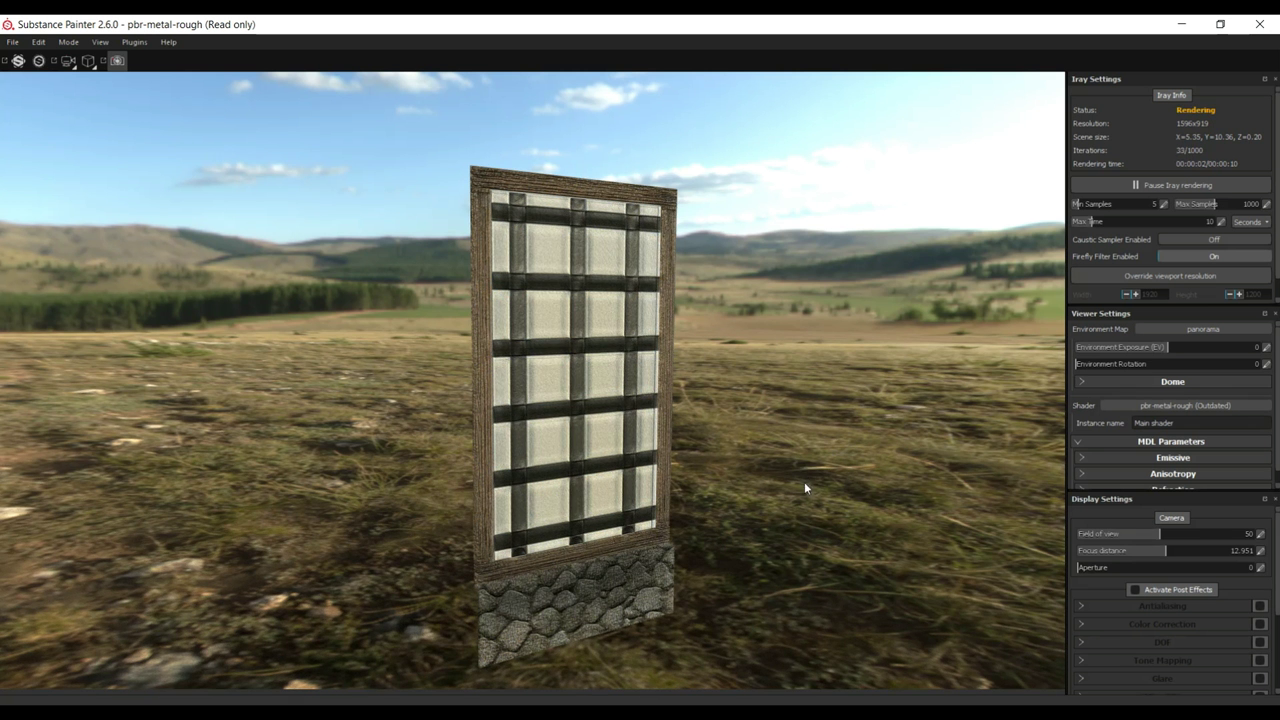
# Step: Set the render's environment map to cave_entry_in_the_forest and raise the minimum samples to 223
pyautogui.click(1195, 328)
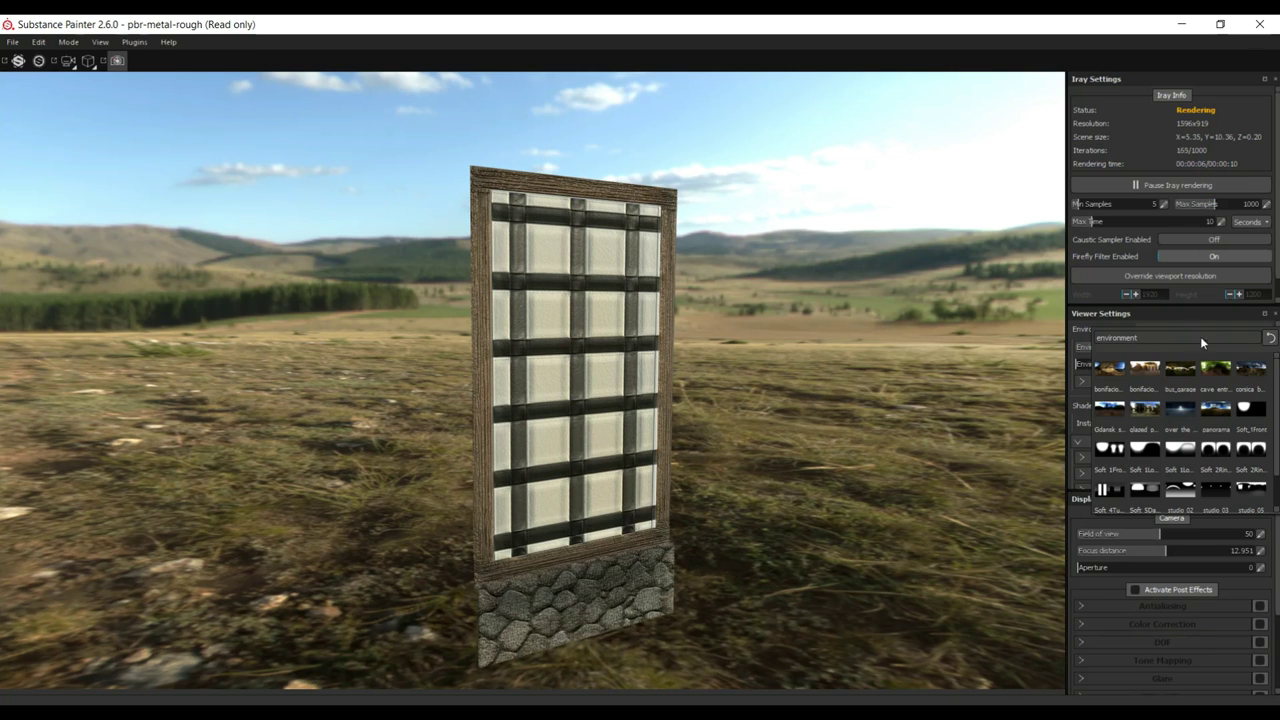
pyautogui.click(1214, 370)
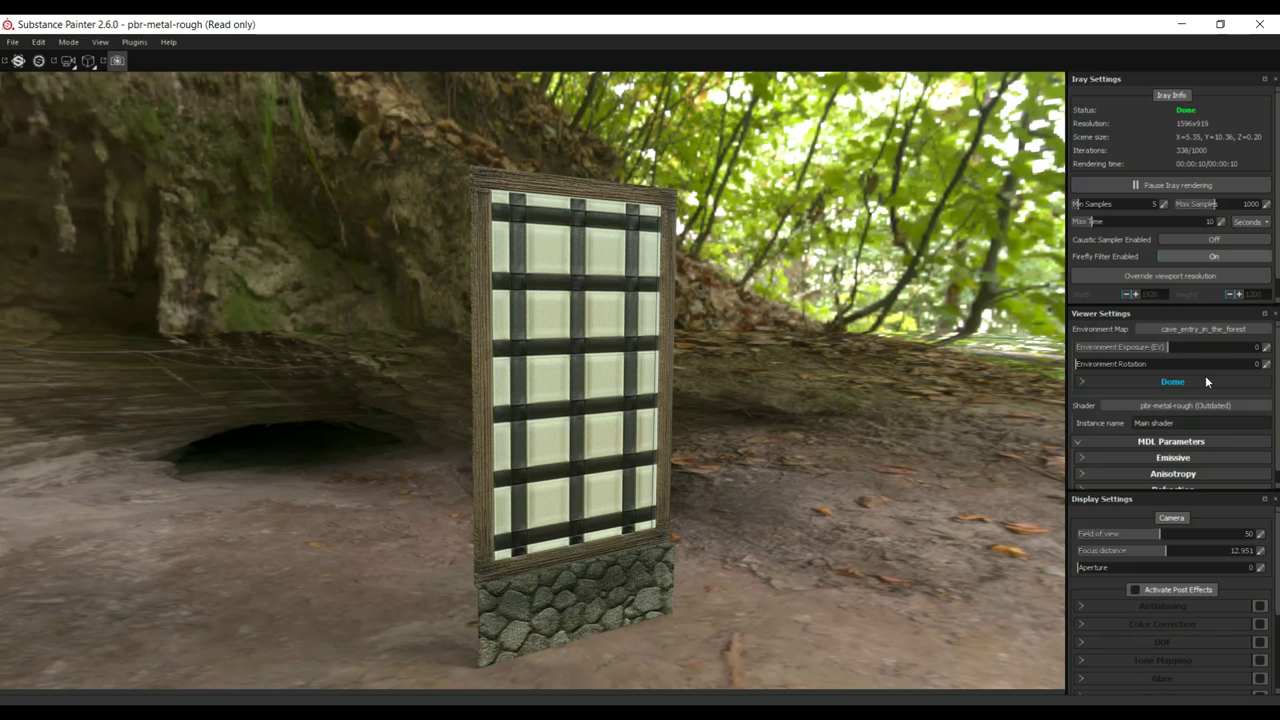
pyautogui.scroll(-1, 1205, 381)
pyautogui.scroll(1, 1205, 382)
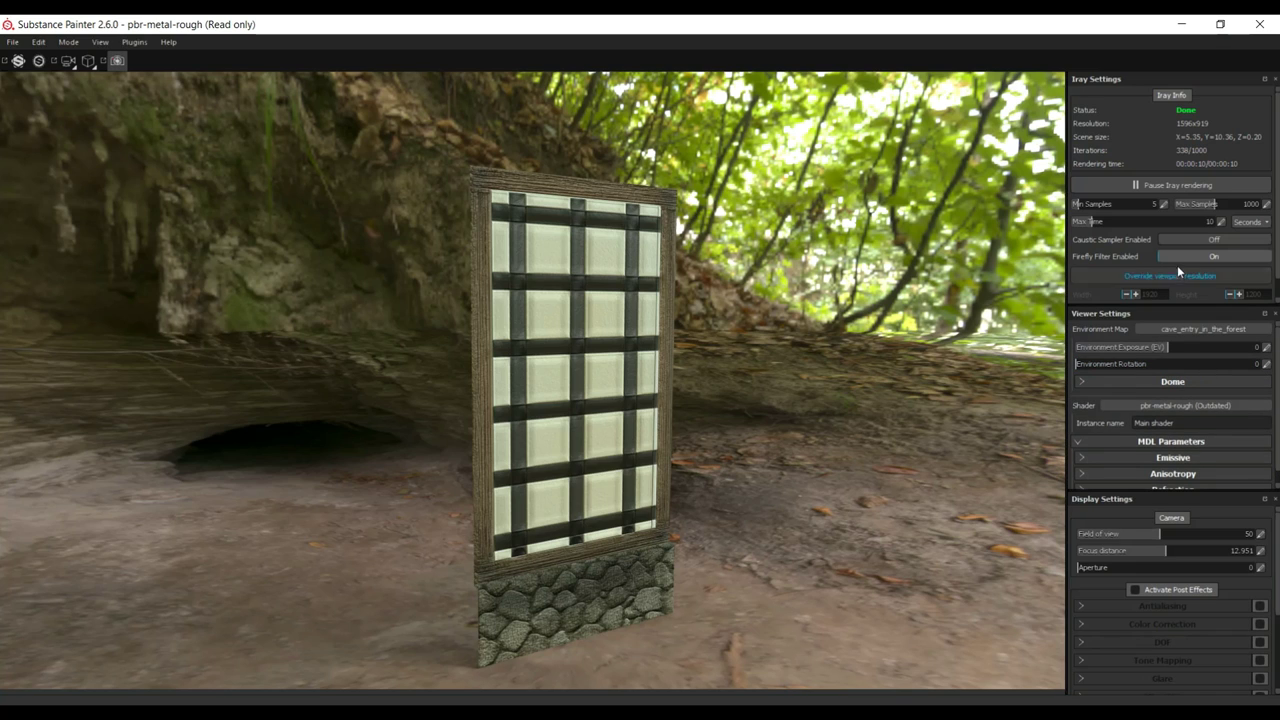
pyautogui.moveTo(1079, 208); pyautogui.dragTo(1094, 209)
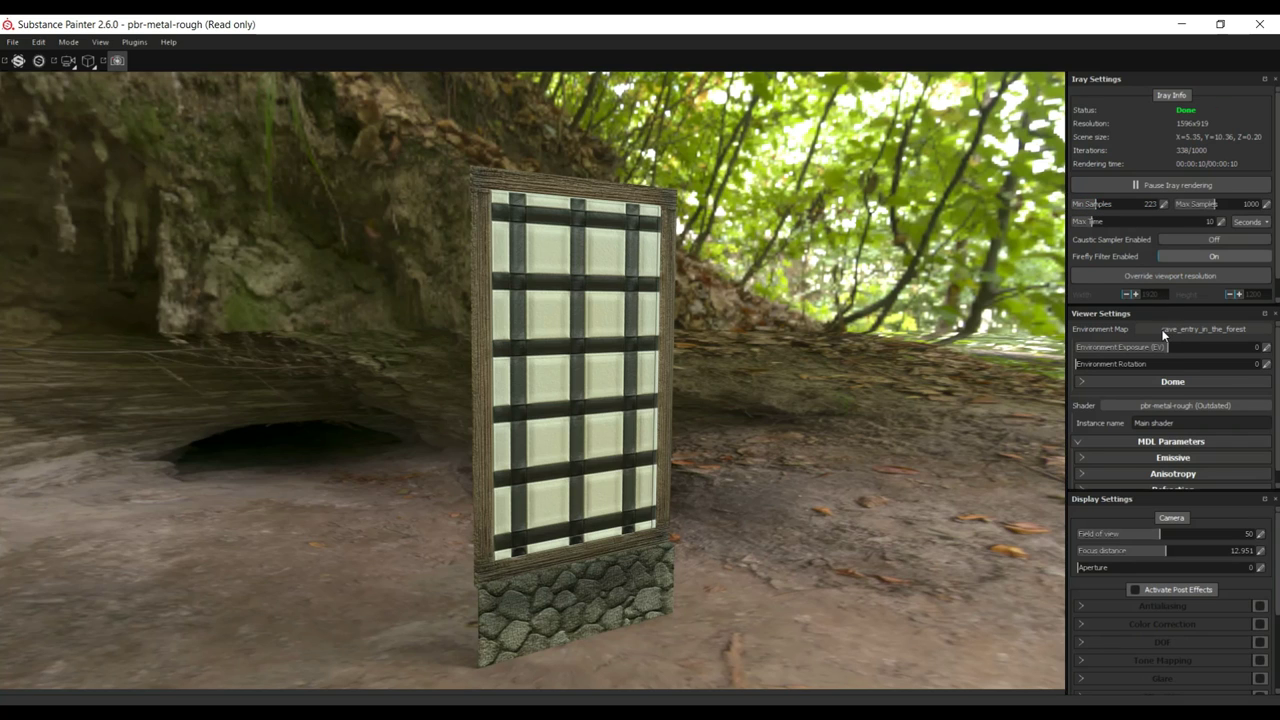
# Step: Try the Soft_2RingHighContrast environment map and return to cave_entry_in_the_forest
pyautogui.click(1194, 329)
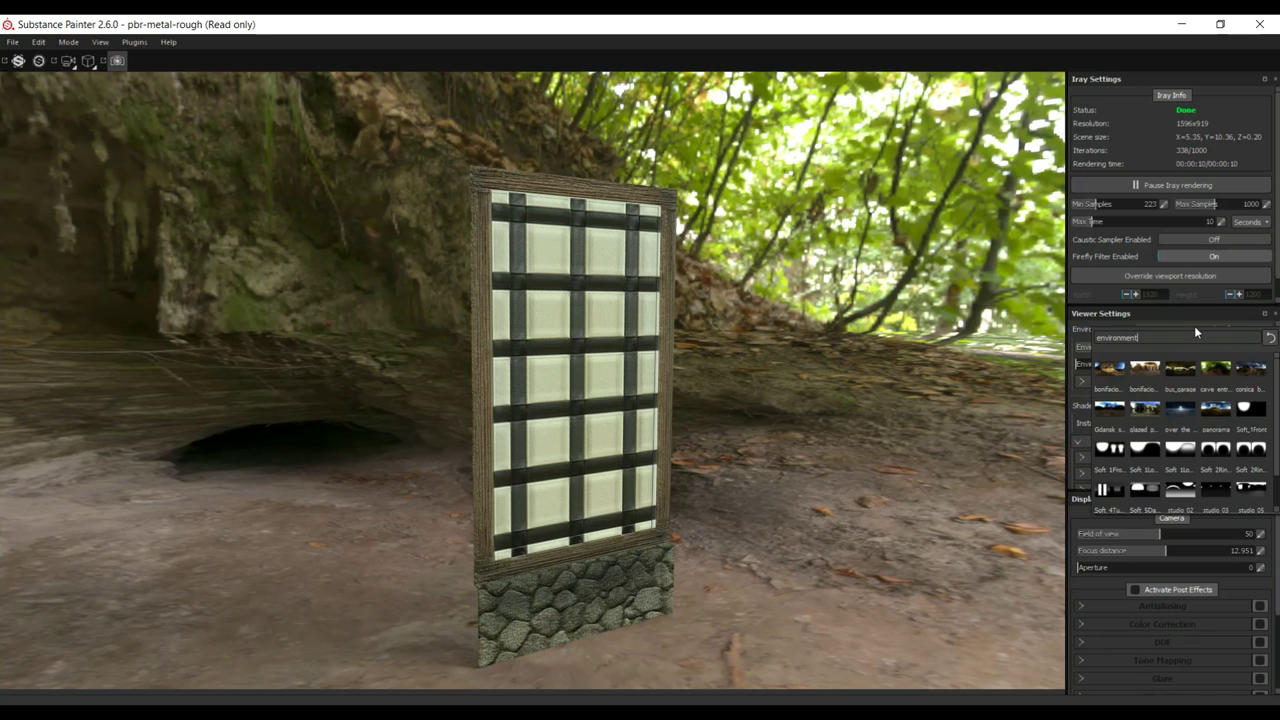
pyautogui.click(1217, 450)
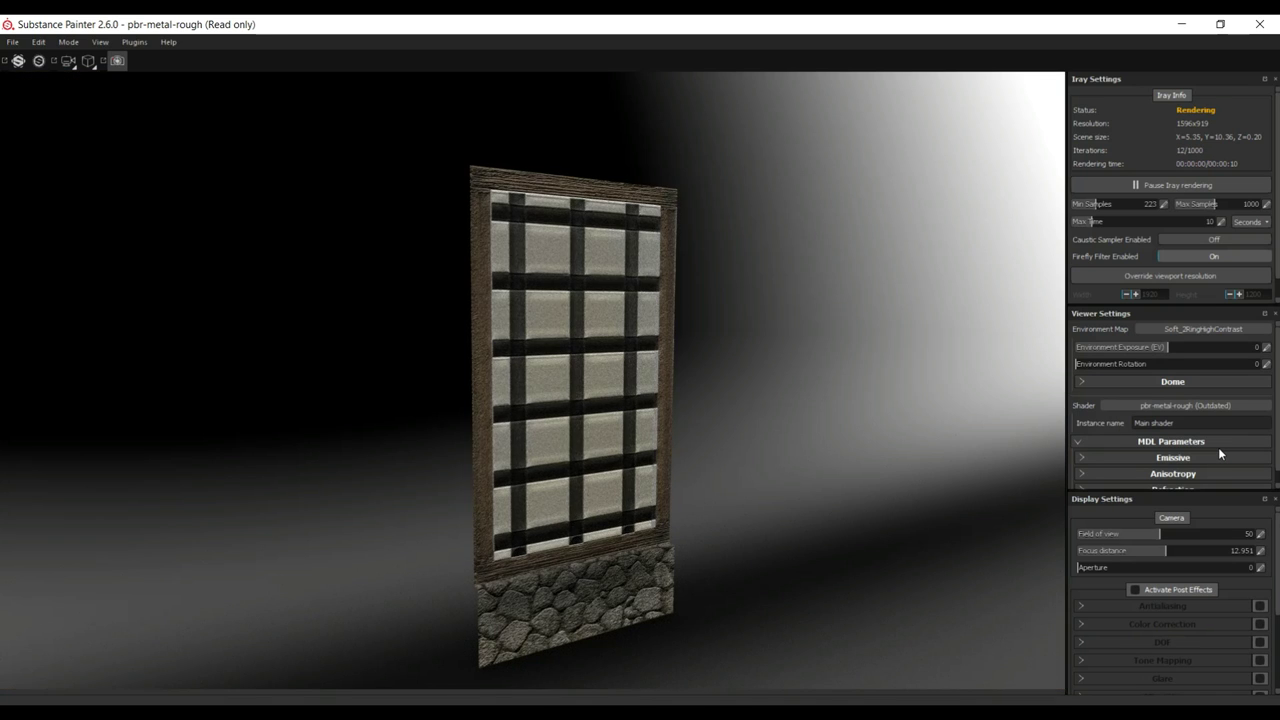
pyautogui.click(1206, 329)
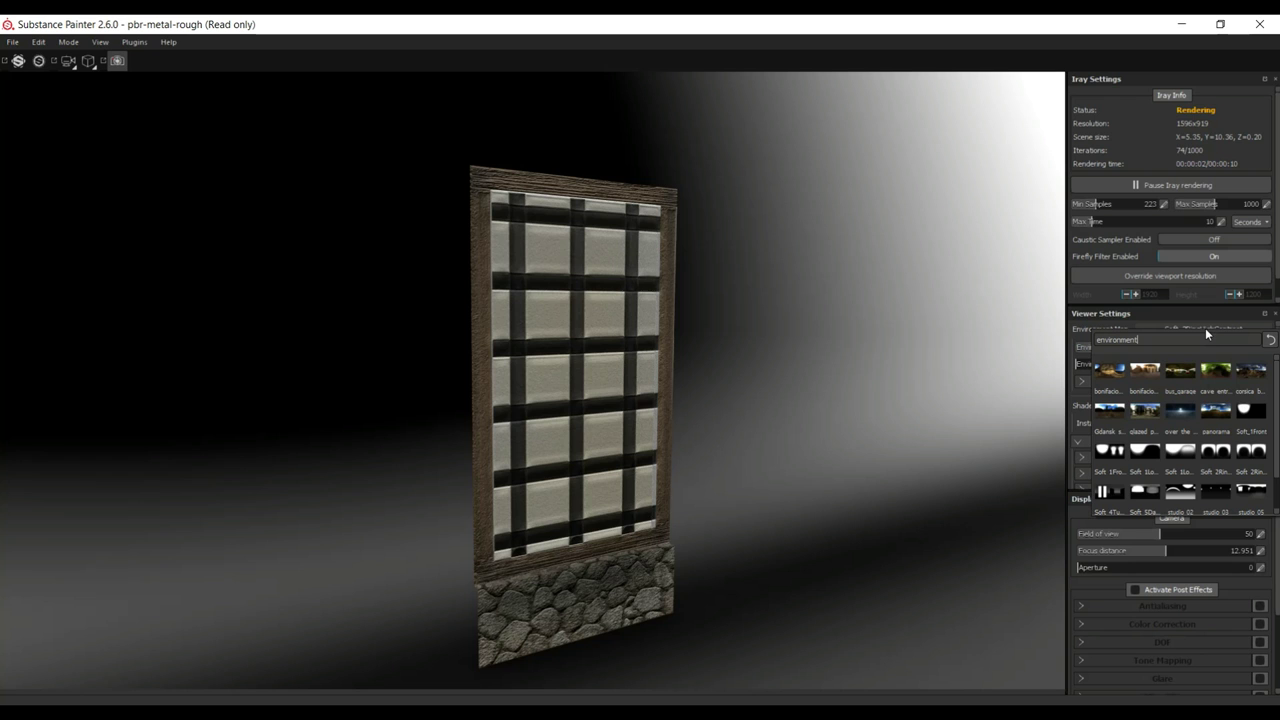
pyautogui.click(1215, 373)
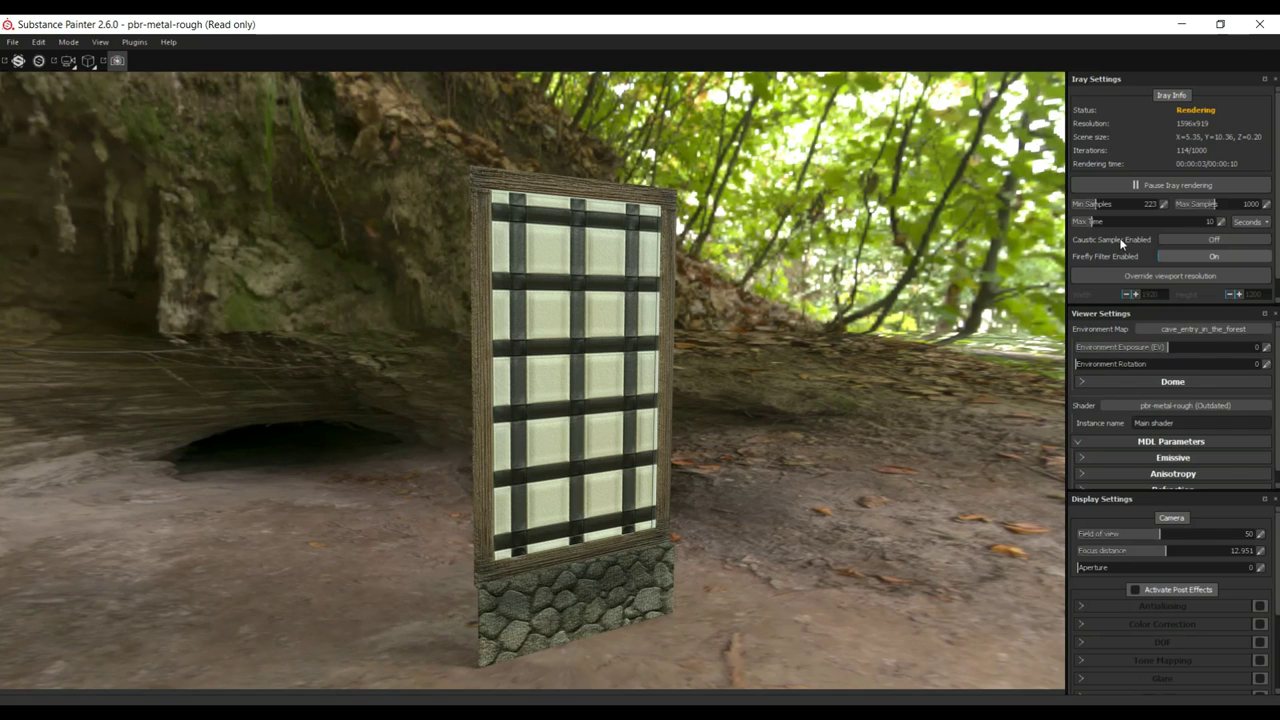
# Step: Enable the dome's clear color so the window renders against a plain grey background
pyautogui.scroll(-1, 1124, 238)
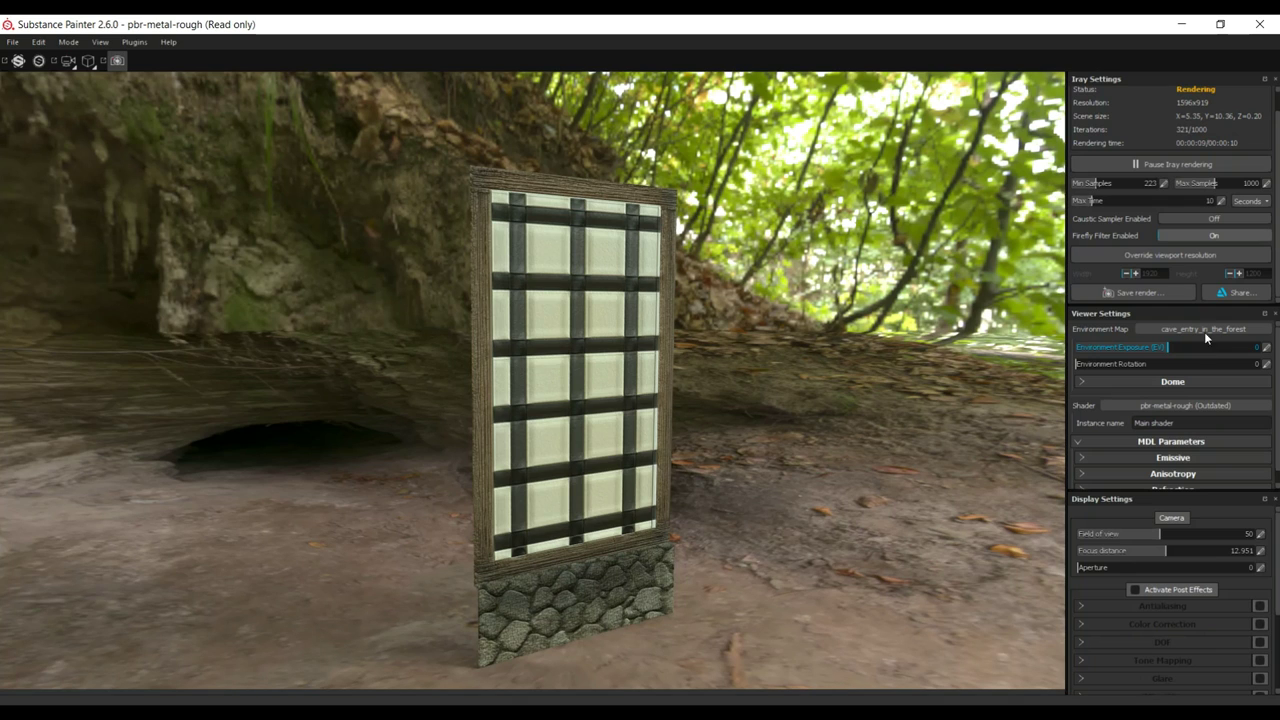
pyautogui.scroll(1, 1178, 203)
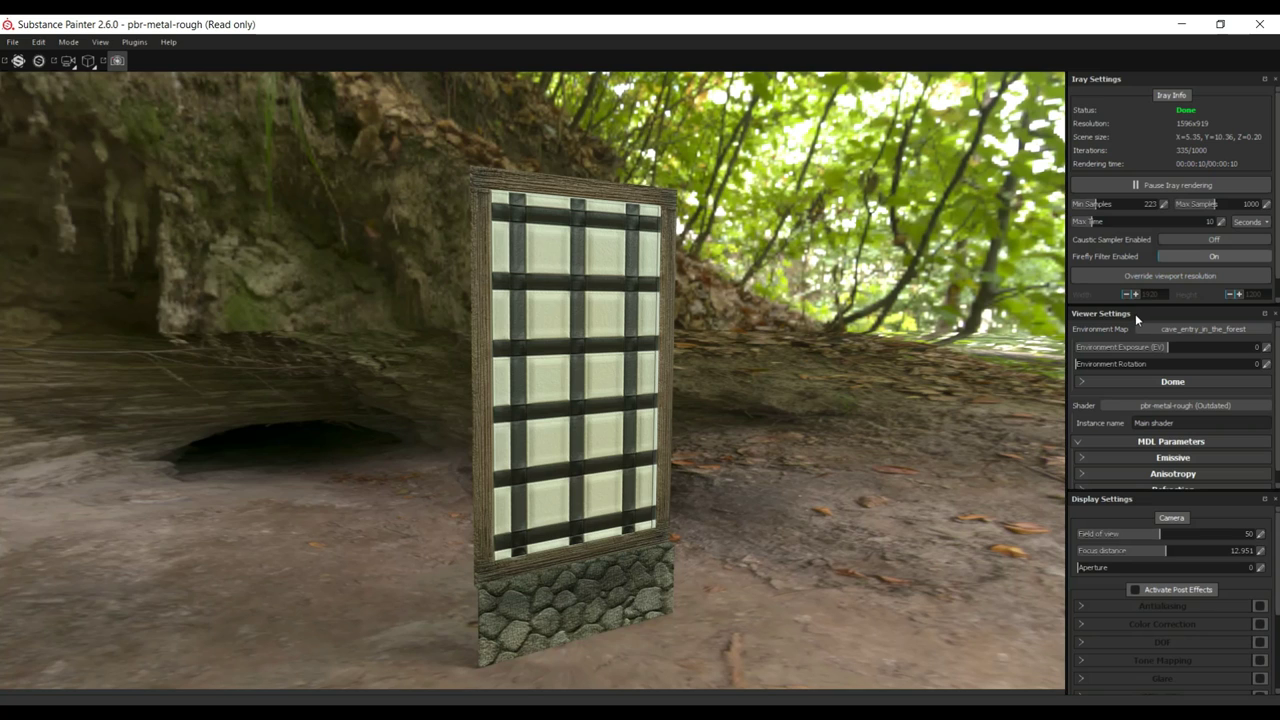
pyautogui.scroll(-1, 1146, 339)
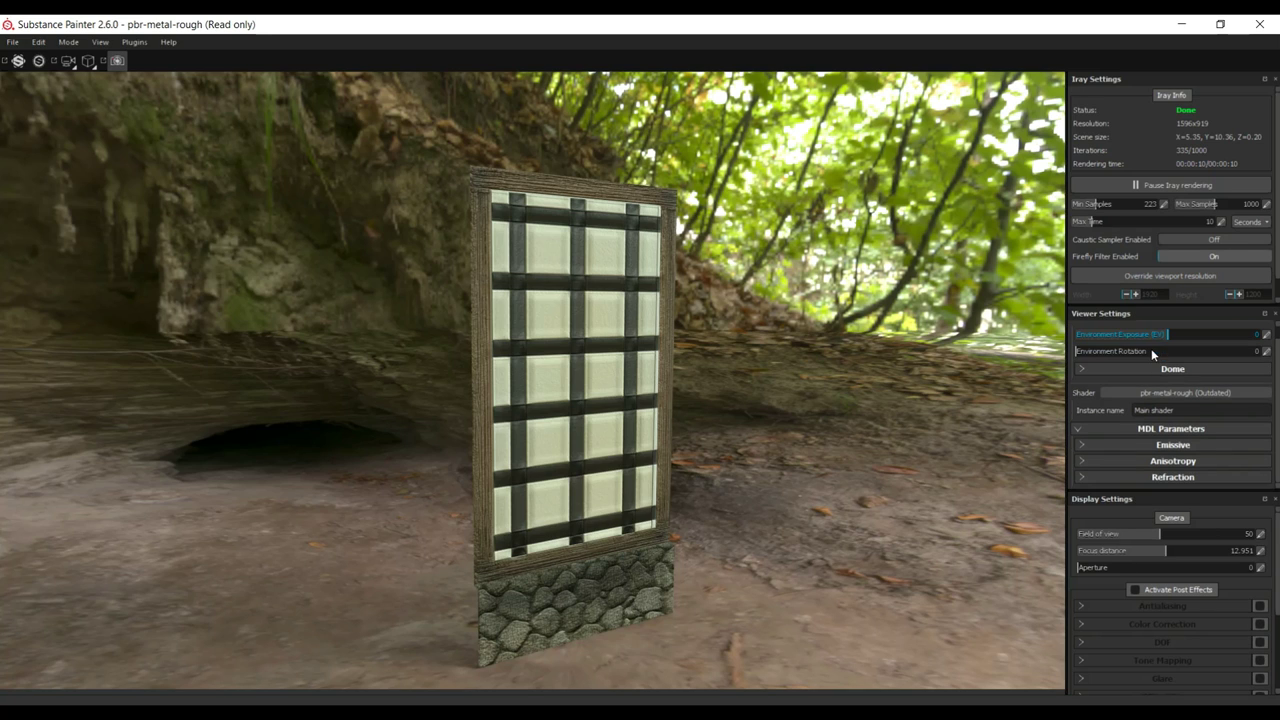
pyautogui.click(1084, 367)
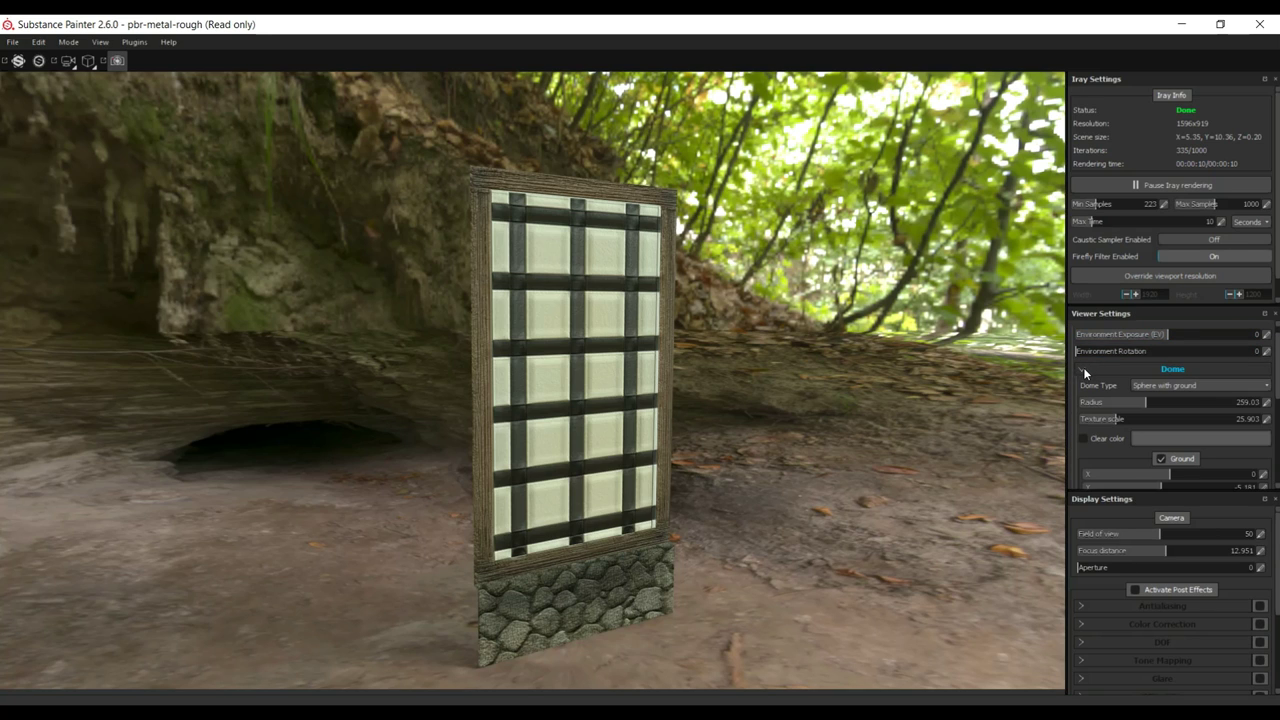
pyautogui.click(1084, 438)
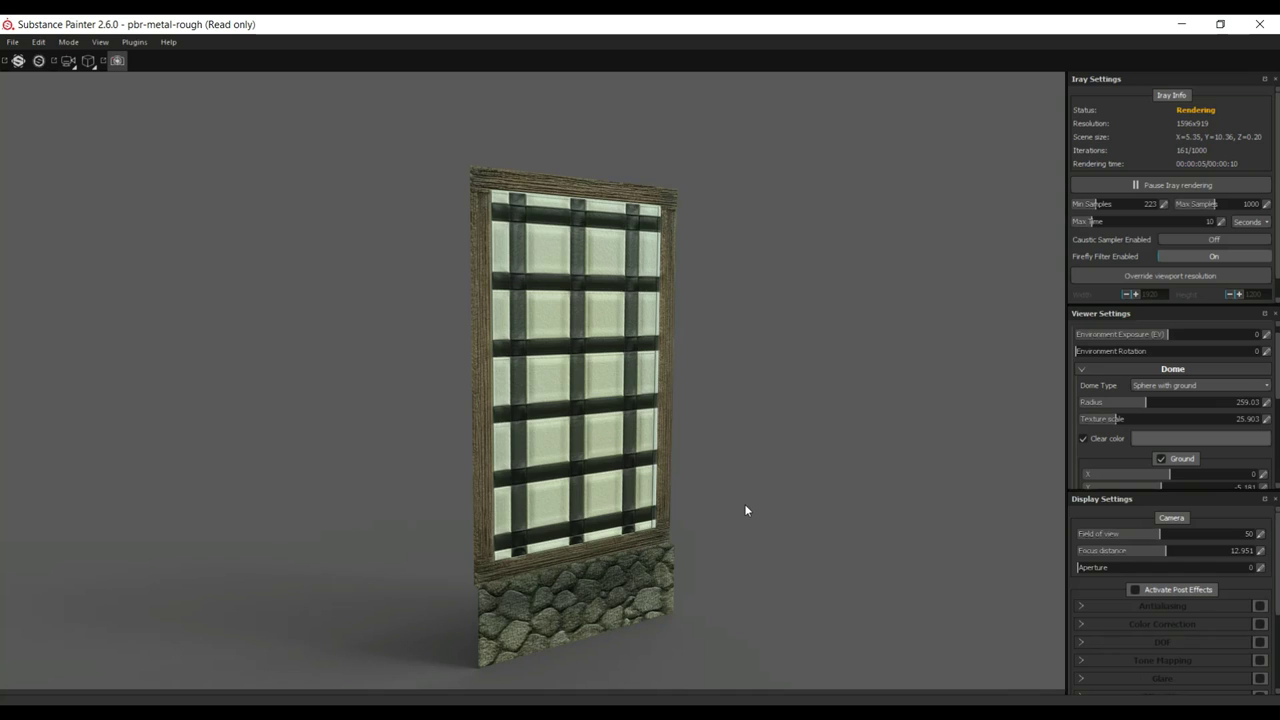
pyautogui.keyDown('alt'); pyautogui.moveTo(743, 508); pyautogui.dragTo(743, 461, button='middle'); pyautogui.keyUp('alt')
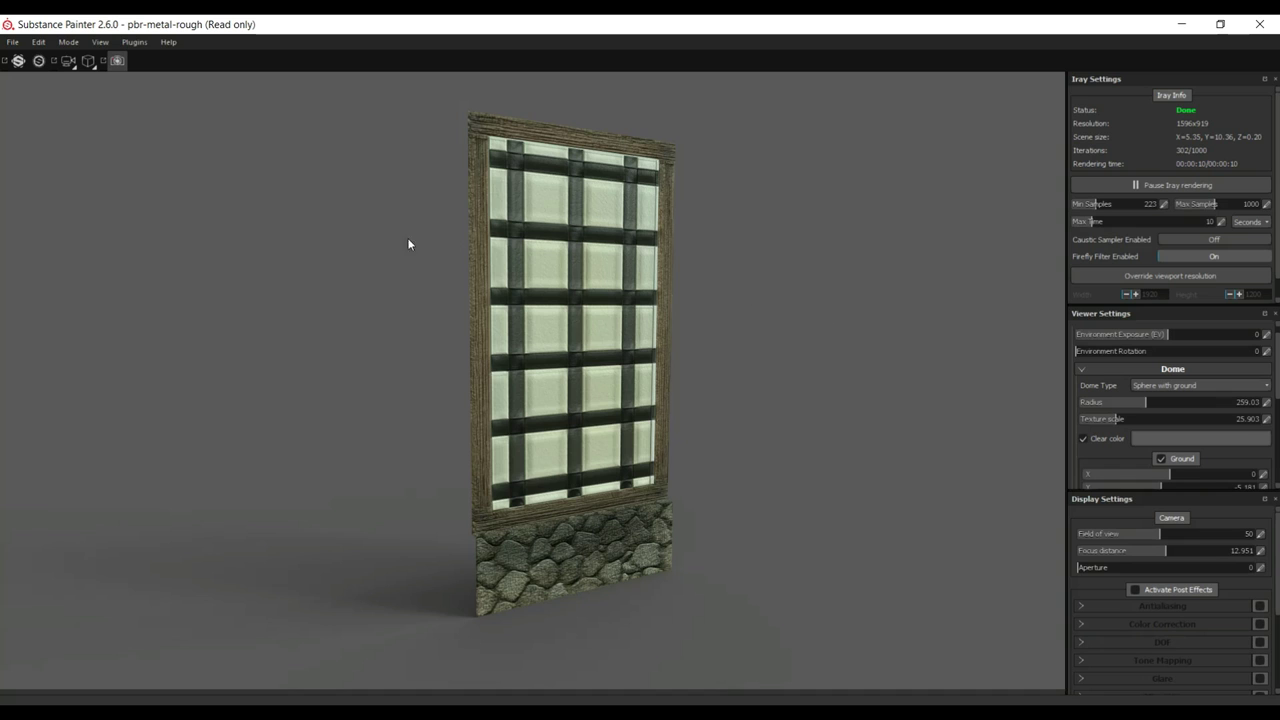
# Step: Return to painting mode and bring the upper part of the window into view
pyautogui.click(63, 42)
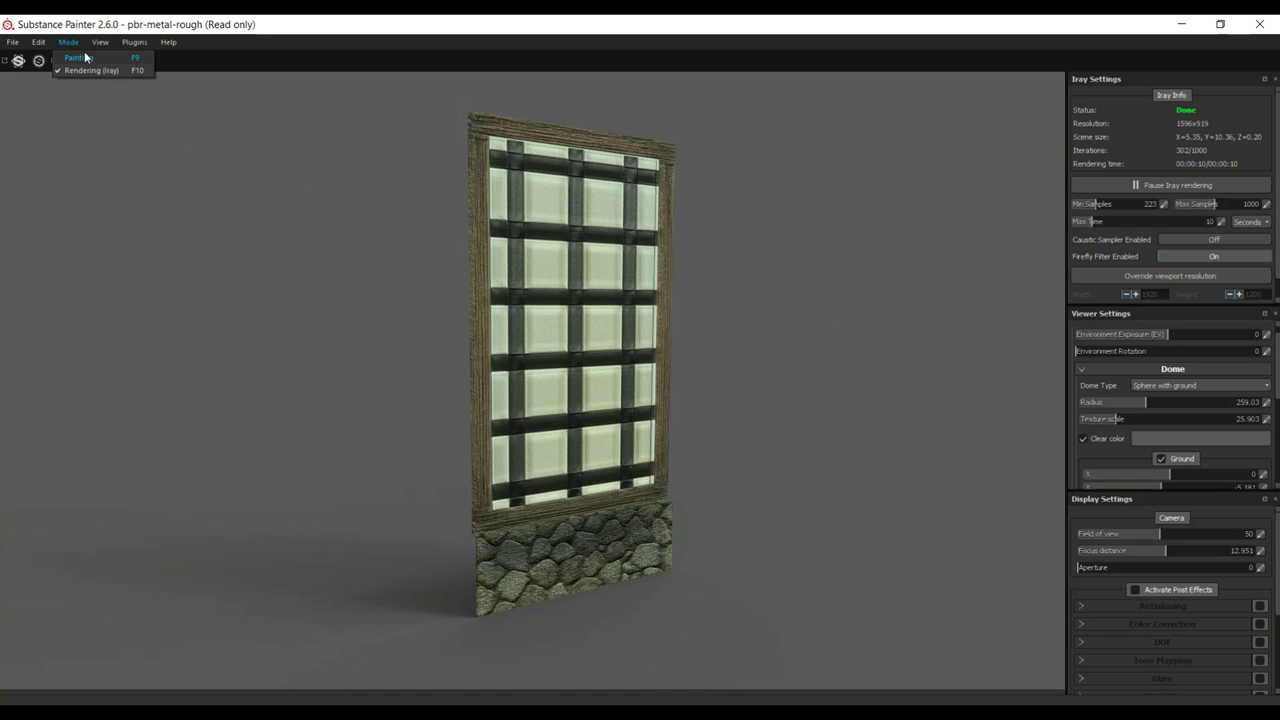
pyautogui.click(78, 58)
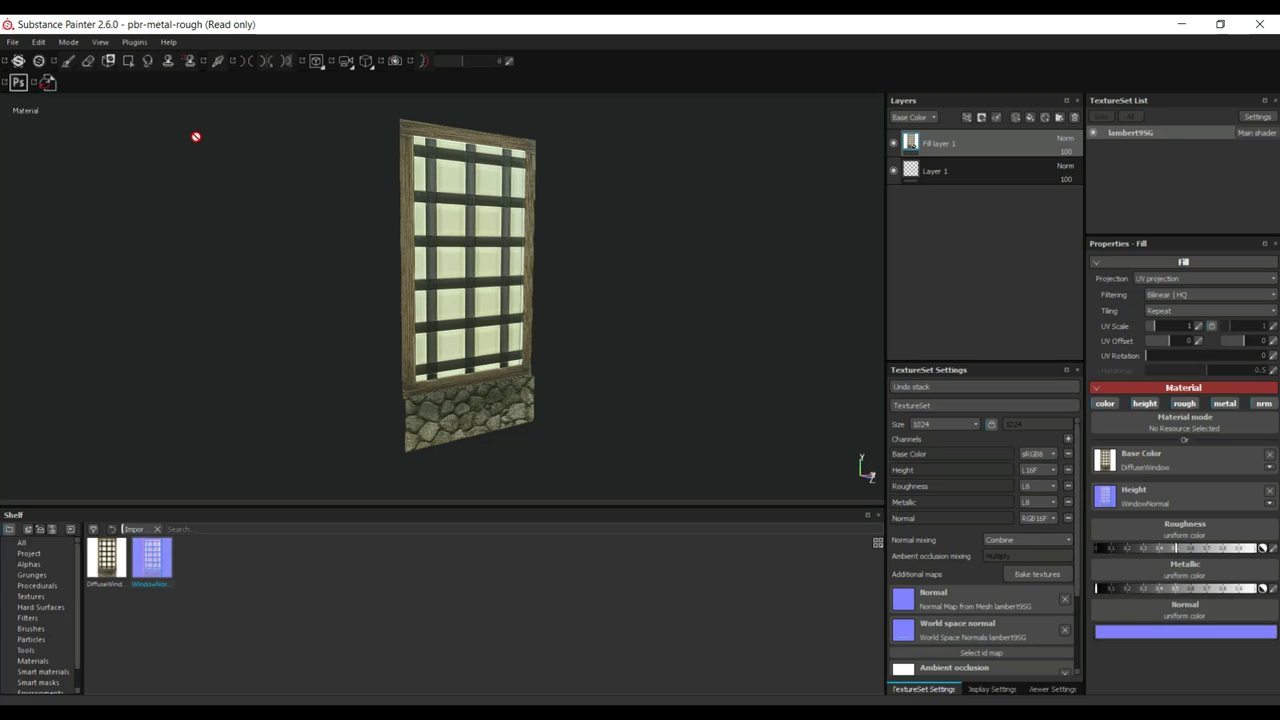
pyautogui.keyDown('alt'); pyautogui.moveTo(579, 266); pyautogui.dragTo(560, 400); pyautogui.keyUp('alt')
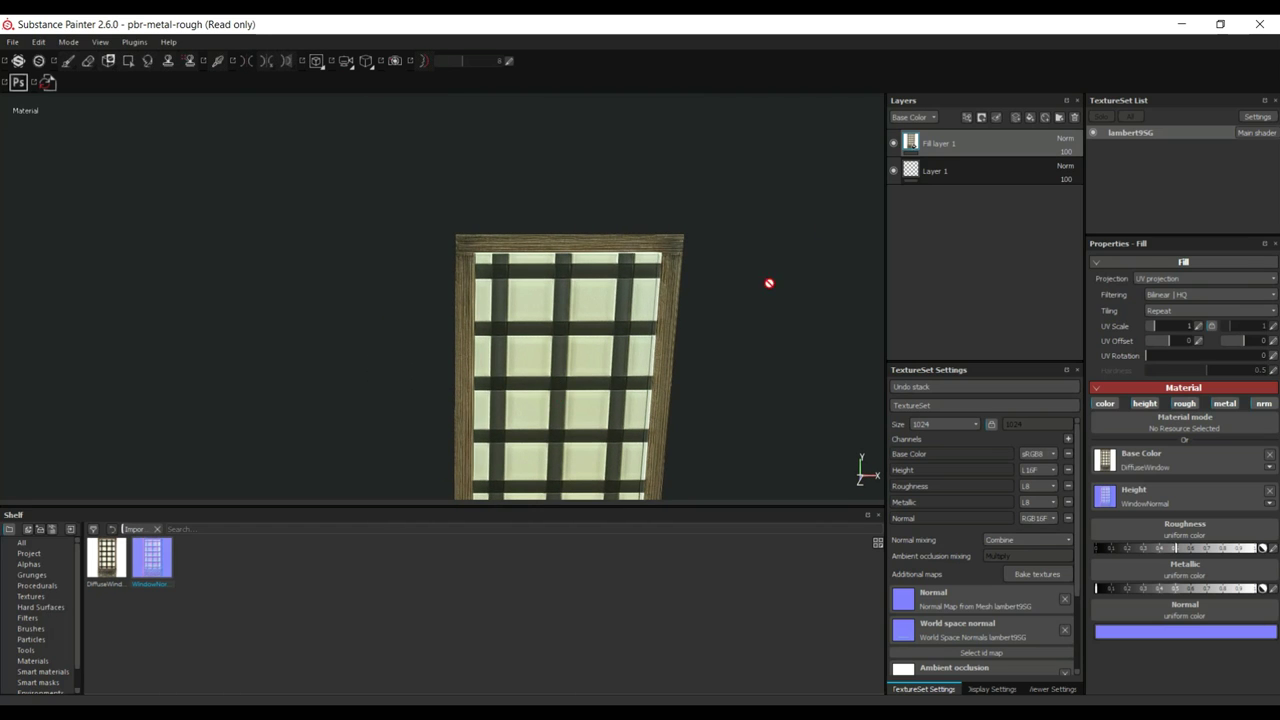
# Step: Add a paint layer above the fill layer, choose the Cotton brush and bring its material settings into view
pyautogui.click(1014, 119)
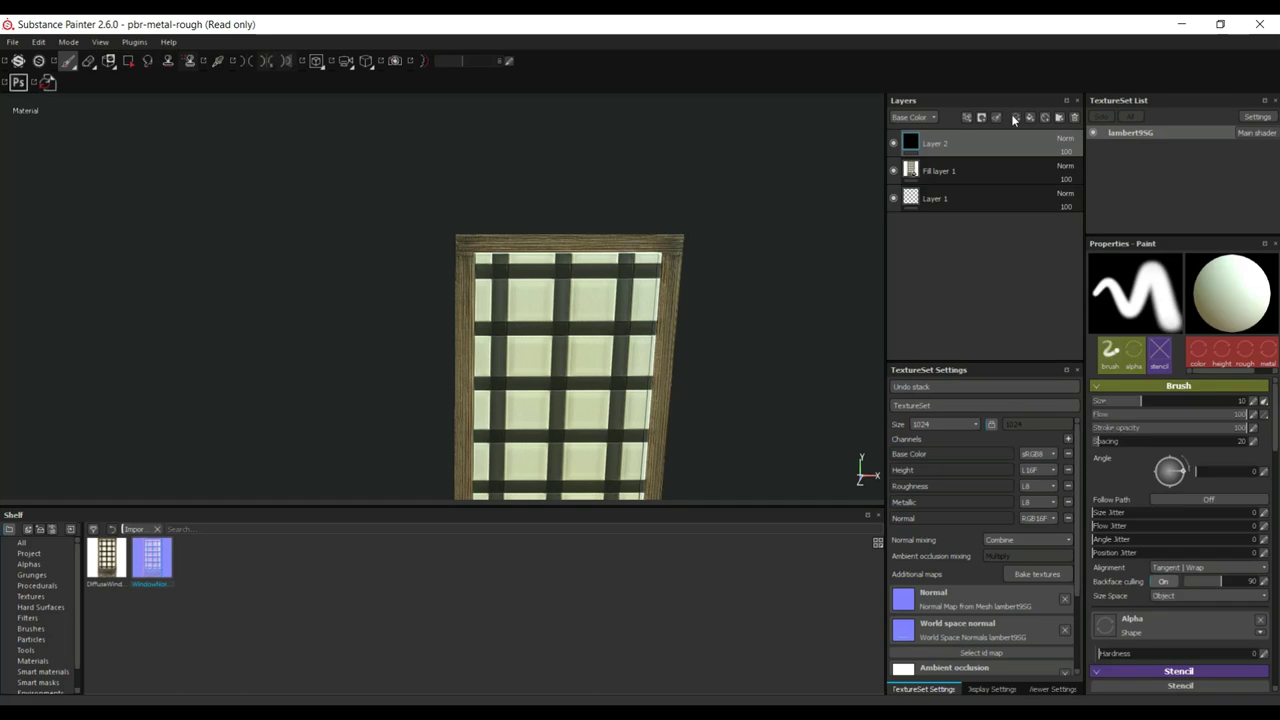
pyautogui.click(30, 630)
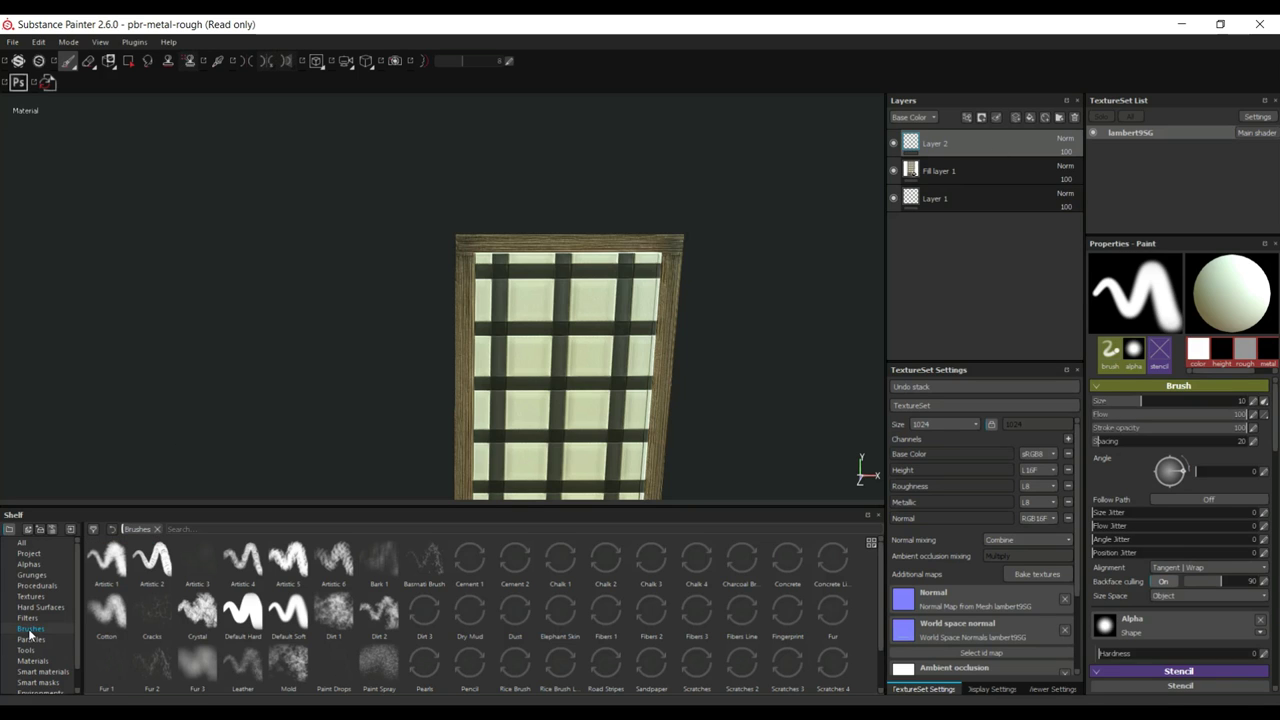
pyautogui.click(112, 616)
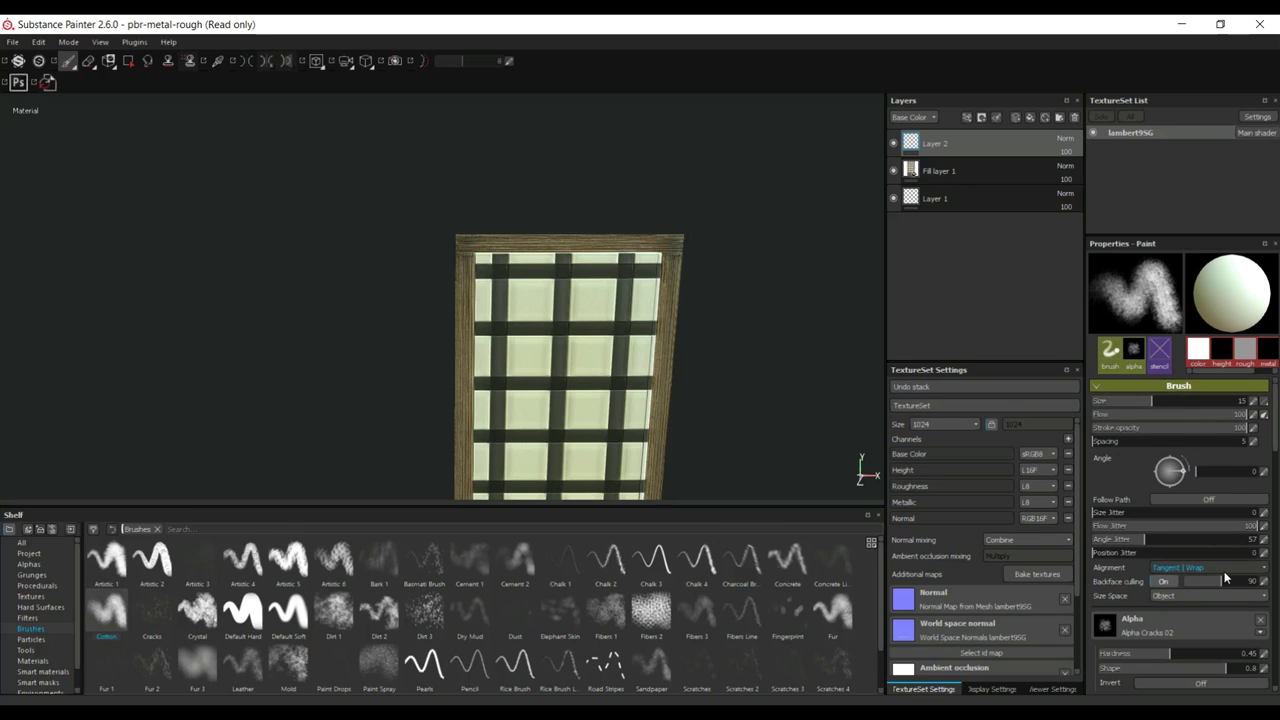
pyautogui.scroll(-5, 1224, 571)
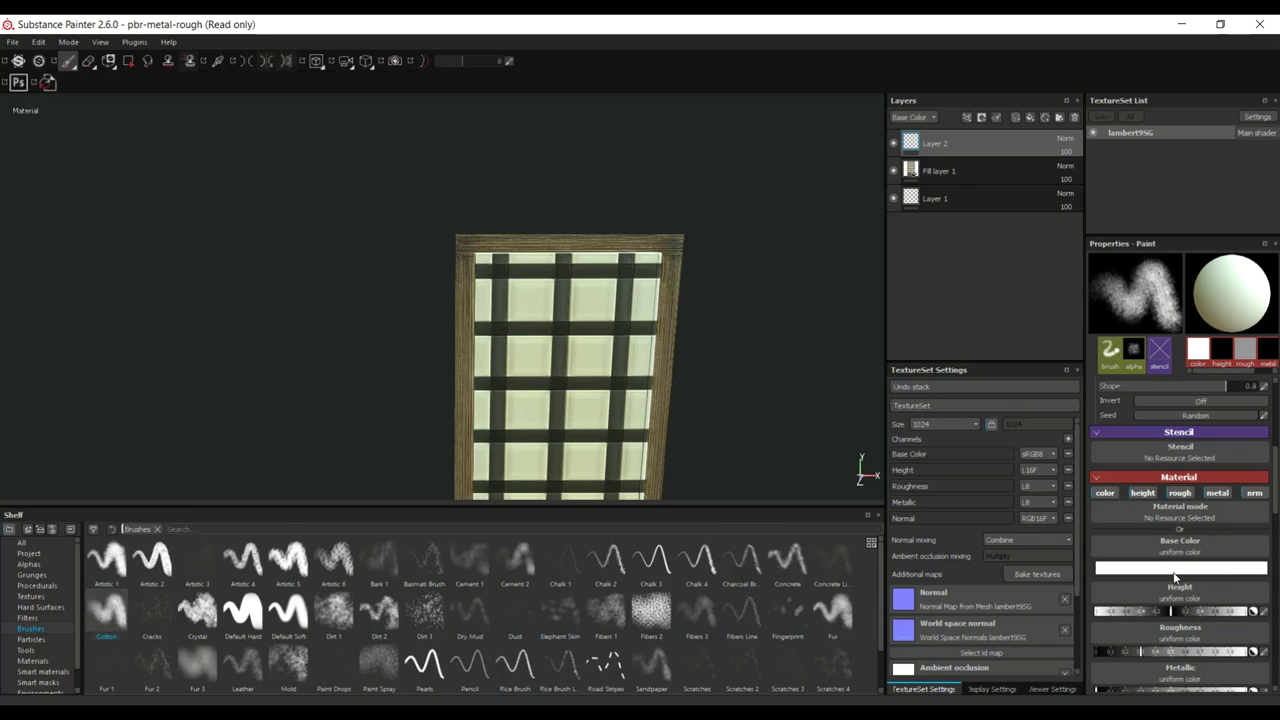
# Step: Set the brush's base color to black
pyautogui.click(1176, 571)
pyautogui.moveTo(1143, 563); pyautogui.dragTo(1045, 665)
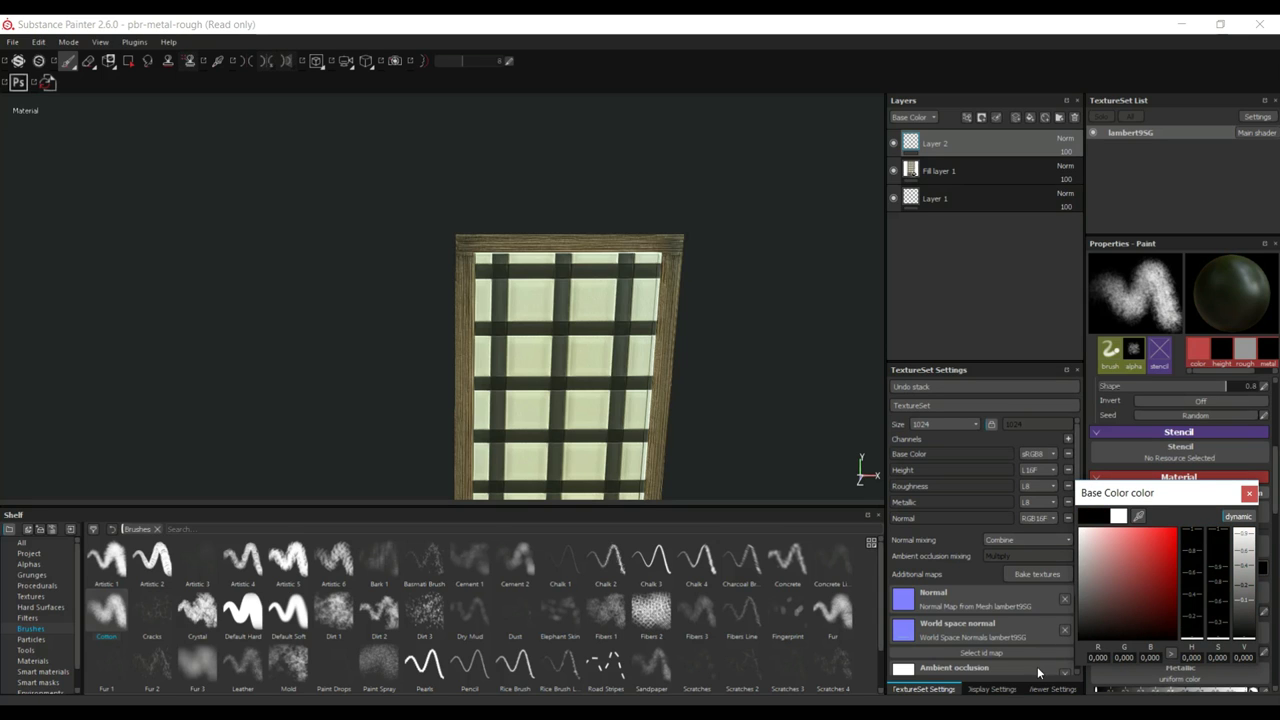
pyautogui.click(1249, 493)
pyautogui.scroll(-3, 1226, 524)
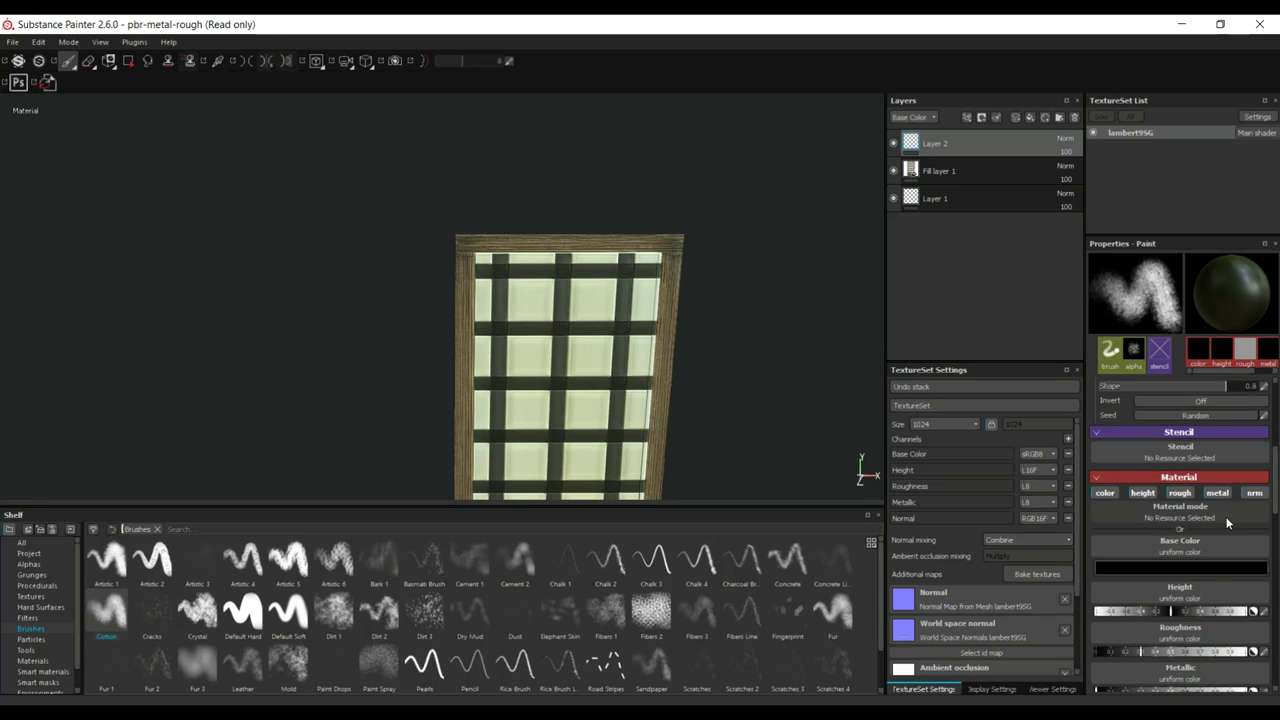
# Step: Set the Cotton brush's size to 25.29 and its flow to 43
pyautogui.scroll(4, 1178, 481)
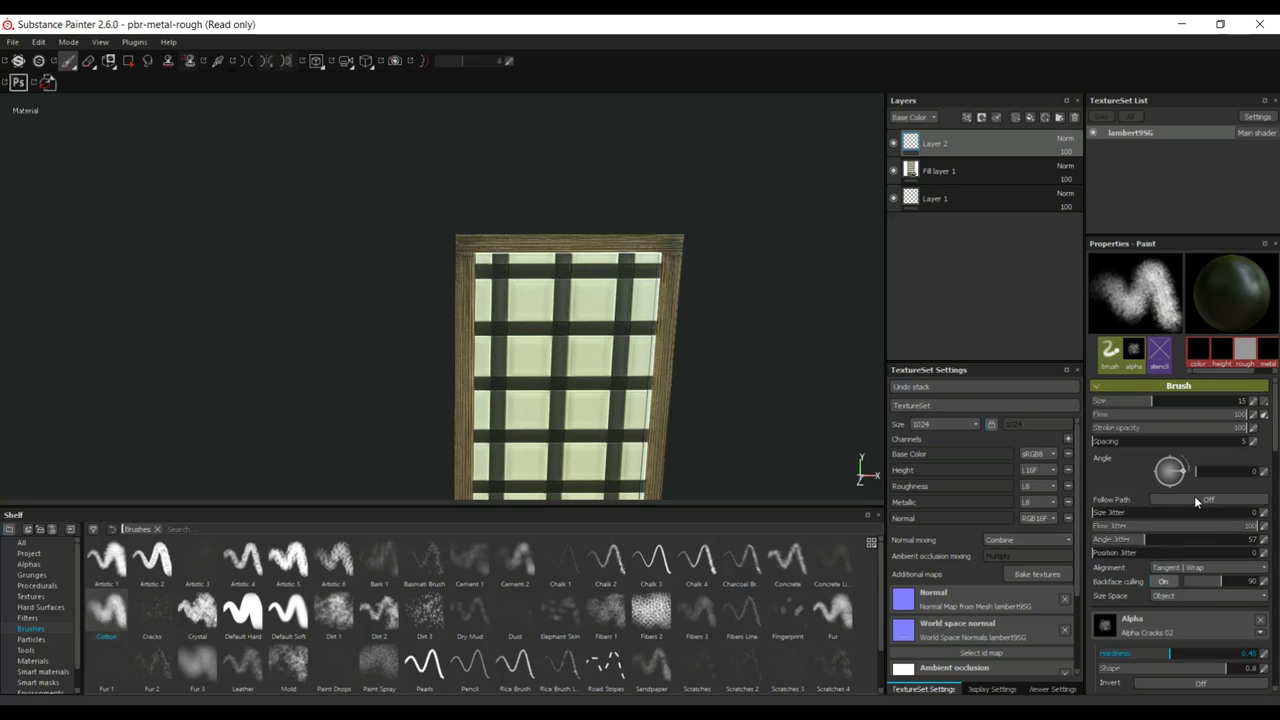
pyautogui.moveTo(1150, 400)
pyautogui.mouseDown()
pyautogui.moveTo(1189, 403)
pyautogui.moveTo(1171, 413)
pyautogui.mouseUp()
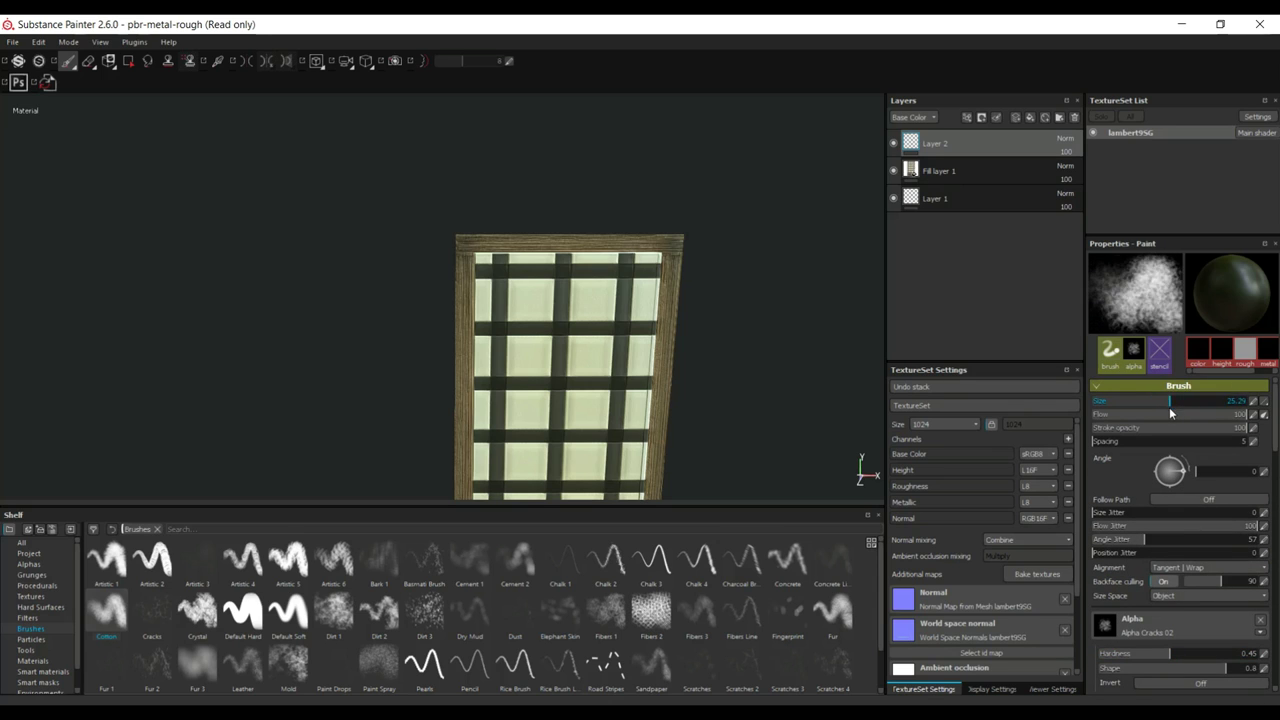
pyautogui.click(1243, 418)
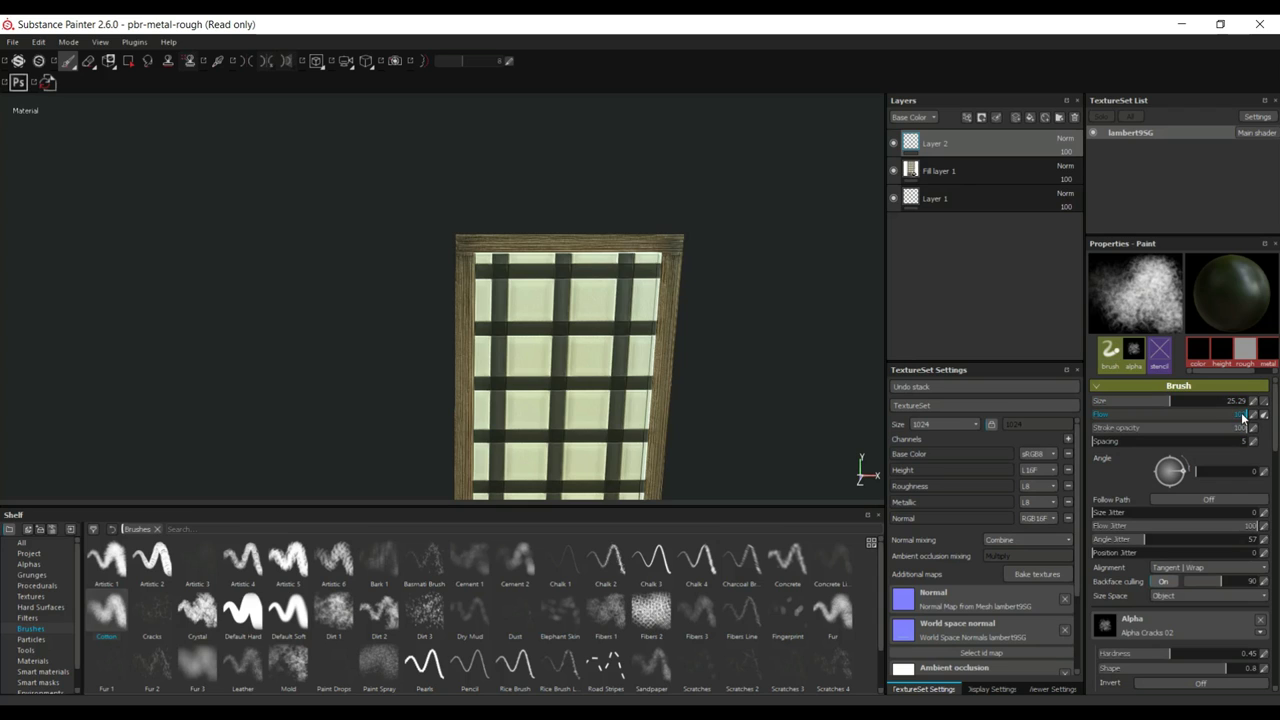
pyautogui.moveTo(1225, 417); pyautogui.dragTo(1160, 416)
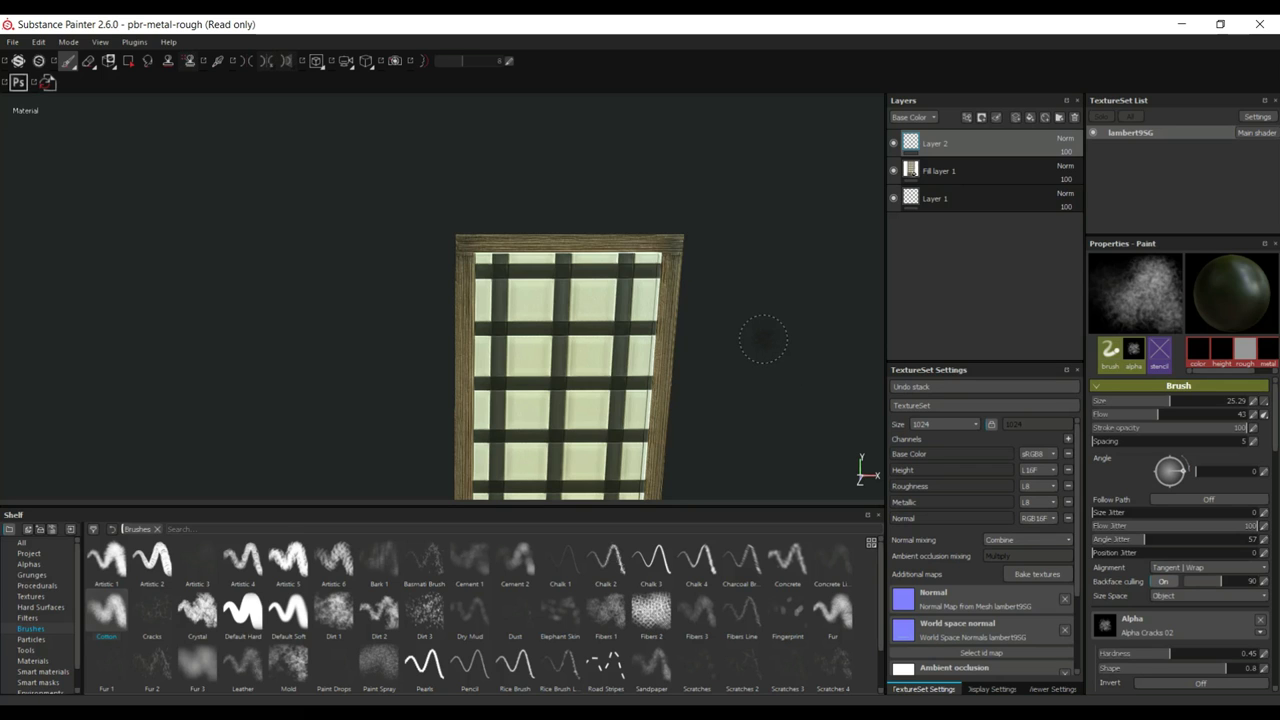
# Step: Paint soft dark grime over the glass panes along the window's upper edge and top left corner
pyautogui.moveTo(760, 329)
pyautogui.keyDown('alt'); pyautogui.mouseDown()
pyautogui.moveTo(766, 306)
pyautogui.moveTo(777, 334)
pyautogui.moveTo(720, 343)
pyautogui.mouseUp(); pyautogui.keyUp('alt')
pyautogui.scroll(2, 769, 349)
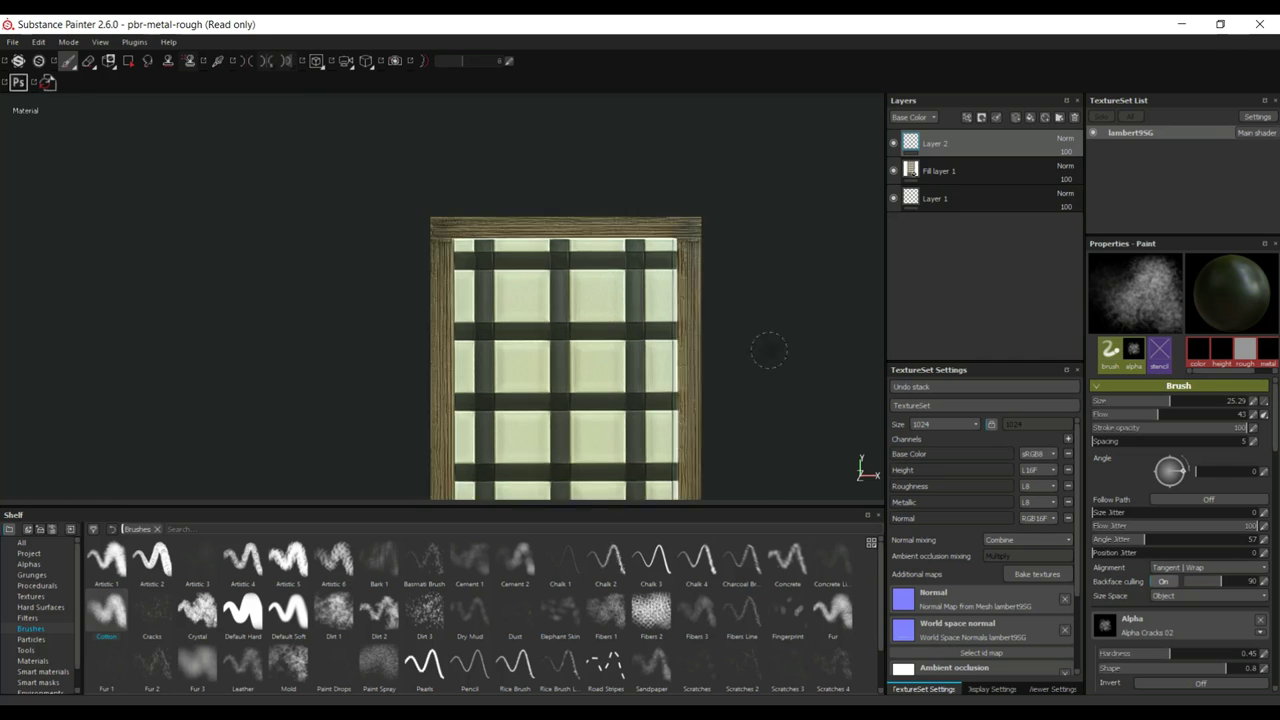
pyautogui.scroll(4, 769, 349)
pyautogui.keyDown('alt'); pyautogui.moveTo(728, 300); pyautogui.dragTo(803, 420, button='middle'); pyautogui.keyUp('alt')
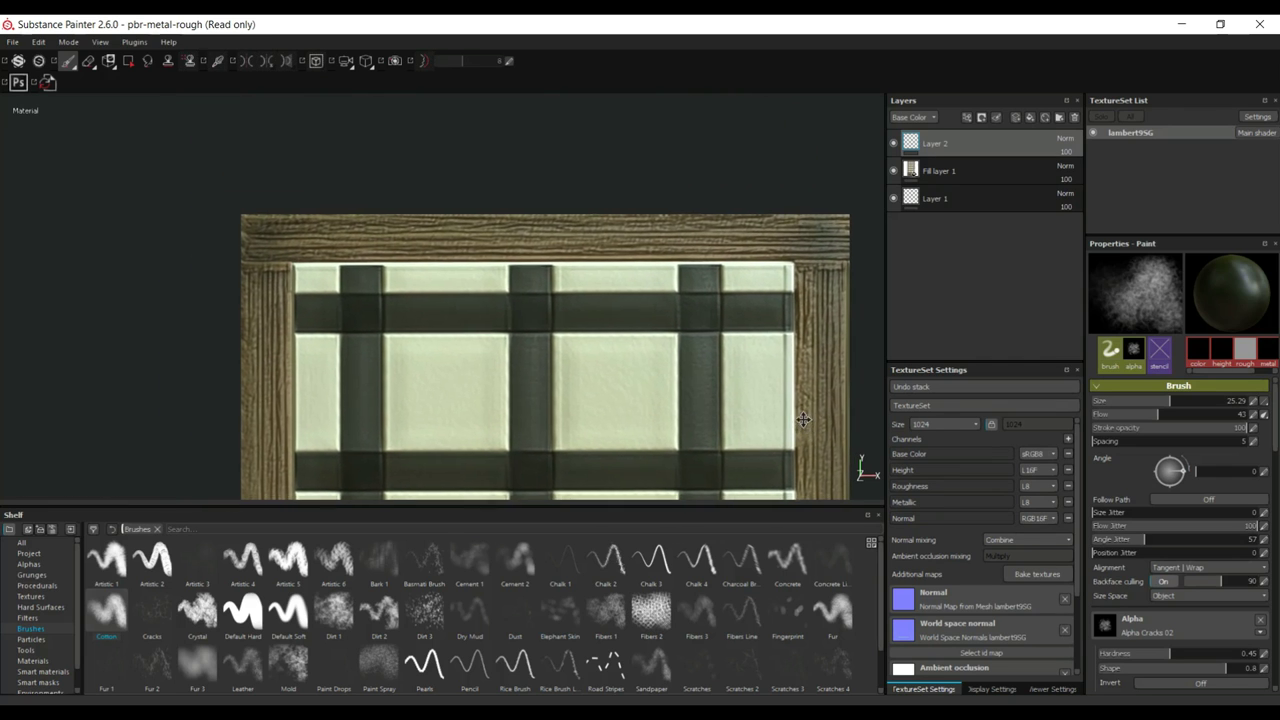
pyautogui.moveTo(471, 300)
pyautogui.mouseDown()
pyautogui.moveTo(425, 255)
pyautogui.moveTo(460, 258)
pyautogui.moveTo(416, 261)
pyautogui.moveTo(461, 258)
pyautogui.moveTo(364, 264)
pyautogui.moveTo(461, 265)
pyautogui.moveTo(276, 271)
pyautogui.moveTo(545, 235)
pyautogui.moveTo(836, 257)
pyautogui.moveTo(768, 247)
pyautogui.moveTo(553, 269)
pyautogui.moveTo(513, 267)
pyautogui.moveTo(675, 249)
pyautogui.moveTo(466, 253)
pyautogui.moveTo(358, 262)
pyautogui.moveTo(366, 303)
pyautogui.mouseUp()
pyautogui.moveTo(366, 303)
pyautogui.keyDown('alt'); pyautogui.mouseDown(button='middle')
pyautogui.moveTo(374, 117)
pyautogui.moveTo(410, 195)
pyautogui.mouseUp(button='middle'); pyautogui.keyUp('alt')
pyautogui.moveTo(325, 280)
pyautogui.mouseDown()
pyautogui.moveTo(342, 420)
pyautogui.moveTo(342, 110)
pyautogui.moveTo(347, 256)
pyautogui.moveTo(336, 226)
pyautogui.mouseUp()
pyautogui.moveTo(336, 226)
pyautogui.keyDown('alt'); pyautogui.mouseDown(button='middle')
pyautogui.moveTo(319, 181)
pyautogui.moveTo(285, 159)
pyautogui.moveTo(318, 204)
pyautogui.mouseUp(button='middle'); pyautogui.keyUp('alt')
# Step: Continue the dark grime down the glass panes along the window's left side
pyautogui.moveTo(302, 165)
pyautogui.mouseDown()
pyautogui.moveTo(293, 265)
pyautogui.moveTo(315, 416)
pyautogui.moveTo(300, 470)
pyautogui.mouseUp()
pyautogui.keyDown('alt'); pyautogui.moveTo(300, 470); pyautogui.dragTo(302, 163, button='middle'); pyautogui.keyUp('alt')
pyautogui.moveTo(302, 163)
pyautogui.mouseDown()
pyautogui.moveTo(330, 453)
pyautogui.moveTo(295, 410)
pyautogui.mouseUp()
pyautogui.moveTo(295, 410)
pyautogui.keyDown('alt'); pyautogui.mouseDown(button='middle')
pyautogui.moveTo(186, 145)
pyautogui.moveTo(110, 182)
pyautogui.mouseUp(button='middle'); pyautogui.keyUp('alt')
# Step: Paint dark grime over the glass panes along the lower and right edges, working back up the window's right side
pyautogui.moveTo(200, 378)
pyautogui.mouseDown()
pyautogui.moveTo(369, 410)
pyautogui.moveTo(735, 414)
pyautogui.moveTo(716, 425)
pyautogui.moveTo(690, 324)
pyautogui.moveTo(676, 356)
pyautogui.moveTo(694, 258)
pyautogui.moveTo(700, 305)
pyautogui.mouseUp()
pyautogui.scroll(5, 536, 188)
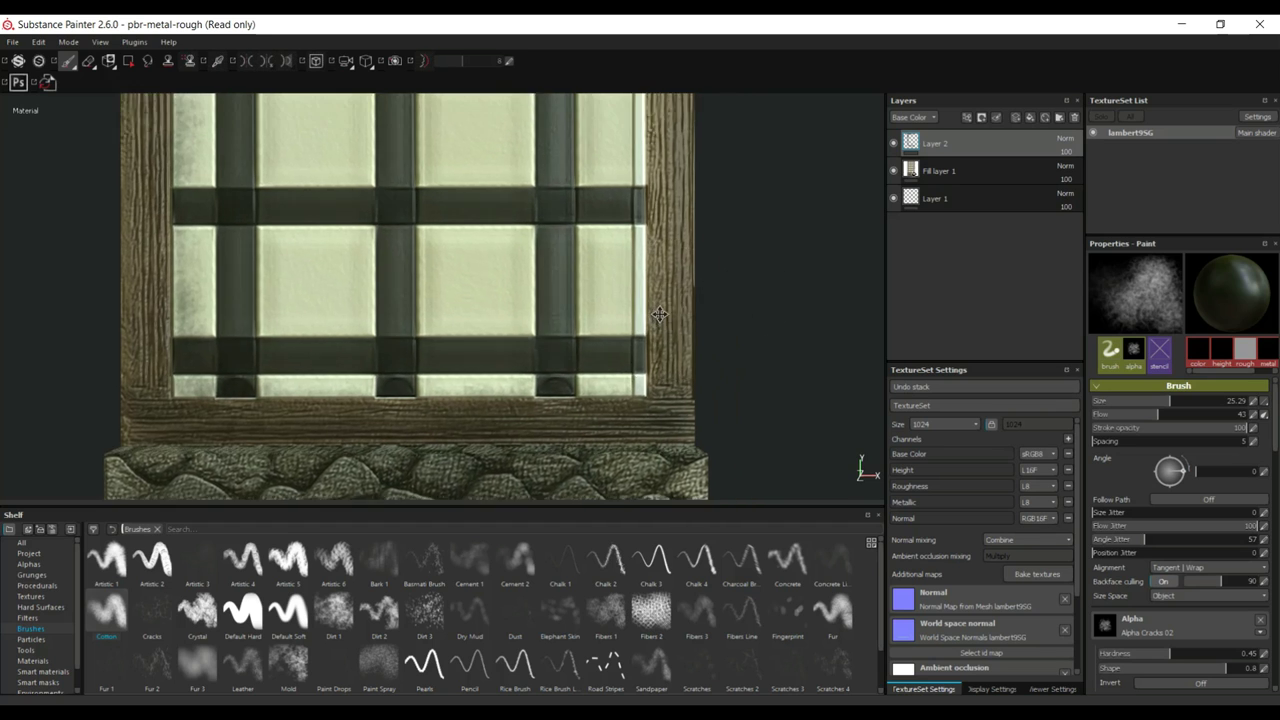
pyautogui.moveTo(536, 188)
pyautogui.mouseDown()
pyautogui.moveTo(537, 160)
pyautogui.moveTo(515, 400)
pyautogui.moveTo(563, 313)
pyautogui.mouseUp()
pyautogui.keyDown('alt'); pyautogui.moveTo(629, 137); pyautogui.dragTo(665, 215); pyautogui.keyUp('alt')
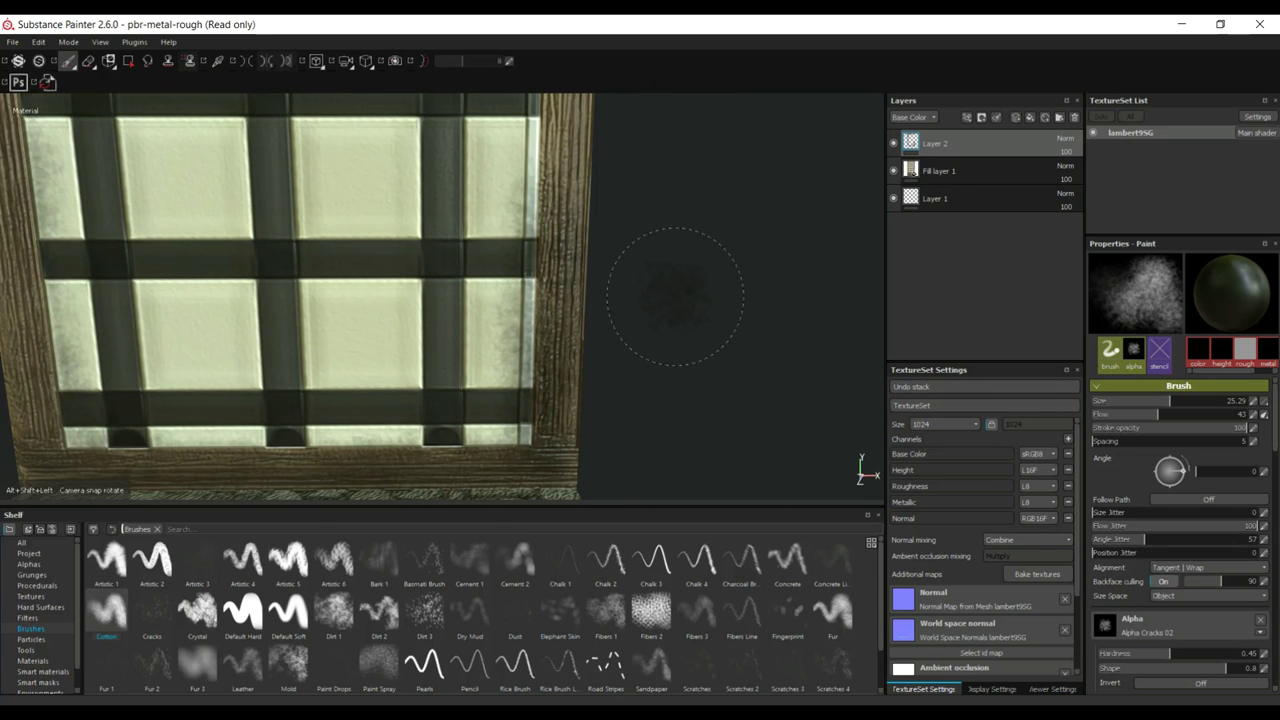
pyautogui.keyDown('alt'); pyautogui.keyDown('shift'); pyautogui.moveTo(688, 270); pyautogui.dragTo(694, 277); pyautogui.keyUp('shift'); pyautogui.keyUp('alt')
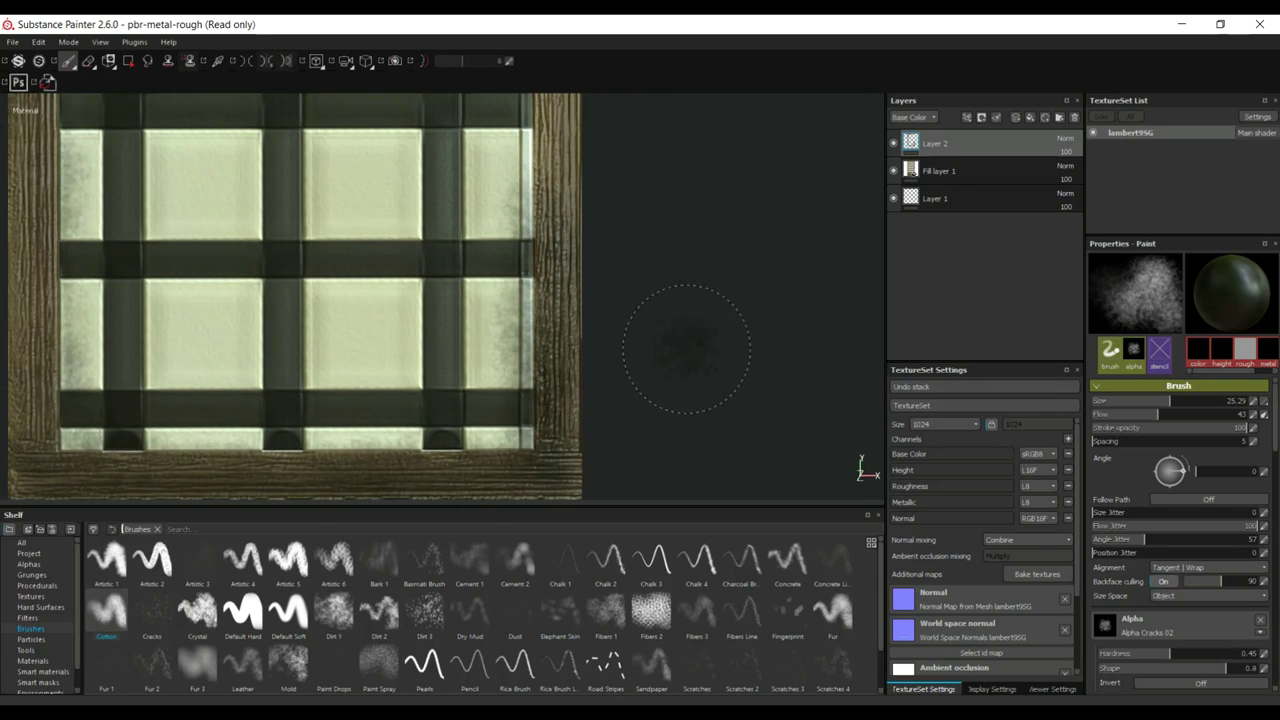
pyautogui.keyDown('alt'); pyautogui.moveTo(705, 330); pyautogui.dragTo(731, 261); pyautogui.keyUp('alt')
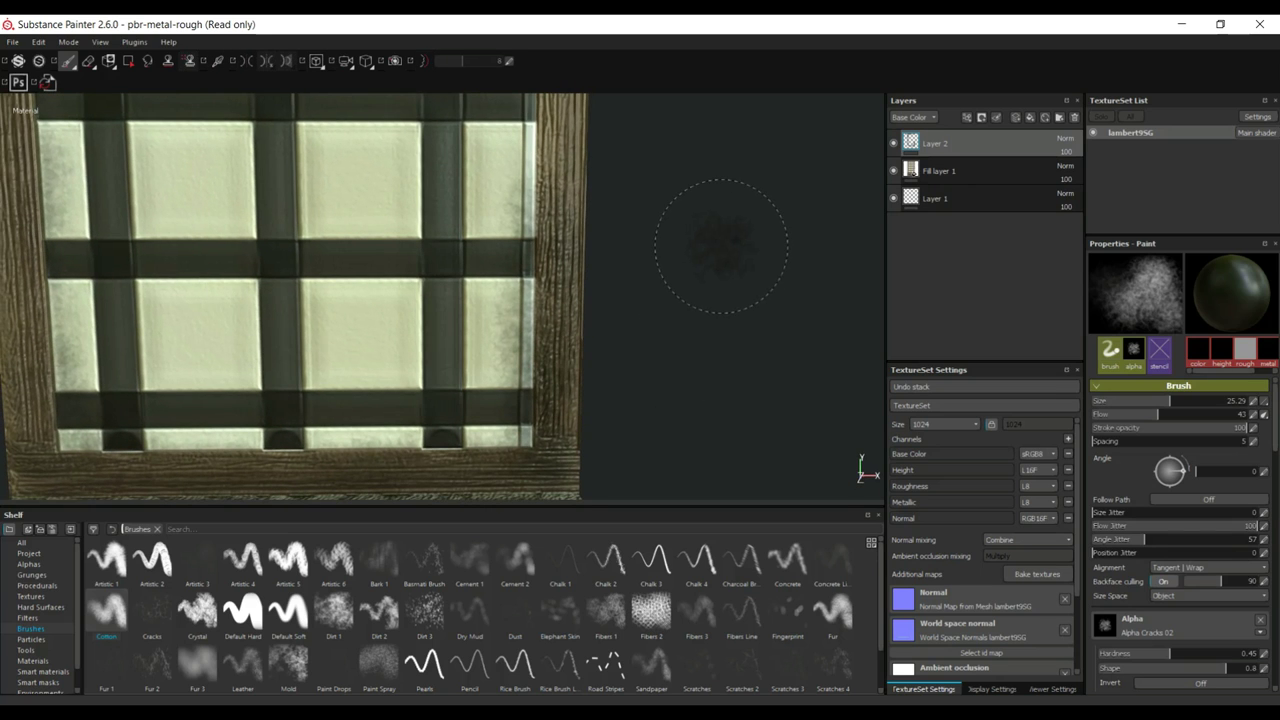
pyautogui.keyDown('alt'); pyautogui.moveTo(495, 255); pyautogui.dragTo(507, 167); pyautogui.keyUp('alt')
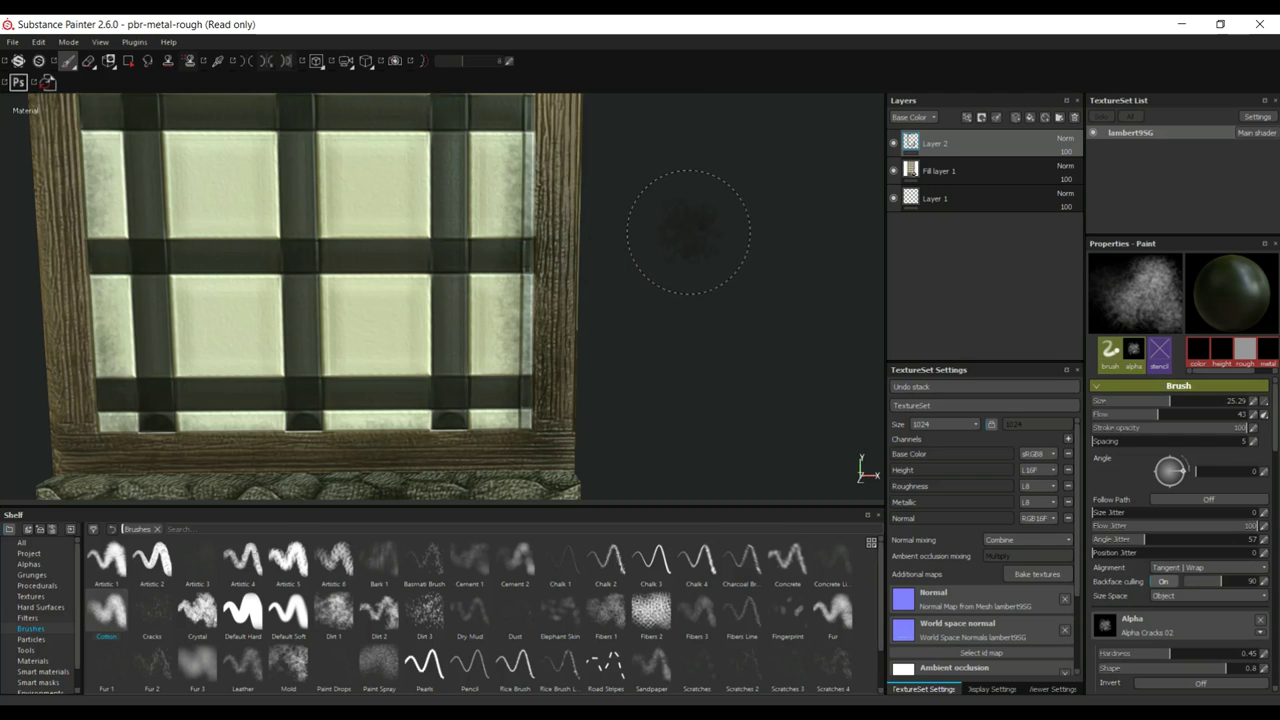
pyautogui.keyDown('alt'); pyautogui.moveTo(689, 232); pyautogui.dragTo(686, 515); pyautogui.keyUp('alt')
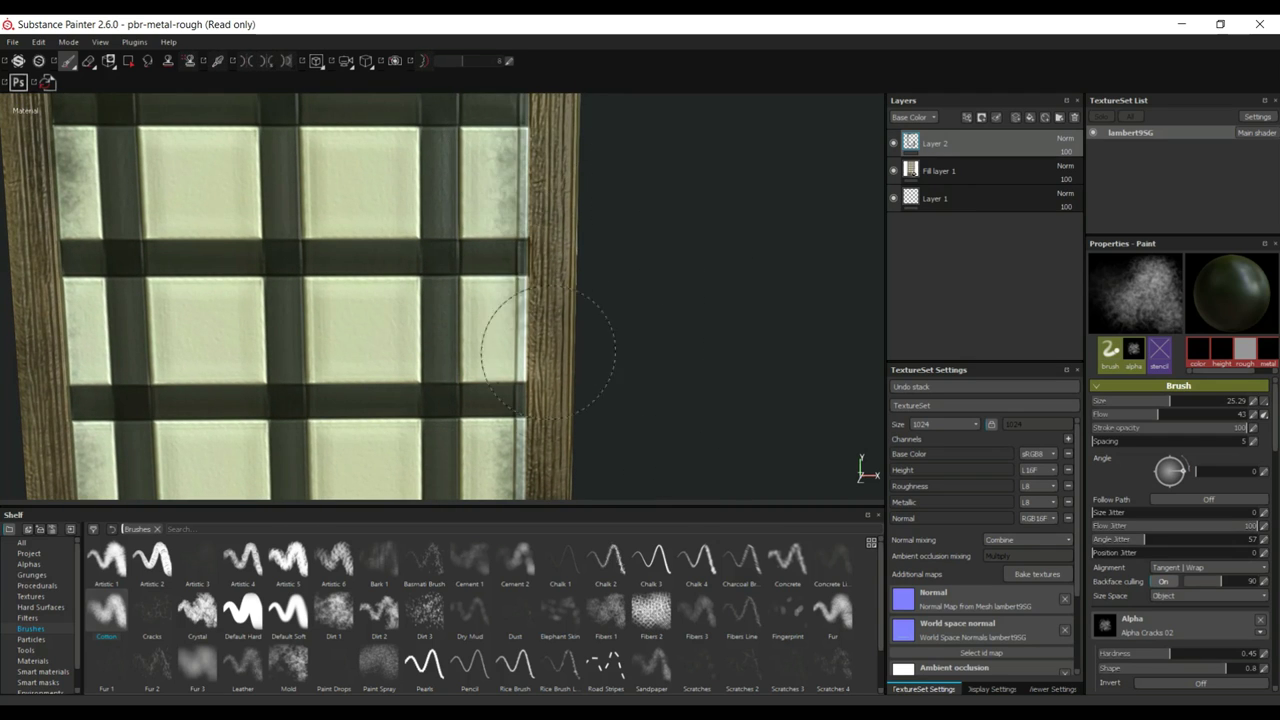
pyautogui.moveTo(642, 215)
pyautogui.mouseDown(button='middle')
pyautogui.moveTo(692, 397)
pyautogui.moveTo(605, 295)
pyautogui.mouseUp(button='middle')
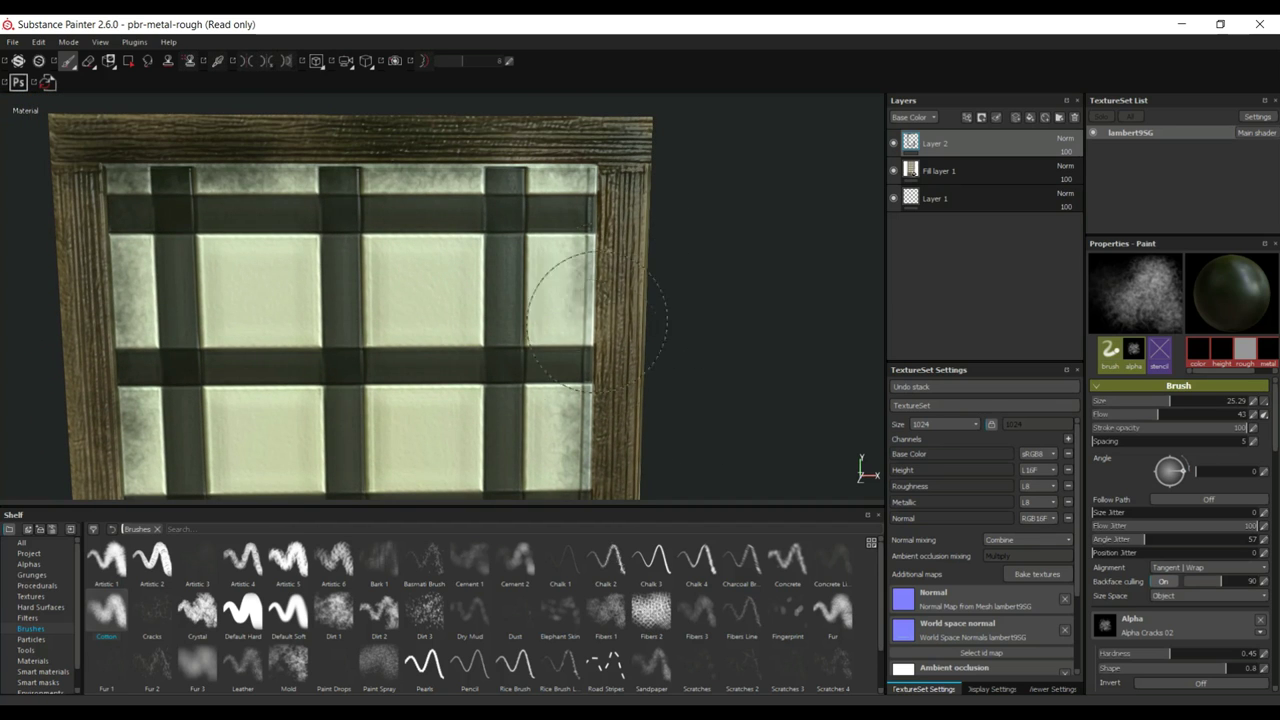
pyautogui.keyDown('alt'); pyautogui.moveTo(729, 366); pyautogui.dragTo(669, 395, button='right'); pyautogui.keyUp('alt')
pyautogui.moveTo(695, 480); pyautogui.dragTo(683, 243, button='middle')
pyautogui.keyDown('alt'); pyautogui.moveTo(683, 243); pyautogui.dragTo(674, 389, button='right'); pyautogui.keyUp('alt')
pyautogui.moveTo(674, 389); pyautogui.dragTo(673, 189, button='middle')
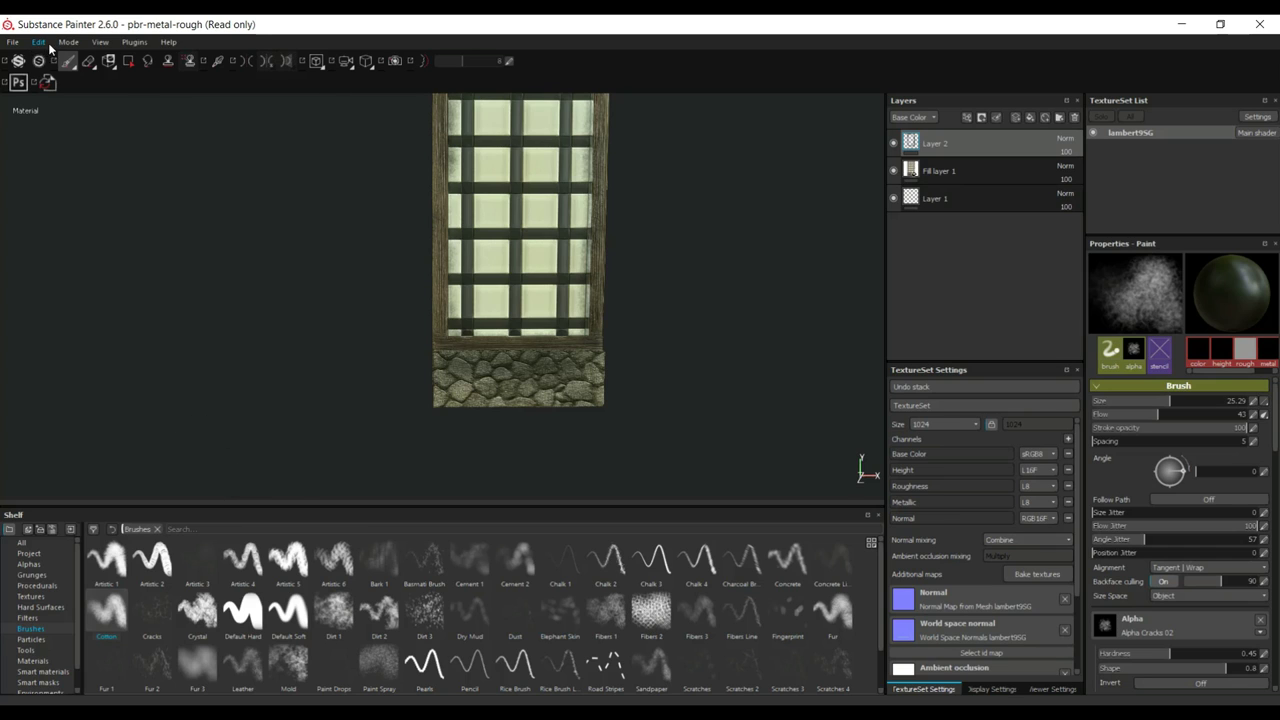
# Step: Set up a texture export with the PBR MetalRough configuration and review that preset's output maps
pyautogui.click(13, 43)
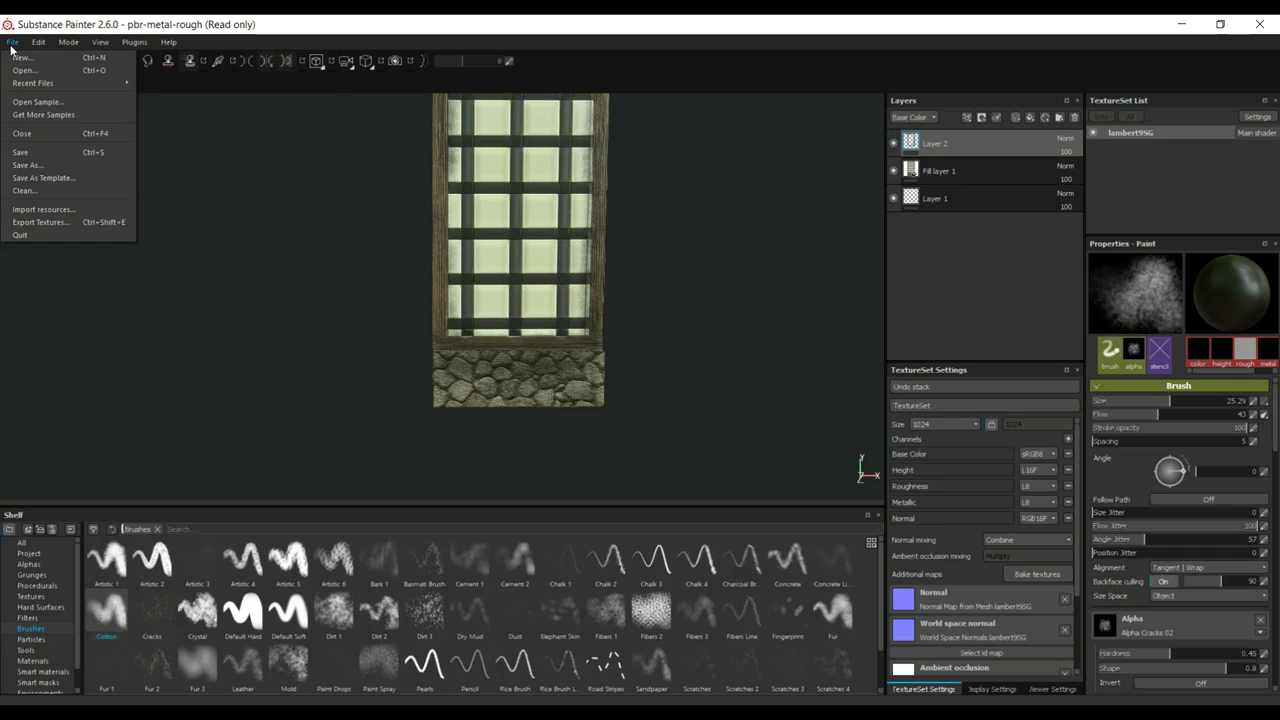
pyautogui.click(45, 222)
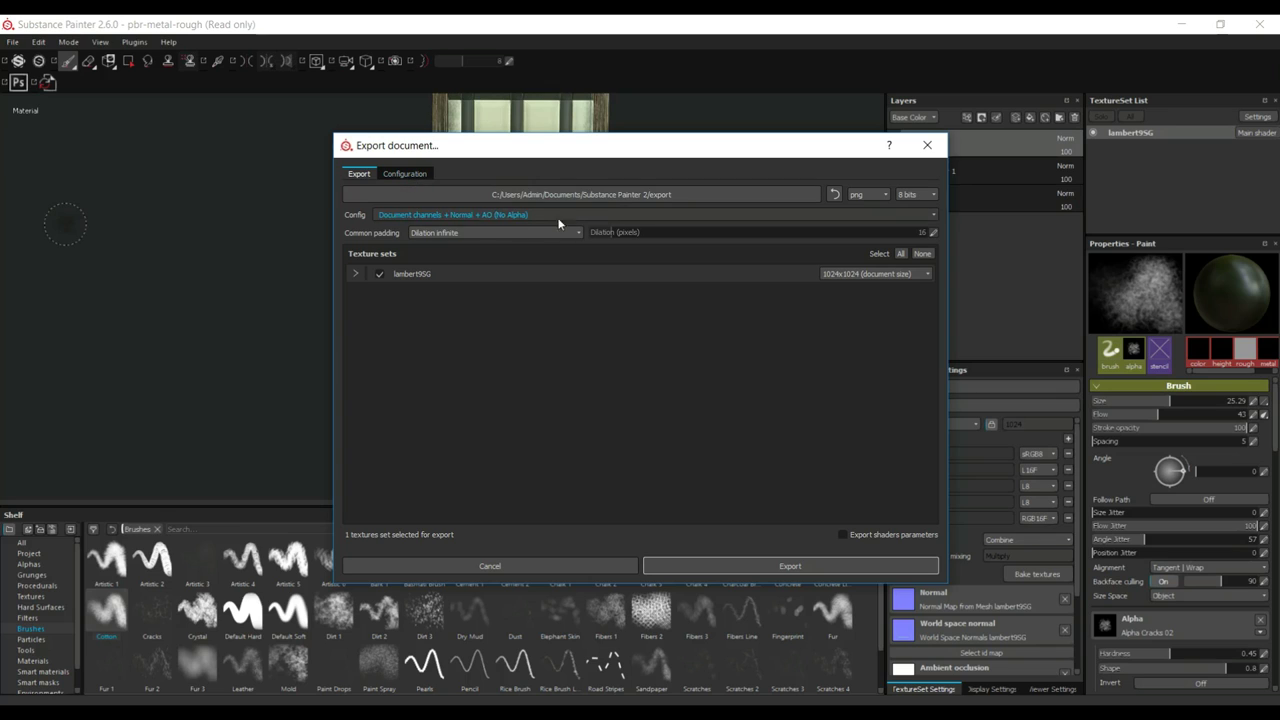
pyautogui.click(451, 214)
pyautogui.scroll(-3, 487, 257)
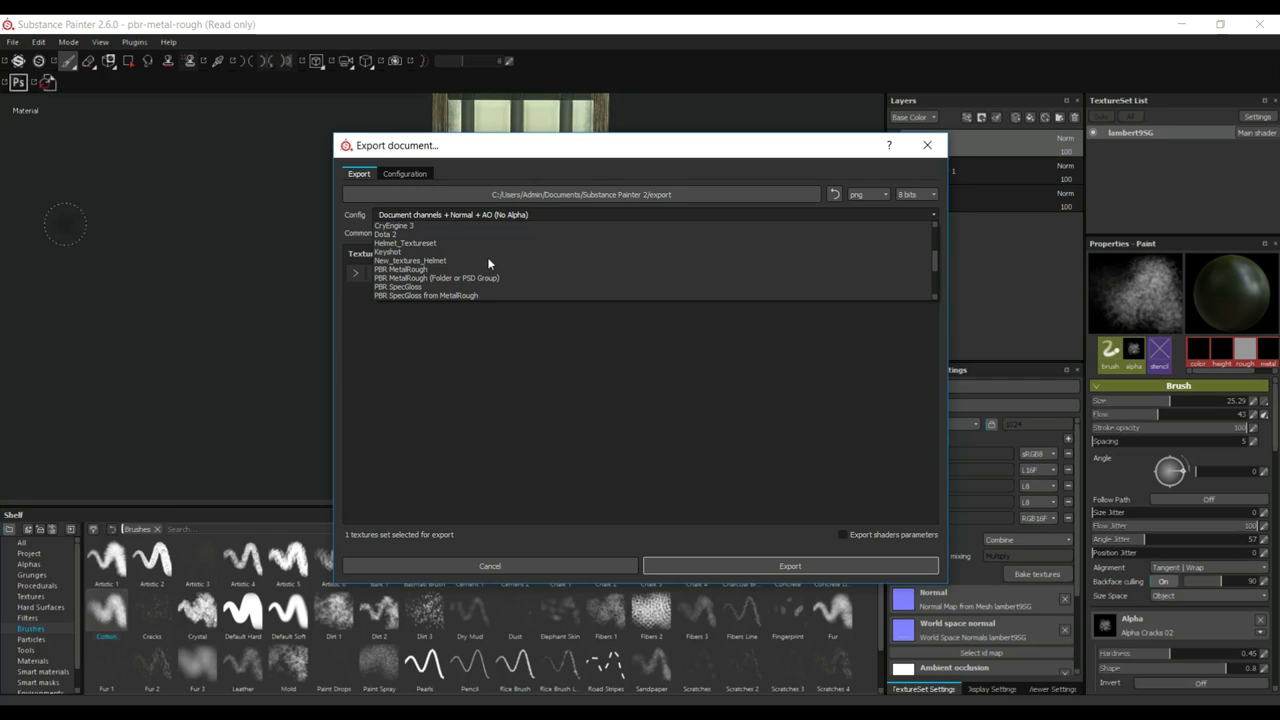
pyautogui.click(425, 277)
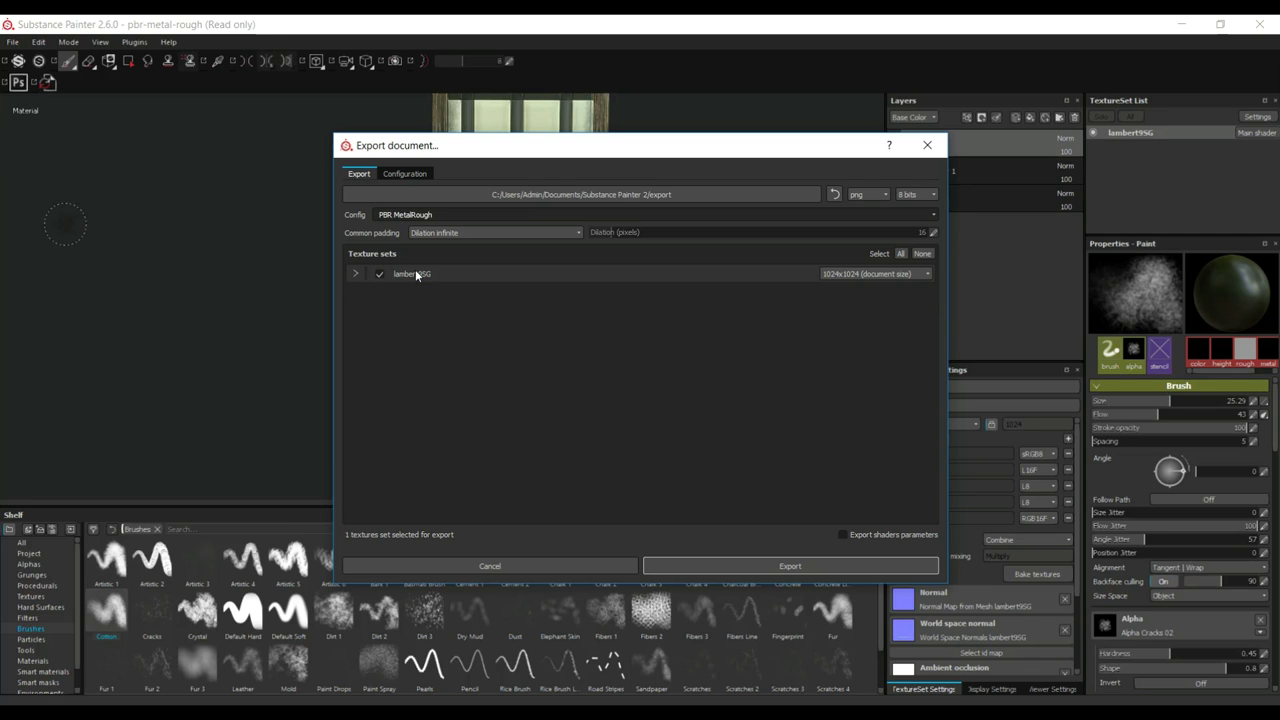
pyautogui.click(410, 176)
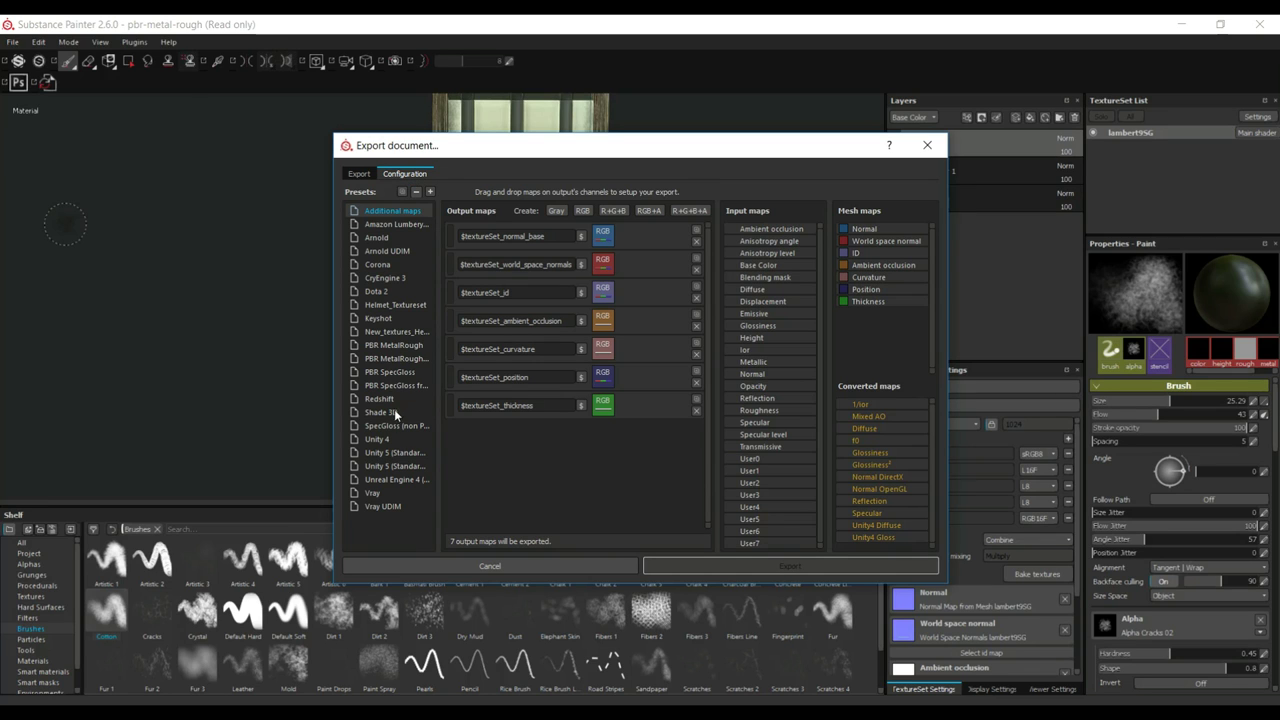
pyautogui.click(406, 348)
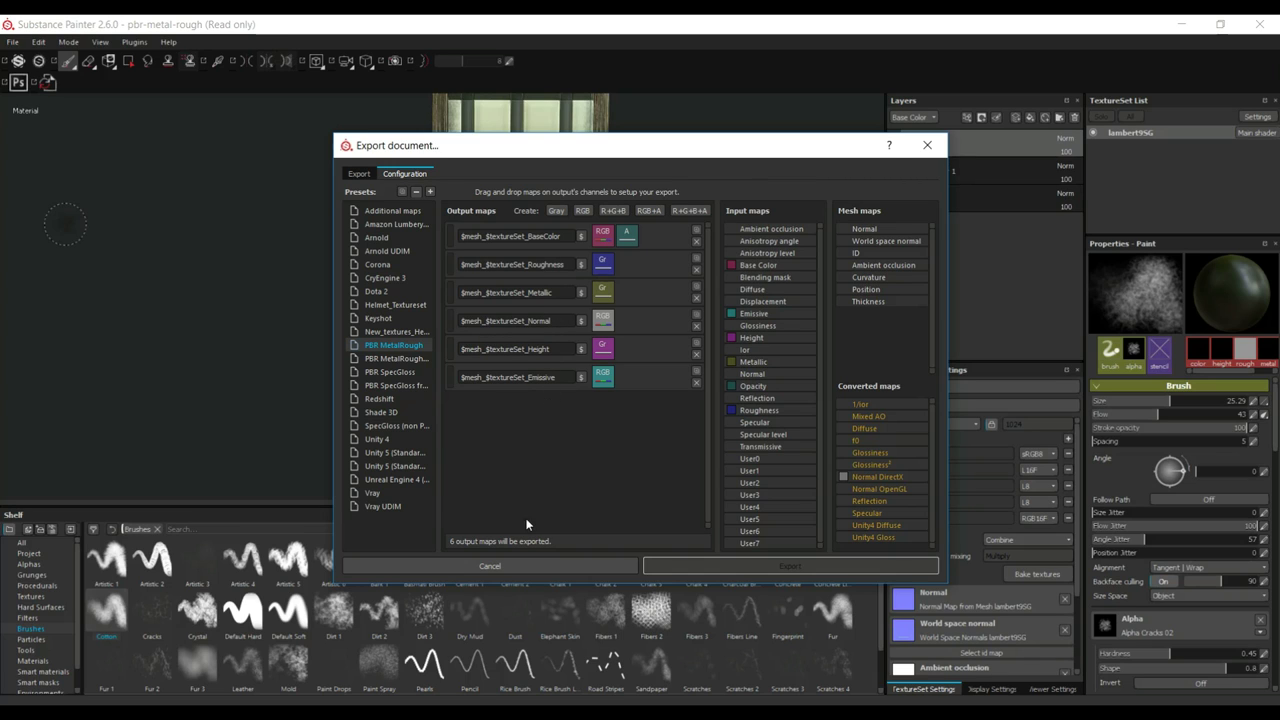
pyautogui.click(359, 174)
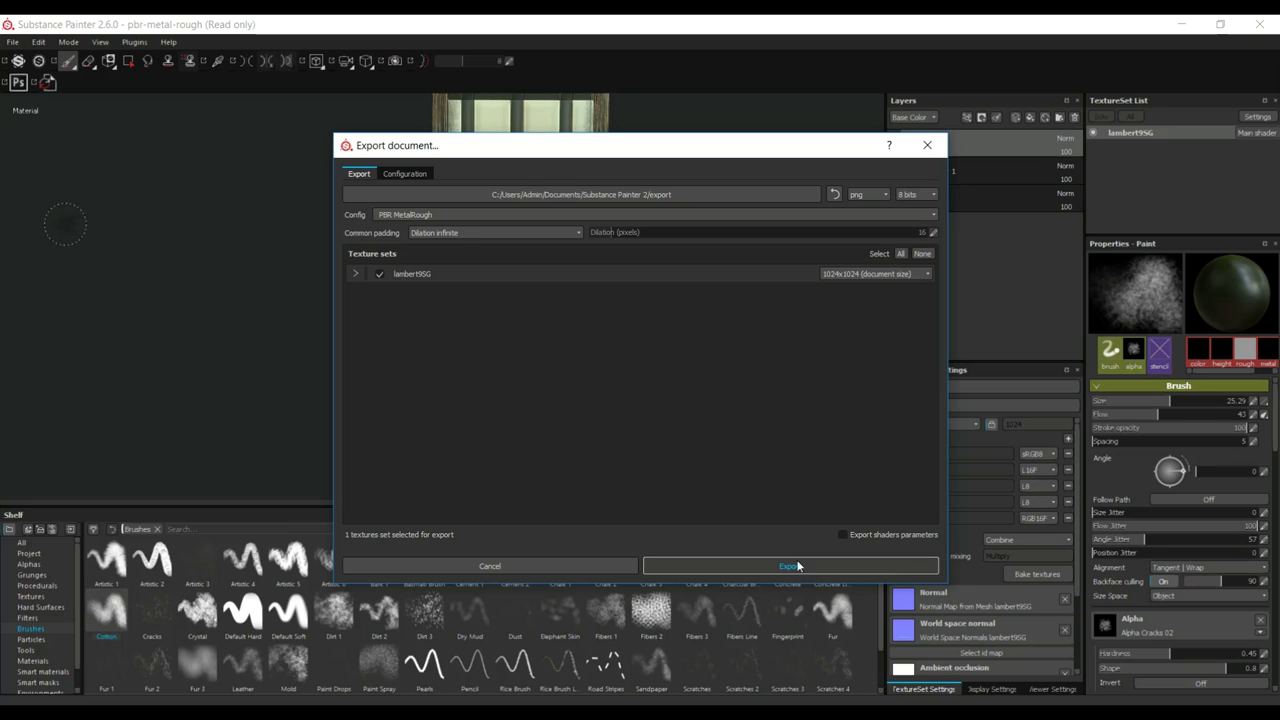
# Step: Create the export folder Medieval assets/Window_Wall/SPTextures and export the lambert9SG texture set there as 8-bit png files
pyautogui.click(706, 195)
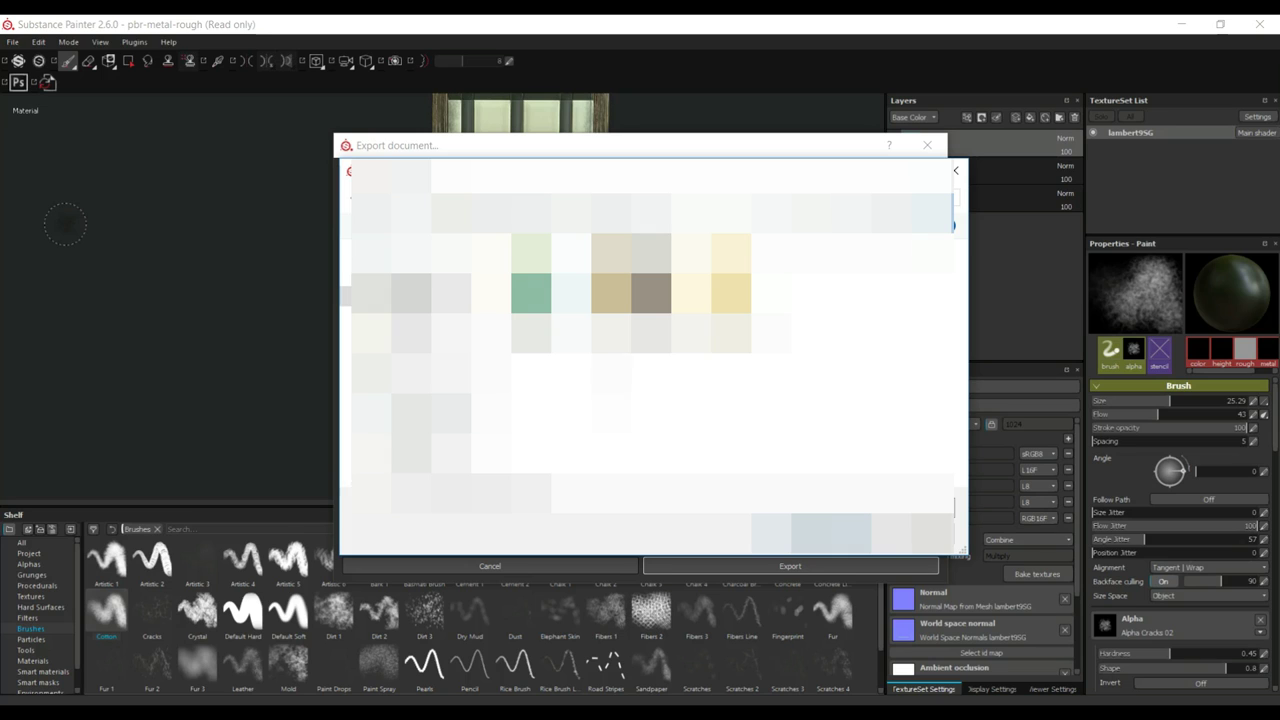
pyautogui.rightClick(626, 394)
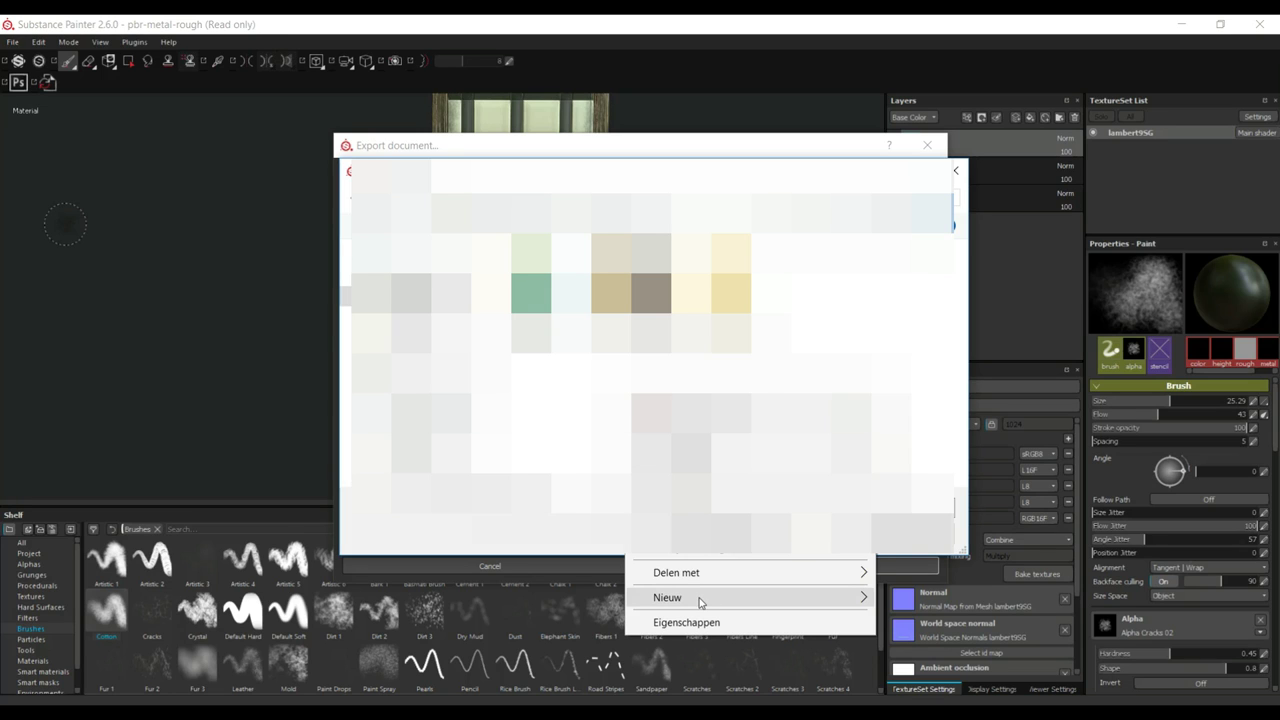
pyautogui.click(1000, 418)
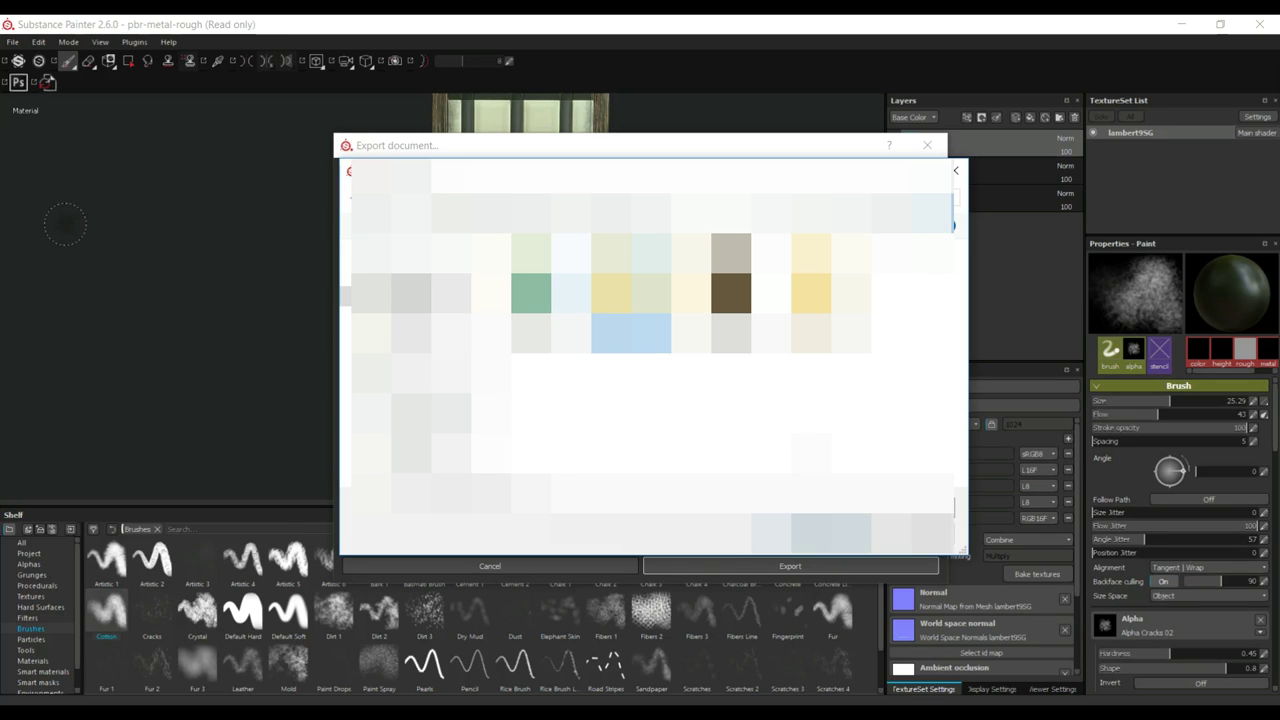
pyautogui.press('Return')
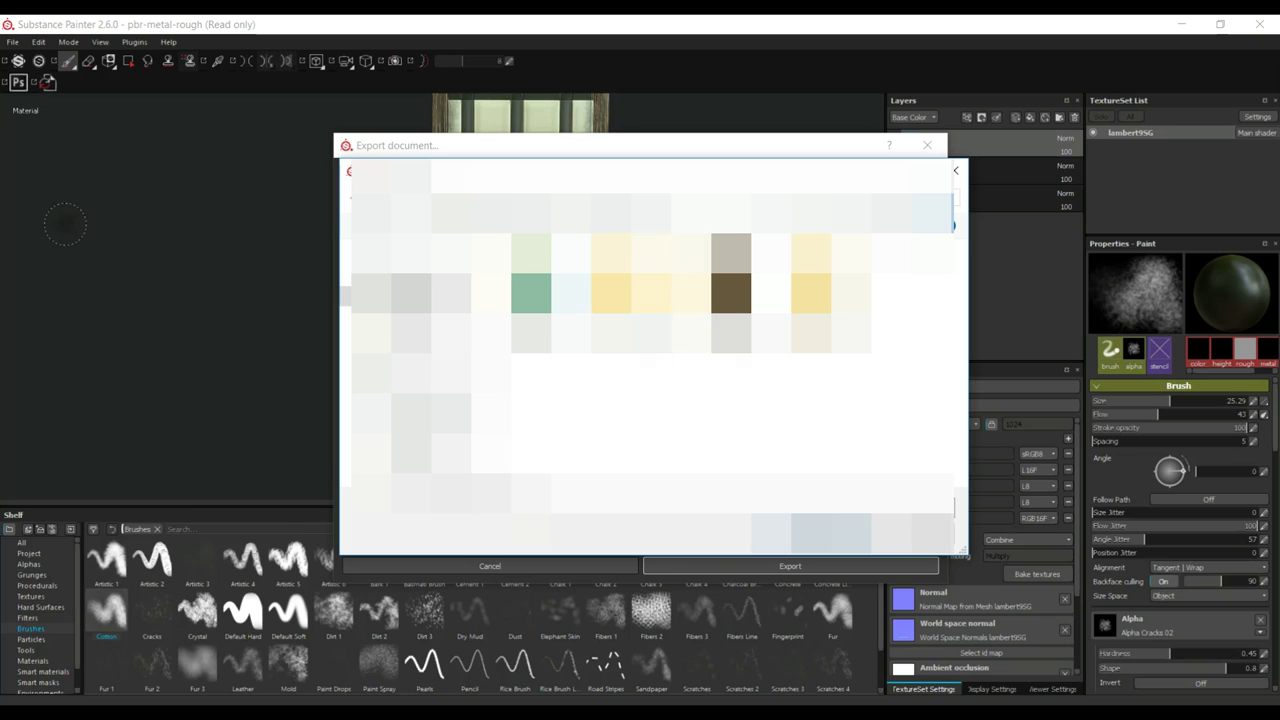
pyautogui.rightClick(625, 559)
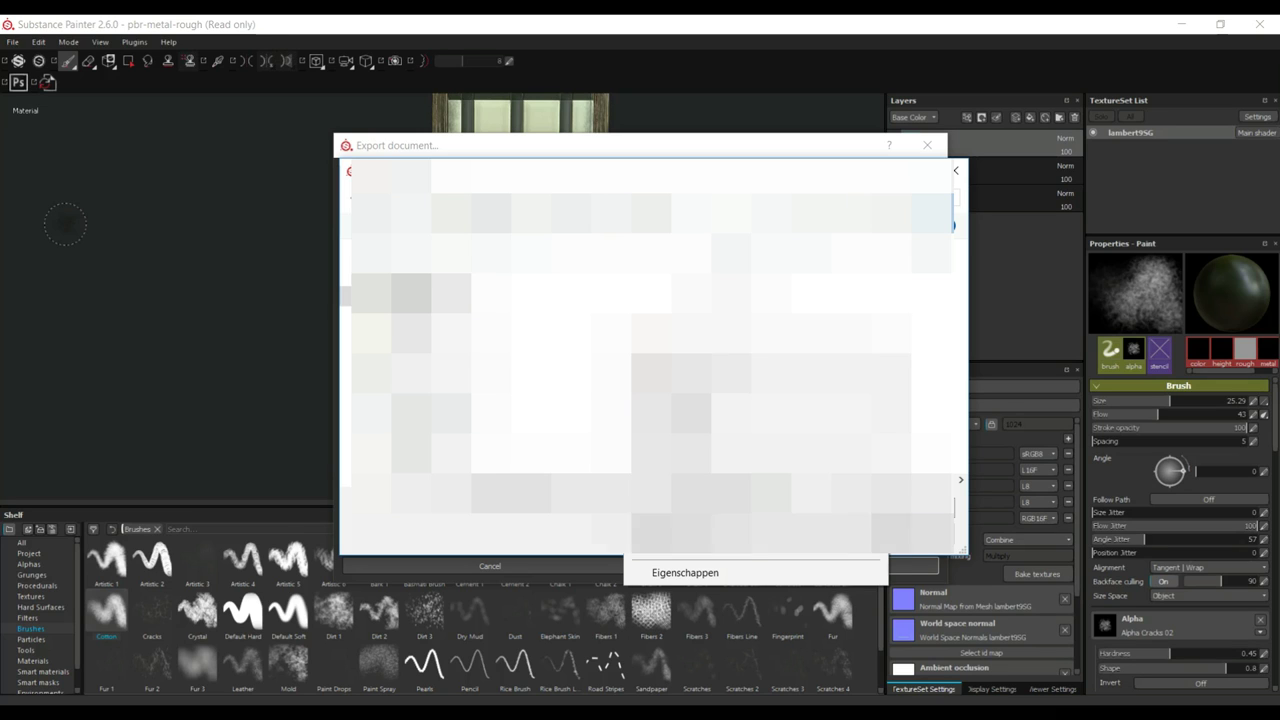
pyautogui.click(960, 547)
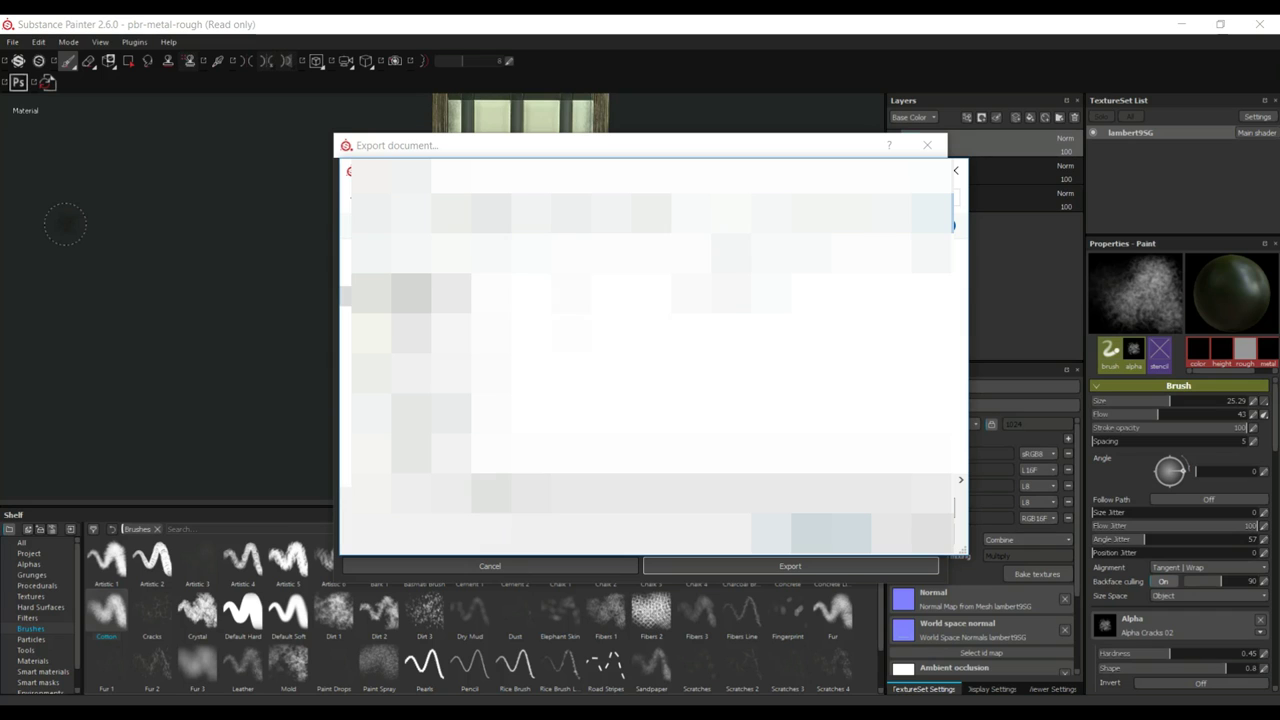
pyautogui.click(814, 532)
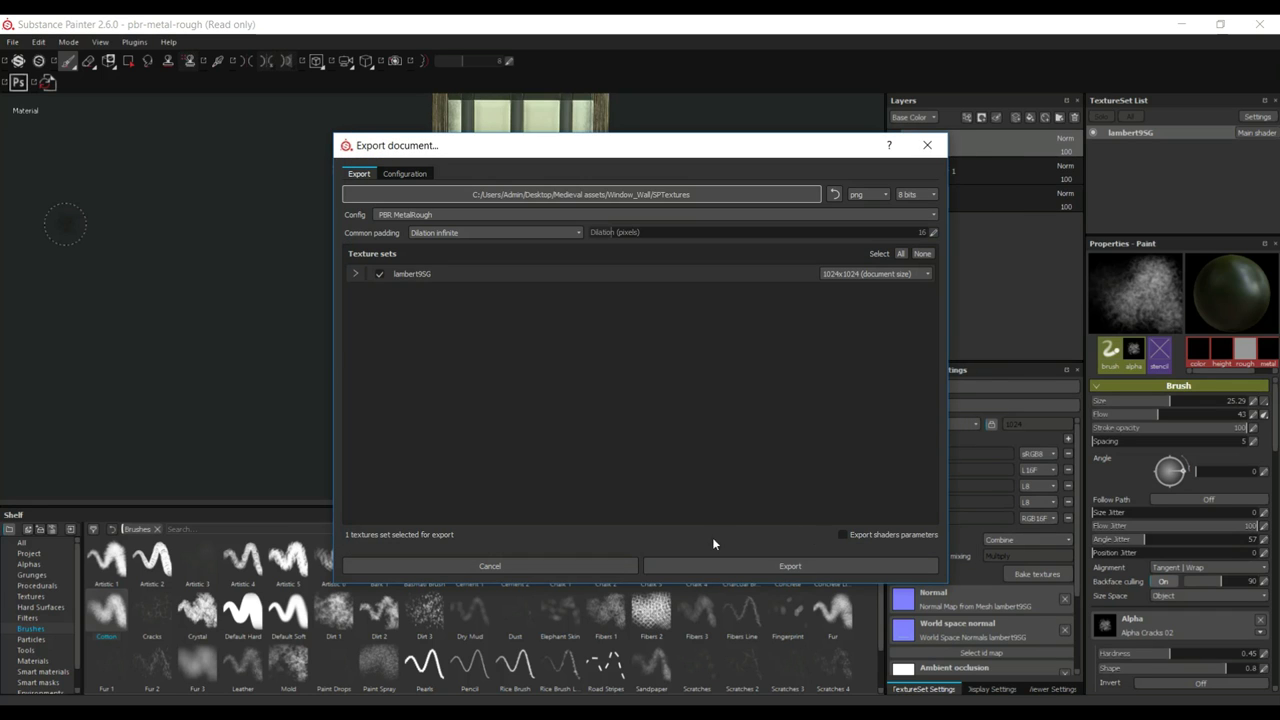
pyautogui.click(785, 564)
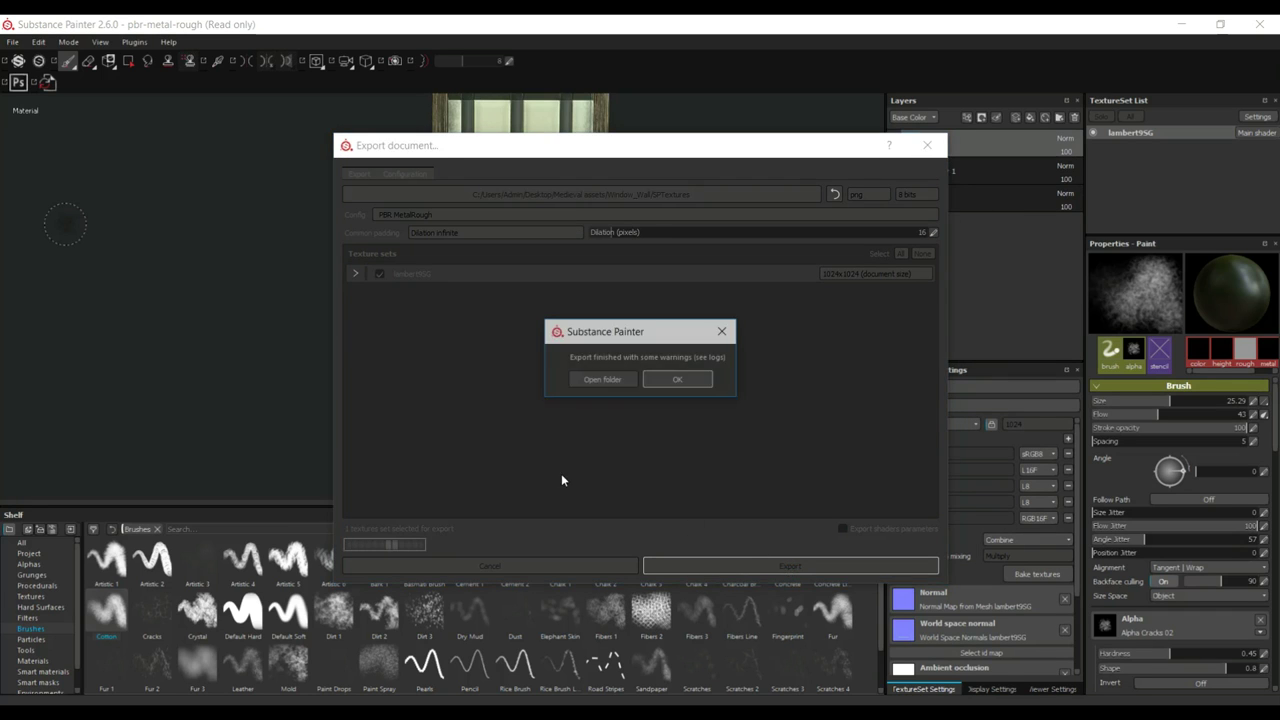
pyautogui.click(692, 381)
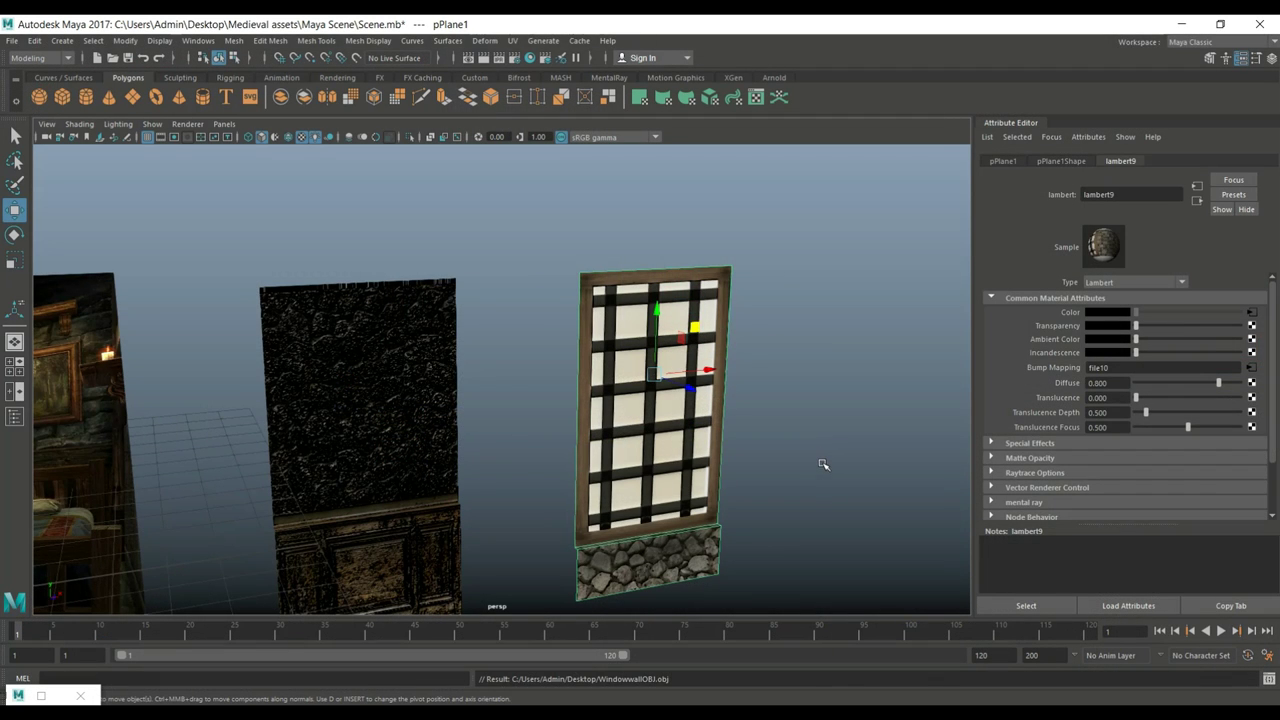
# Step: Switch to Maya and assign a new Lambert material to the window plane
pyautogui.click(822, 464)
pyautogui.click(677, 347)
pyautogui.moveTo(690, 292); pyautogui.dragTo(680, 634, button='right')
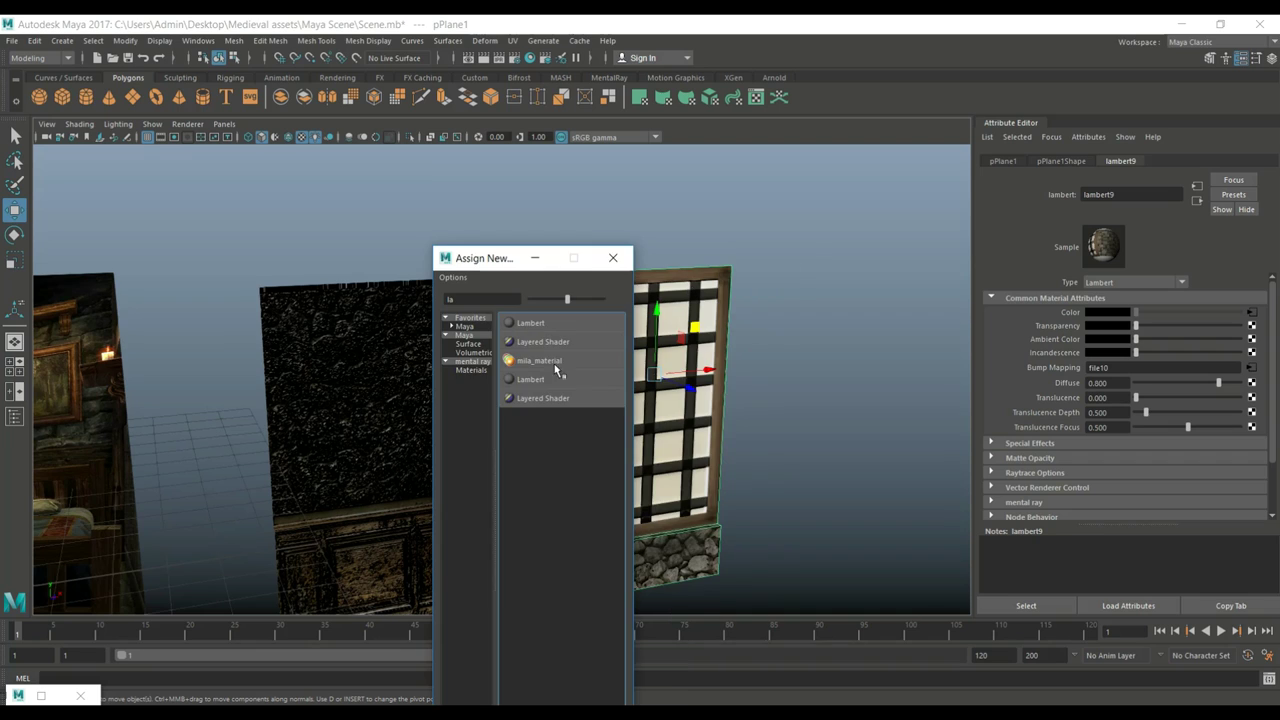
pyautogui.click(531, 324)
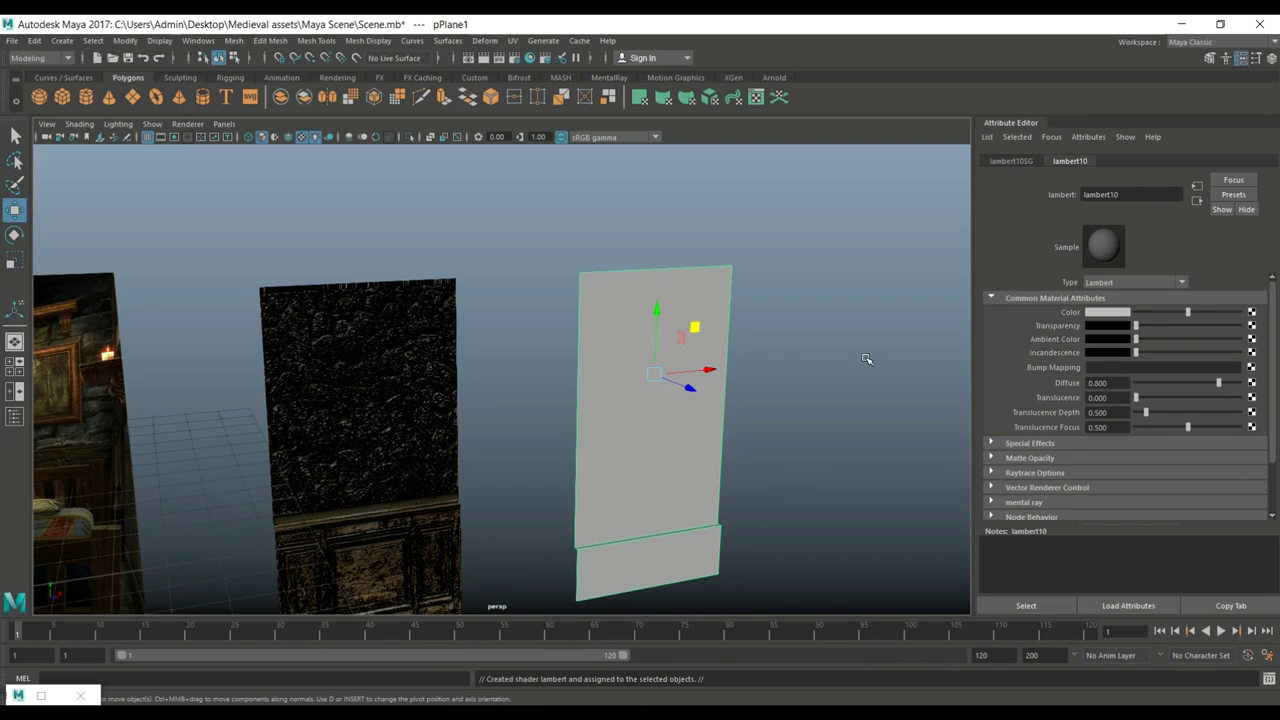
# Step: Connect a File texture to the window material's color and load WindowwallOBJ_lambert9SG_BaseColor.png from Medieval assets/Window_Wall/SPTextures
pyautogui.click(1252, 313)
pyautogui.click(584, 380)
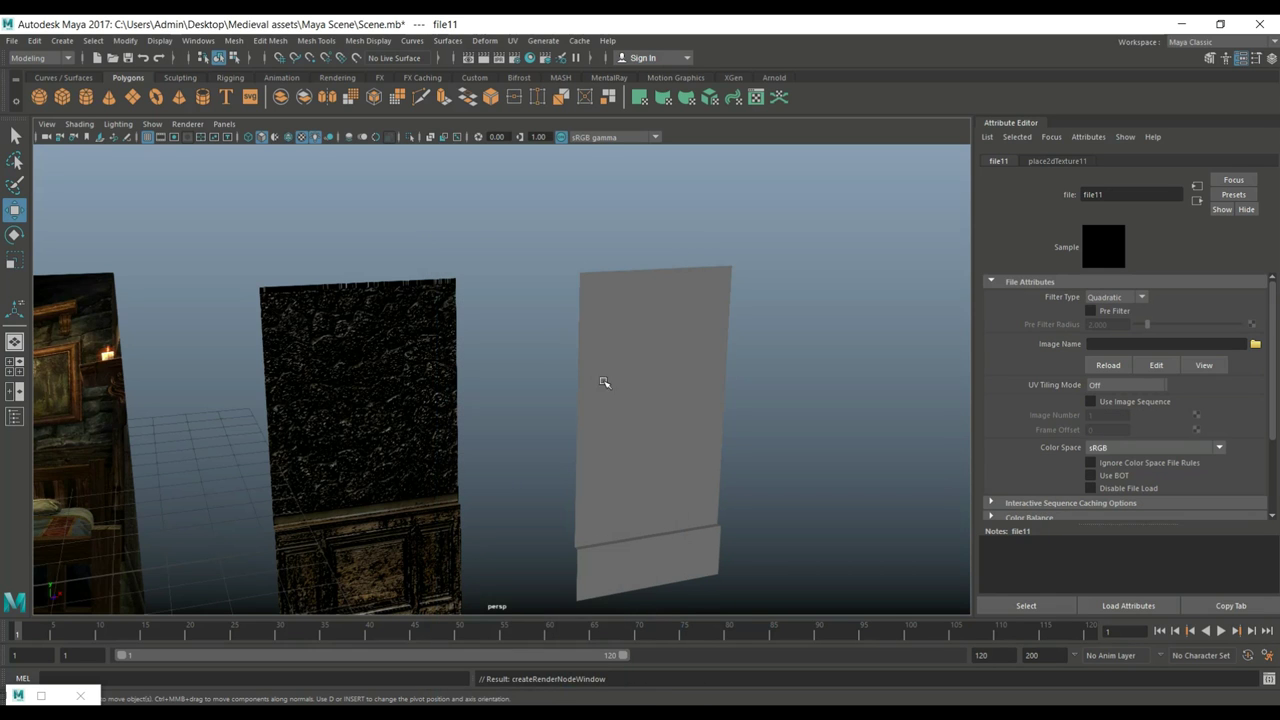
pyautogui.click(1255, 344)
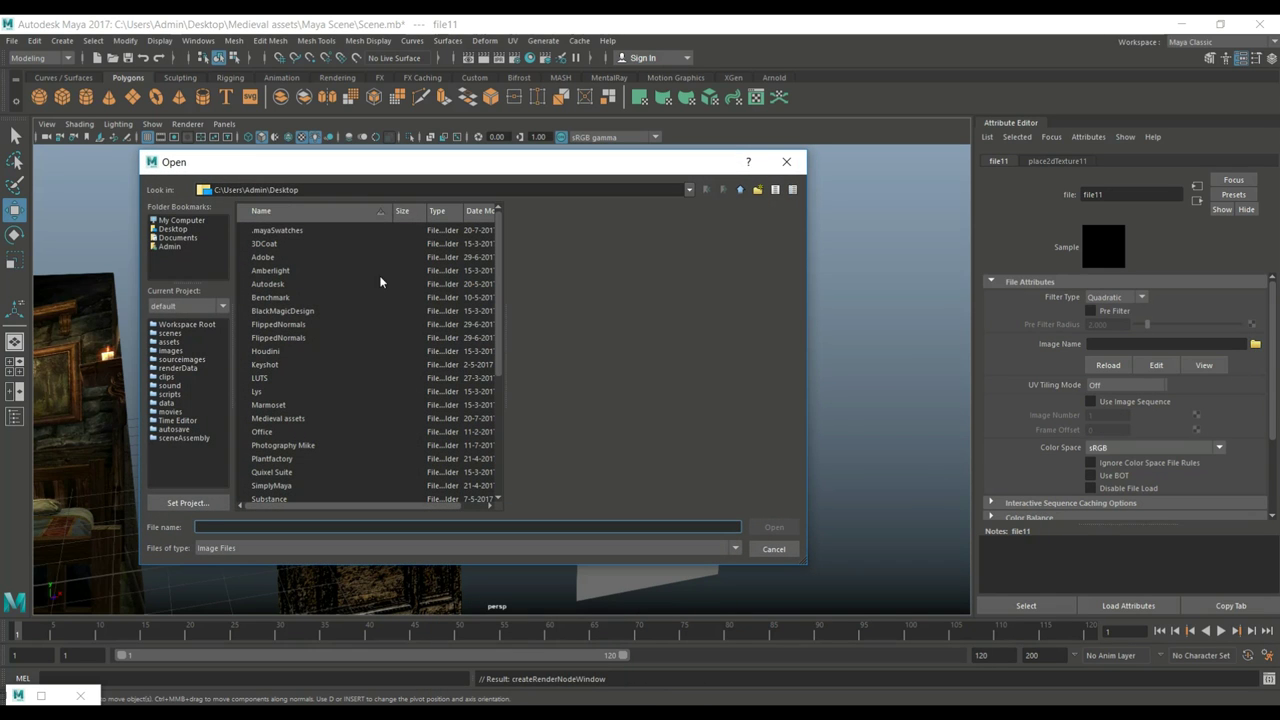
pyautogui.click(172, 230)
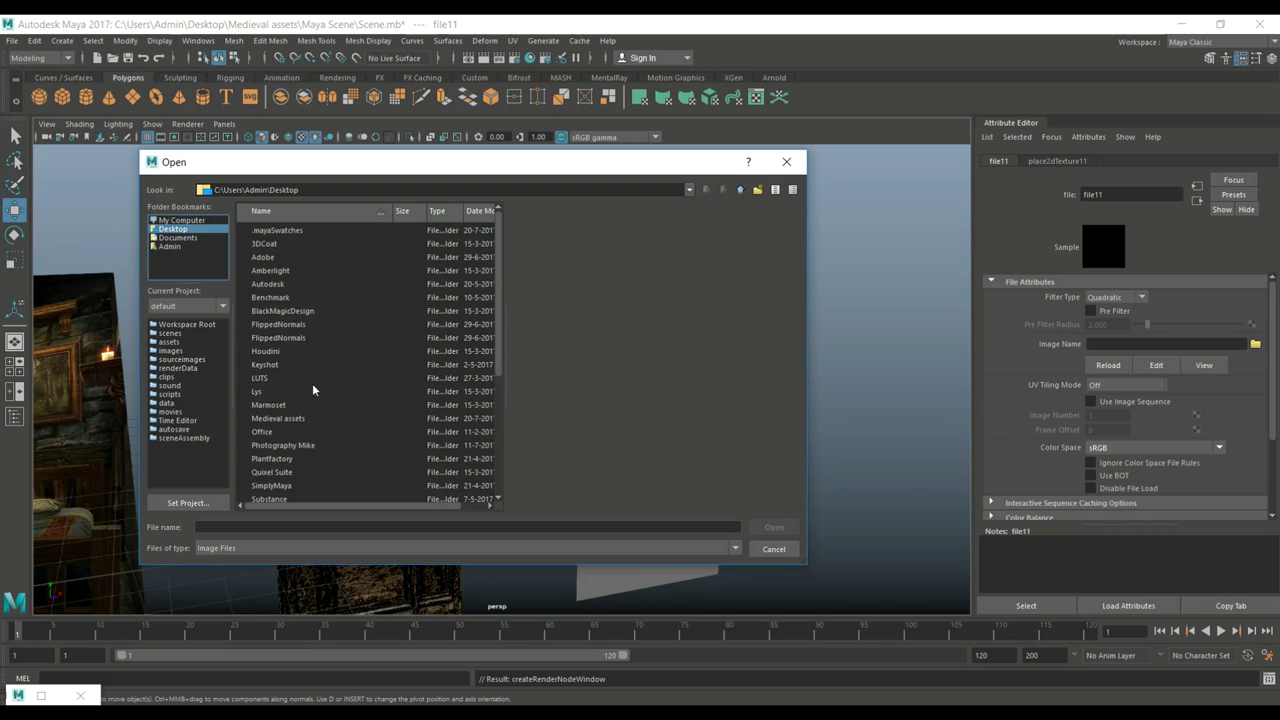
pyautogui.doubleClick(293, 420)
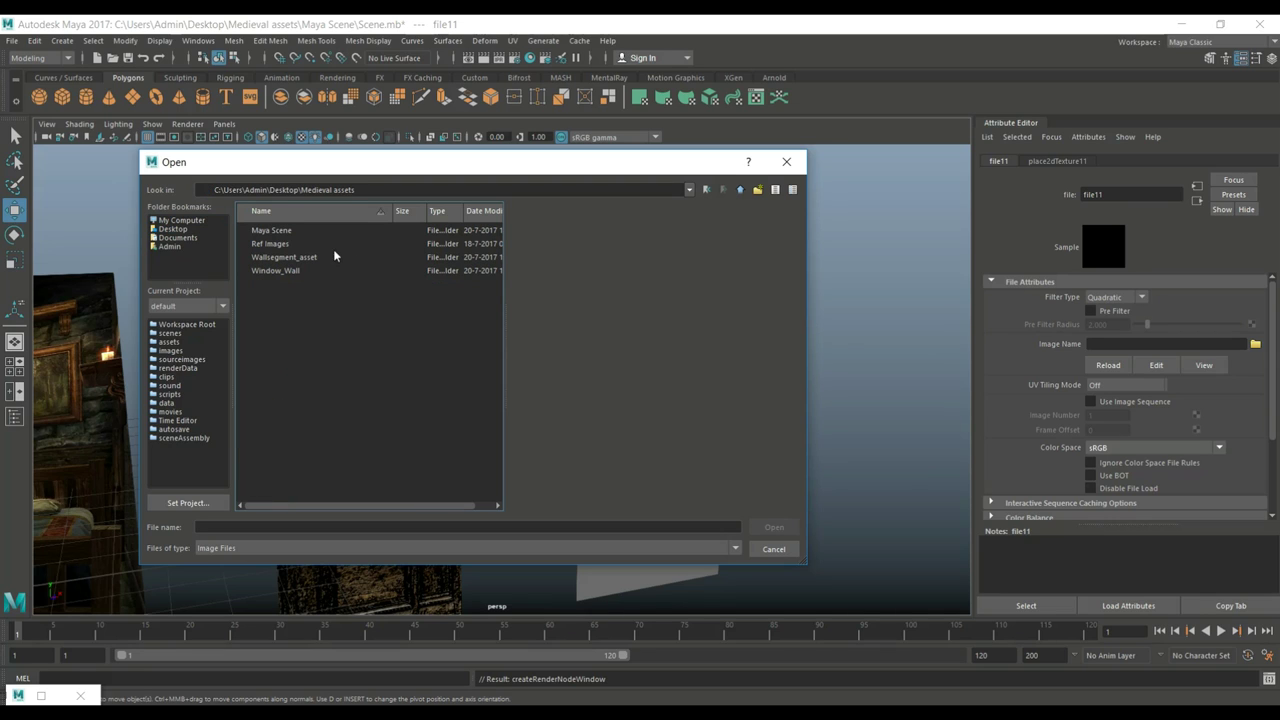
pyautogui.doubleClick(293, 271)
pyautogui.doubleClick(276, 228)
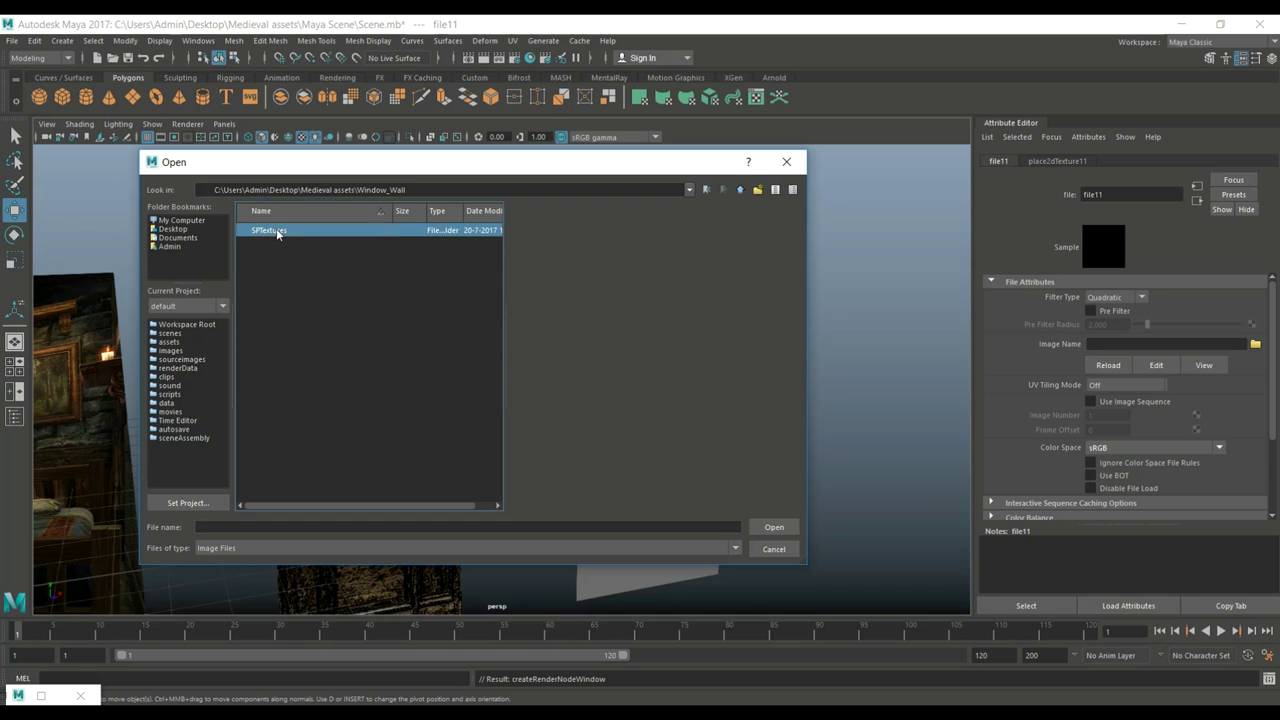
pyautogui.click(371, 232)
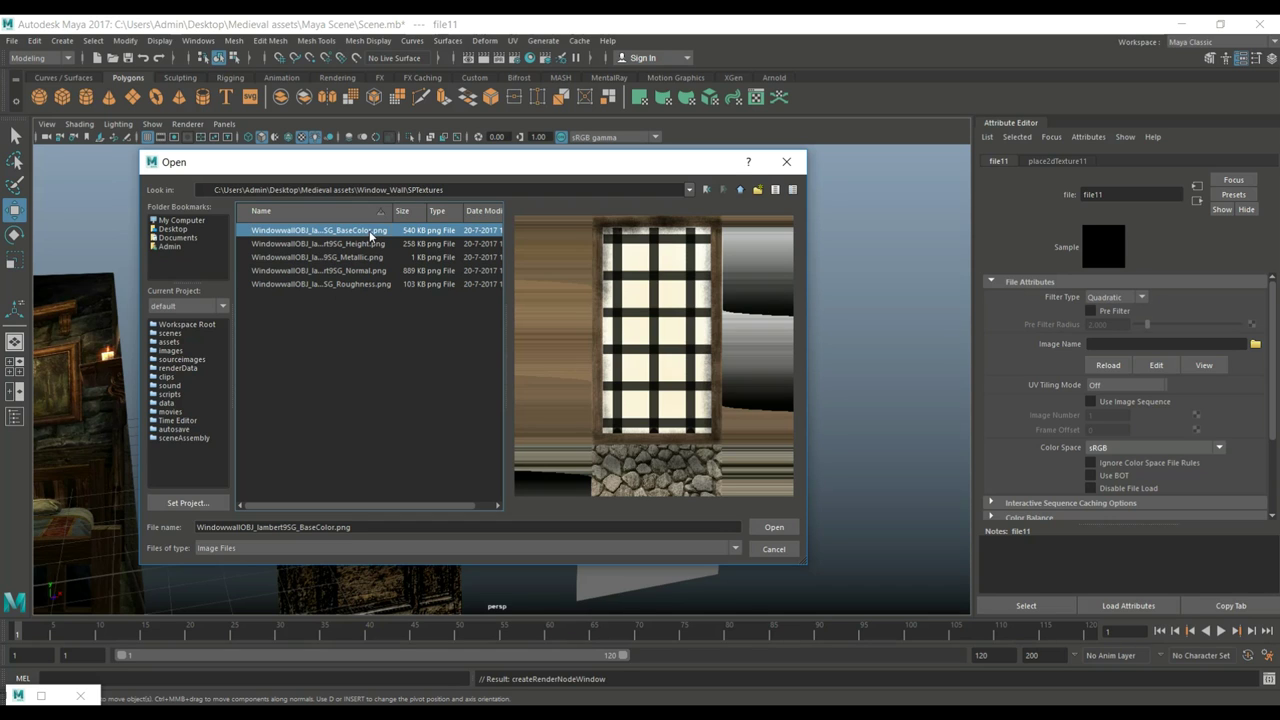
pyautogui.click(772, 527)
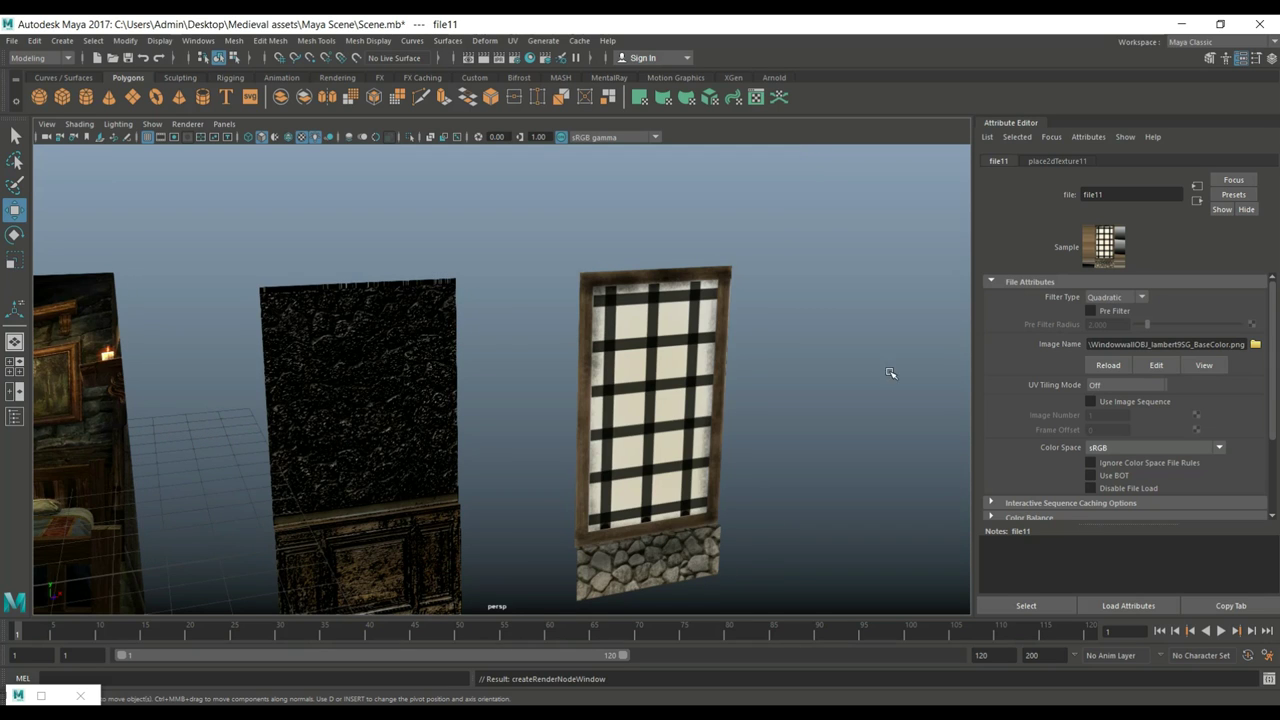
# Step: Connect a File texture to the window material's bump mapping and set the bump depth to 0.3
pyautogui.click(648, 524)
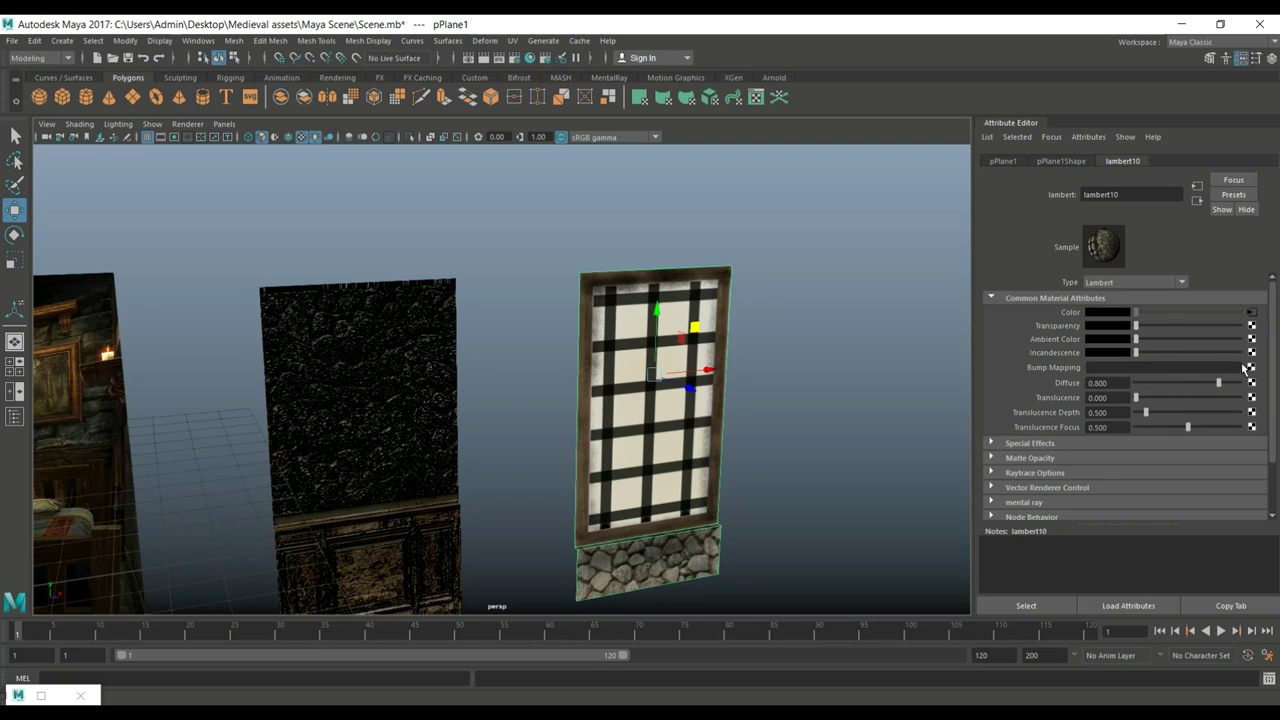
pyautogui.click(1250, 368)
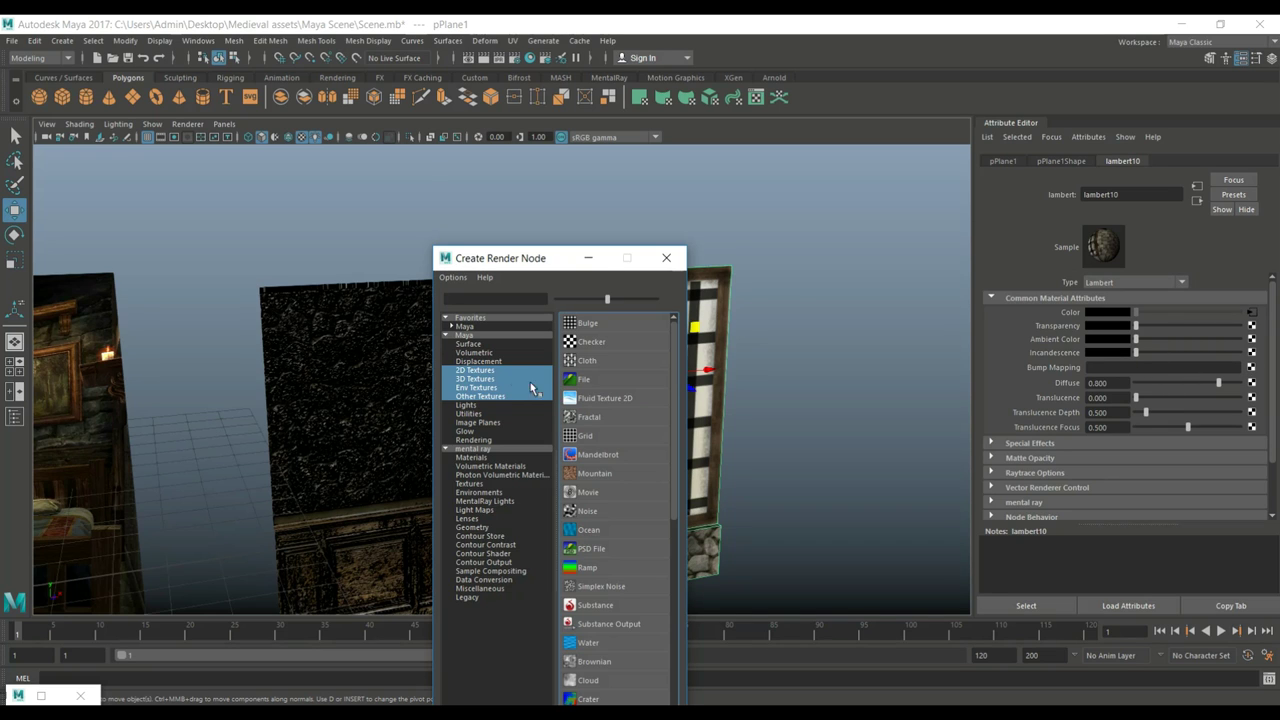
pyautogui.click(594, 388)
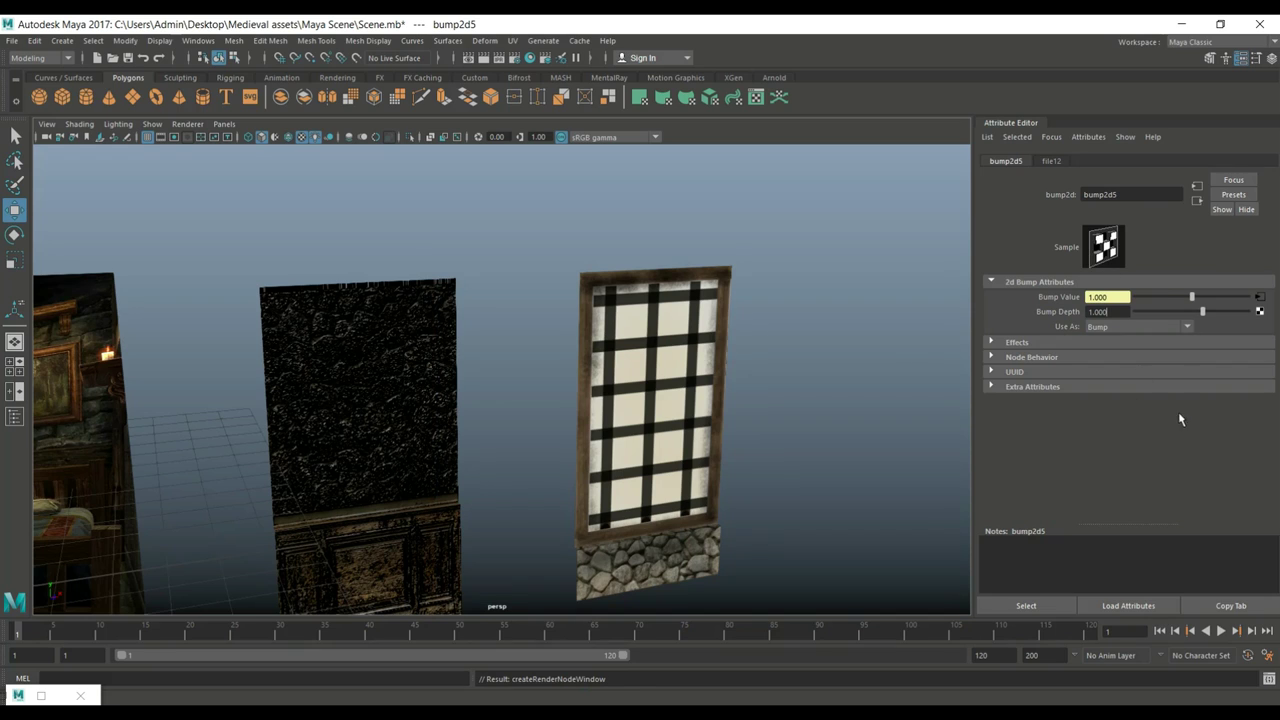
pyautogui.moveTo(1204, 314); pyautogui.dragTo(1193, 312)
pyautogui.write('0.3')
pyautogui.press('Return')
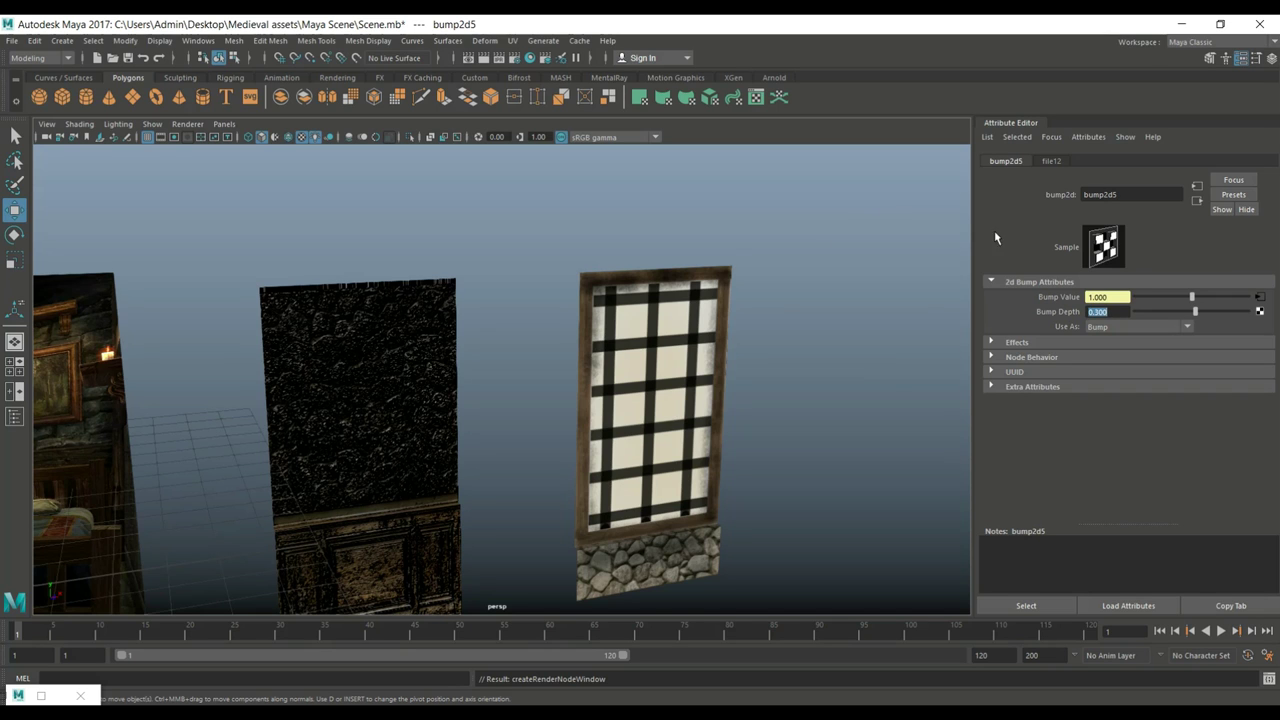
# Step: Load WindowwallOBJ_lambert9SG_Normal.png from the SPTextures folder as the image of the bump's file texture
pyautogui.click(1048, 163)
pyautogui.click(1255, 344)
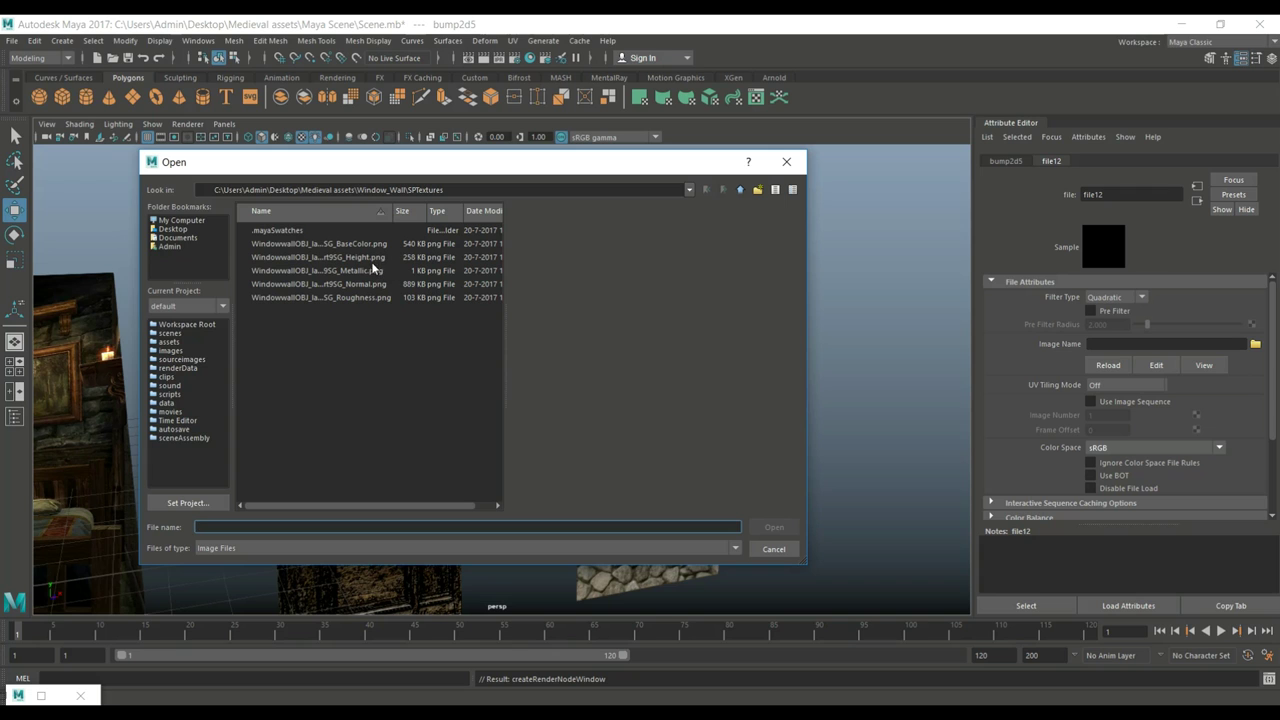
pyautogui.click(360, 256)
pyautogui.click(358, 284)
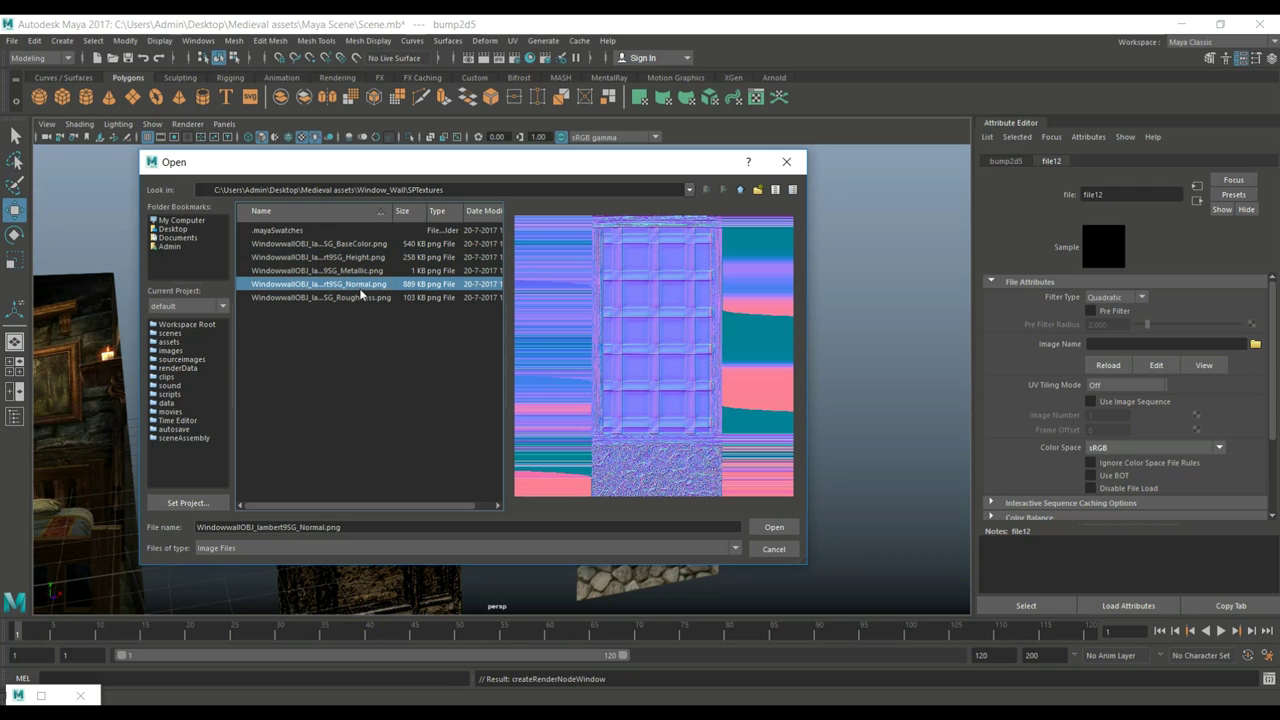
pyautogui.click(764, 531)
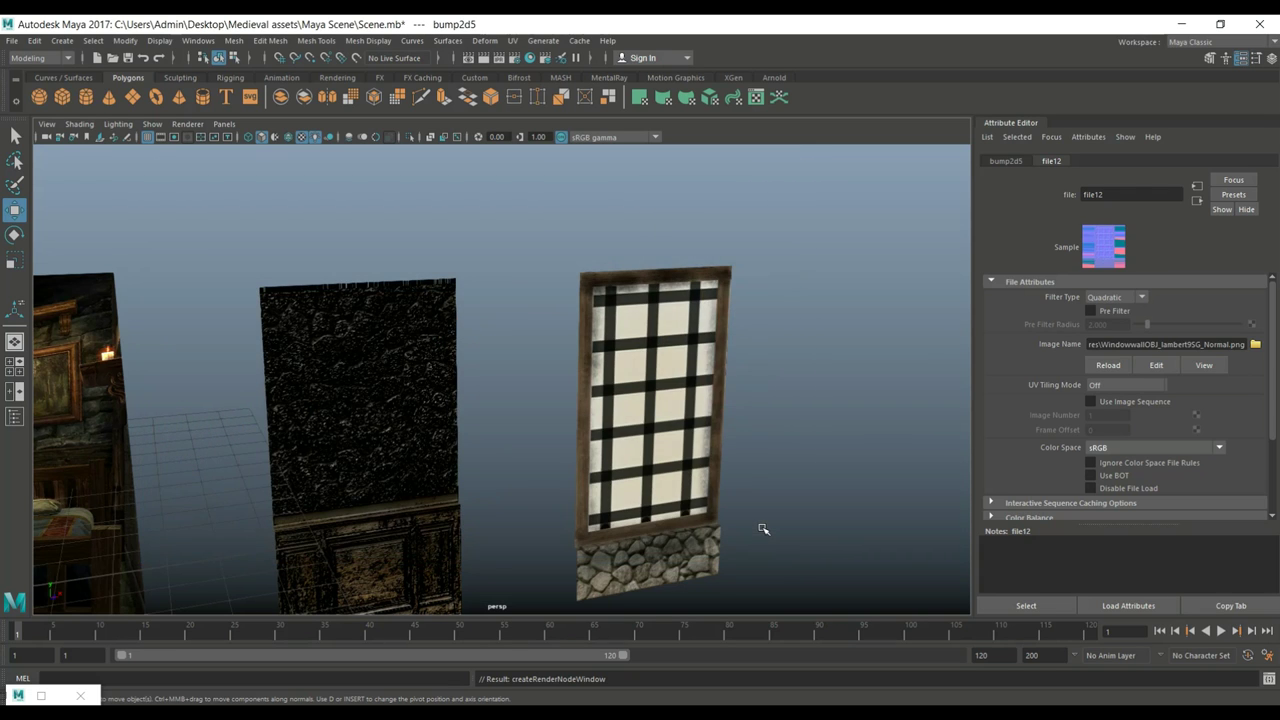
# Step: Move the window plane sideways until its frame sits against the right edge of the stone and wood wall segment
pyautogui.scroll(6, 826, 494)
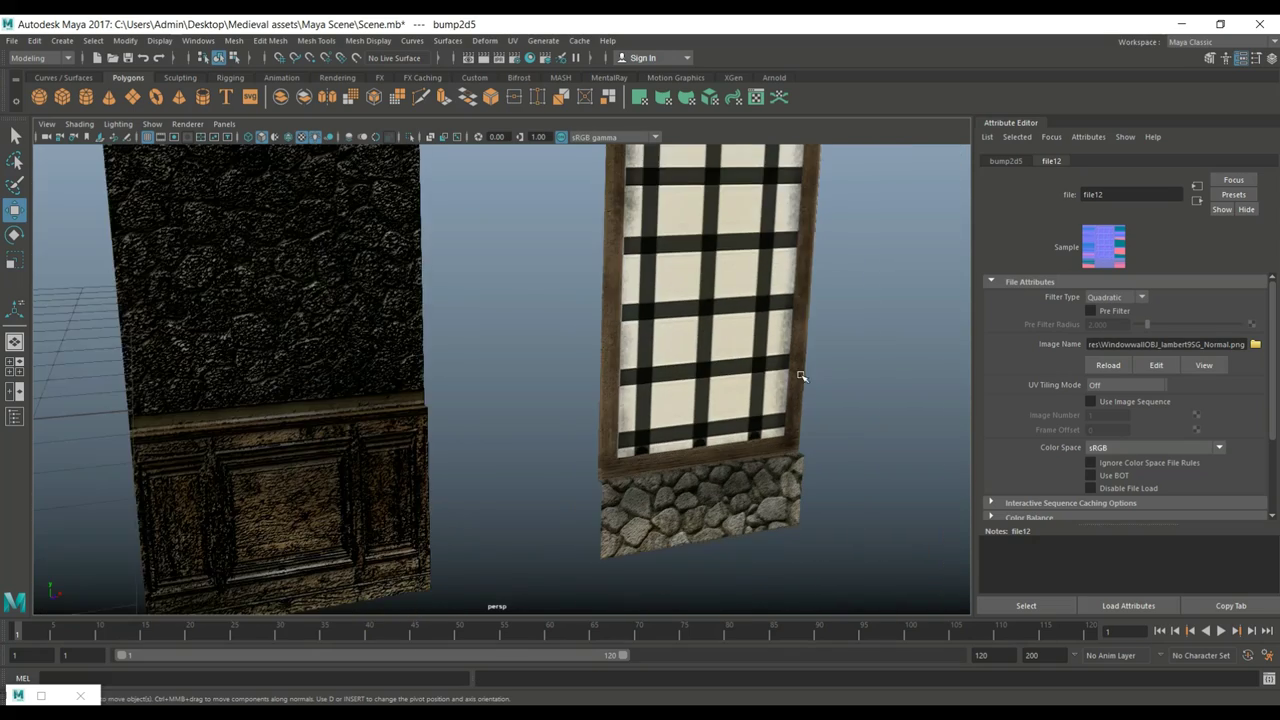
pyautogui.moveTo(800, 375)
pyautogui.keyDown('alt'); pyautogui.mouseDown()
pyautogui.moveTo(714, 377)
pyautogui.moveTo(714, 391)
pyautogui.moveTo(783, 393)
pyautogui.mouseUp(); pyautogui.keyUp('alt')
pyautogui.scroll(-8, 790, 392)
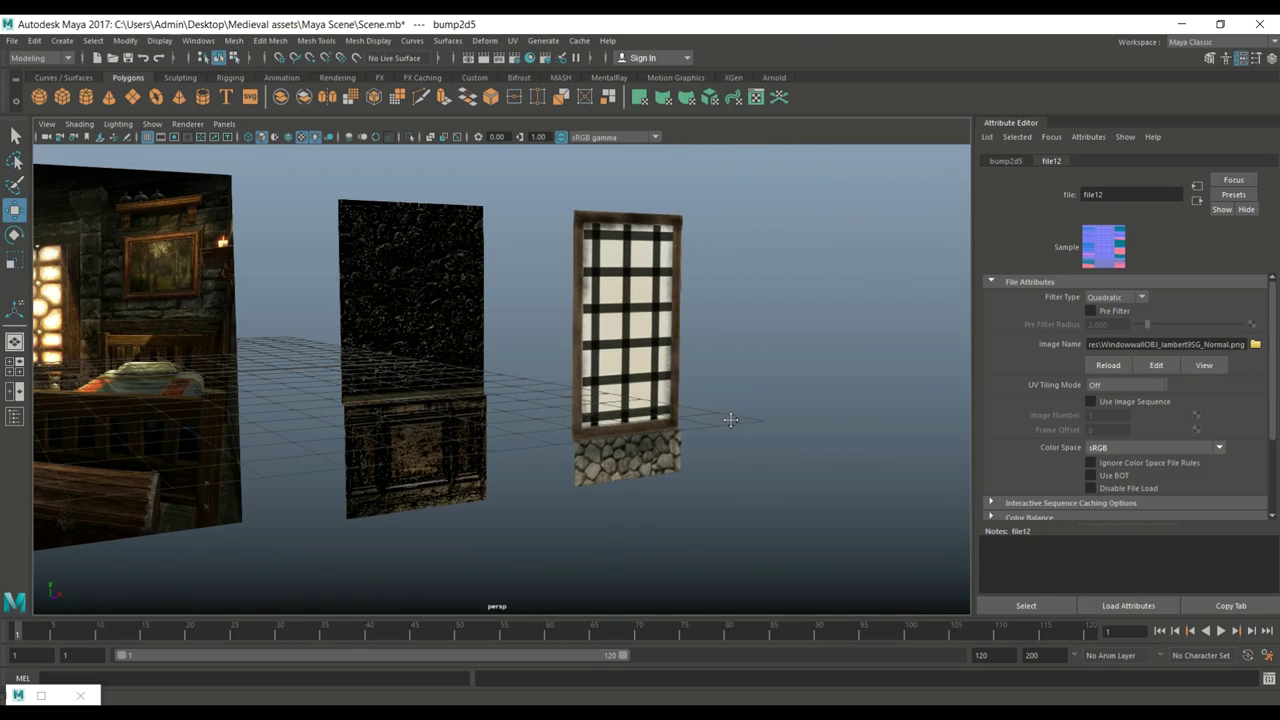
pyautogui.keyDown('alt'); pyautogui.moveTo(731, 420); pyautogui.dragTo(661, 373); pyautogui.keyUp('alt')
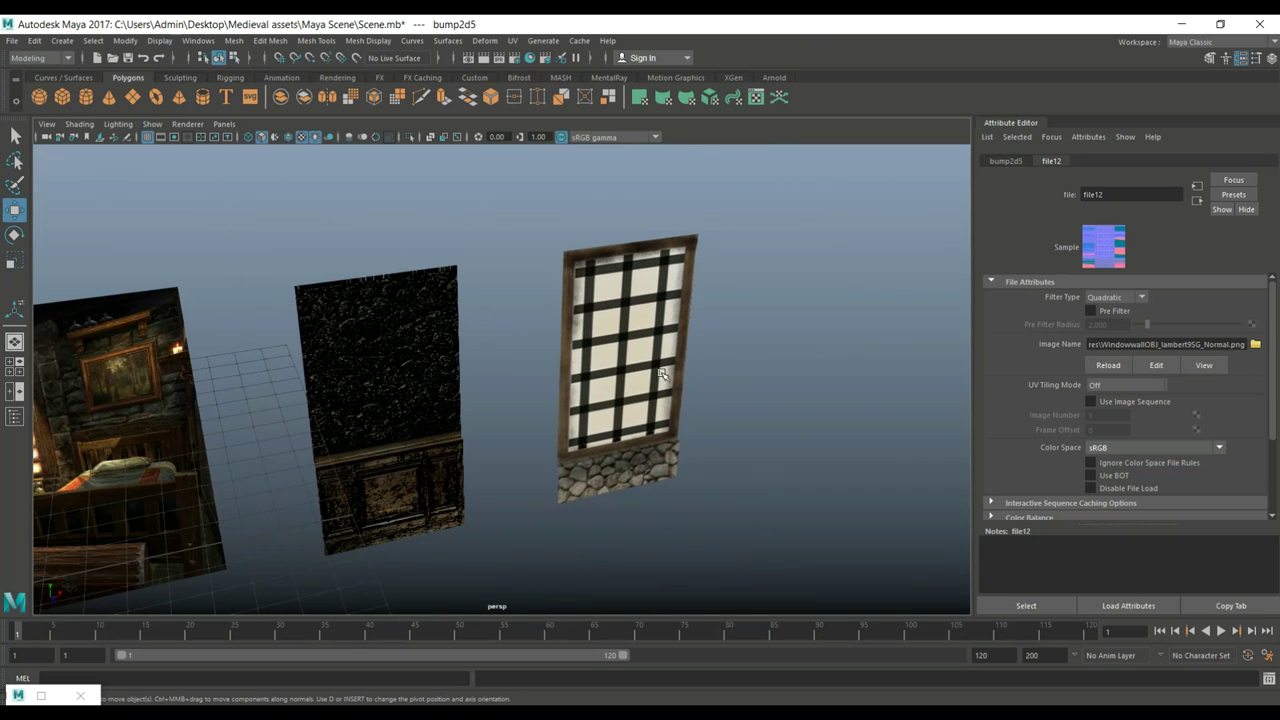
pyautogui.click(613, 252)
pyautogui.moveTo(685, 325); pyautogui.dragTo(601, 364)
# Step: Duplicate the stone and wood wall segment and move the copy to the other side of the window plane
pyautogui.click(398, 332)
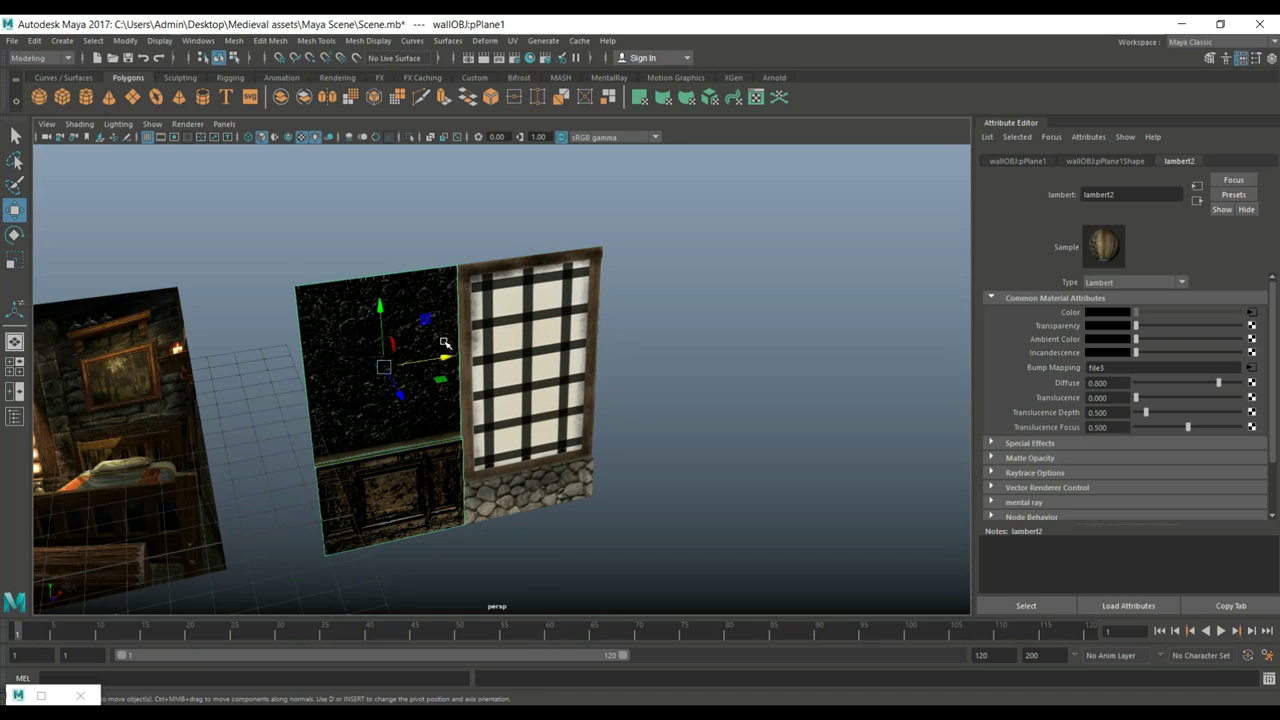
pyautogui.hotkey('ctrl', 'd')
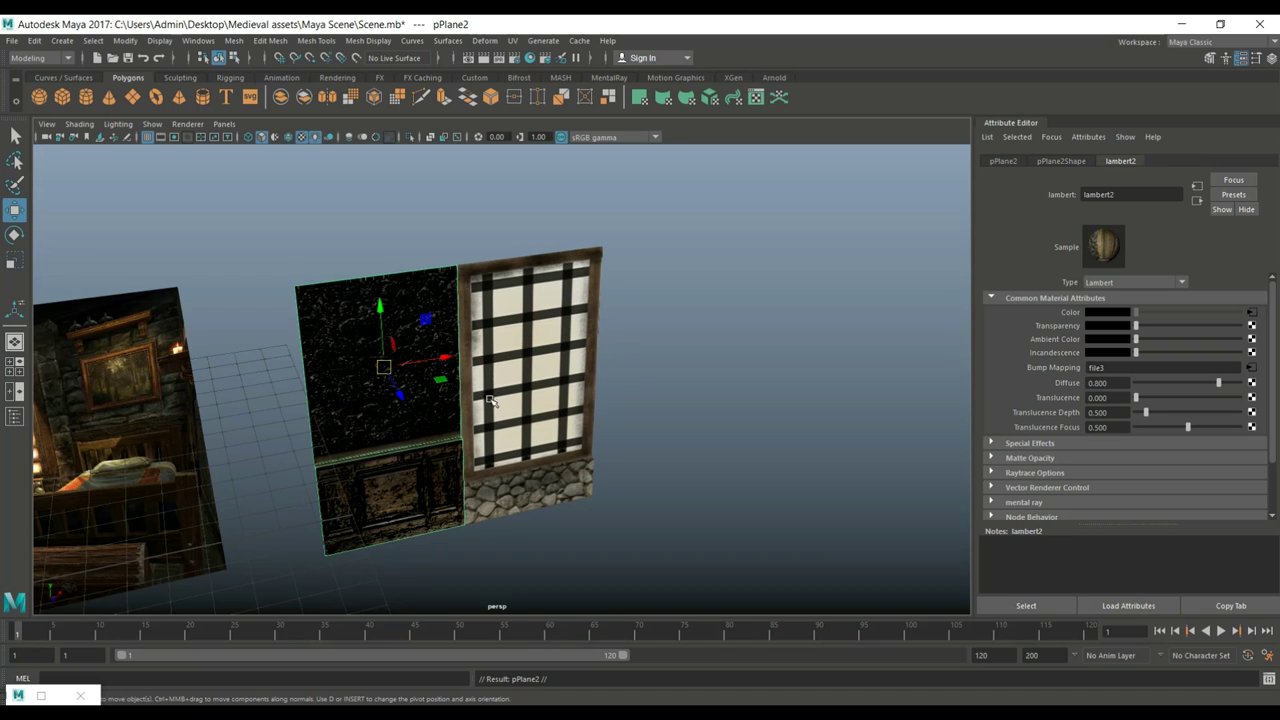
pyautogui.moveTo(453, 360); pyautogui.dragTo(724, 375)
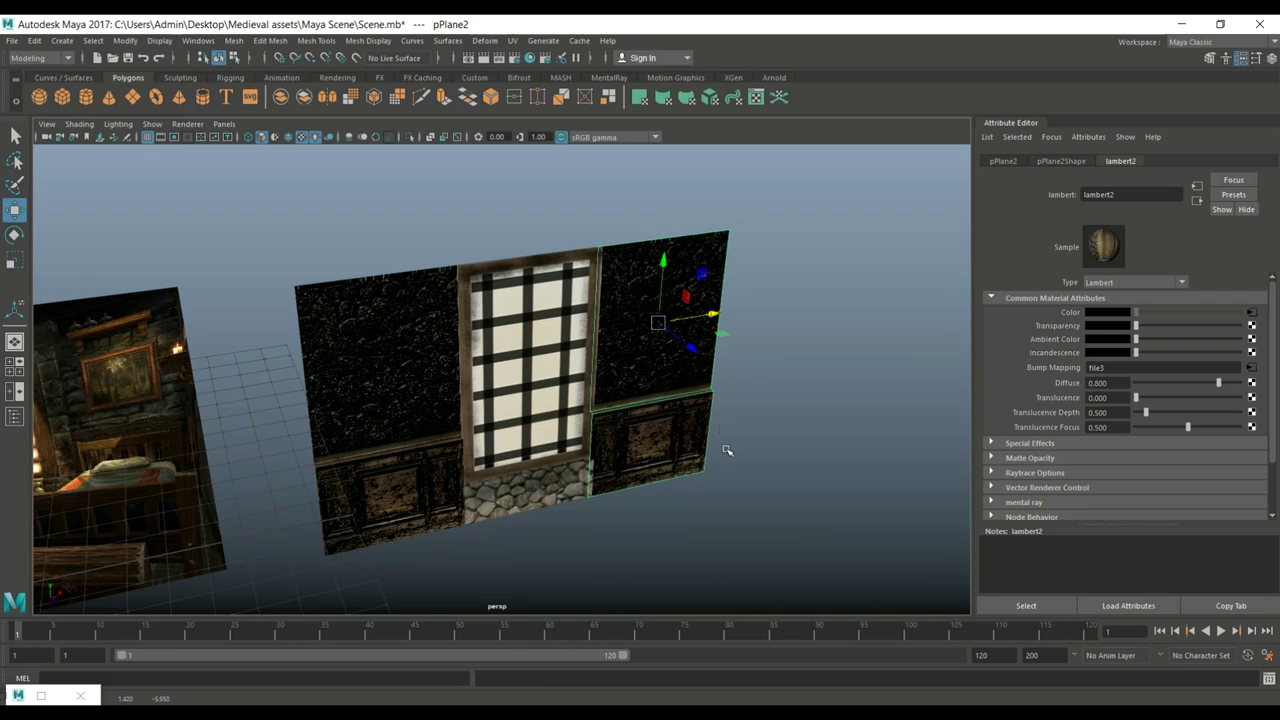
# Step: In the front view, nudge the duplicated and original wall segments horizontally so their edges line up with the window plane
pyautogui.keyDown('alt'); pyautogui.moveTo(762, 560); pyautogui.dragTo(730, 543); pyautogui.keyUp('alt')
pyautogui.press('space')
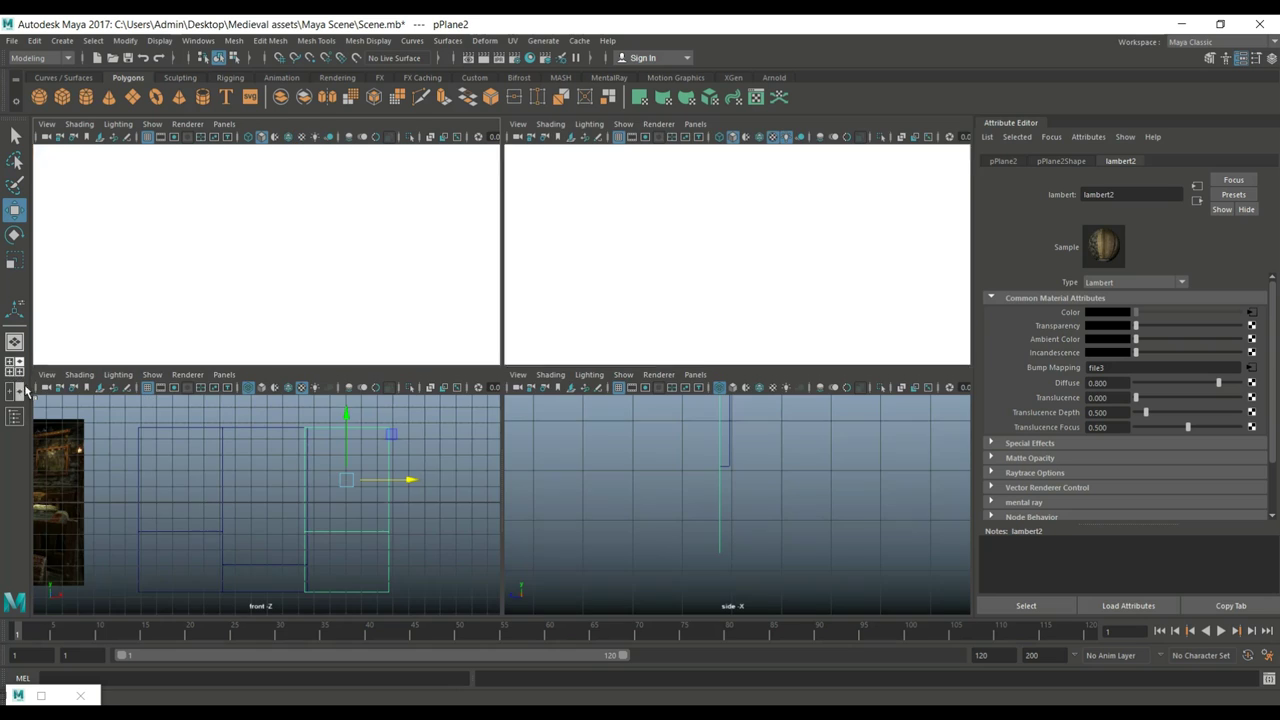
pyautogui.press('space')
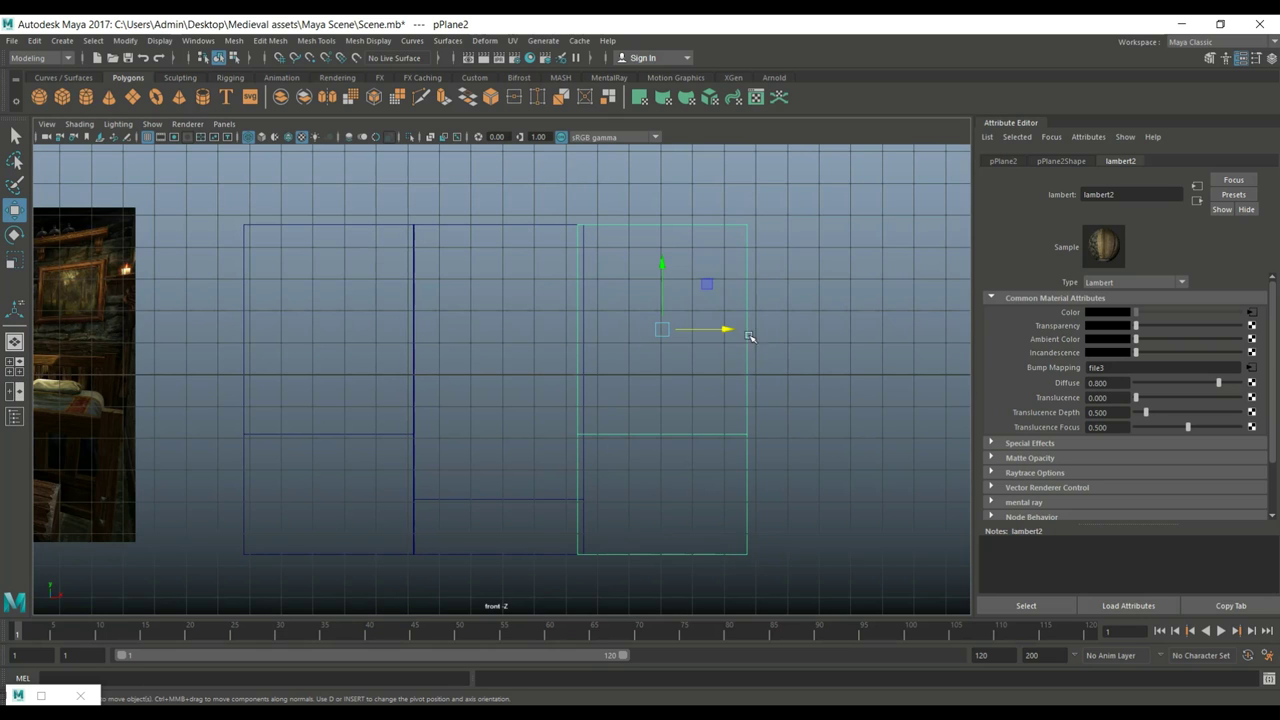
pyautogui.moveTo(728, 331); pyautogui.dragTo(736, 331)
pyautogui.click(334, 225)
pyautogui.moveTo(392, 328); pyautogui.dragTo(393, 331)
# Step: Examine the assembled window and wall segments in the perspective view, from close up and as a whole, with nothing selected
pyautogui.press('space')
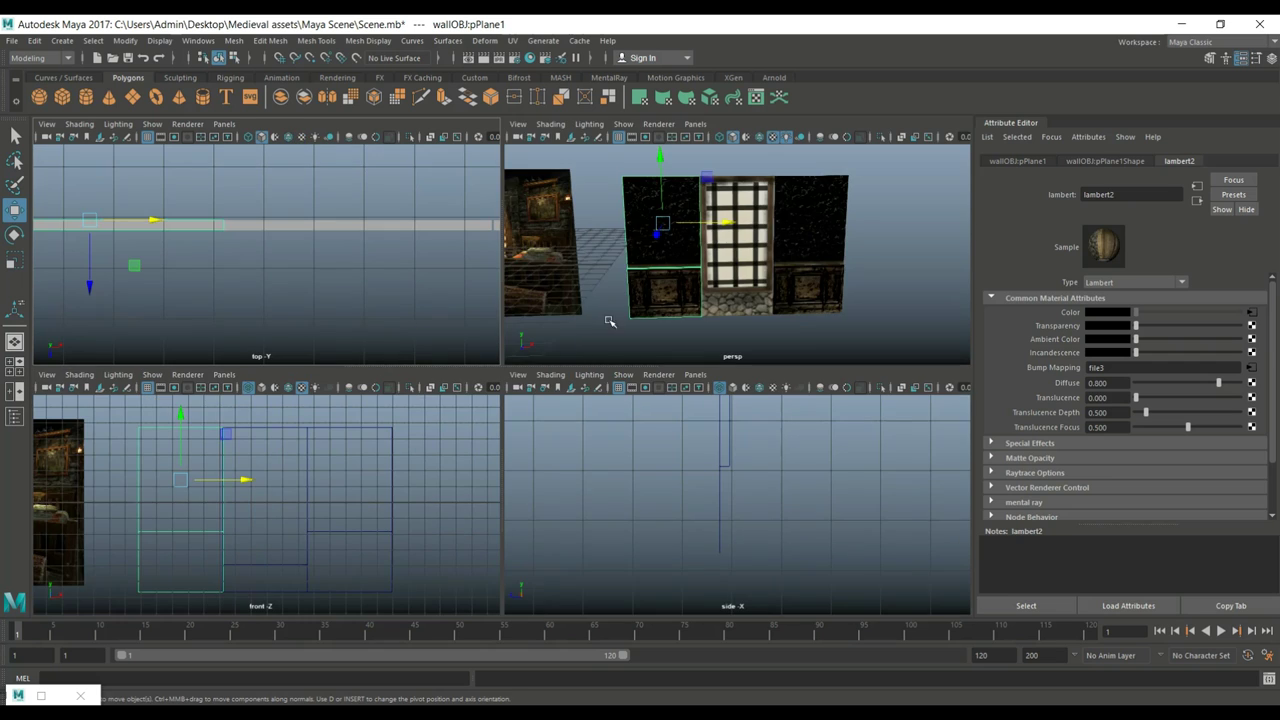
pyautogui.press('space')
pyautogui.click(777, 380)
pyautogui.scroll(3, 777, 394)
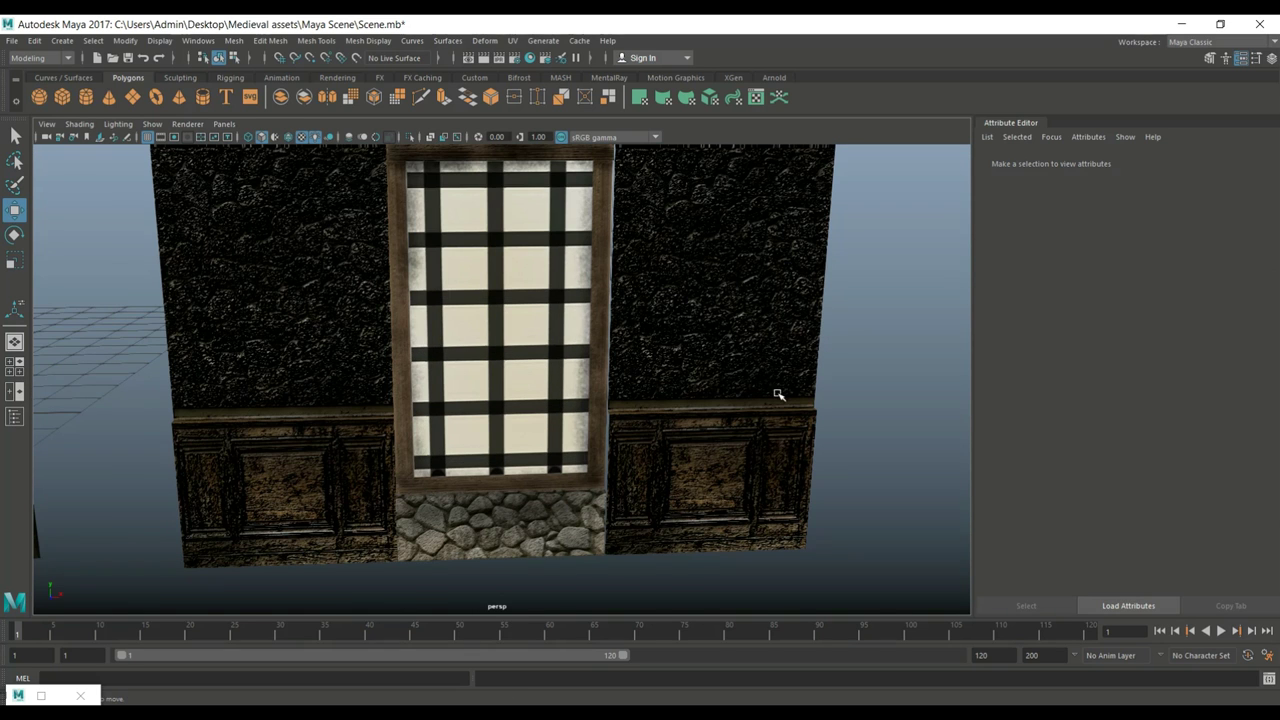
pyautogui.scroll(-4, 773, 525)
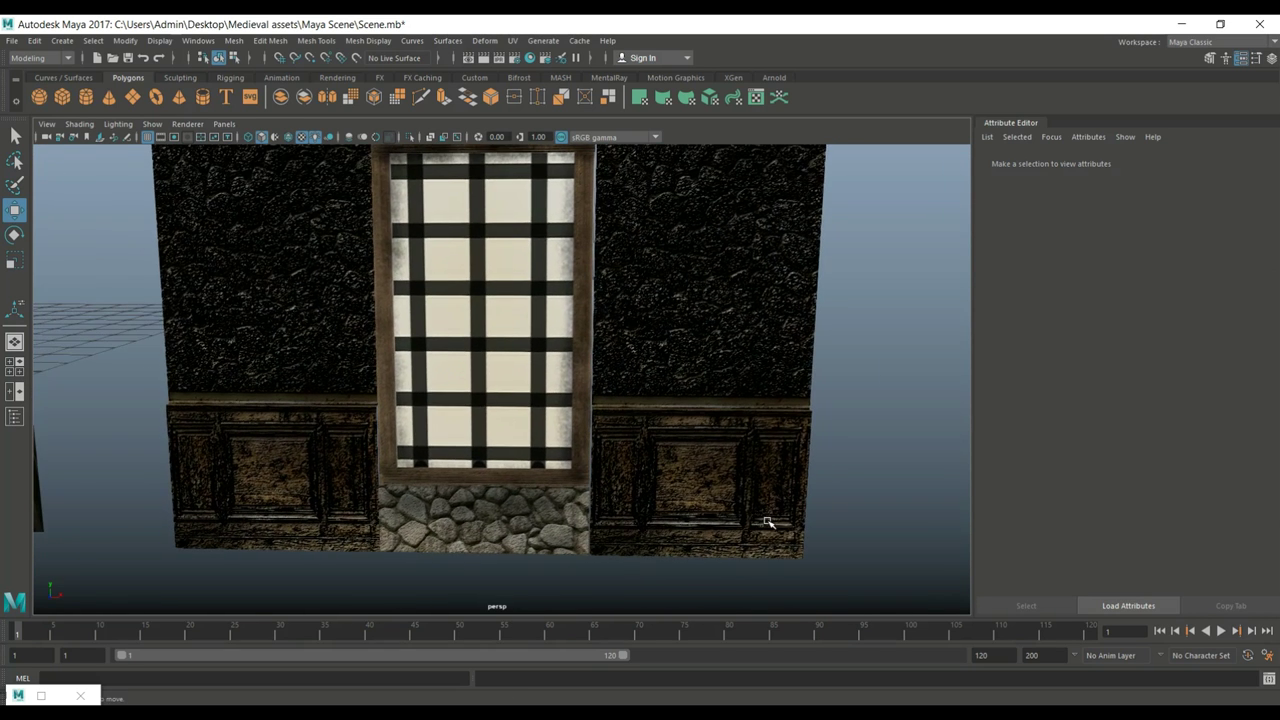
pyautogui.scroll(-3, 775, 525)
pyautogui.keyDown('alt'); pyautogui.moveTo(775, 525); pyautogui.dragTo(805, 538); pyautogui.keyUp('alt')
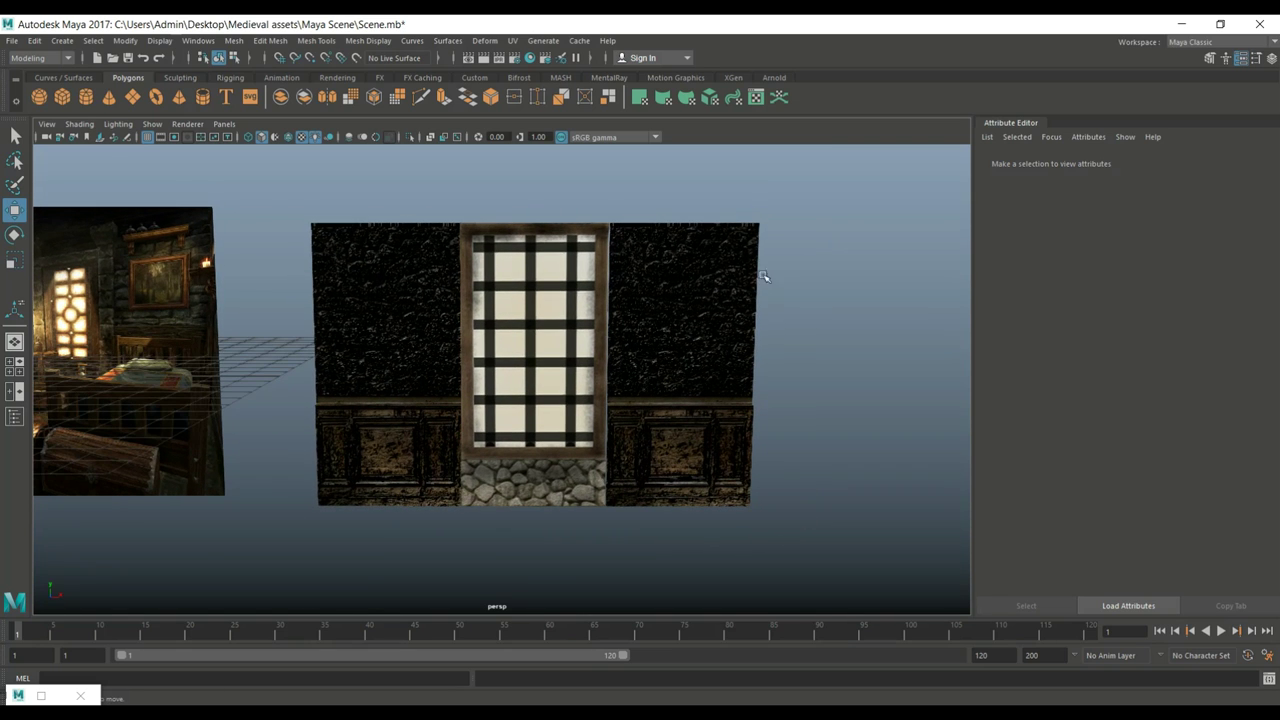
pyautogui.moveTo(691, 196); pyautogui.dragTo(771, 280)
pyautogui.click(869, 420)
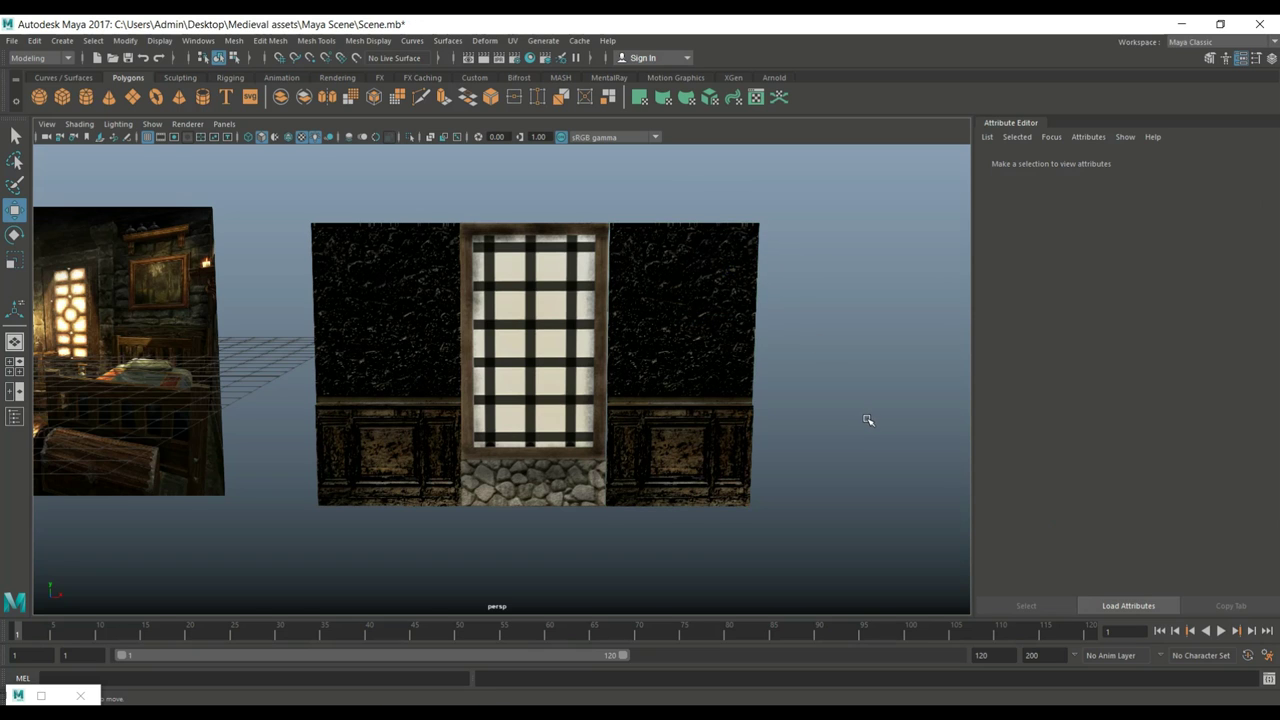